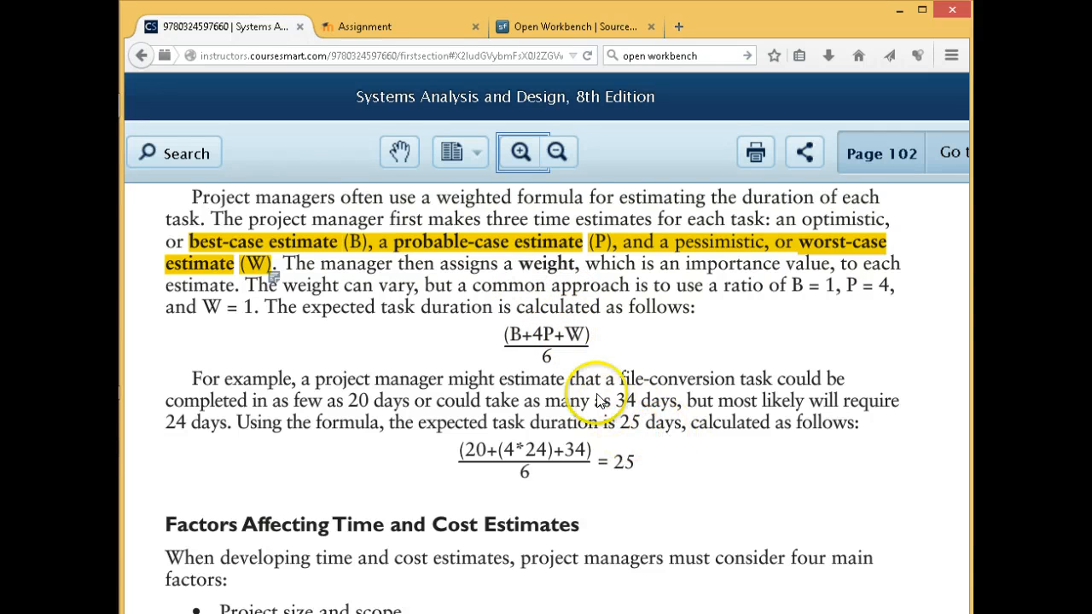
# Zoom page 102 out one step and read down through the Factors Affecting Time and Cost Estimates section
pyautogui.click(558, 153)
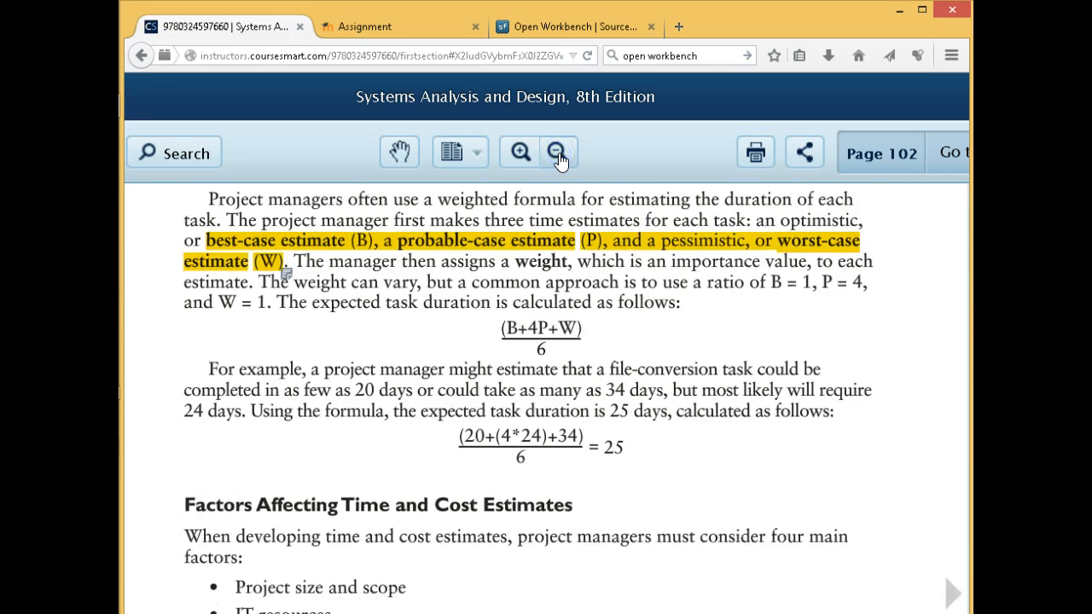
pyautogui.scroll(-3, 611, 394)
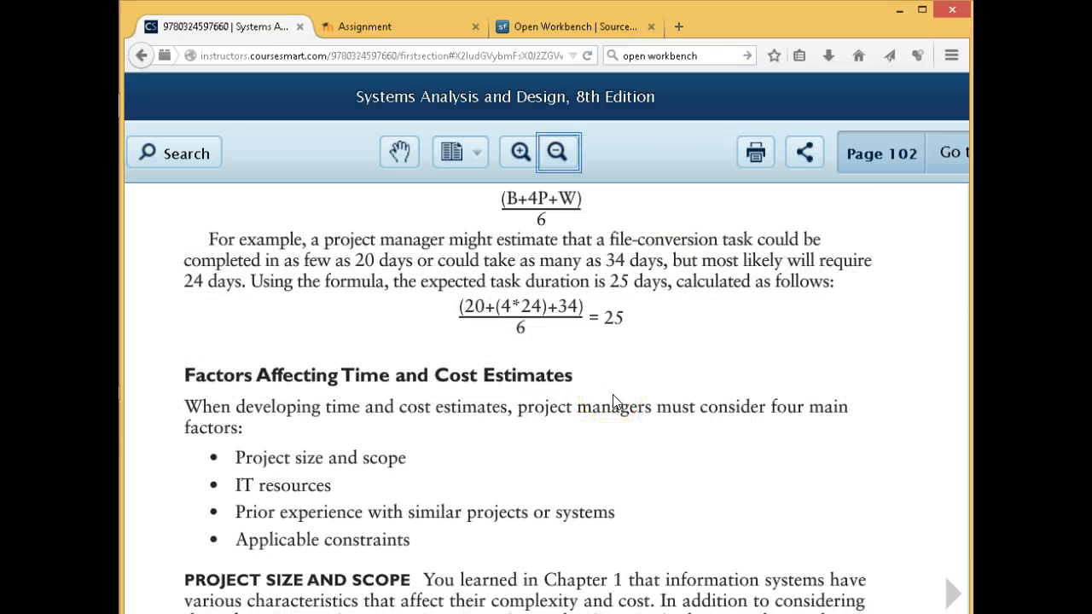
pyautogui.scroll(-2, 611, 408)
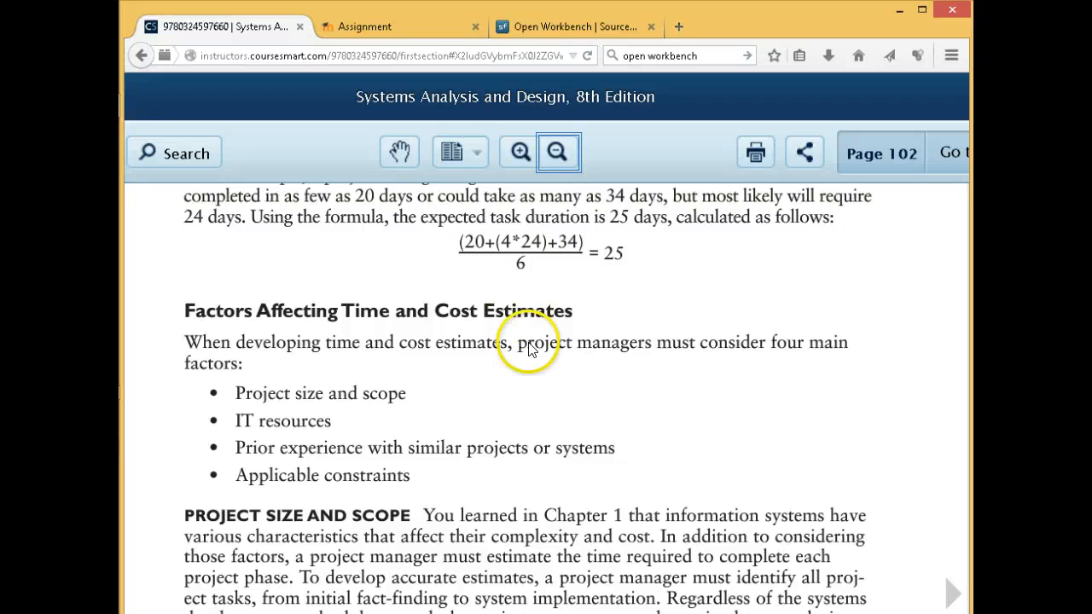
pyautogui.scroll(-1, 529, 346)
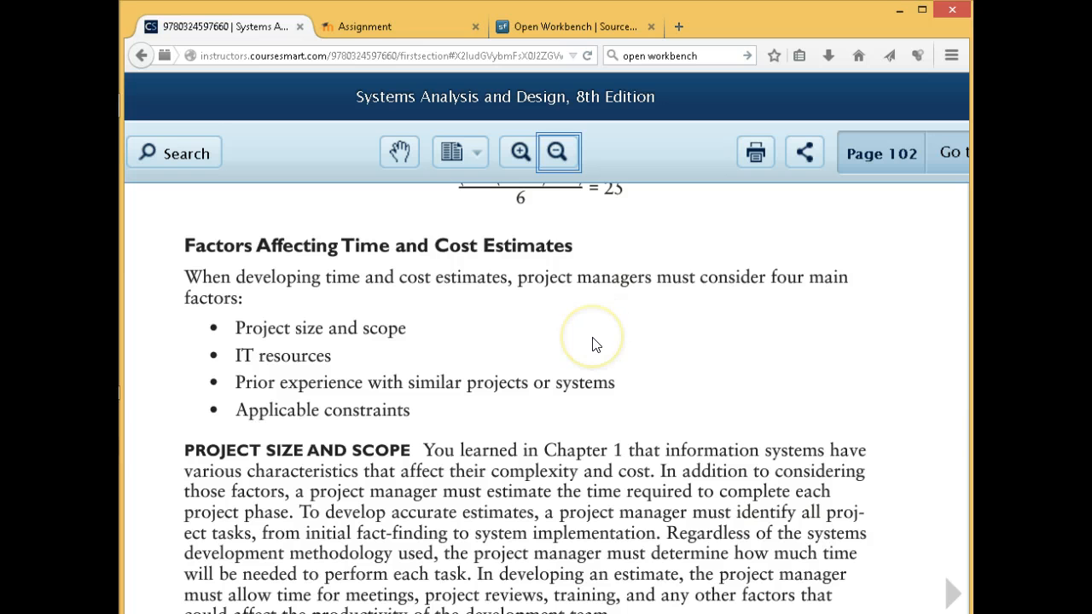
pyautogui.scroll(-1, 595, 345)
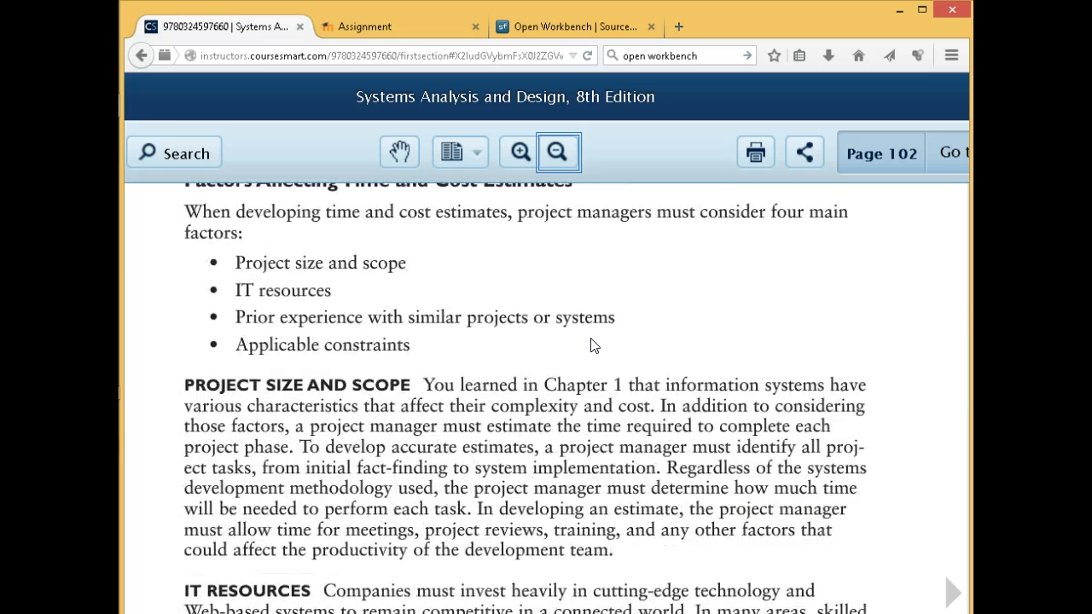
pyautogui.scroll(-1, 595, 350)
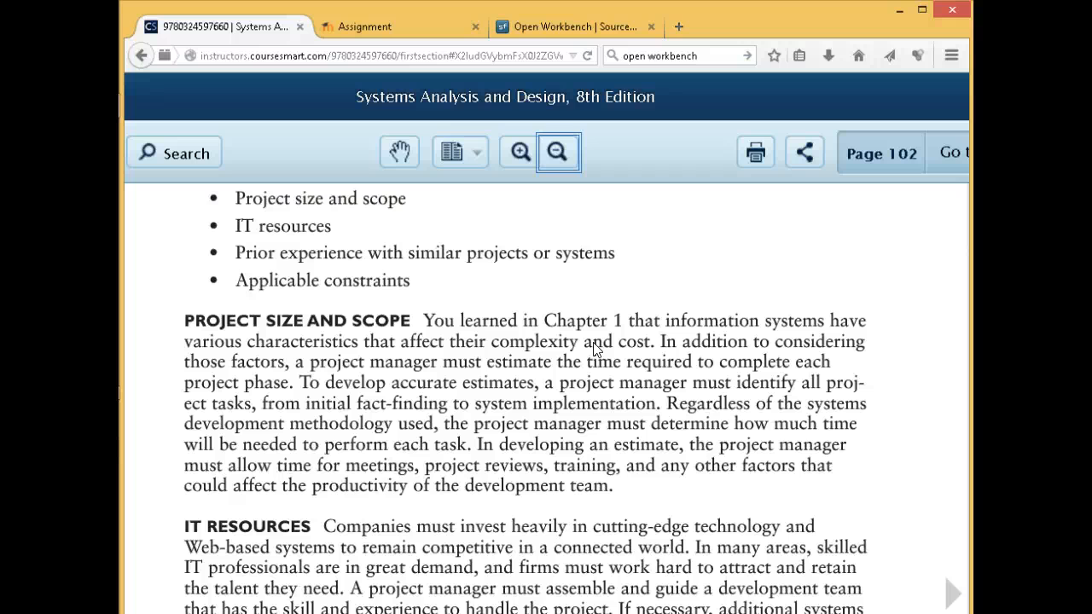
pyautogui.scroll(-1, 596, 350)
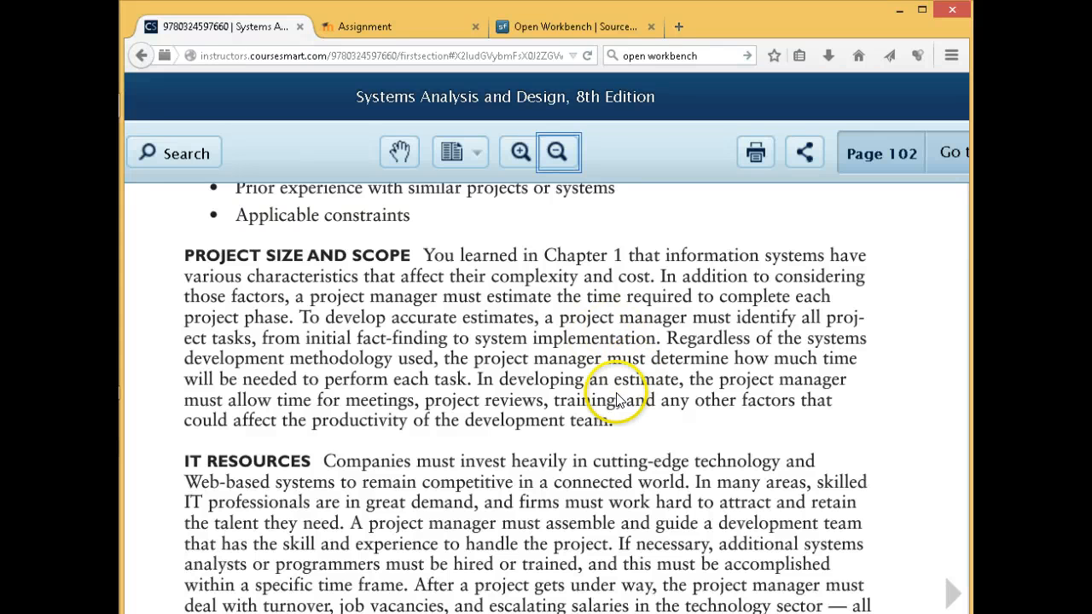
pyautogui.scroll(-1, 598, 449)
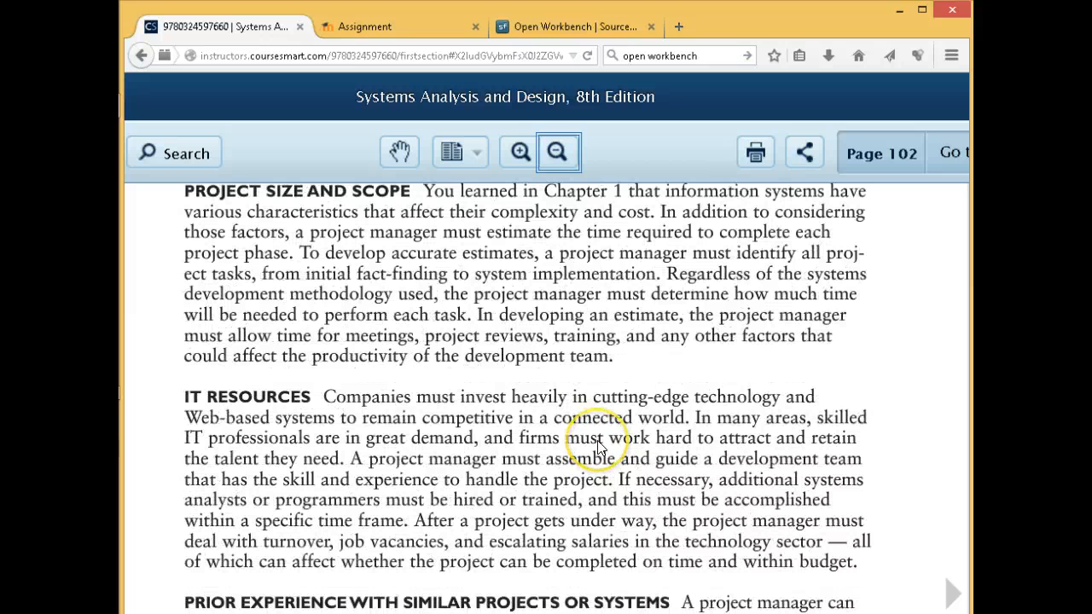
# Zoom the page out two more steps and scroll around page 102
pyautogui.click(558, 159)
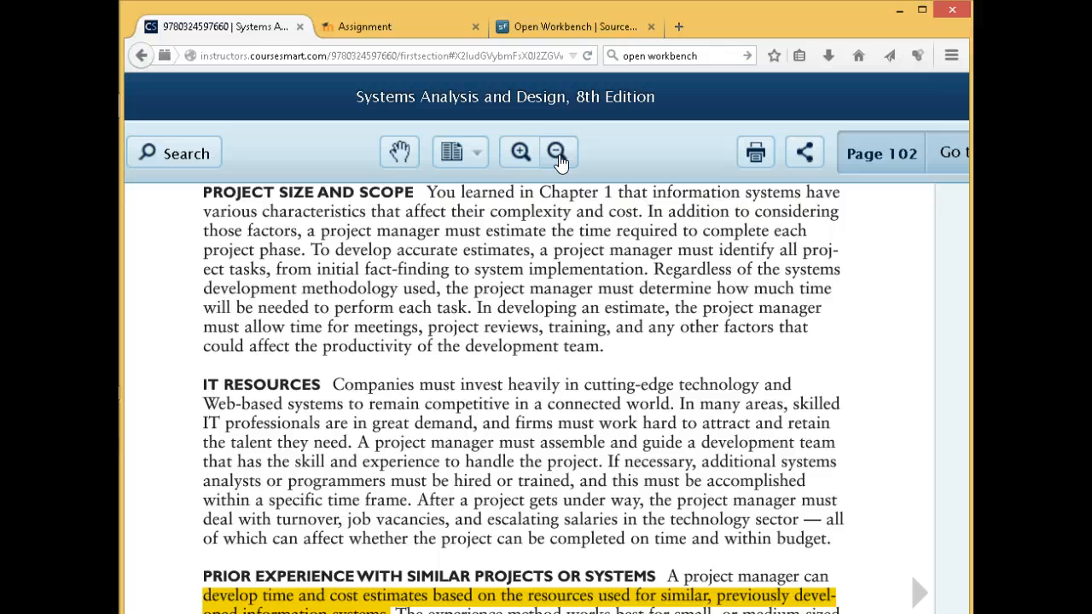
pyautogui.click(558, 157)
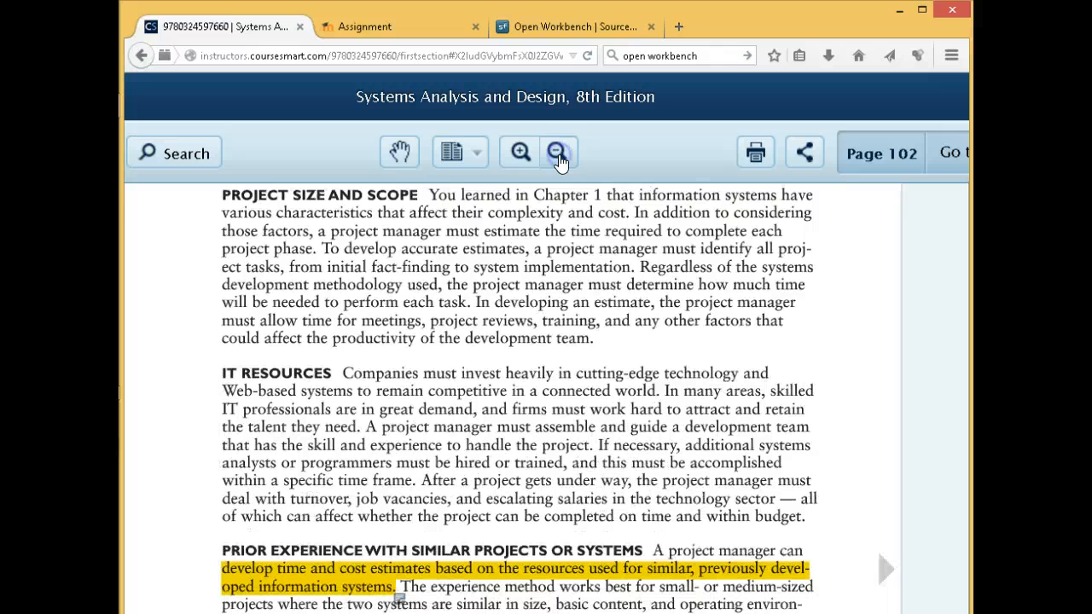
pyautogui.scroll(-1, 581, 363)
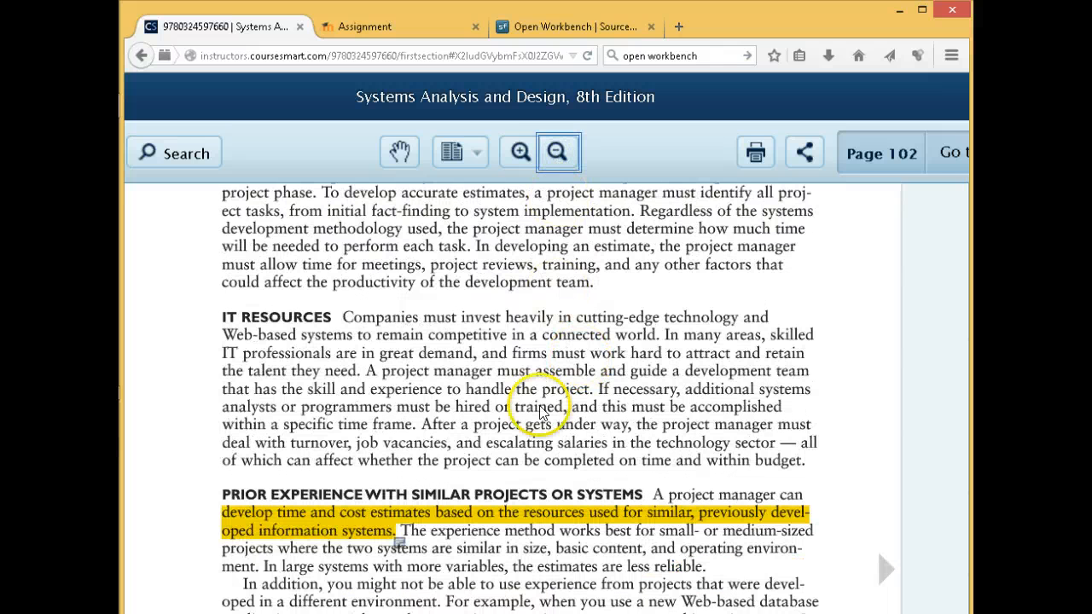
pyautogui.hscroll(-2, 539, 460)
pyautogui.hscroll(-2, 546, 392)
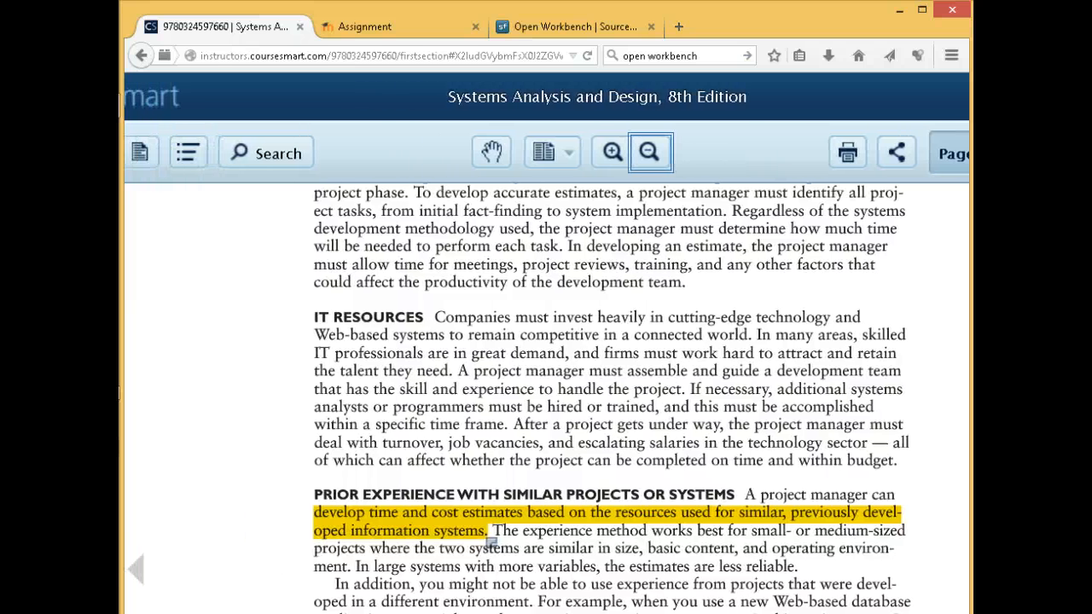
pyautogui.hscroll(2, 546, 392)
pyautogui.hscroll(-1, 546, 392)
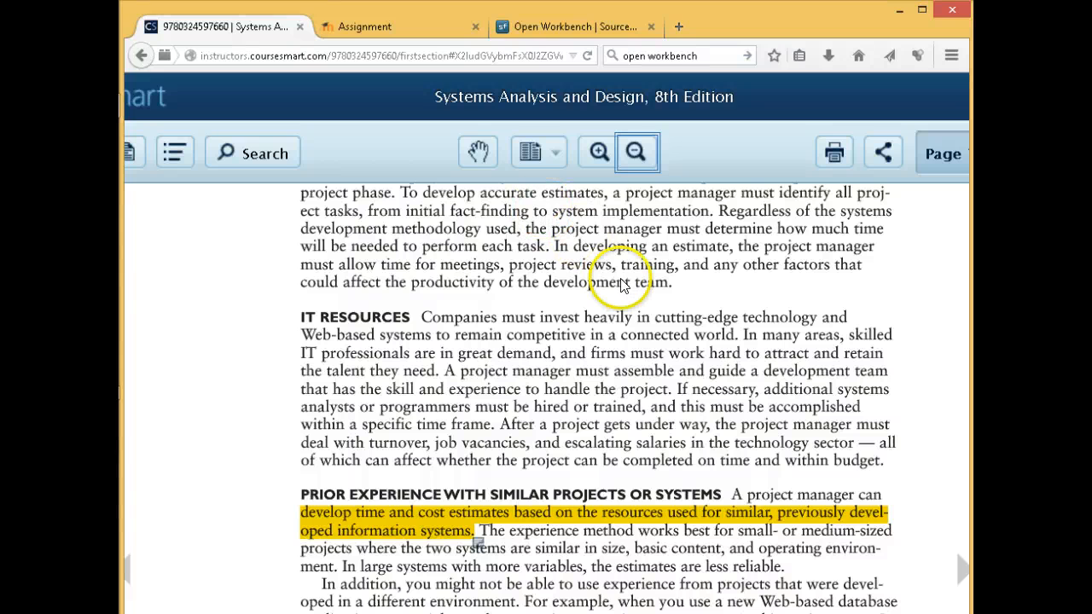
pyautogui.scroll(-1, 636, 295)
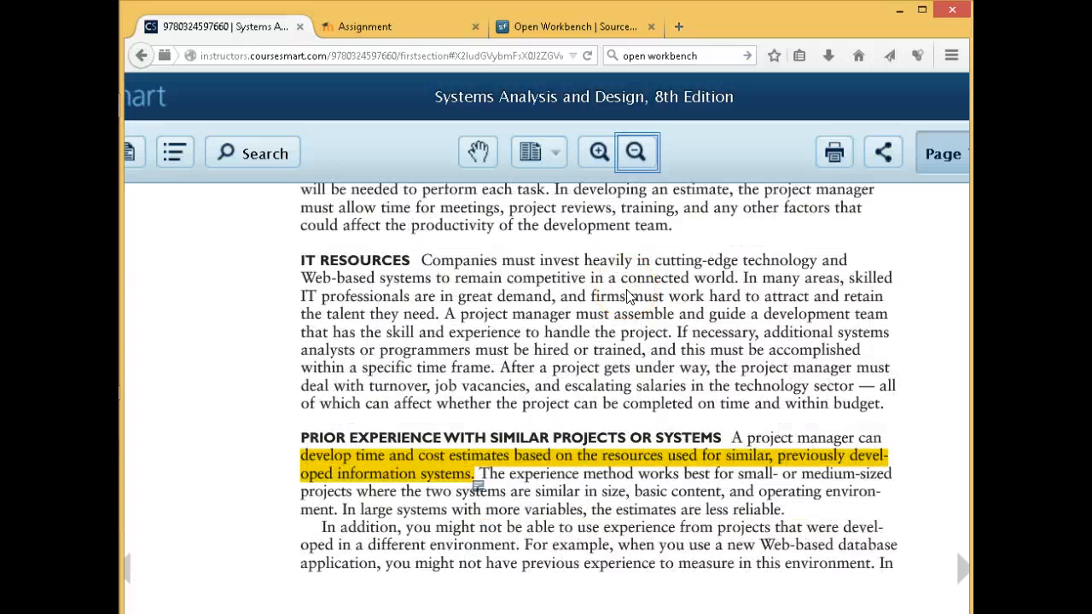
# Highlight the sentence on estimating time and cost from resources used for similar past systems
pyautogui.click(629, 299)
pyautogui.click(637, 322)
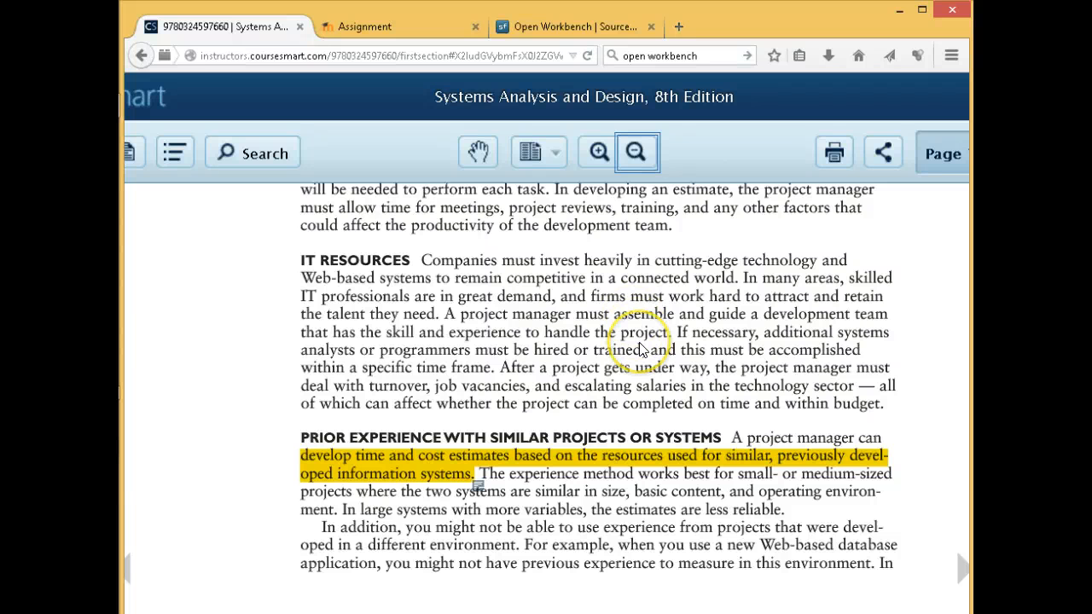
pyautogui.scroll(-1, 642, 348)
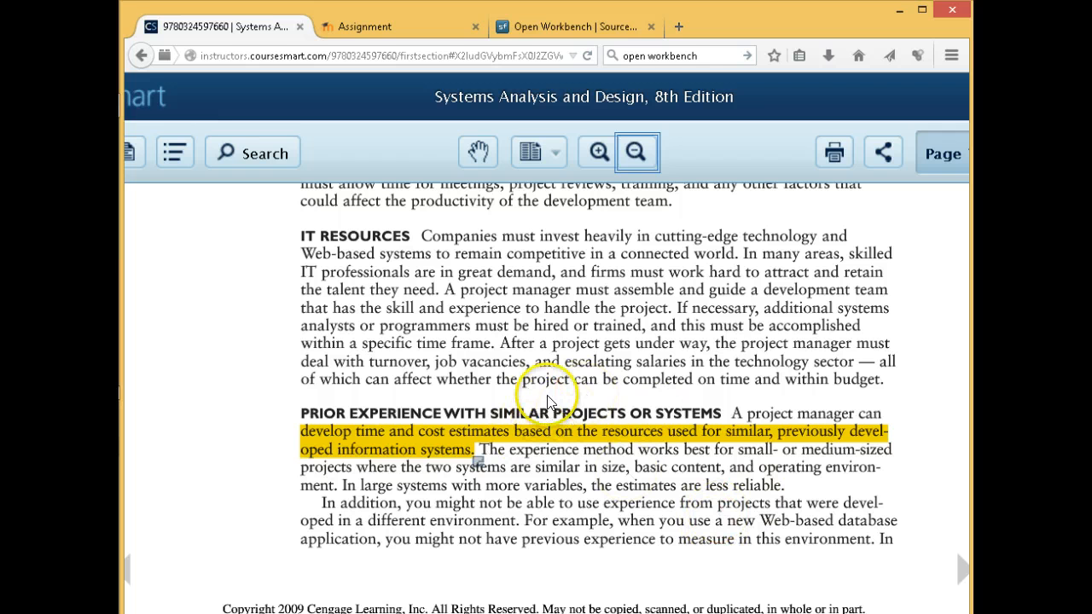
# Turn to page 103 on Project Scheduling
pyautogui.click(961, 571)
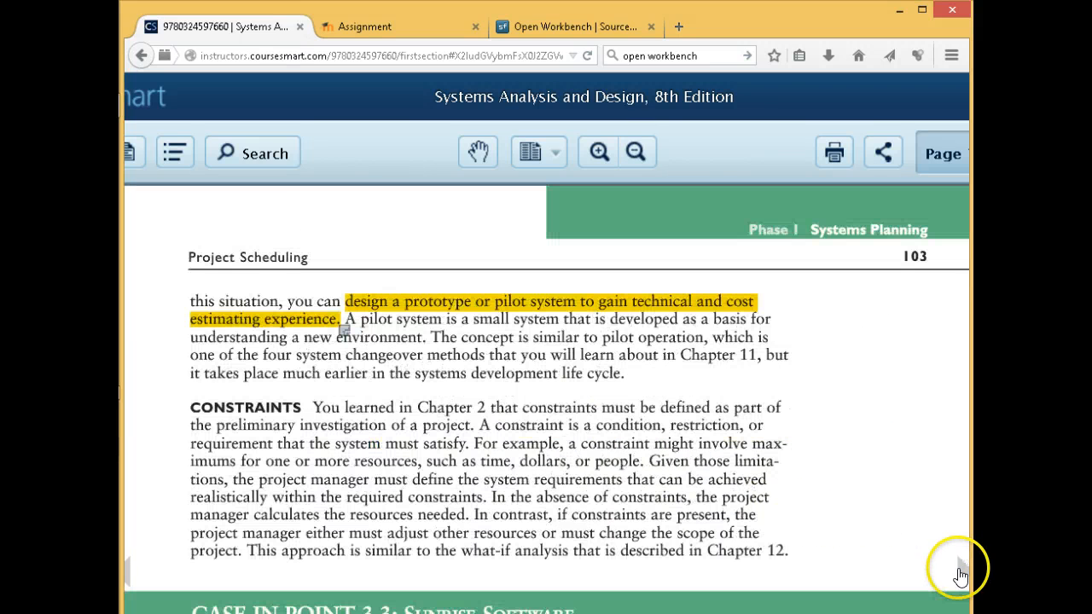
pyautogui.scroll(-3, 838, 504)
pyautogui.scroll(2, 838, 504)
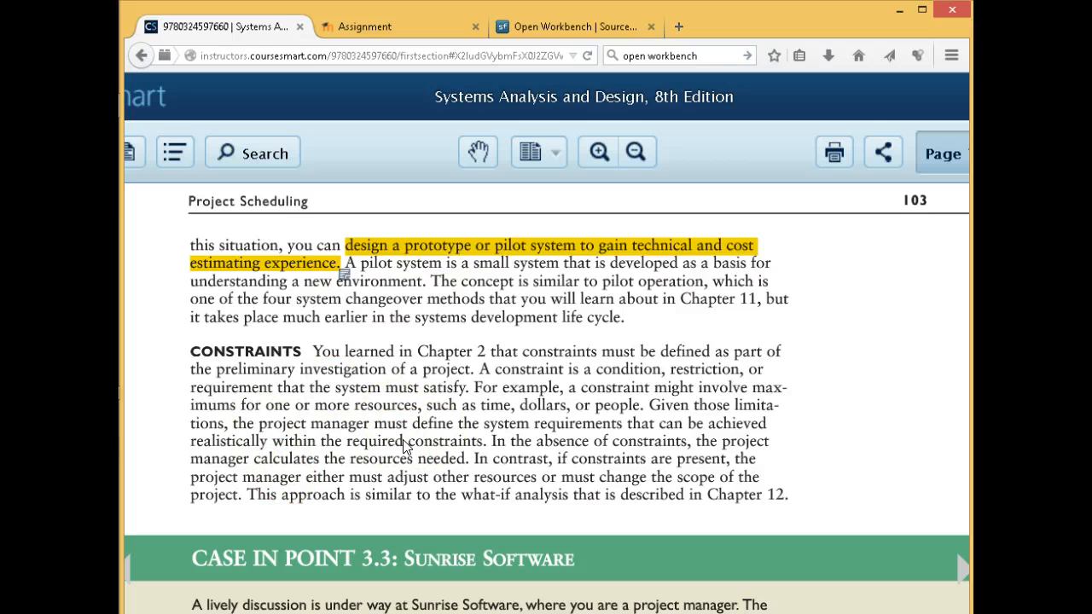
pyautogui.click(718, 538)
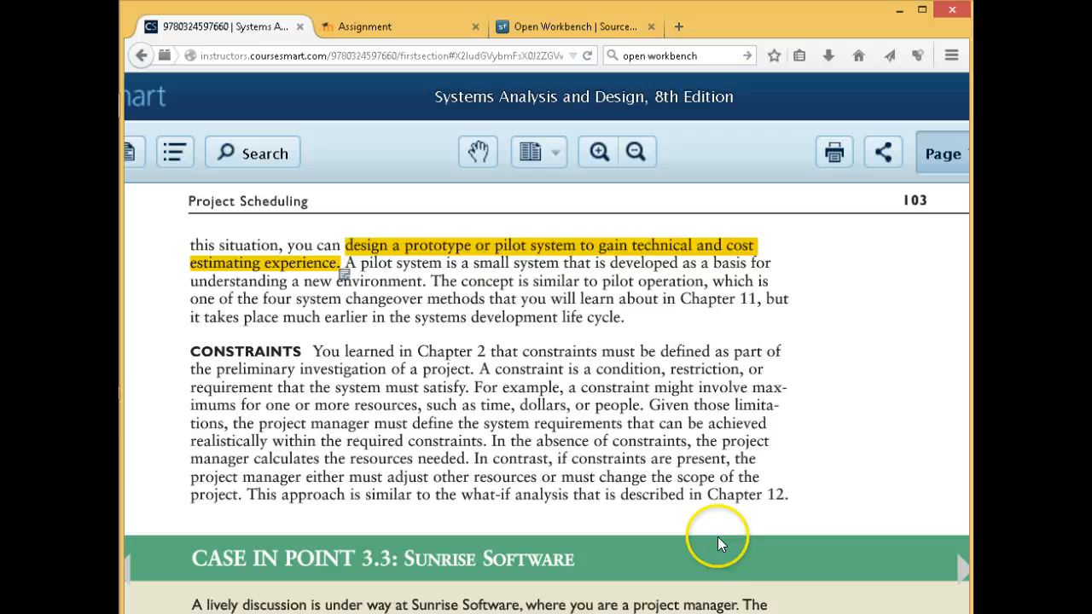
# Go on to page 104 and scroll past the Gantt Charts text to Figure 3-7
pyautogui.click(968, 567)
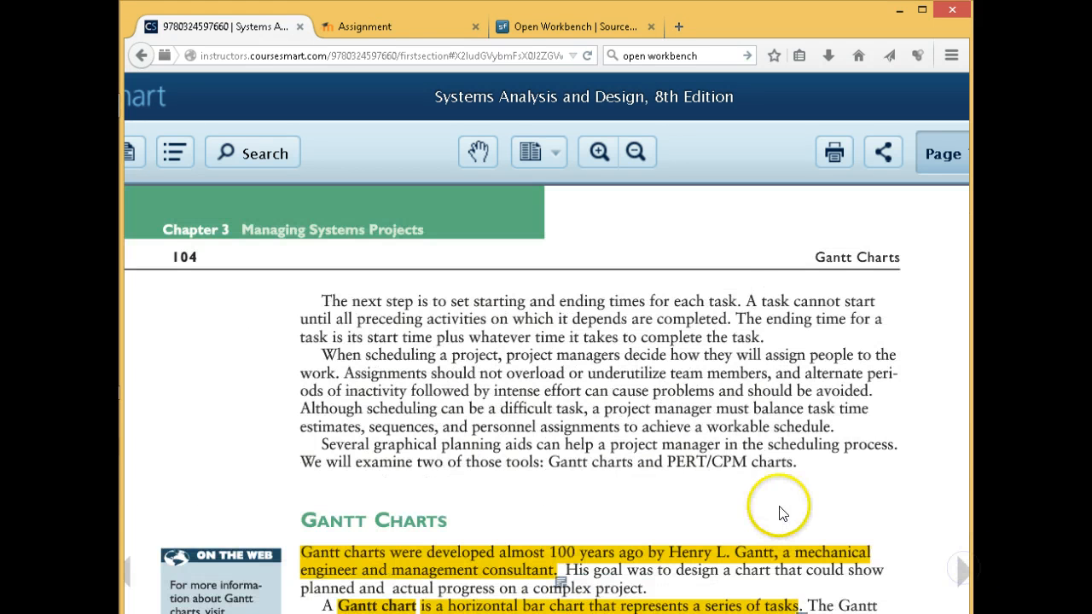
pyautogui.scroll(-5, 784, 514)
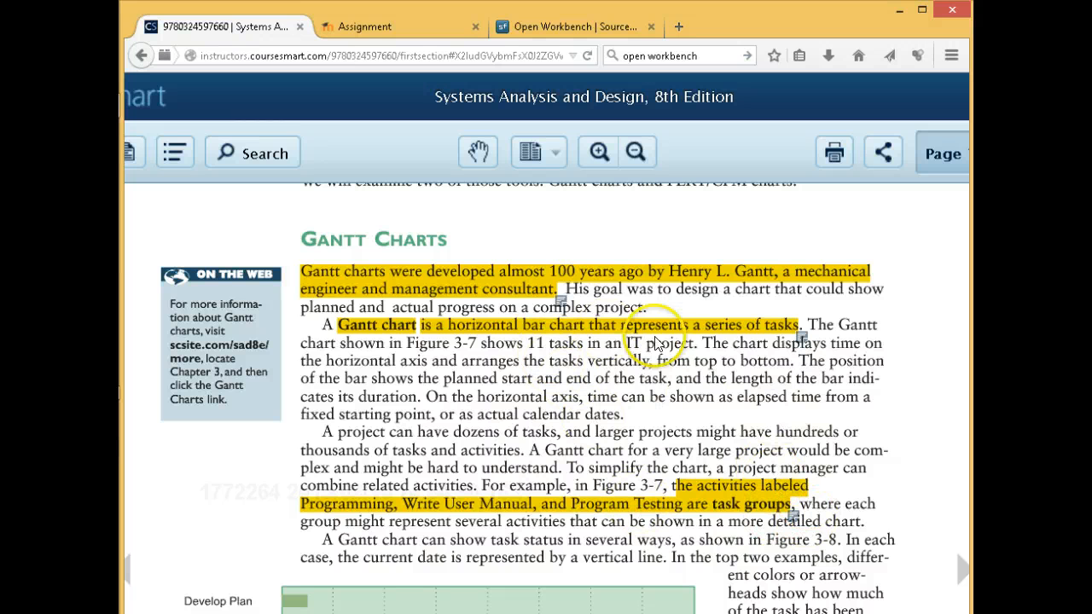
pyautogui.scroll(-1, 601, 402)
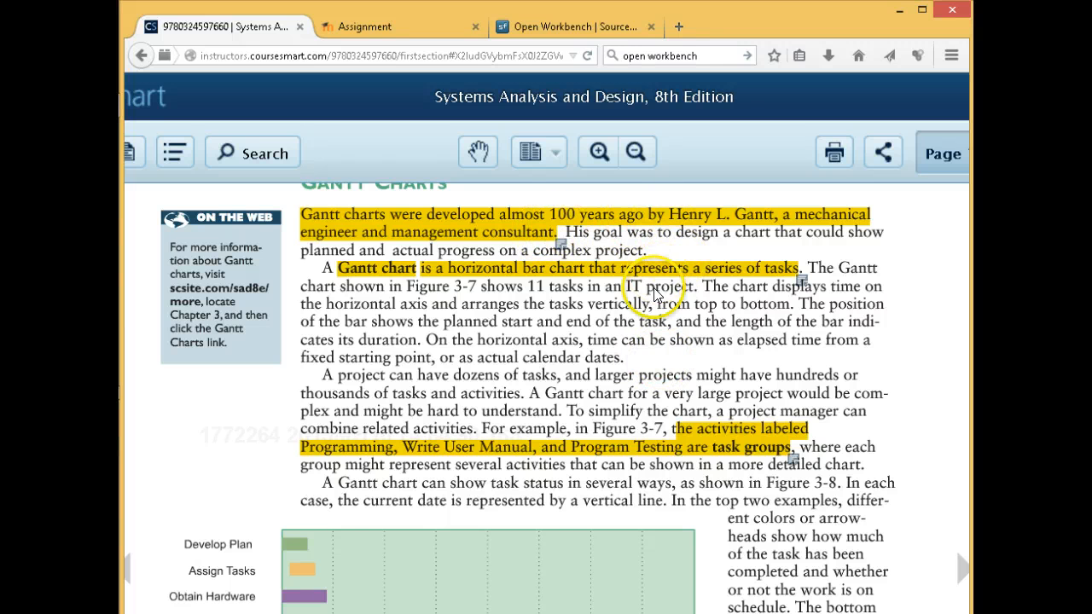
pyautogui.scroll(-5, 656, 294)
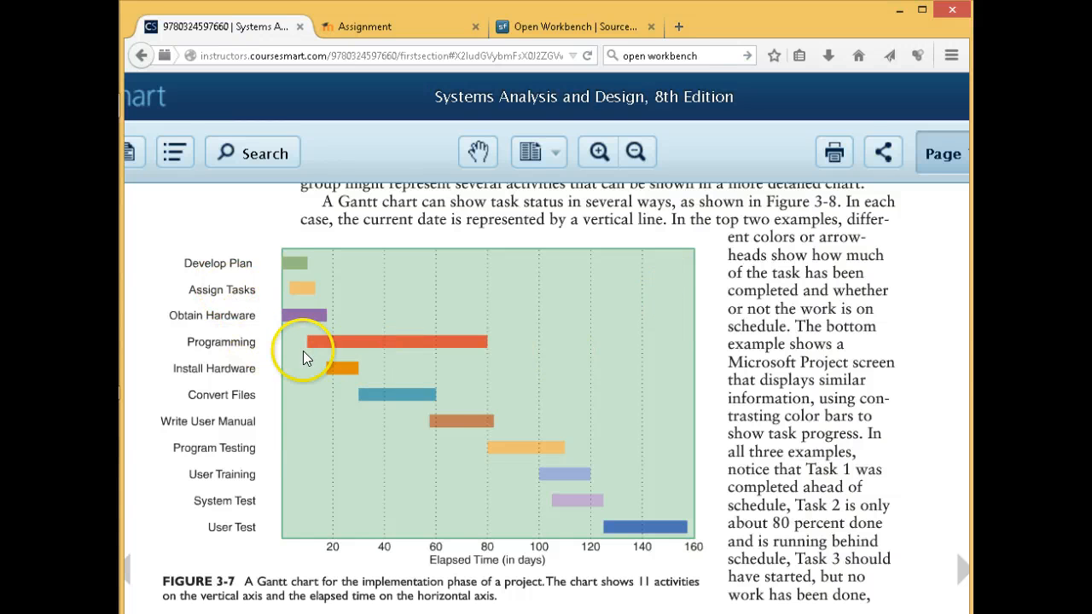
pyautogui.hscroll(-2, 546, 393)
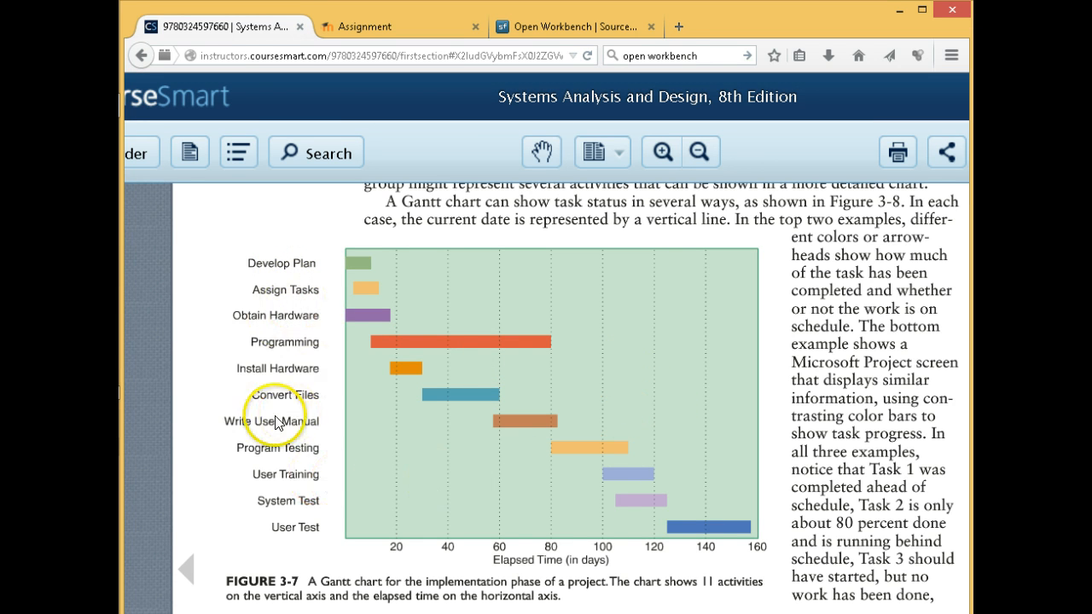
# Zoom in two steps and pan so Figure 3-7's task names, bars and elapsed-day scale are readable
pyautogui.click(662, 152)
pyautogui.click(661, 155)
pyautogui.scroll(-1, 631, 371)
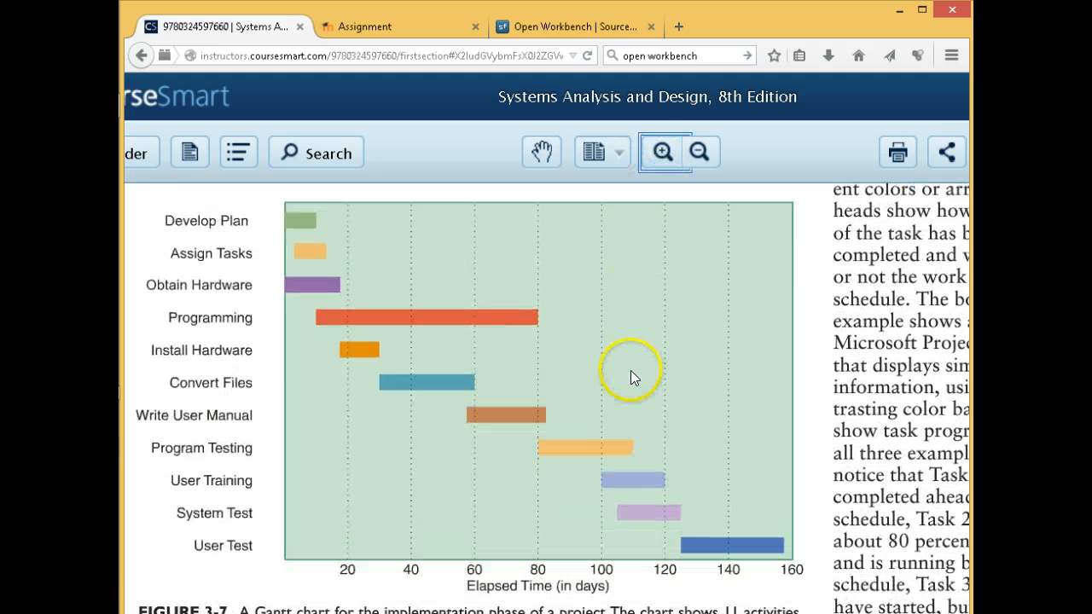
pyautogui.moveTo(657, 613); pyautogui.dragTo(589, 613)
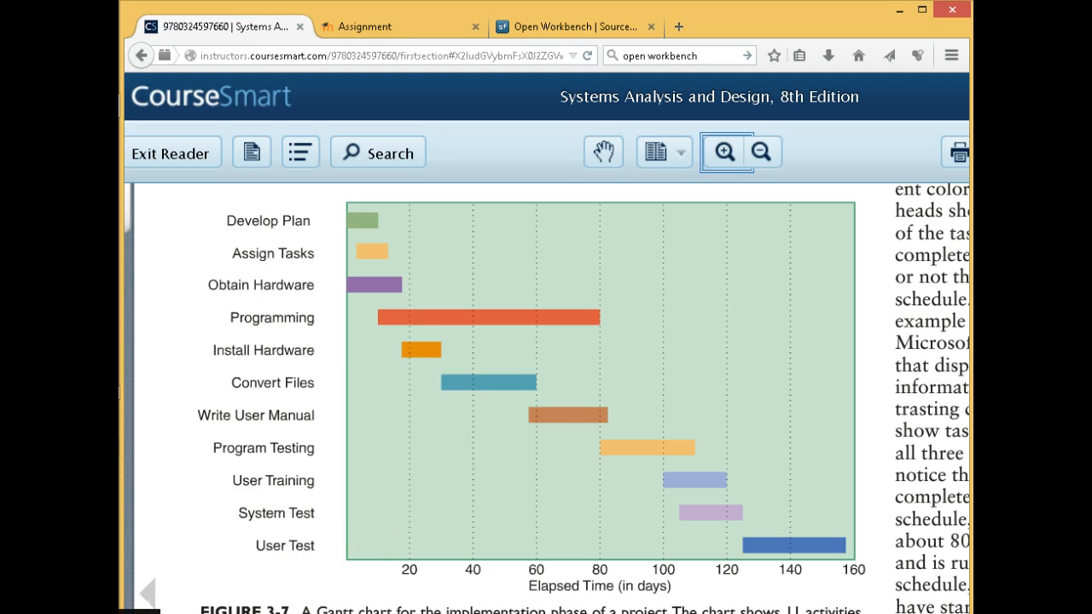
# Search the Start screen for 'project' and launch Project 2013
pyautogui.click(139, 613)
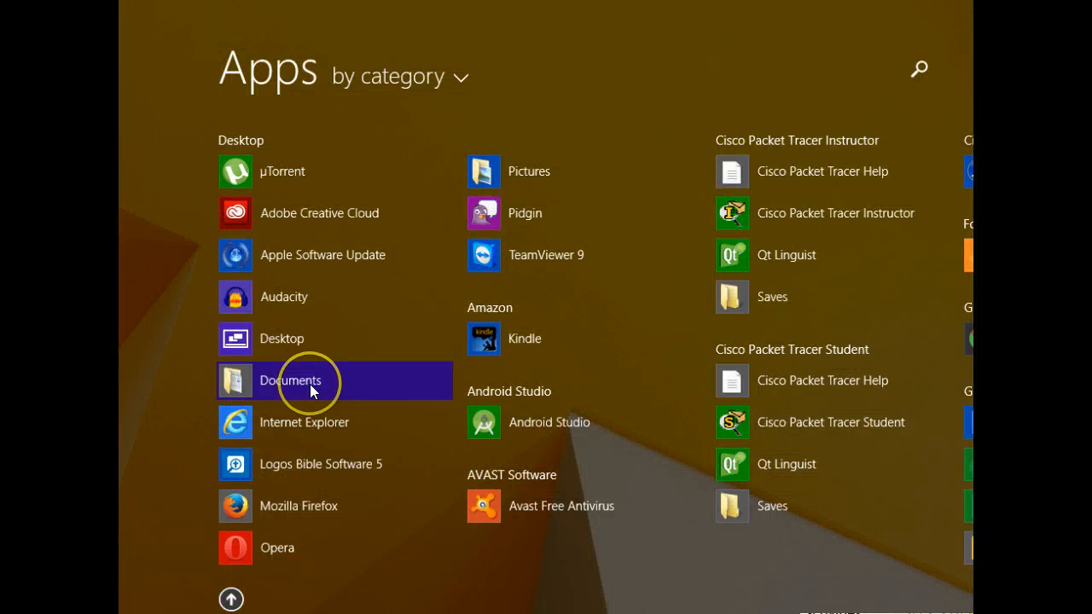
pyautogui.write('project 2013')
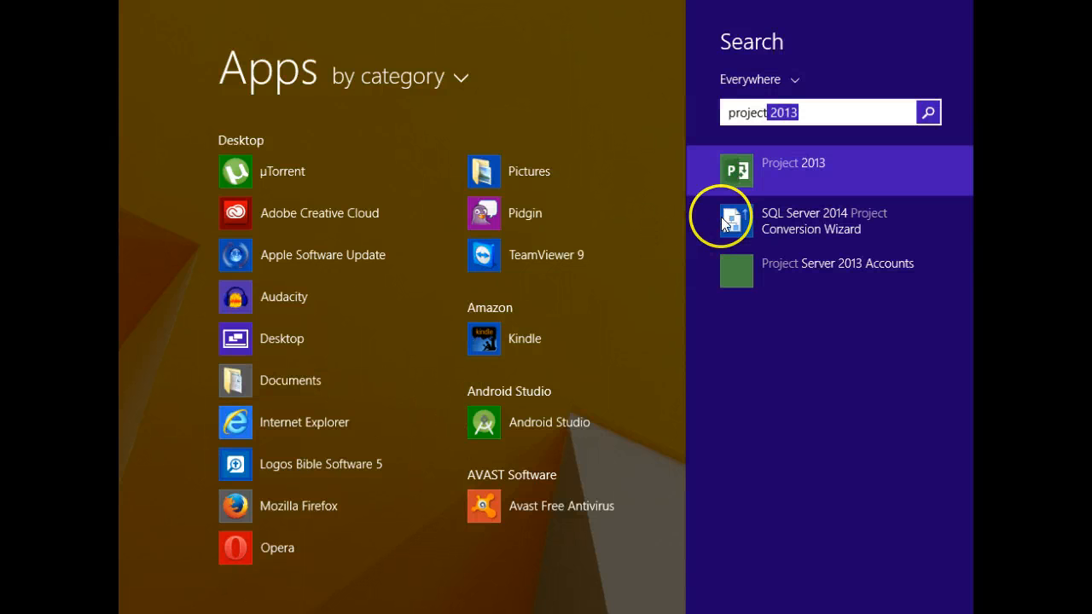
pyautogui.click(740, 174)
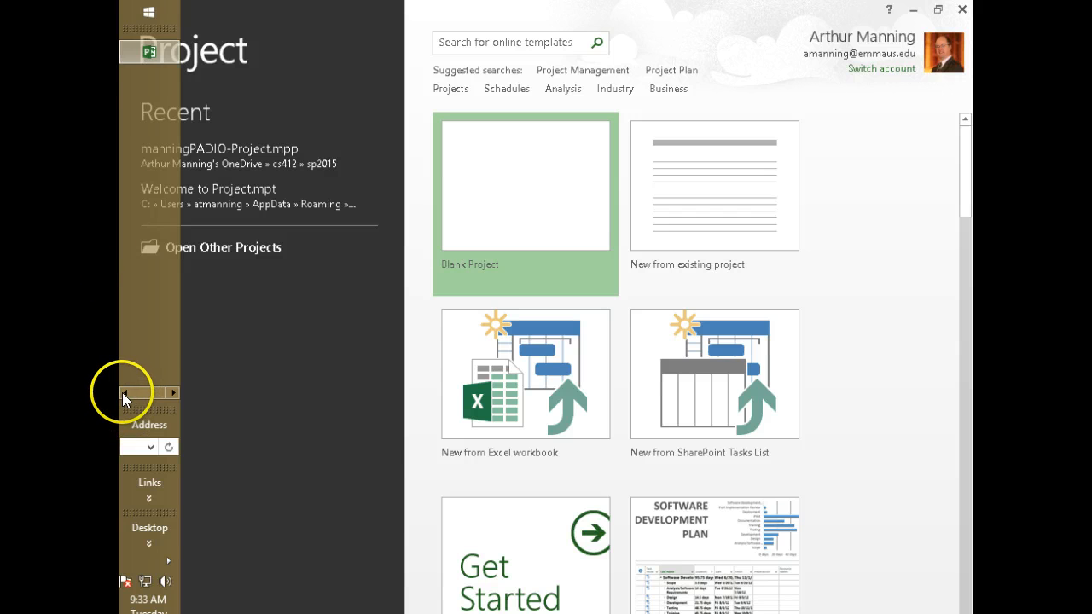
# Open a blank Notepad window, move it left and make it shorter
pyautogui.click(122, 393)
pyautogui.click(149, 57)
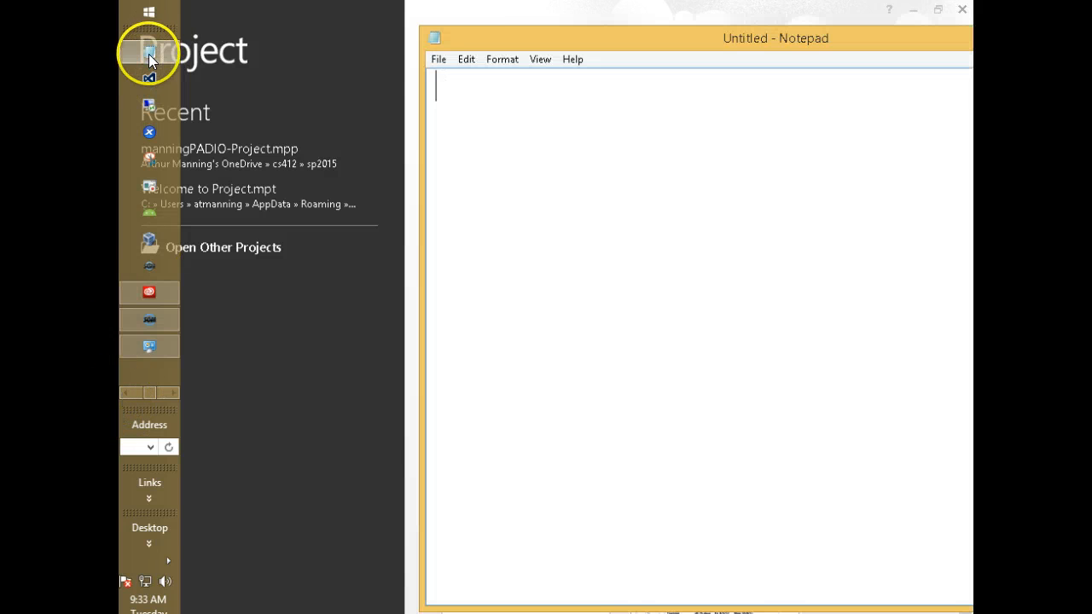
pyautogui.moveTo(531, 38); pyautogui.dragTo(245, 25)
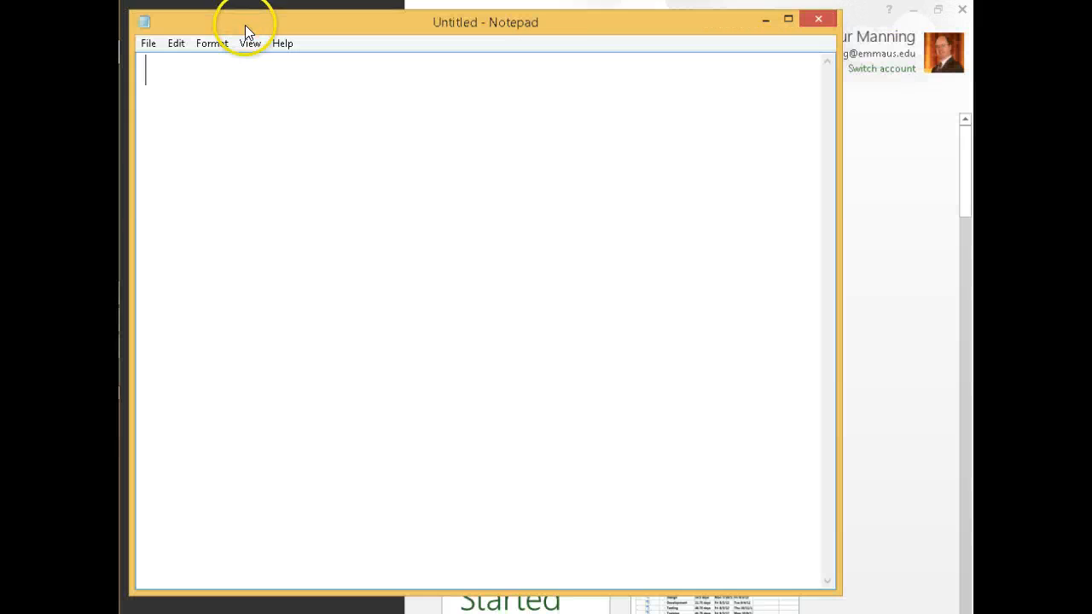
pyautogui.moveTo(448, 589); pyautogui.dragTo(415, 222)
# Type the share path \\10.128.7.98\public$ and, on a second line, the share's username and password
pyautogui.write('\\\\')
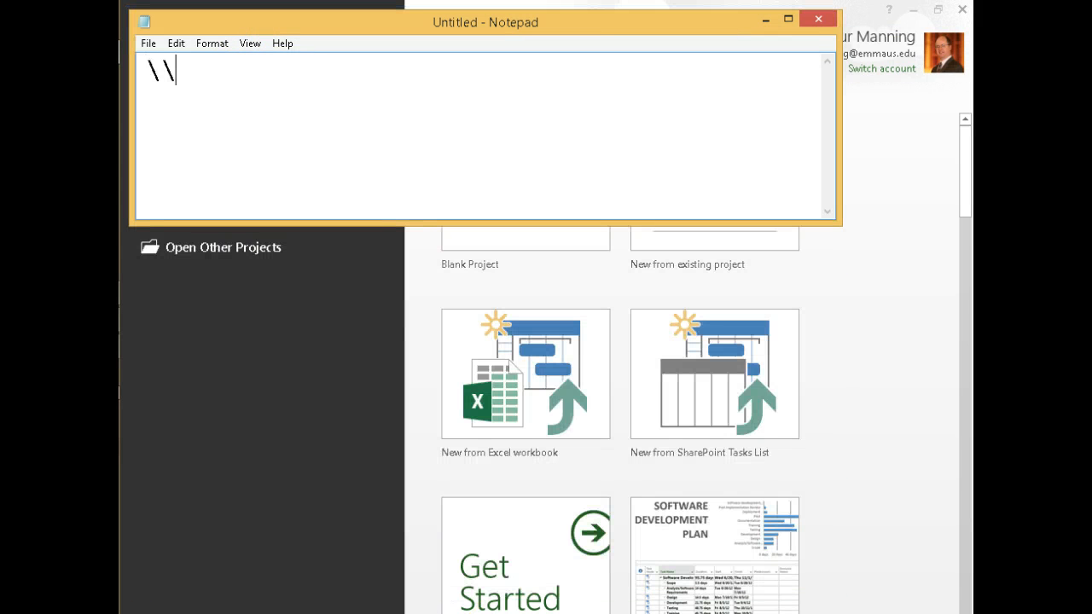
pyautogui.write('10.128')
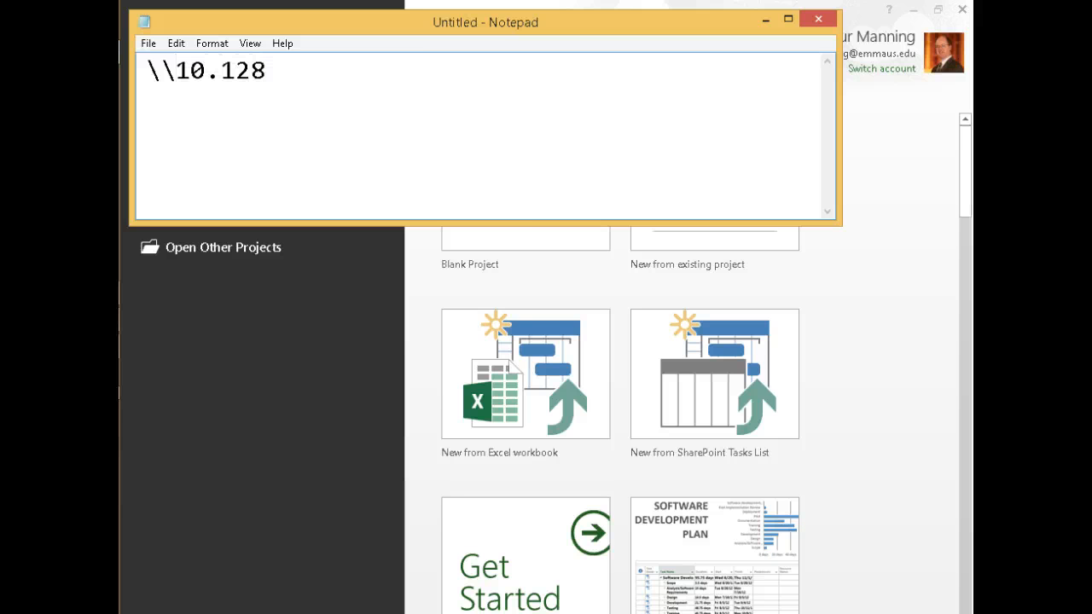
pyautogui.write('.7.98\\public$')
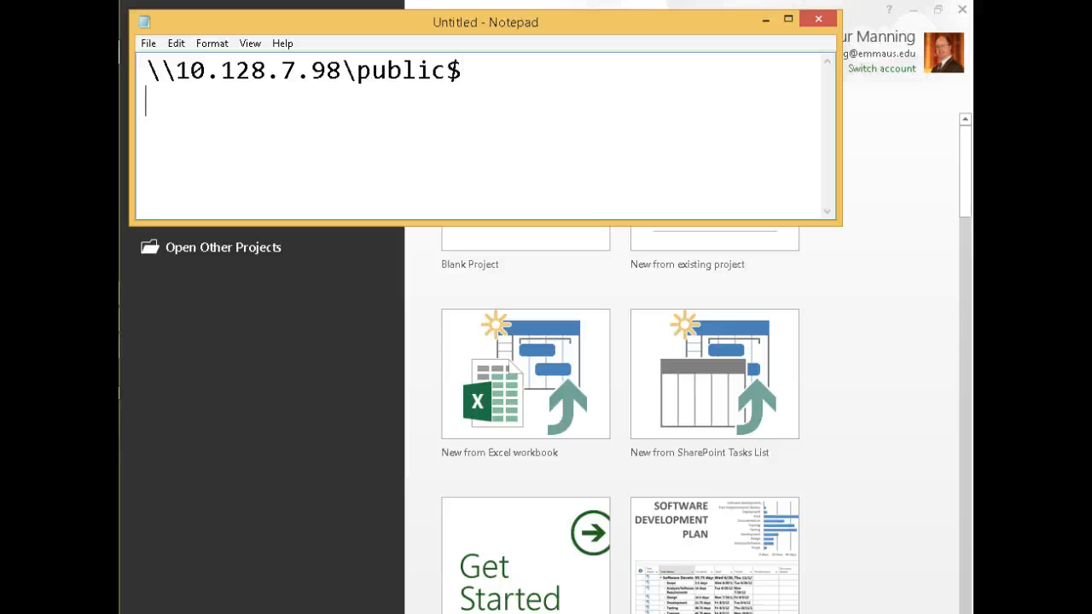
pyautogui.press('Return')
pyautogui.write('user')
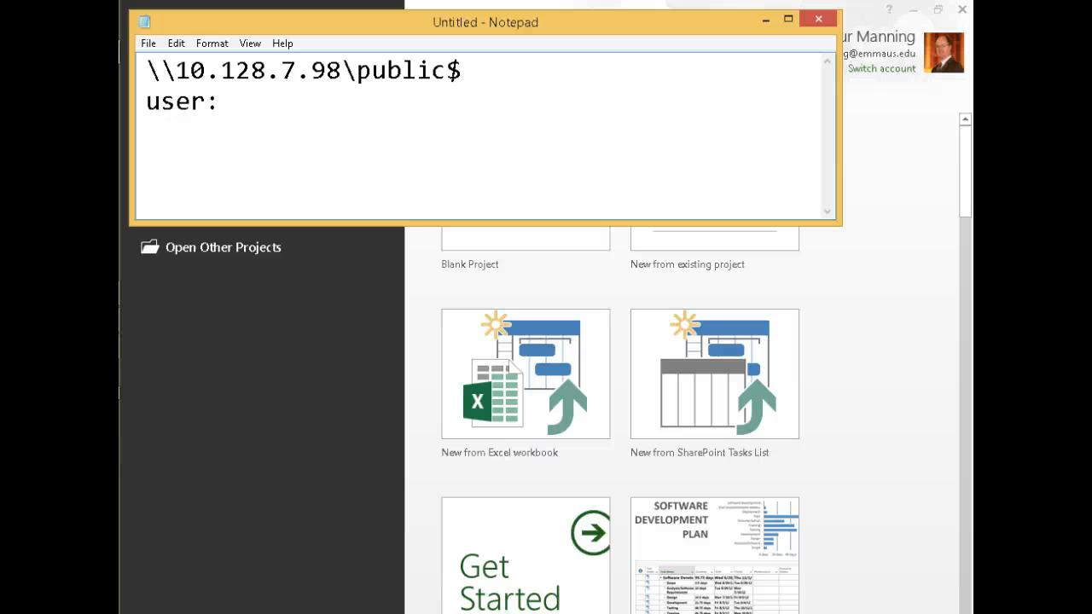
pyautogui.write(':')
pyautogui.press('BackSpace')
pyautogui.write('/pw student/student')
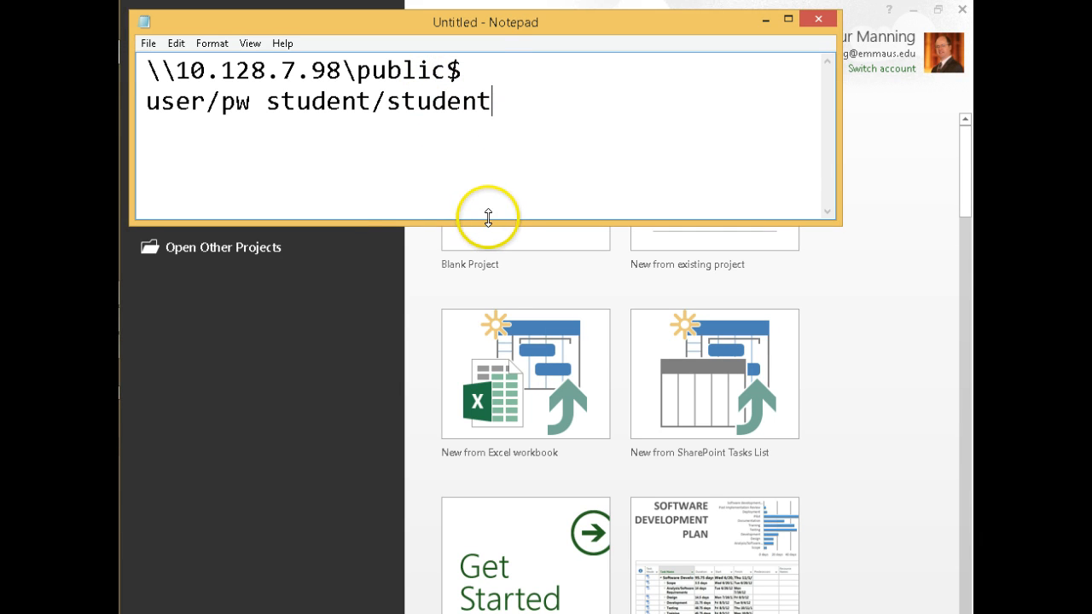
# Shorten Notepad and highlight the server address, the public$ share name and the full path to point them out
pyautogui.moveTo(488, 218); pyautogui.dragTo(471, 152)
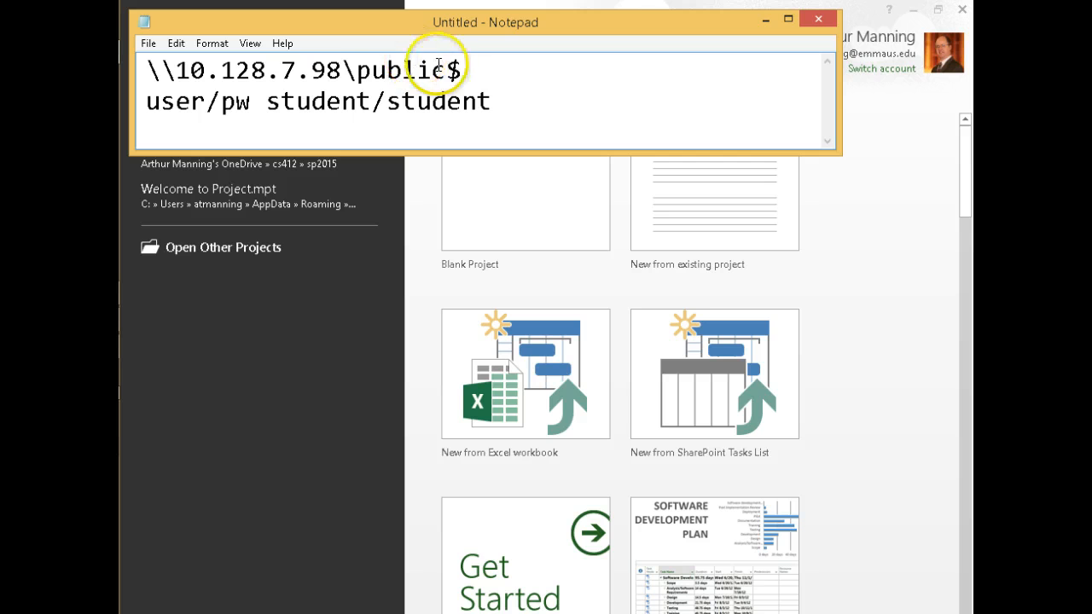
pyautogui.moveTo(341, 70); pyautogui.dragTo(145, 70)
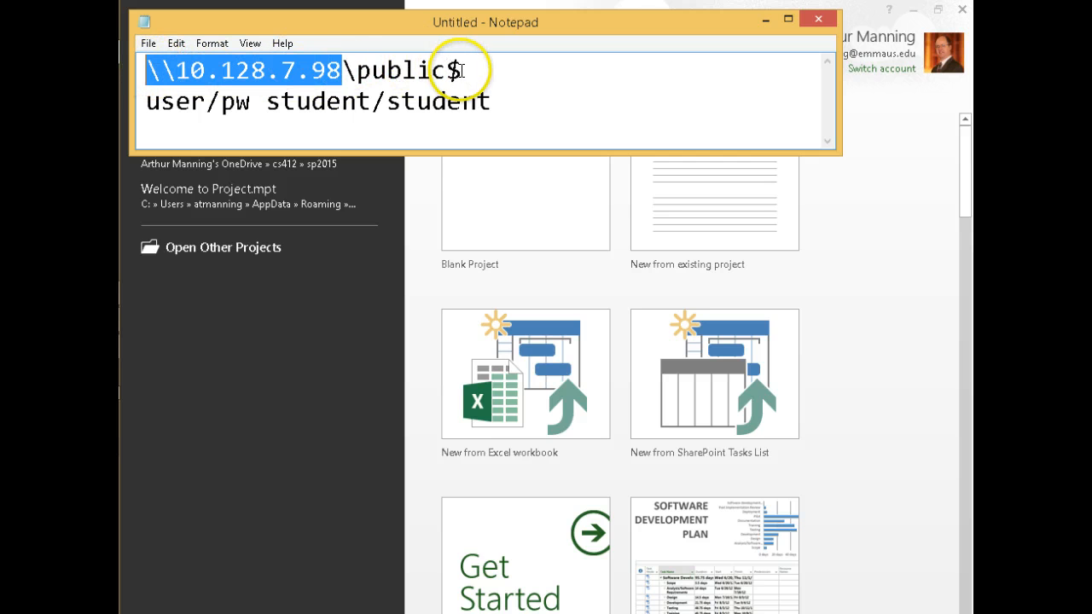
pyautogui.moveTo(462, 70); pyautogui.dragTo(448, 70)
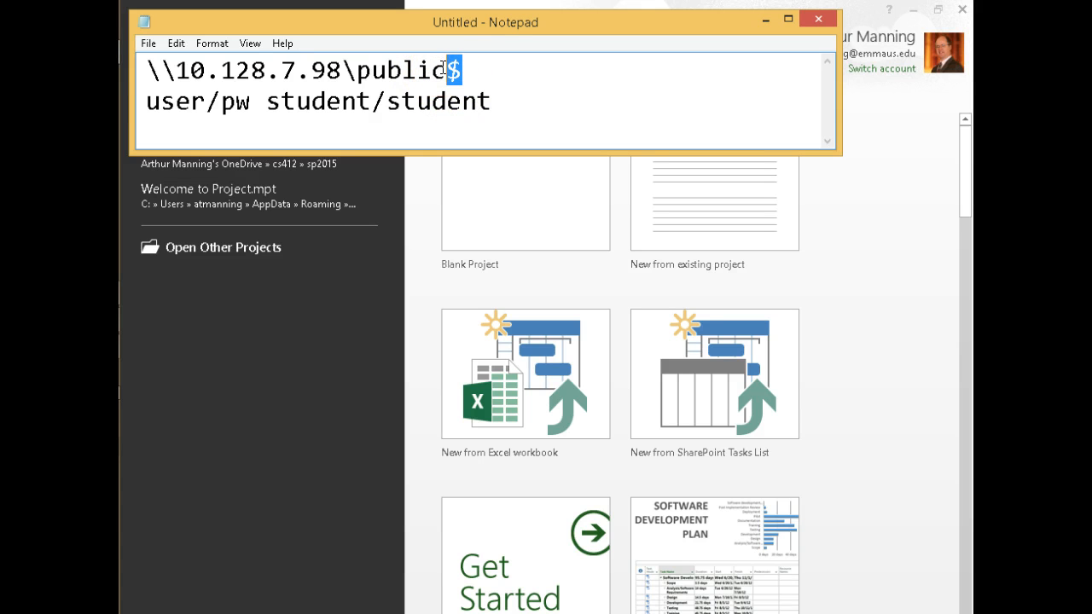
pyautogui.moveTo(462, 70); pyautogui.dragTo(357, 70)
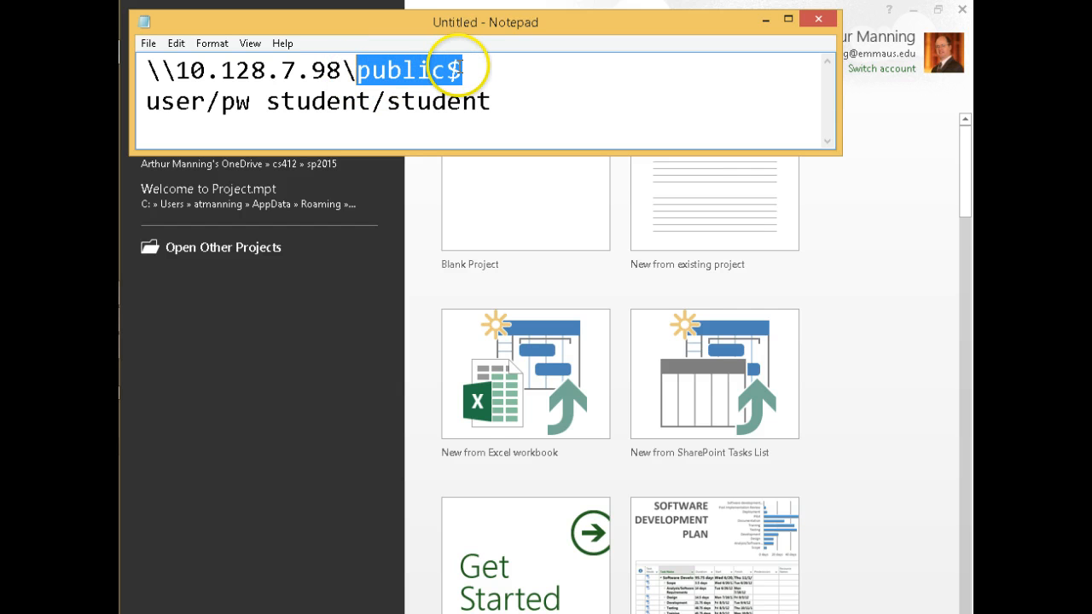
pyautogui.click(462, 70)
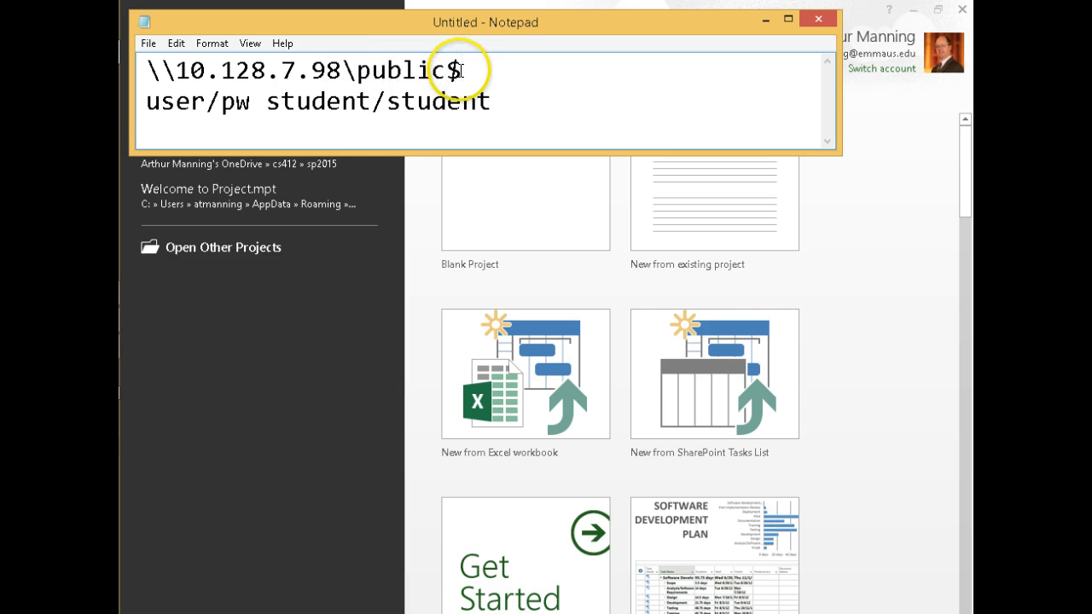
pyautogui.moveTo(462, 70); pyautogui.dragTo(147, 72)
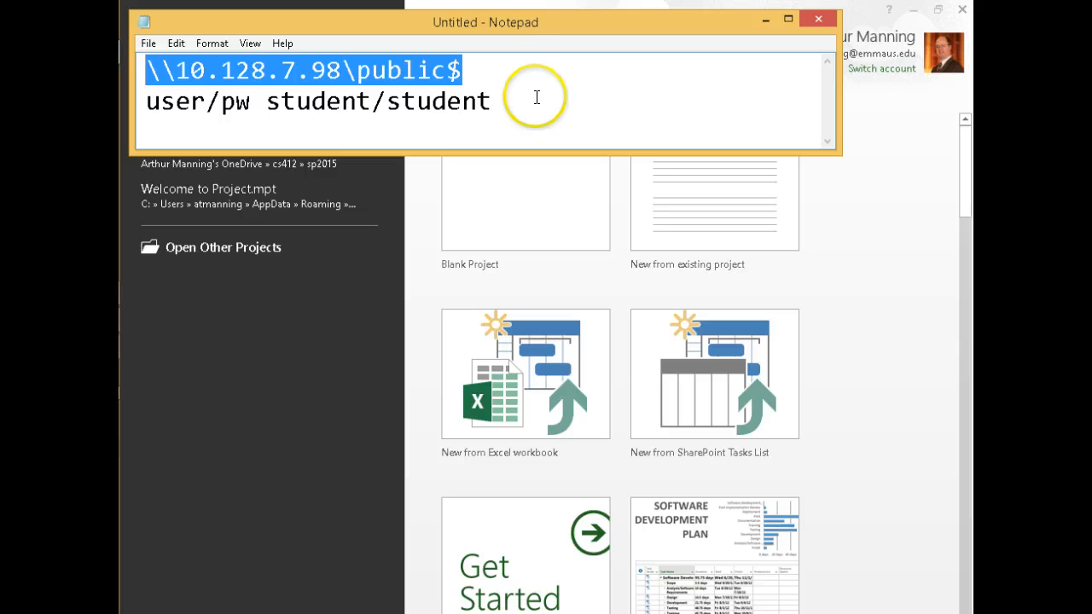
pyautogui.click(464, 69)
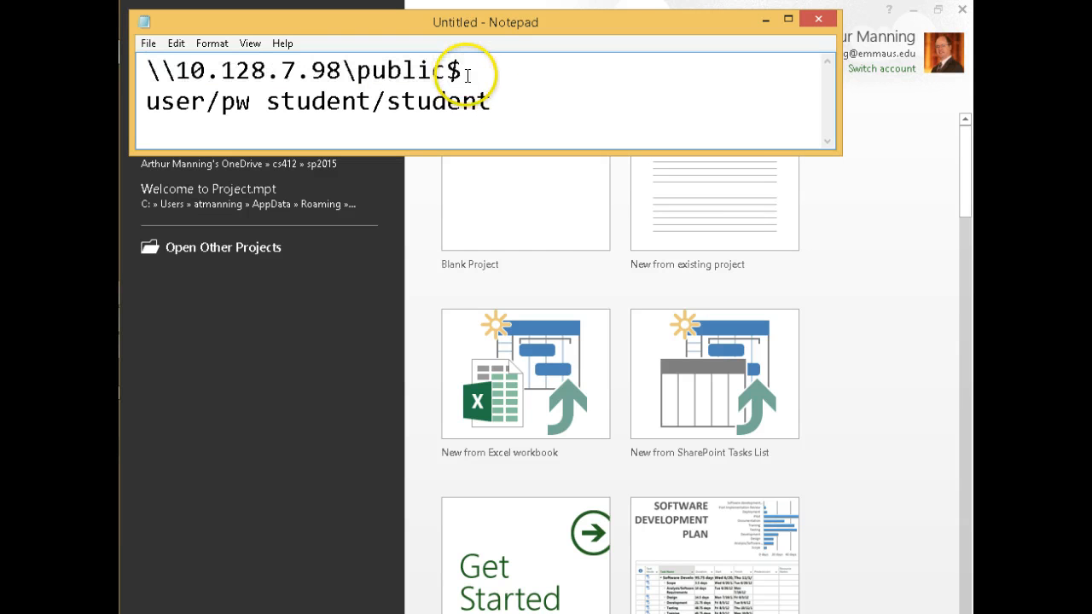
pyautogui.moveTo(464, 69); pyautogui.dragTo(147, 72)
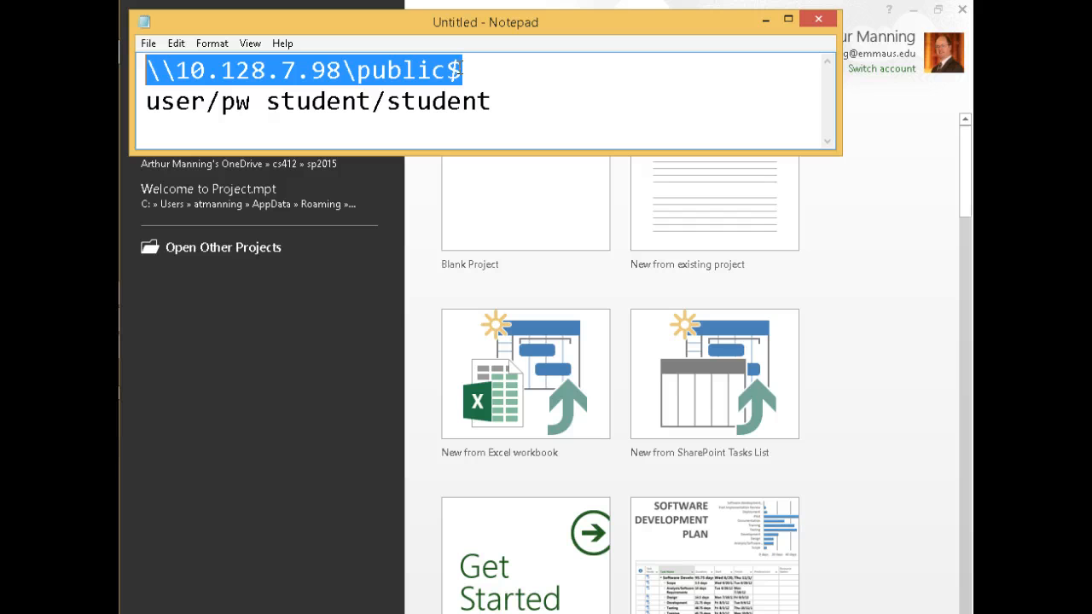
pyautogui.moveTo(464, 69); pyautogui.dragTo(150, 72)
pyautogui.moveTo(464, 72); pyautogui.dragTo(417, 72)
pyautogui.click(461, 72)
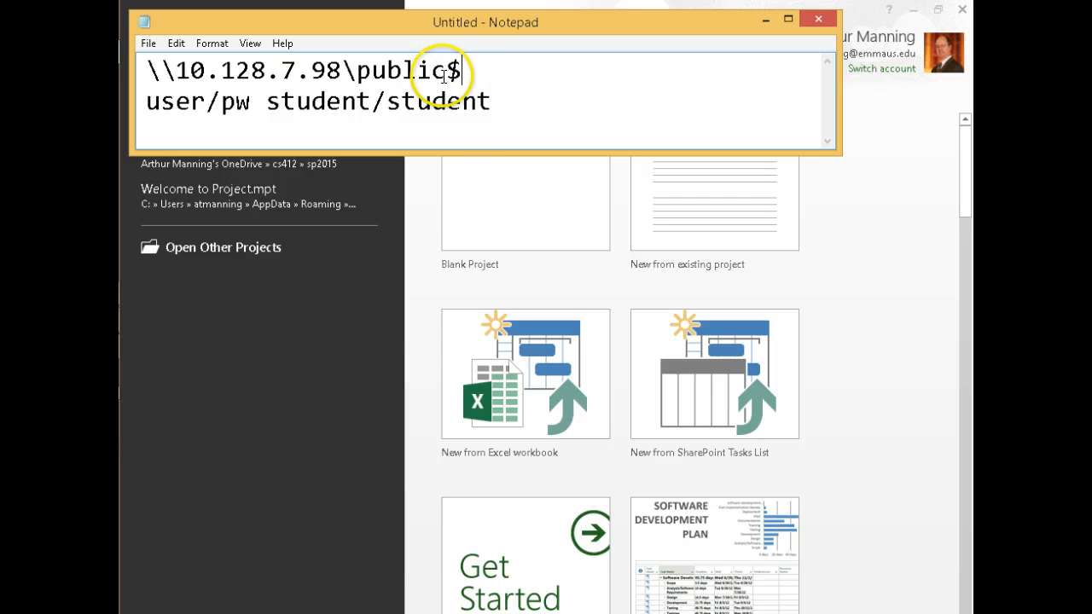
# Create a new blank project and narrow its task table beside the Gantt chart
pyautogui.click(382, 285)
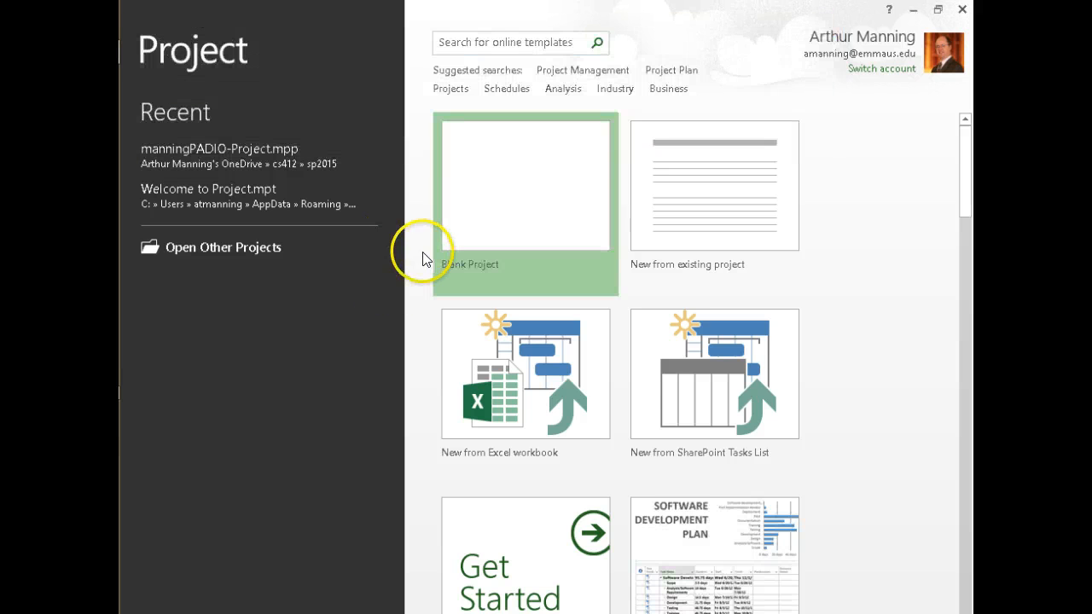
pyautogui.click(524, 203)
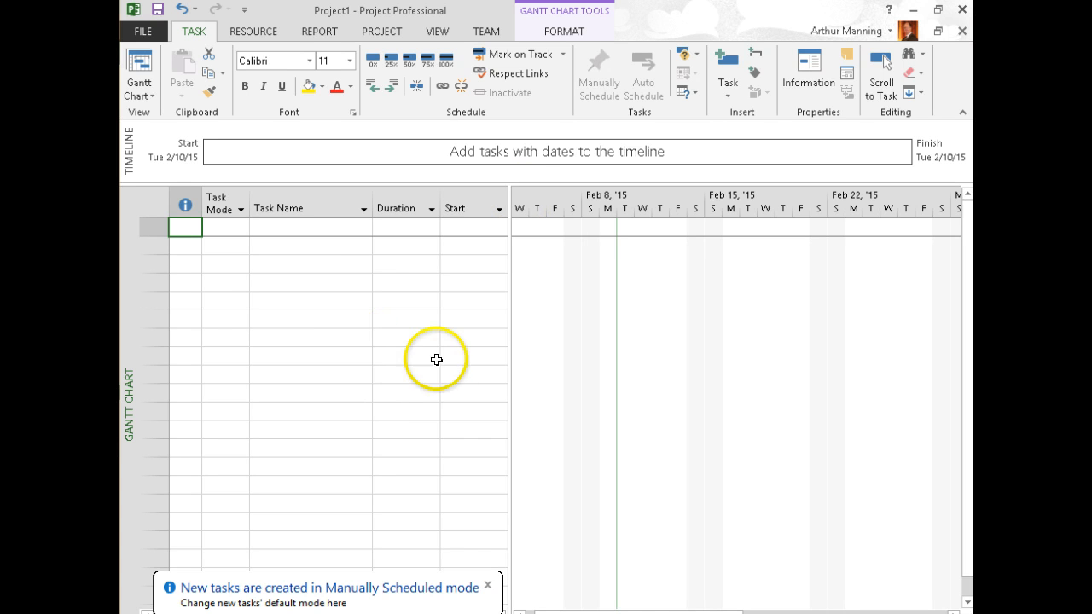
pyautogui.moveTo(509, 348)
pyautogui.mouseDown()
pyautogui.moveTo(475, 346)
pyautogui.moveTo(491, 346)
pyautogui.mouseUp()
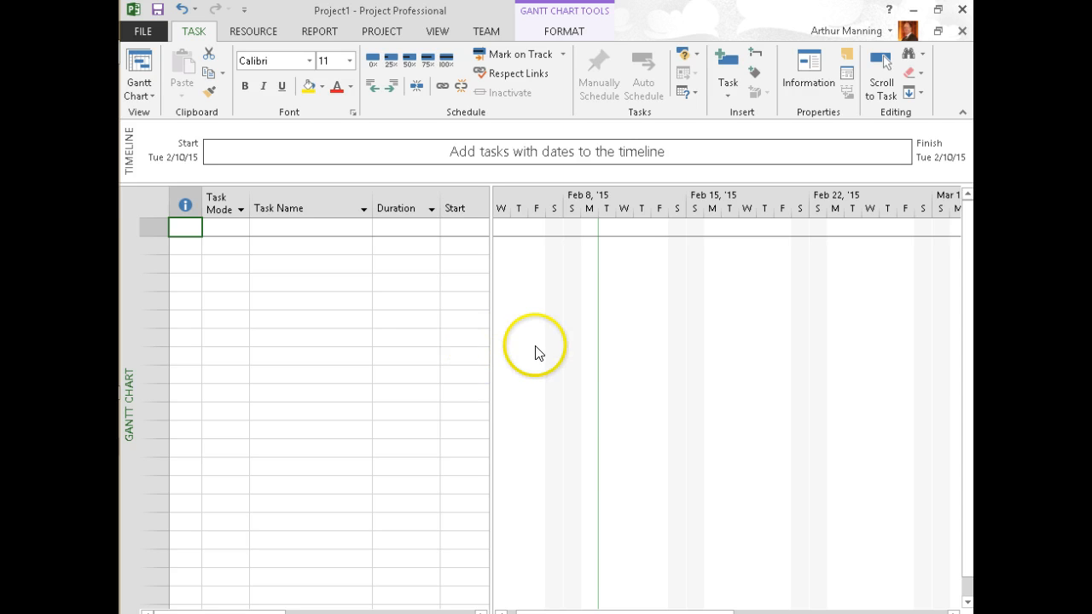
# Cycle through the open windows with Alt+Tab to reach Firefox
pyautogui.hotkey('alt', 'Tab')
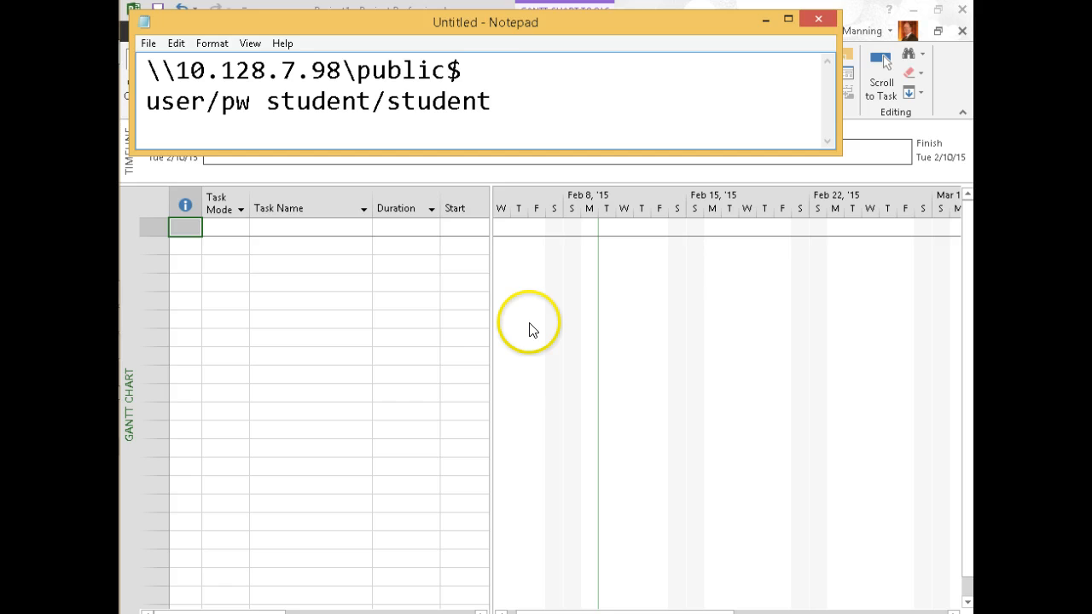
pyautogui.hotkey('alt', 'Tab')
pyautogui.hotkey('alt', 'Tab')
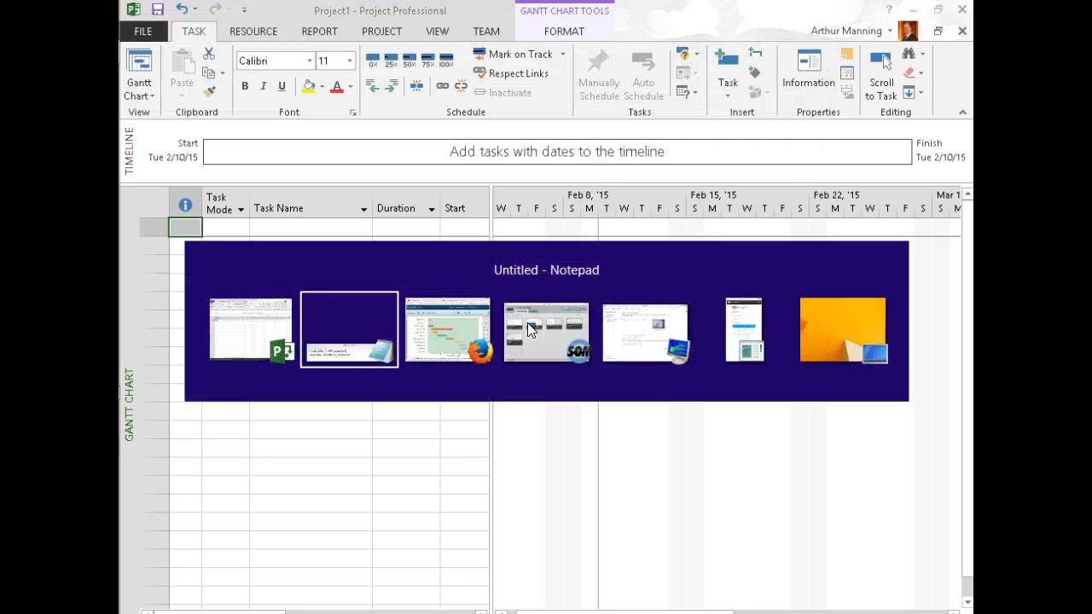
pyautogui.hotkey('alt', 'Tab')
# Highlight item 3's request for an imaginary project with 10 tasks on the Moodle assignment, then return to Project
pyautogui.click(401, 26)
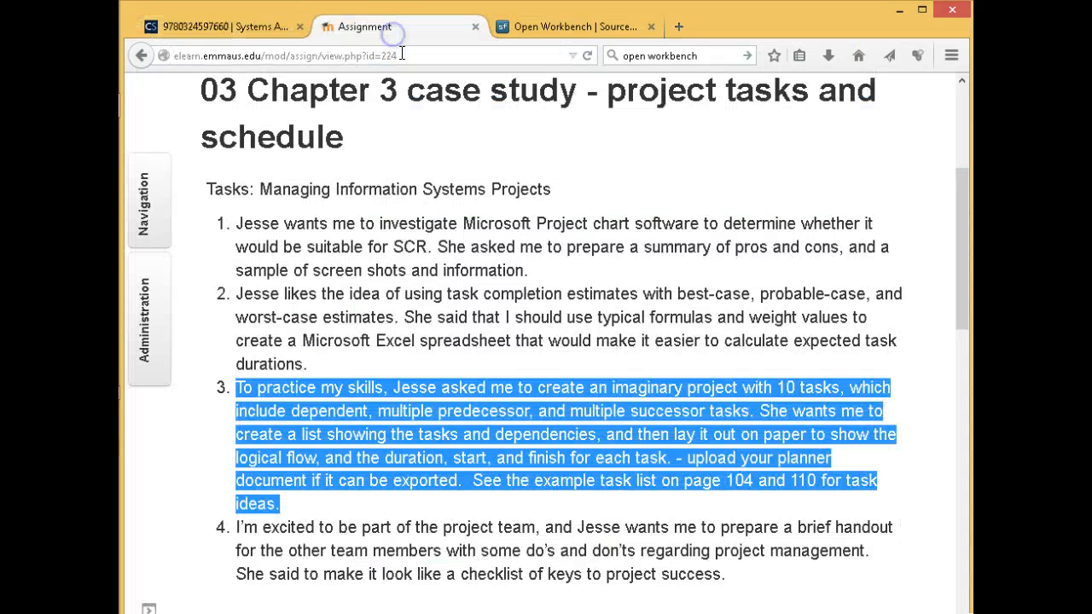
pyautogui.scroll(-3, 473, 308)
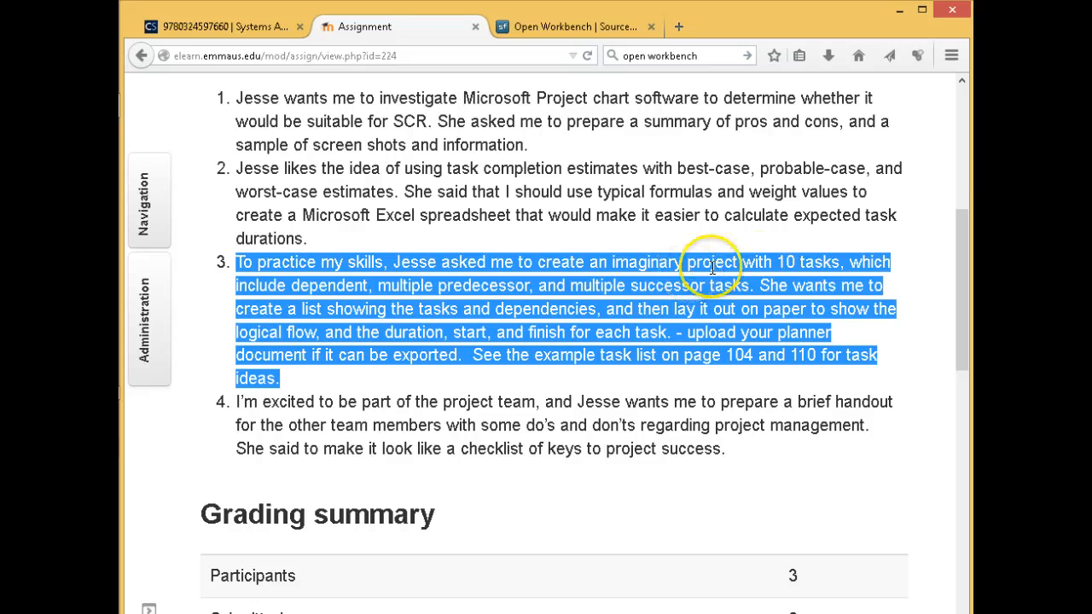
pyautogui.click(561, 290)
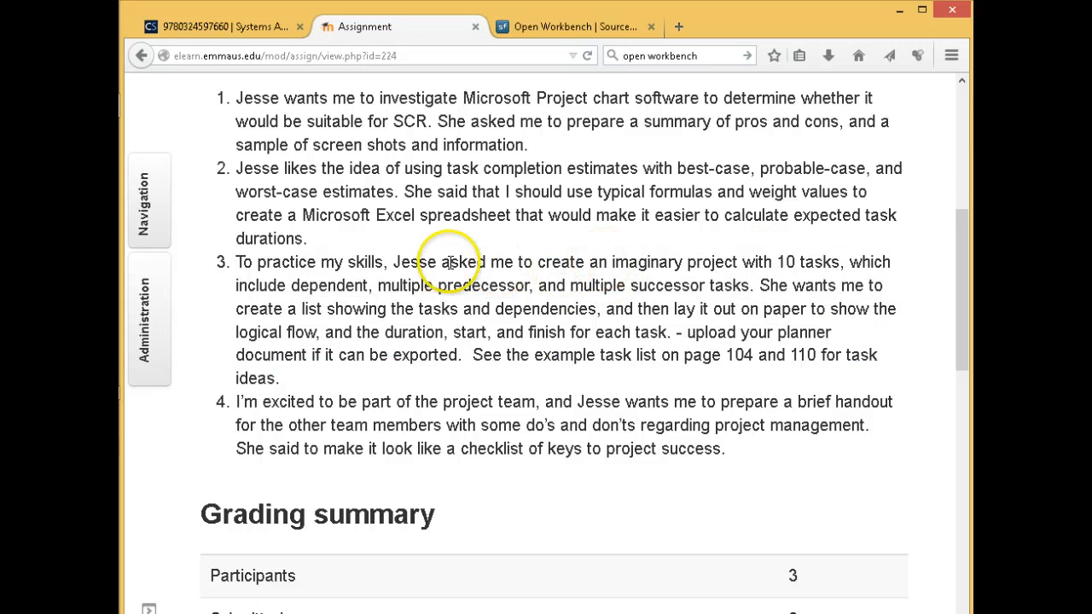
pyautogui.moveTo(393, 262); pyautogui.dragTo(841, 262)
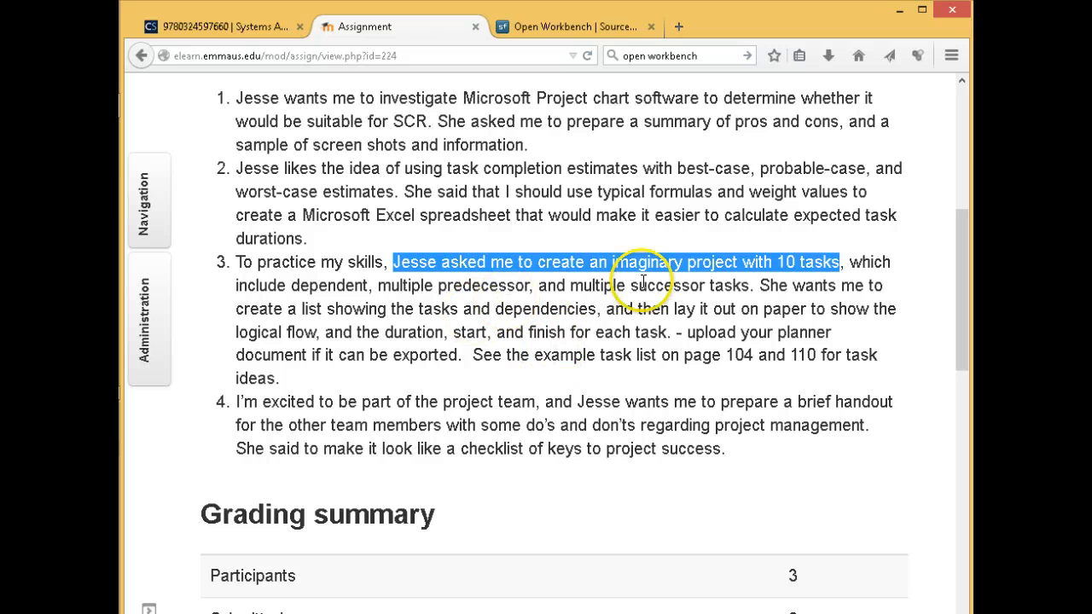
pyautogui.click(594, 262)
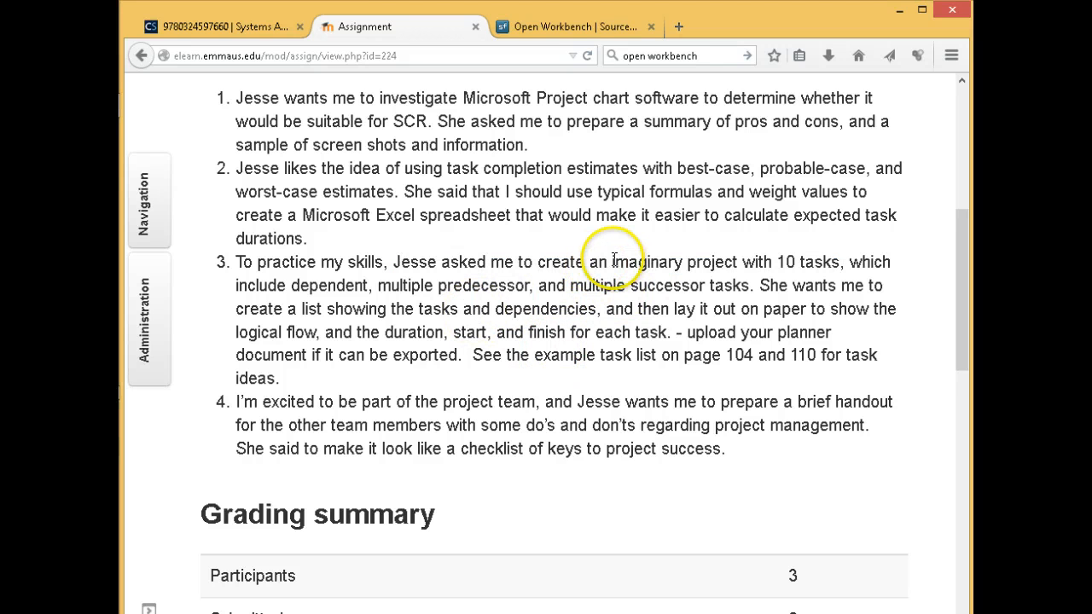
pyautogui.moveTo(608, 262); pyautogui.dragTo(739, 255)
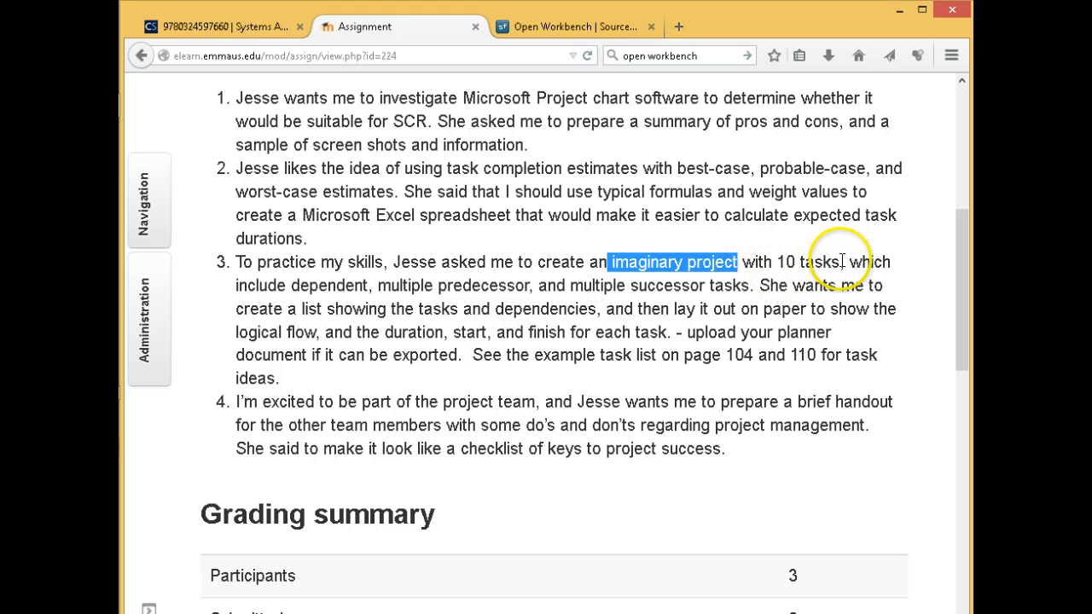
pyautogui.moveTo(841, 262); pyautogui.dragTo(393, 262)
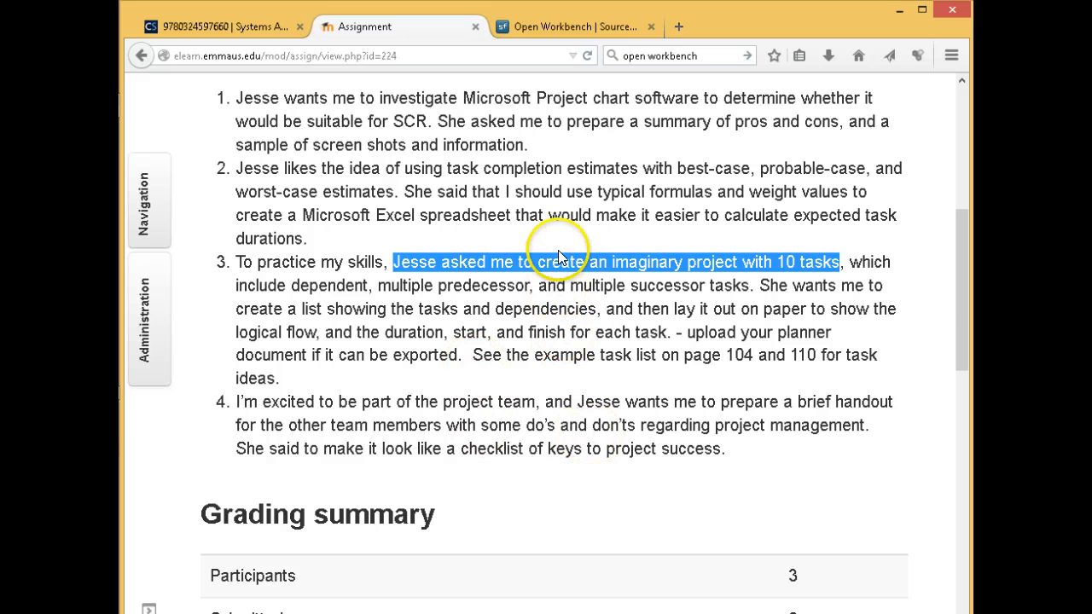
pyautogui.hotkey('alt', 'Tab')
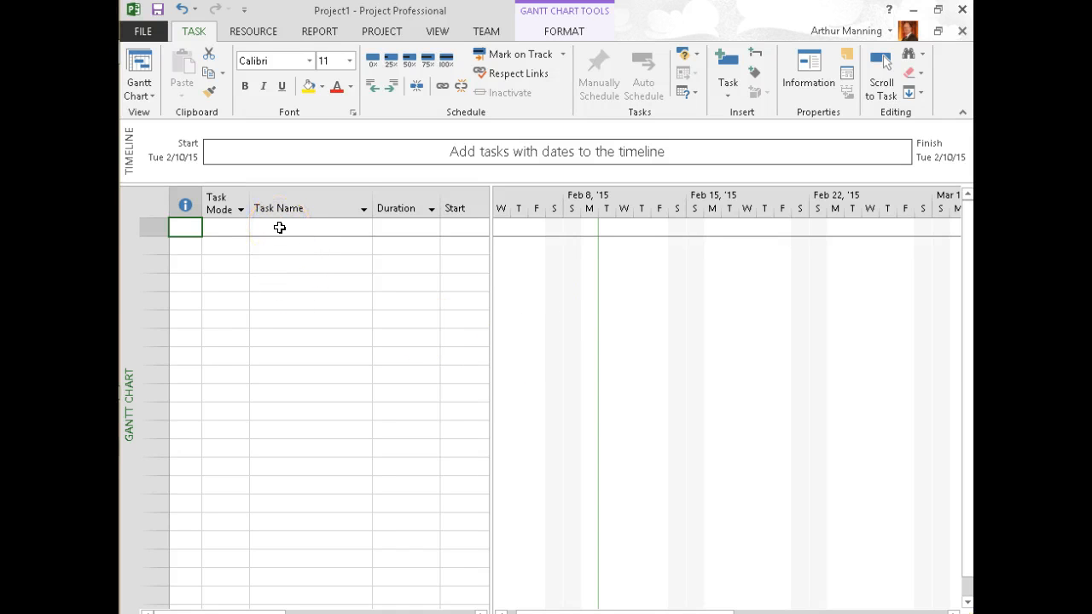
# Select the first Task Name cells, then switch to the CourseSmart tab showing Figure 3-7
pyautogui.click(280, 227)
pyautogui.click(280, 245)
pyautogui.click(279, 265)
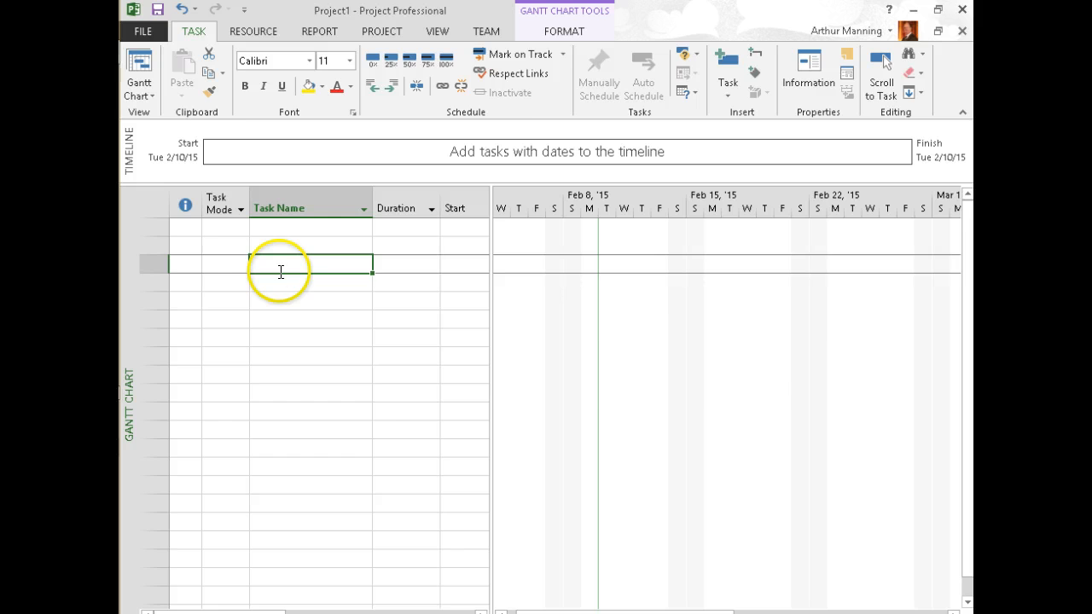
pyautogui.hotkey('alt', 'Tab')
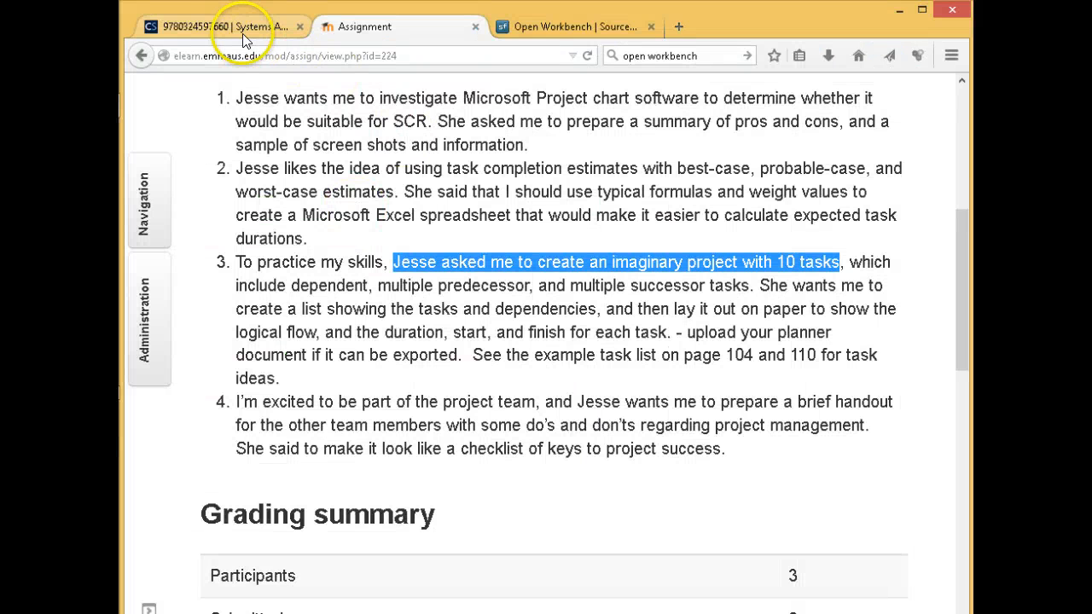
pyautogui.click(231, 27)
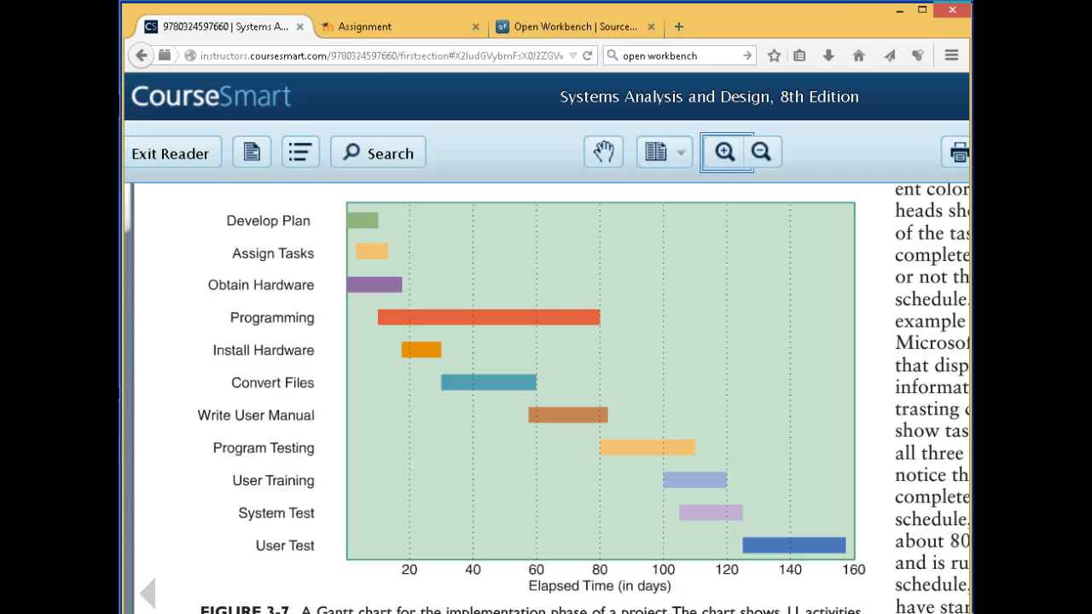
# Shift the browser right, resize Project to the left half, and select the first Task Name cell
pyautogui.moveTo(840, 10); pyautogui.dragTo(727, 12)
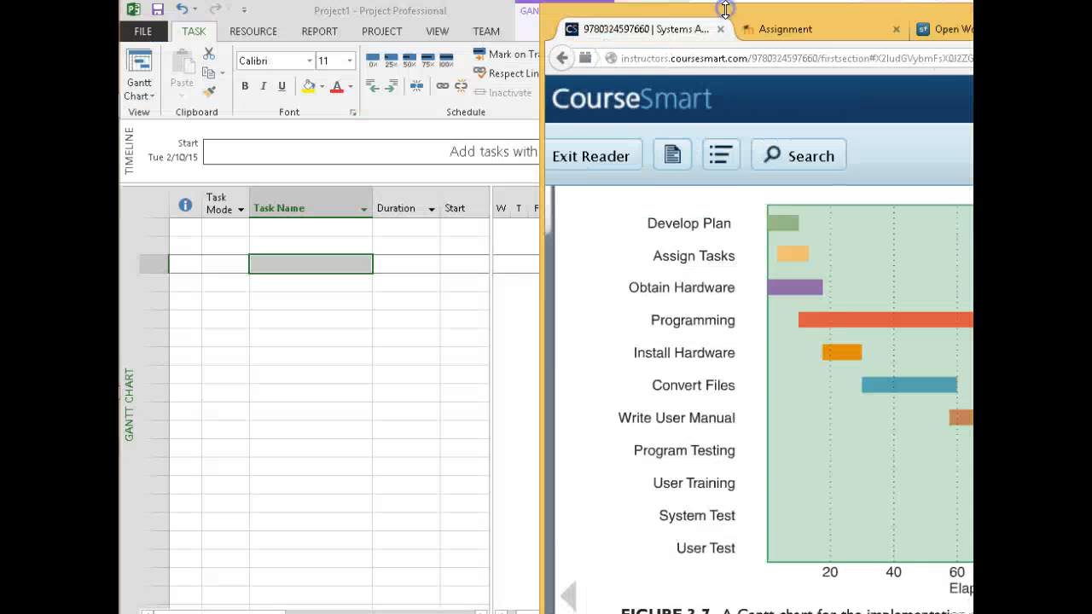
pyautogui.click(523, 237)
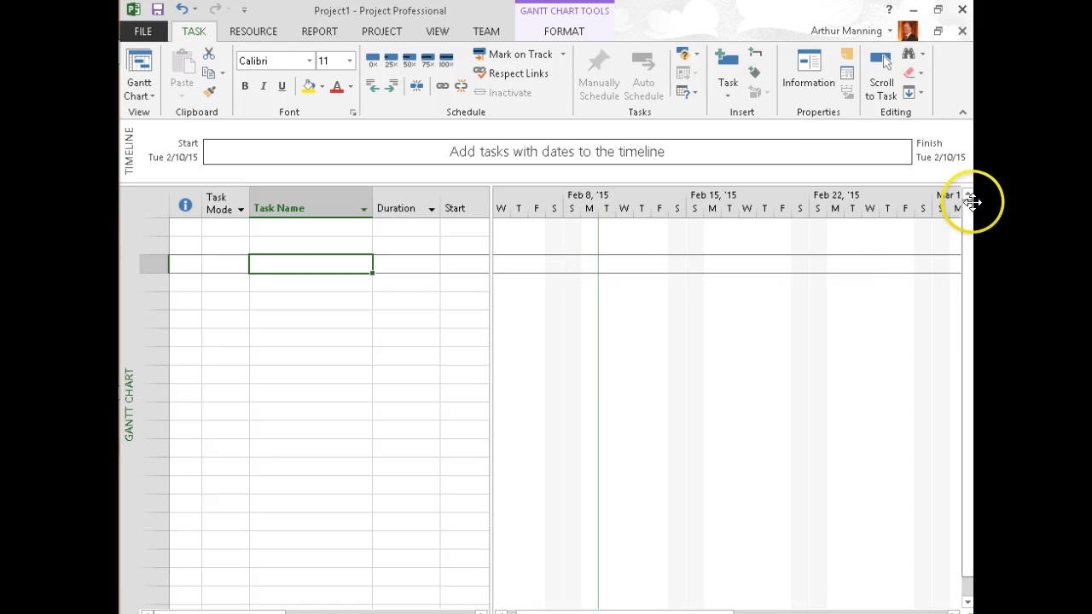
pyautogui.click(938, 9)
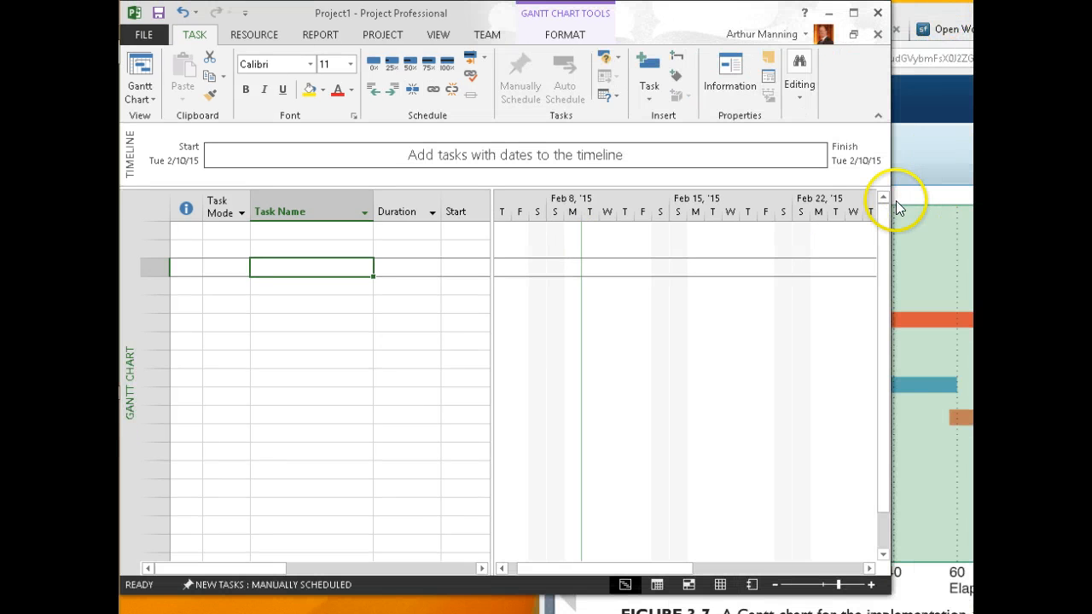
pyautogui.moveTo(890, 199); pyautogui.dragTo(536, 258)
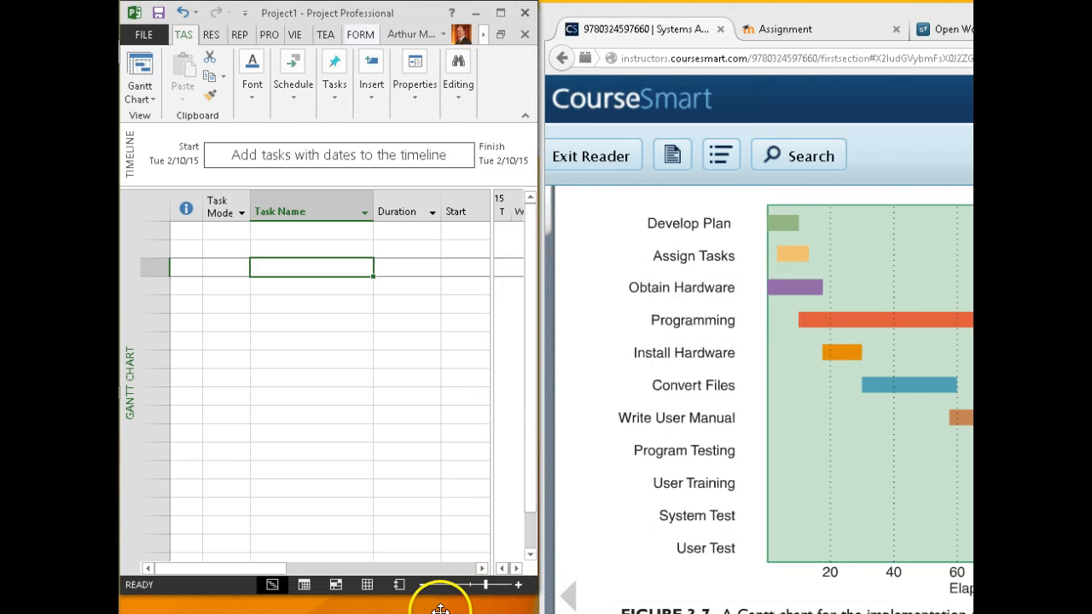
pyautogui.click(277, 231)
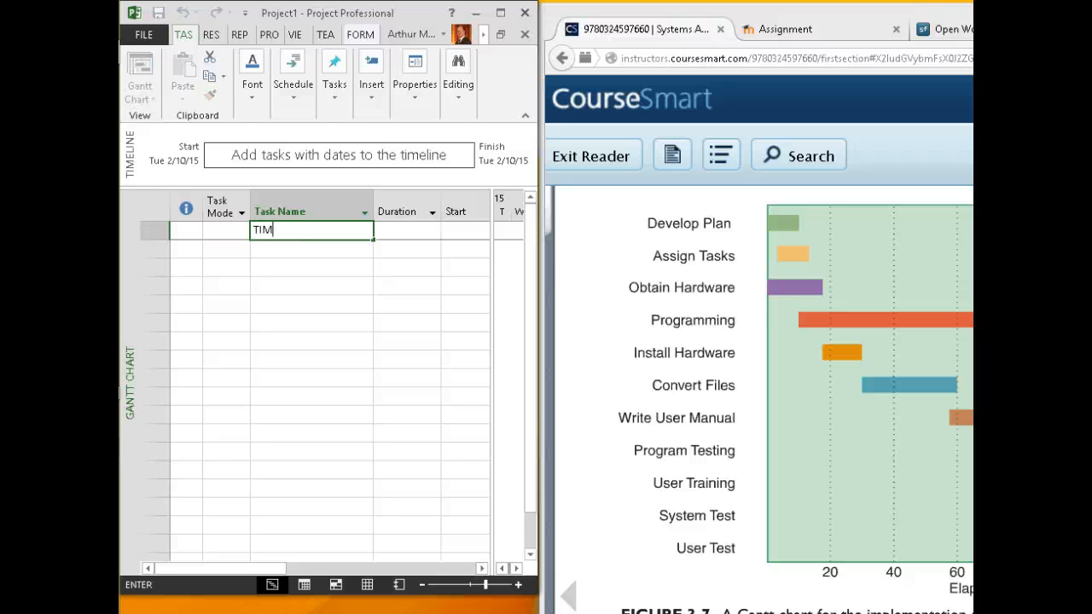
# Finish entering TIMS PROJECT as task 1 and move to the second task row
pyautogui.write('S PROJECT')
pyautogui.click(322, 250)
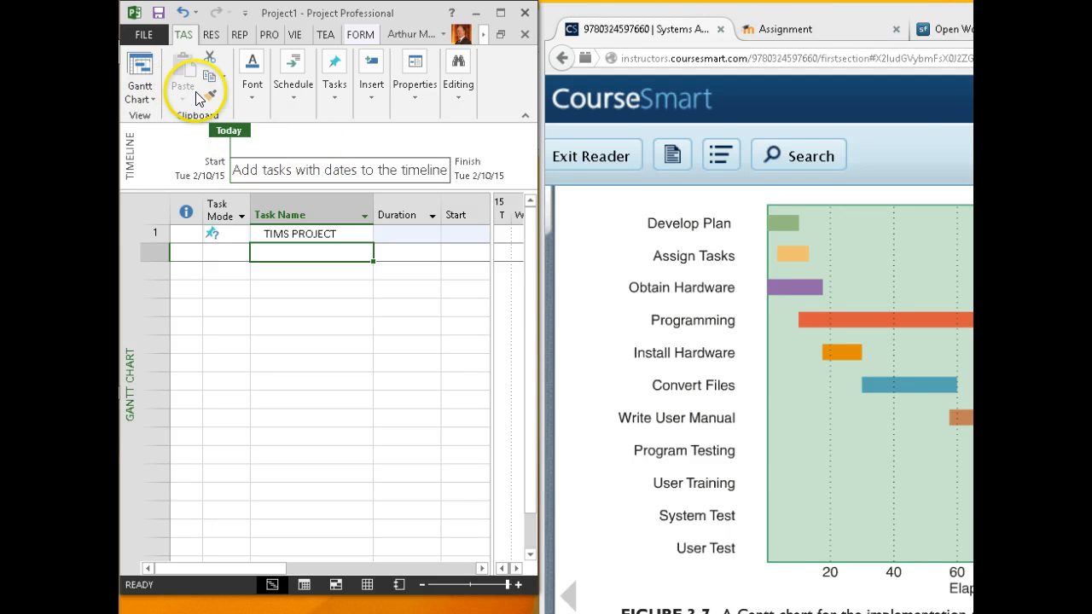
pyautogui.click(296, 101)
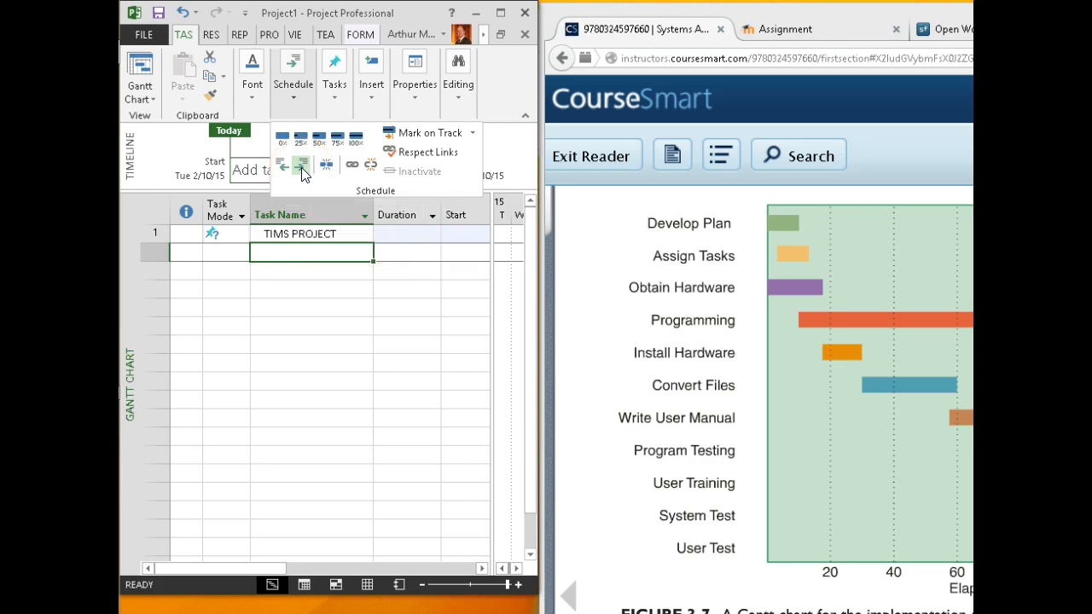
pyautogui.click(306, 253)
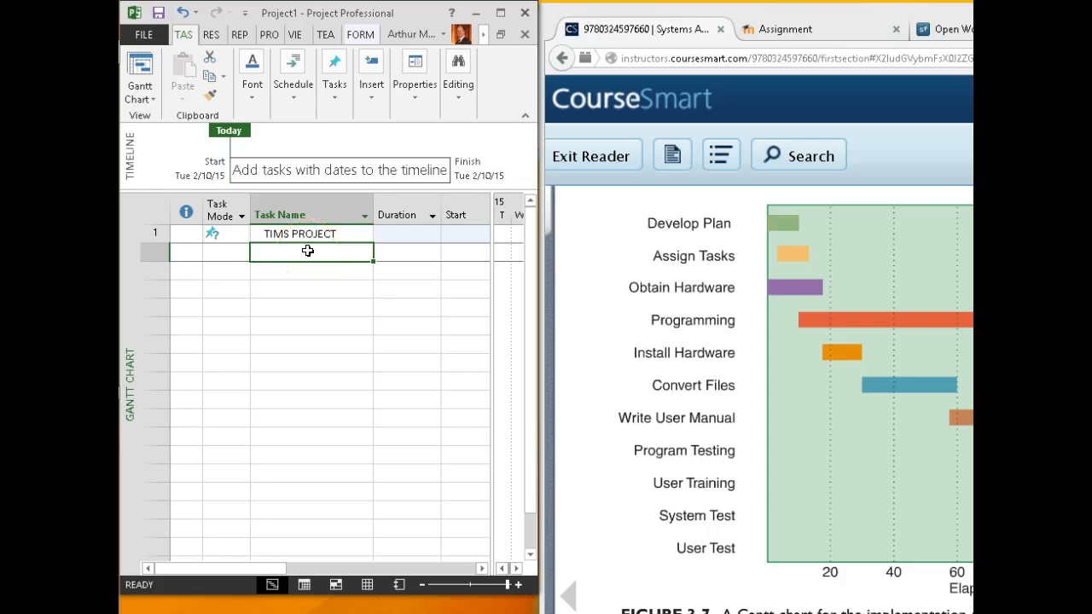
pyautogui.click(309, 251)
# Enter Develop Plan, Assign Tasks, Obtain Hardware, Programming, Install Hardware, Convert Files and Write User Manual
pyautogui.write('Devel')
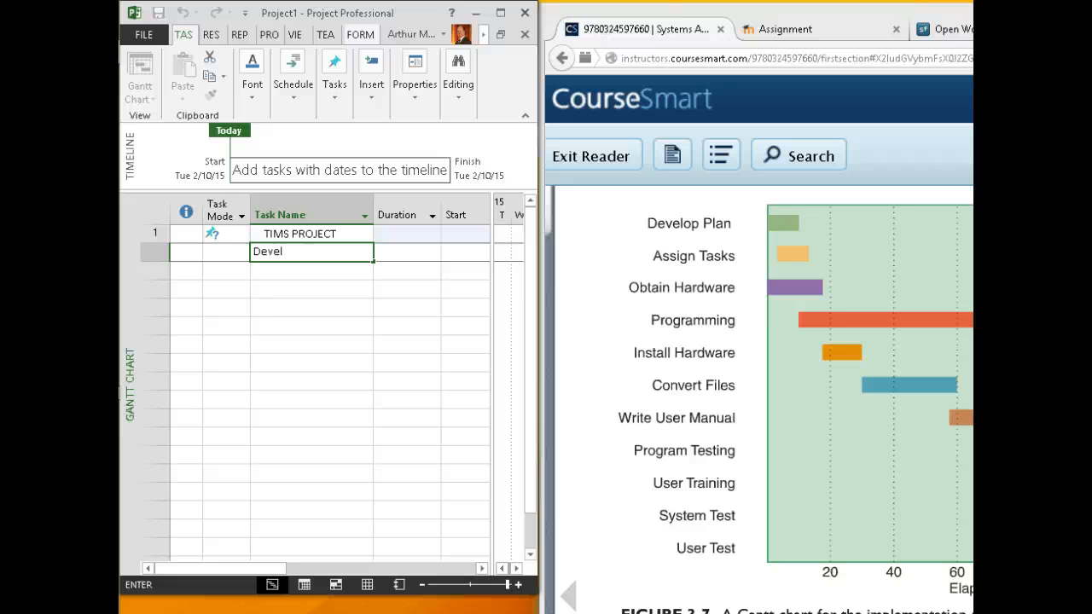
pyautogui.write('op Plan')
pyautogui.press('Return')
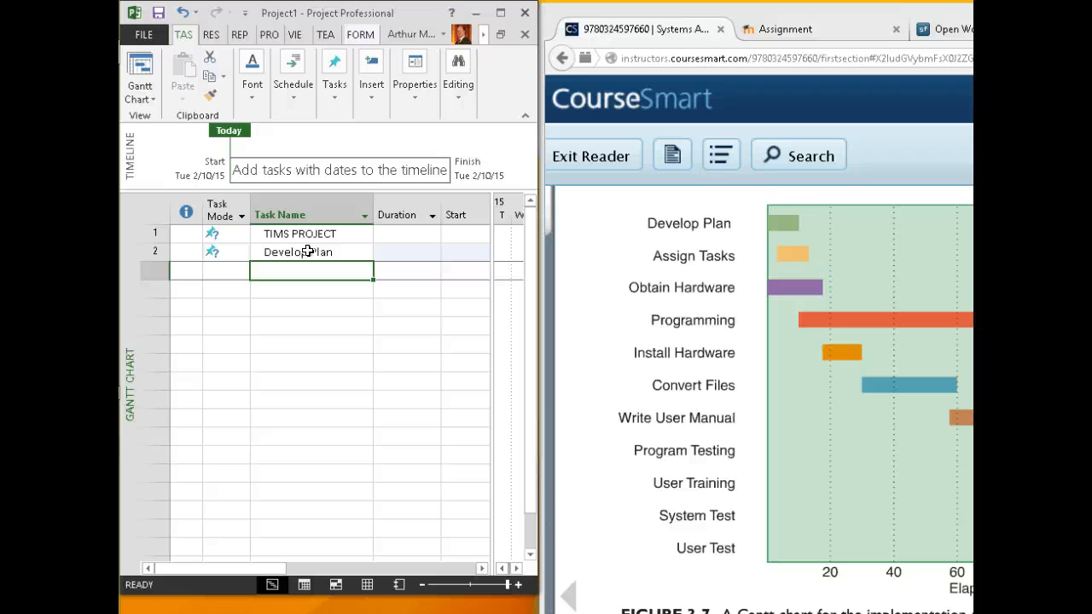
pyautogui.write('Assign Tasks')
pyautogui.press('Return')
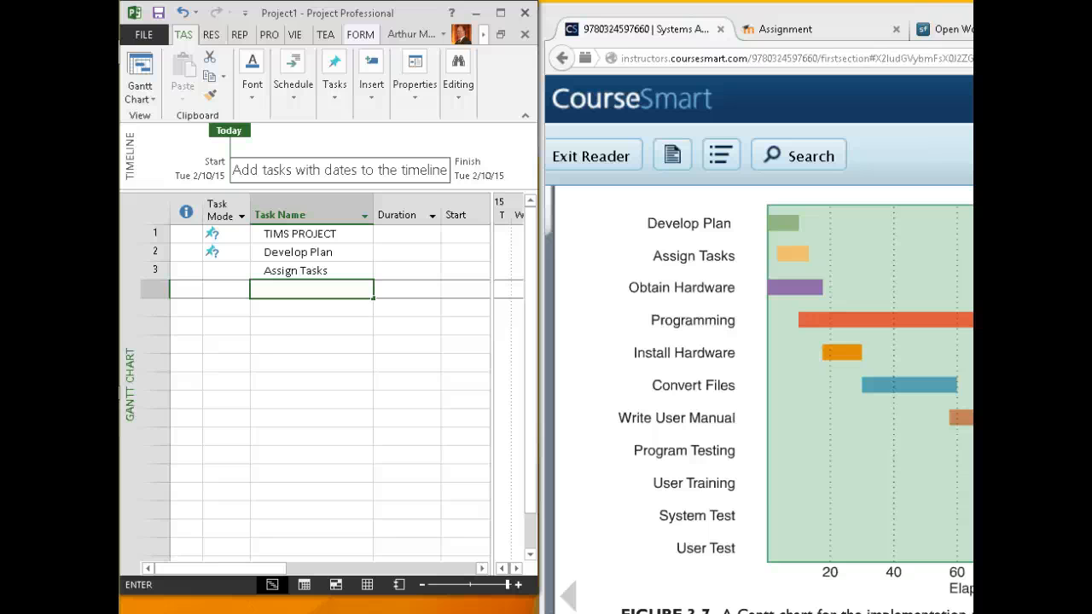
pyautogui.write('Obtain Hardware')
pyautogui.press('Return')
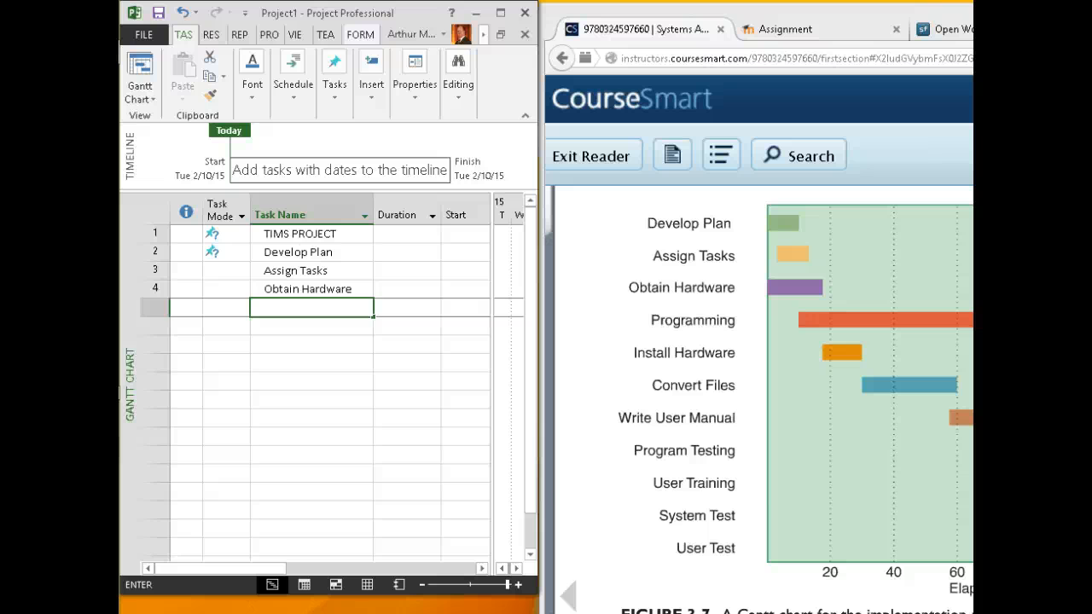
pyautogui.write('Programming')
pyautogui.press('Return')
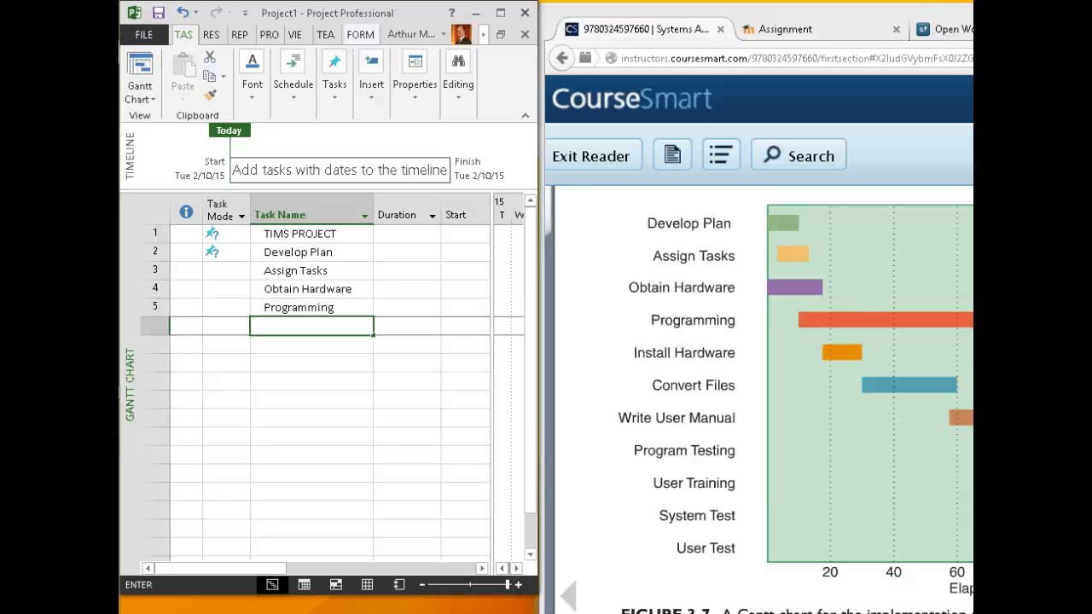
pyautogui.write('Install Hardware')
pyautogui.press('Return')
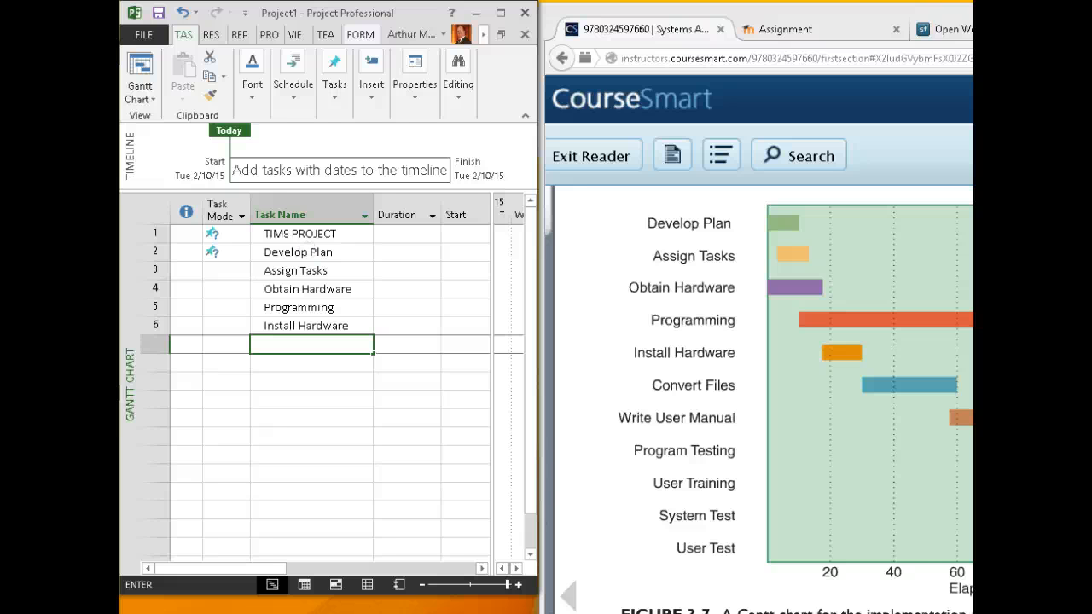
pyautogui.write('Convert Files')
pyautogui.press('Return')
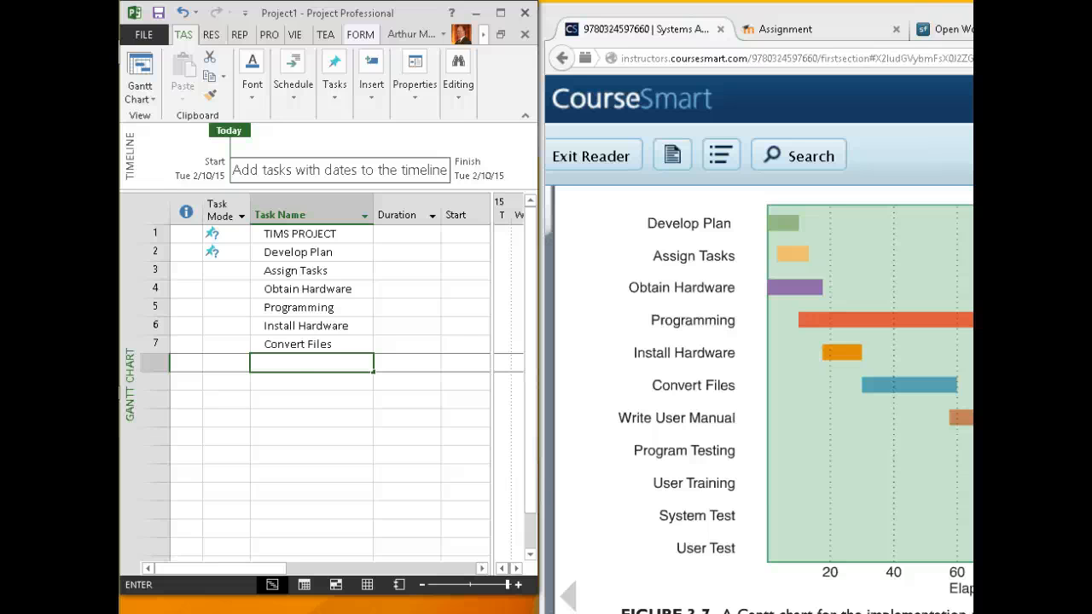
pyautogui.write('Write Uewr Manniual')
pyautogui.press('Return')
# Add Program Testing, User Training, System Test and User Test as the remaining tasks
pyautogui.write('W')
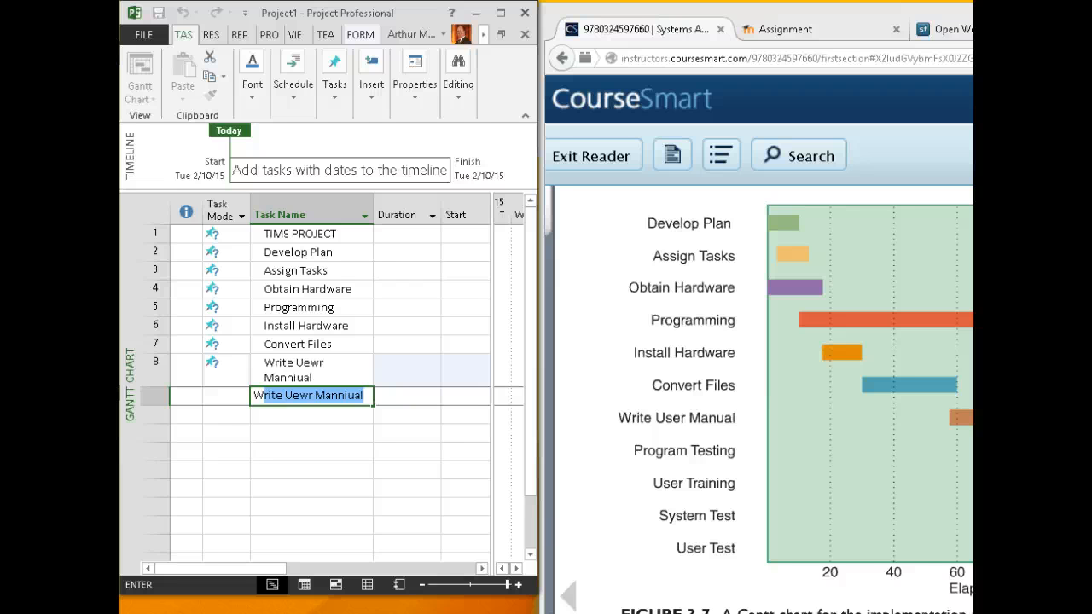
pyautogui.press('BackSpace')
pyautogui.press('BackSpace')
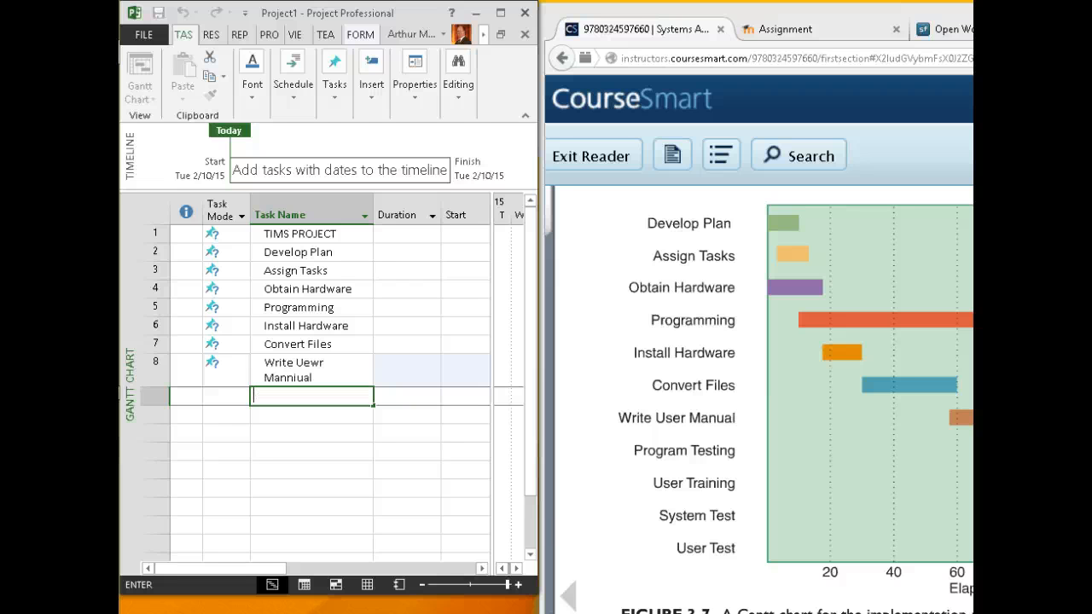
pyautogui.write('Program')
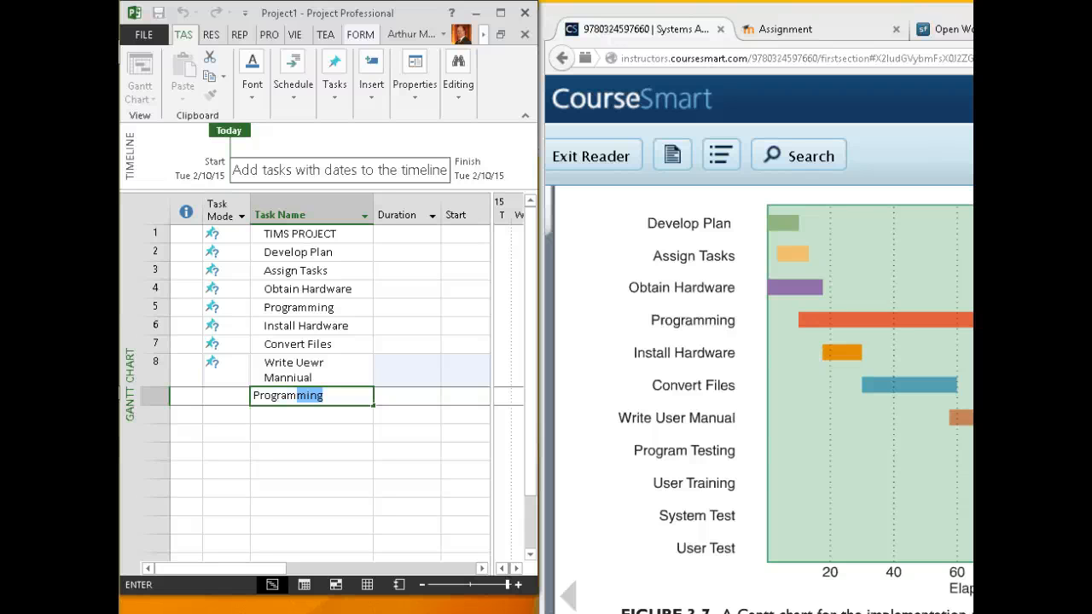
pyautogui.write(' Testing')
pyautogui.press('Return')
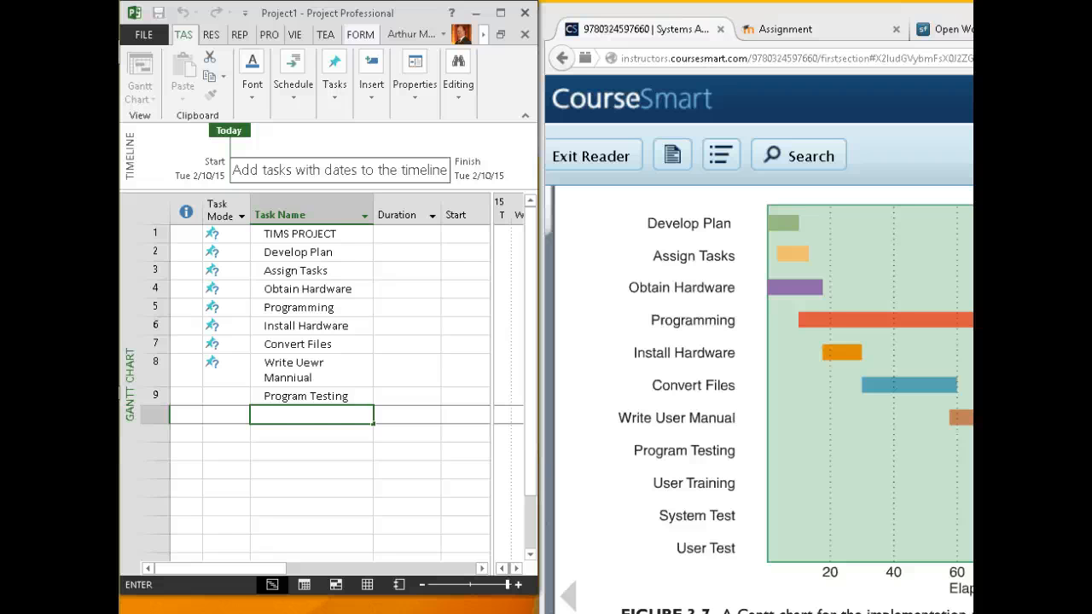
pyautogui.write('User Training')
pyautogui.press('Return')
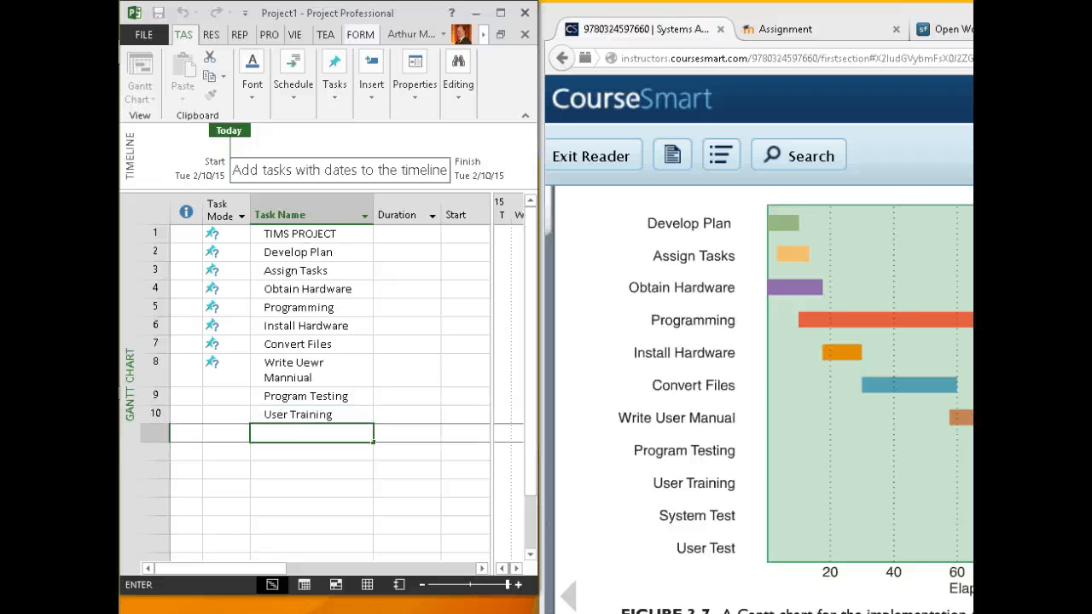
pyautogui.write('System Test')
pyautogui.press('Return')
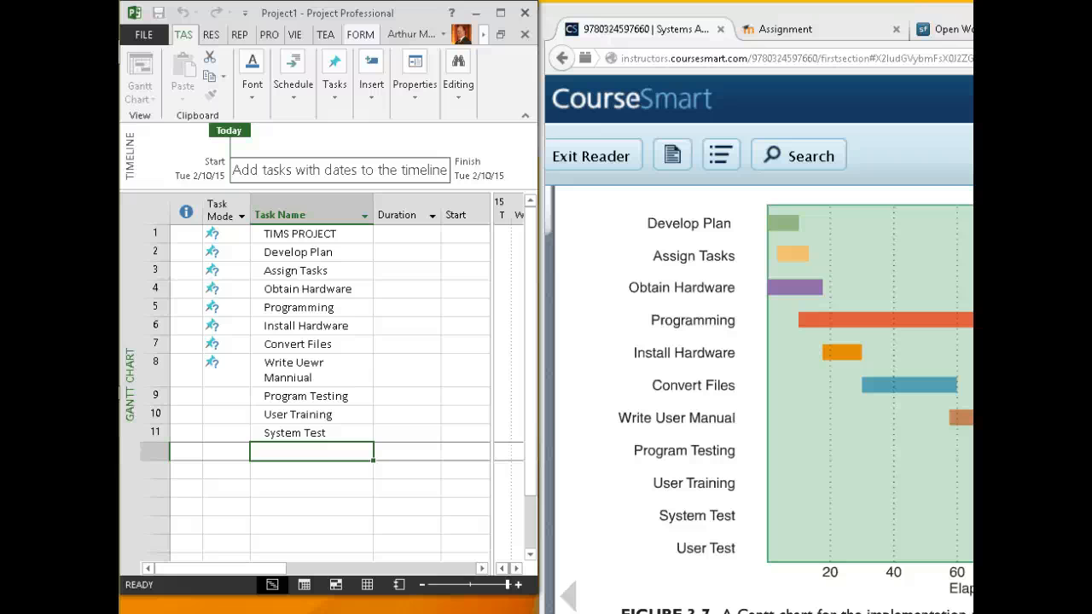
pyautogui.write('User ')
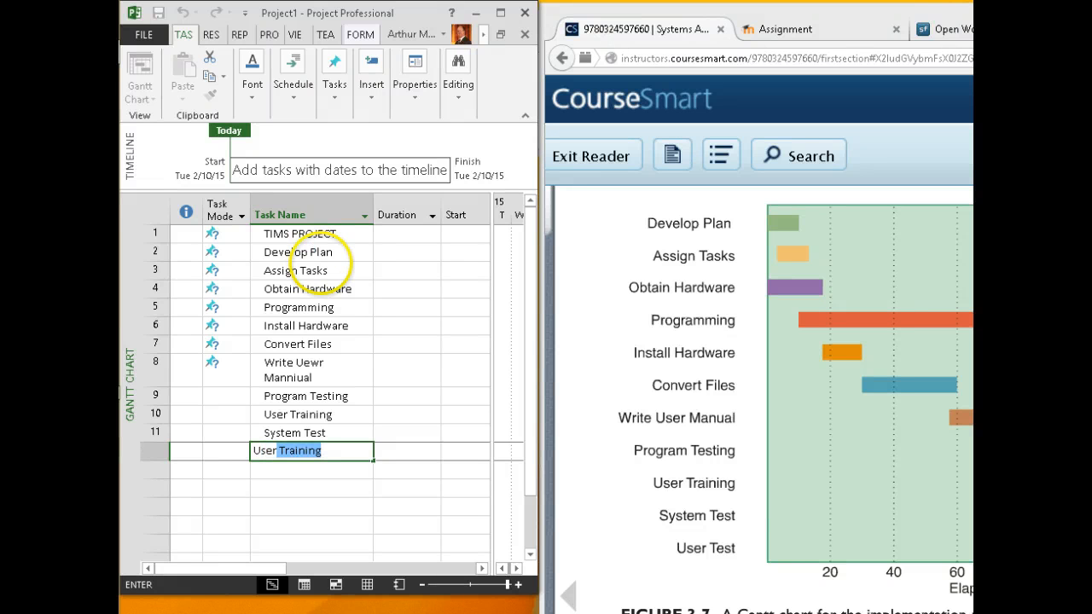
pyautogui.write('Test')
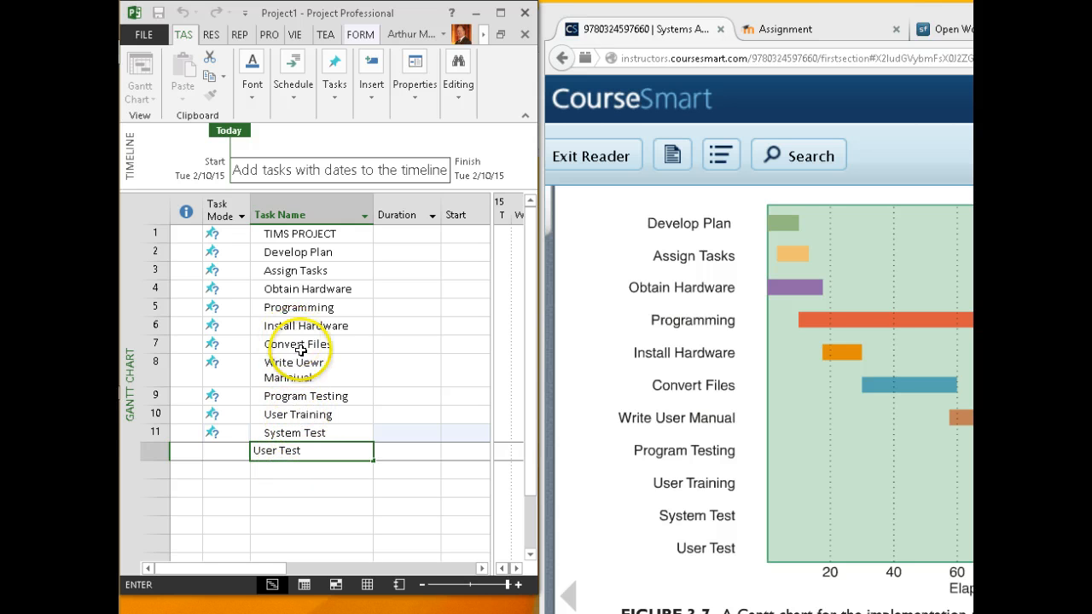
pyautogui.click(289, 379)
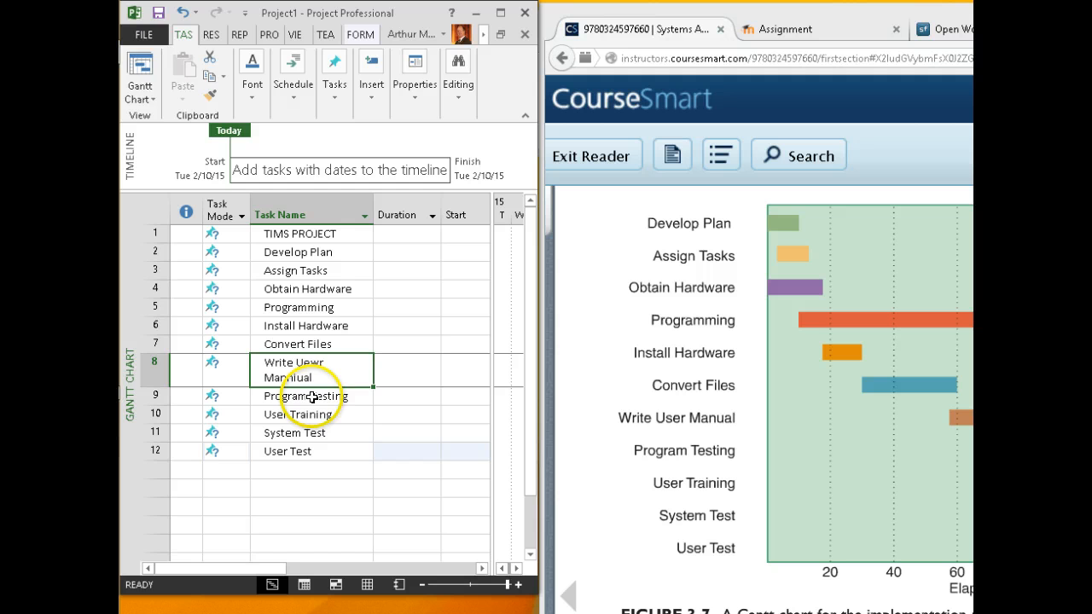
# Fix the misspelled 'Manniual' in the Write User Manual task name
pyautogui.click(298, 379)
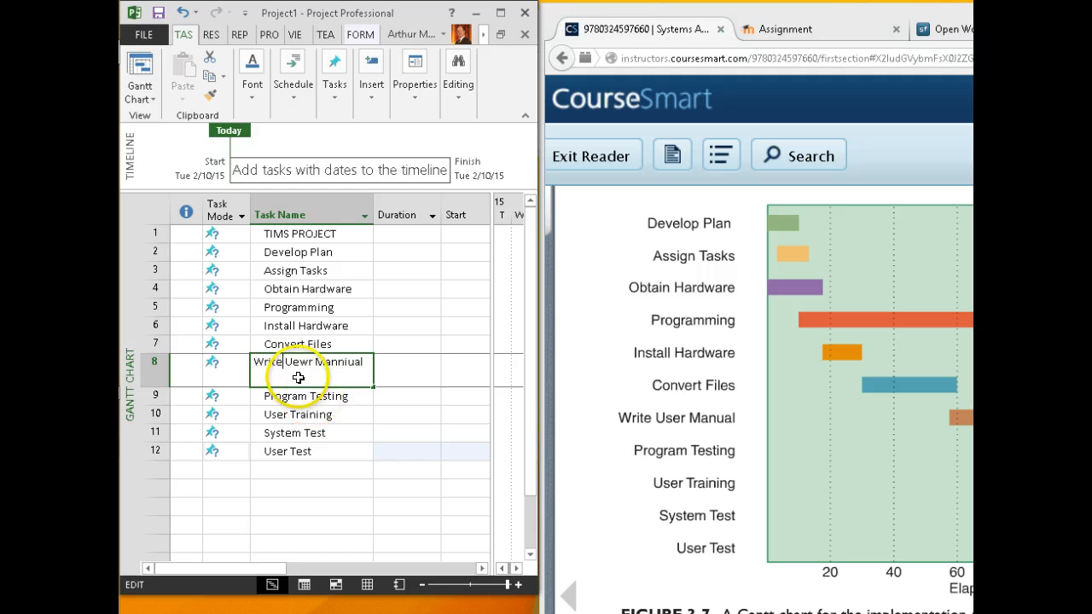
pyautogui.click(351, 373)
pyautogui.press('BackSpace')
pyautogui.click(319, 425)
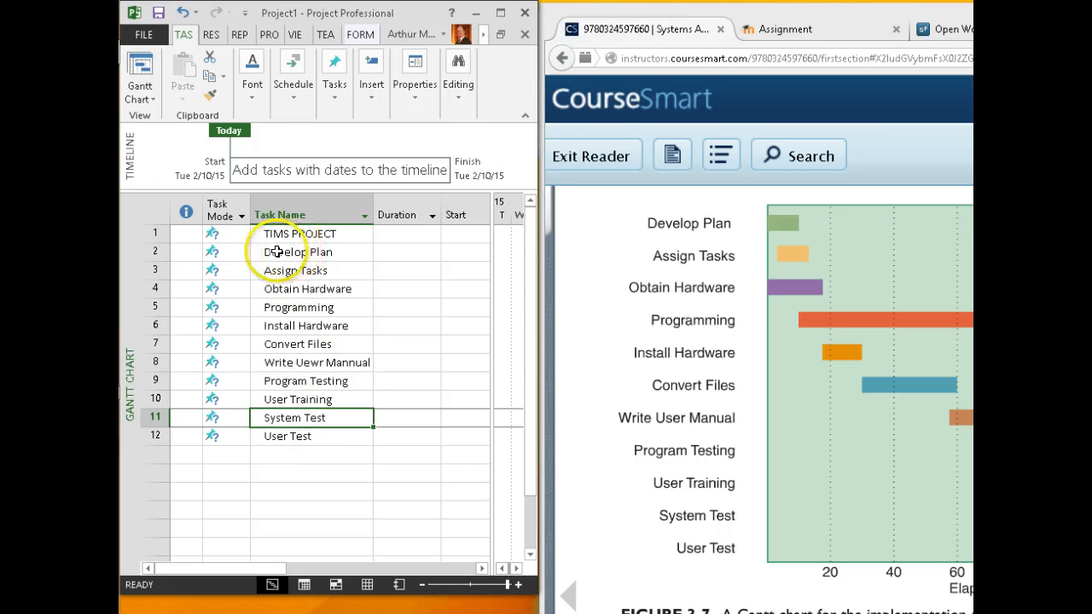
pyautogui.click(157, 251)
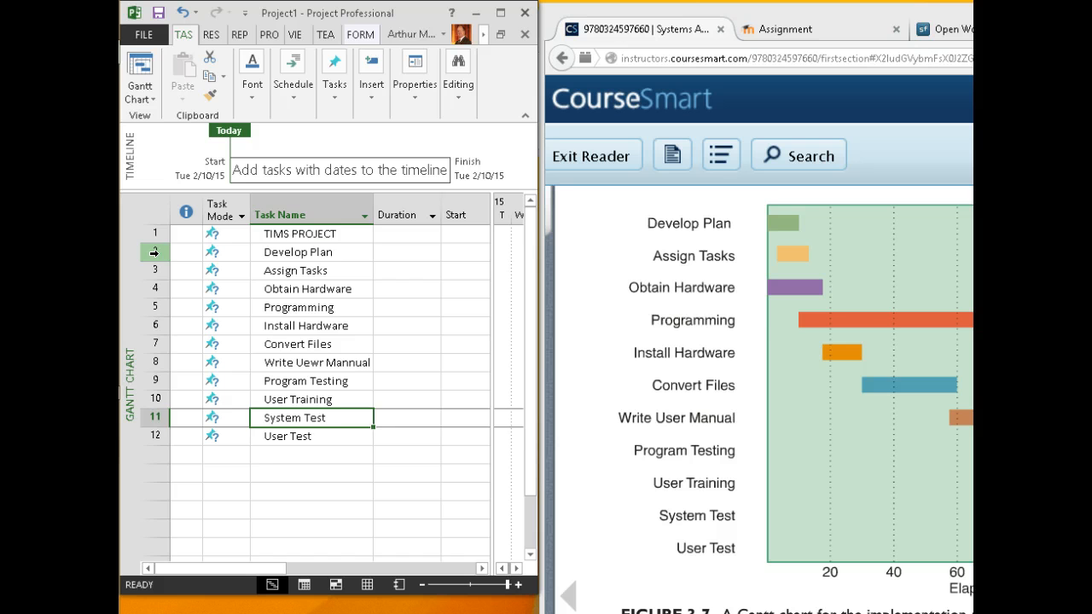
# Indent Develop Plan through User Test beneath the TIMS PROJECT summary task
pyautogui.keyDown('shift'); pyautogui.click(155, 436); pyautogui.keyUp('shift')
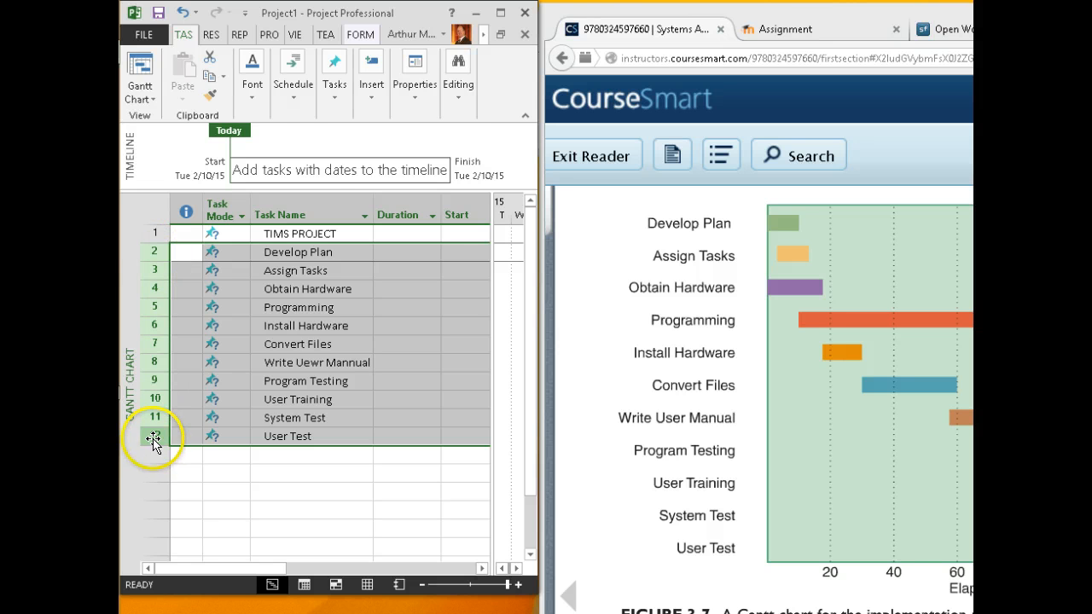
pyautogui.click(285, 97)
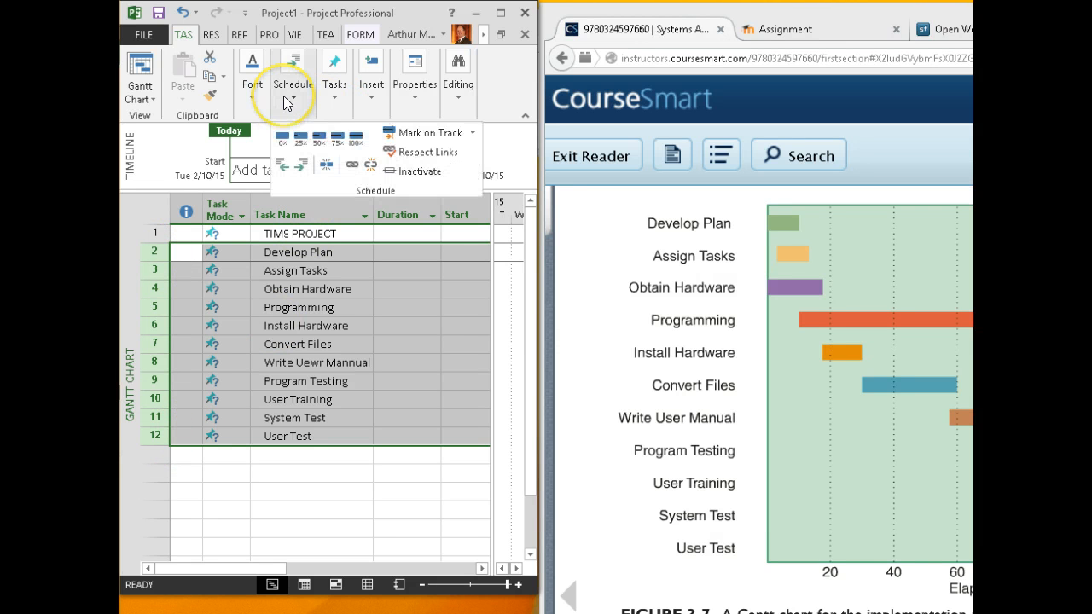
pyautogui.click(299, 163)
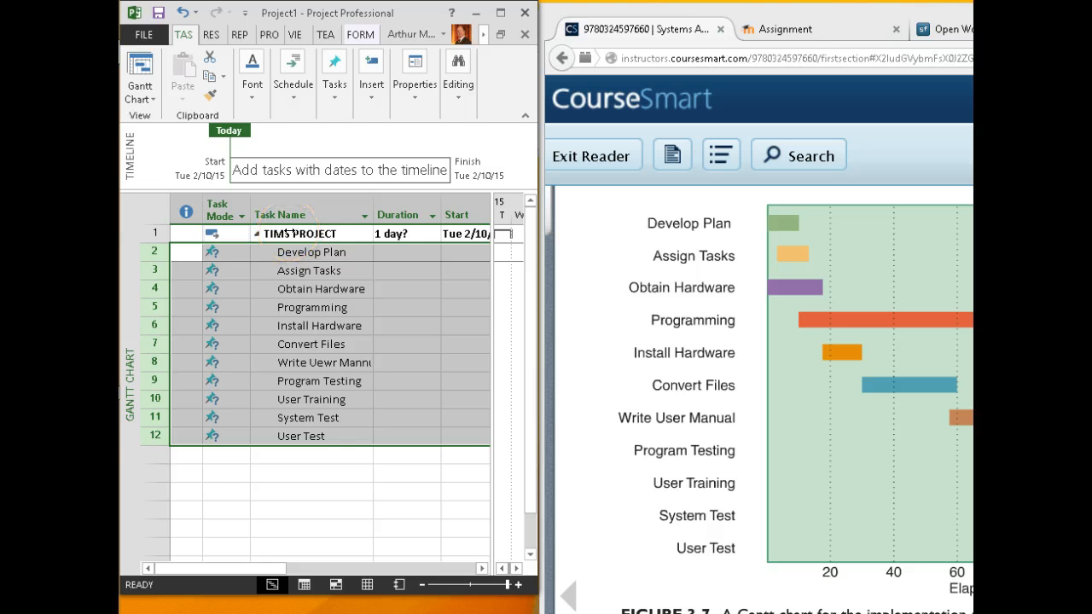
pyautogui.click(297, 400)
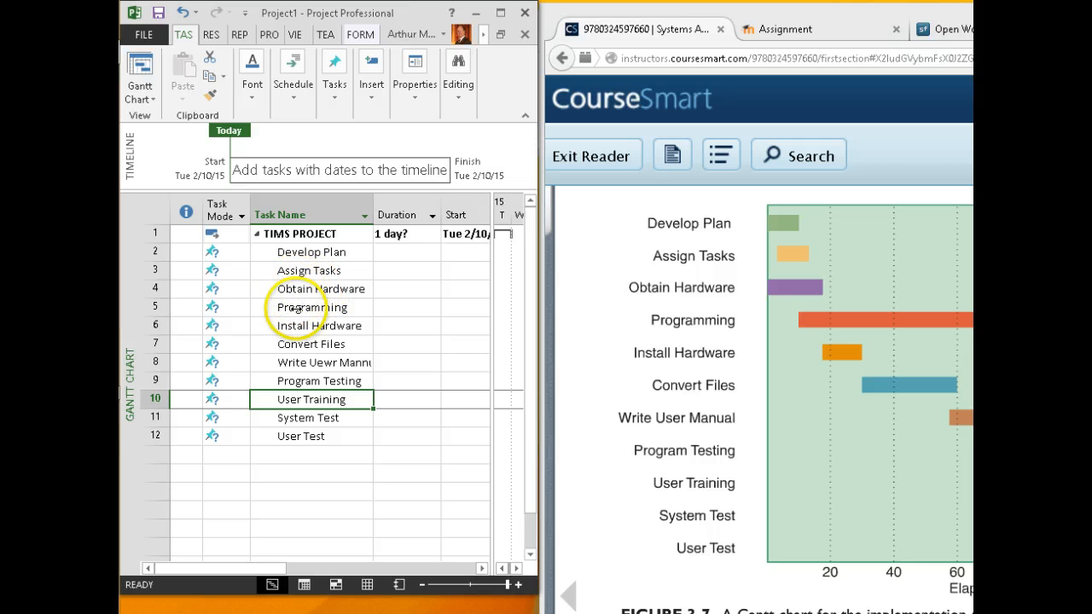
pyautogui.moveTo(156, 306); pyautogui.dragTo(157, 436)
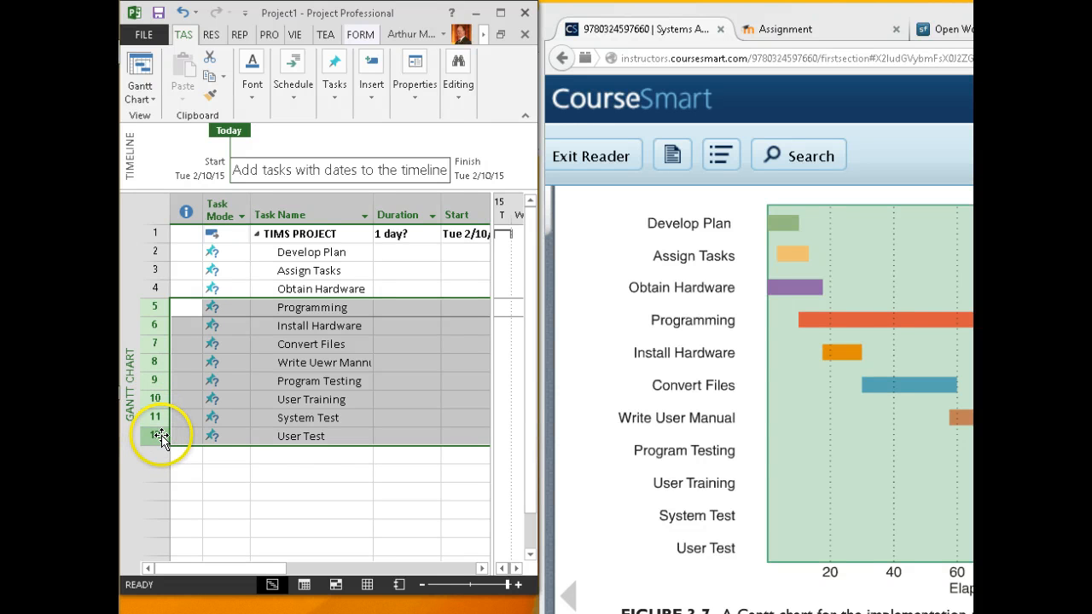
# Move Programming onward down three rows and fill in Select Hardware, Order Hardware, Receive Hardware
pyautogui.moveTo(155, 439); pyautogui.dragTo(161, 483)
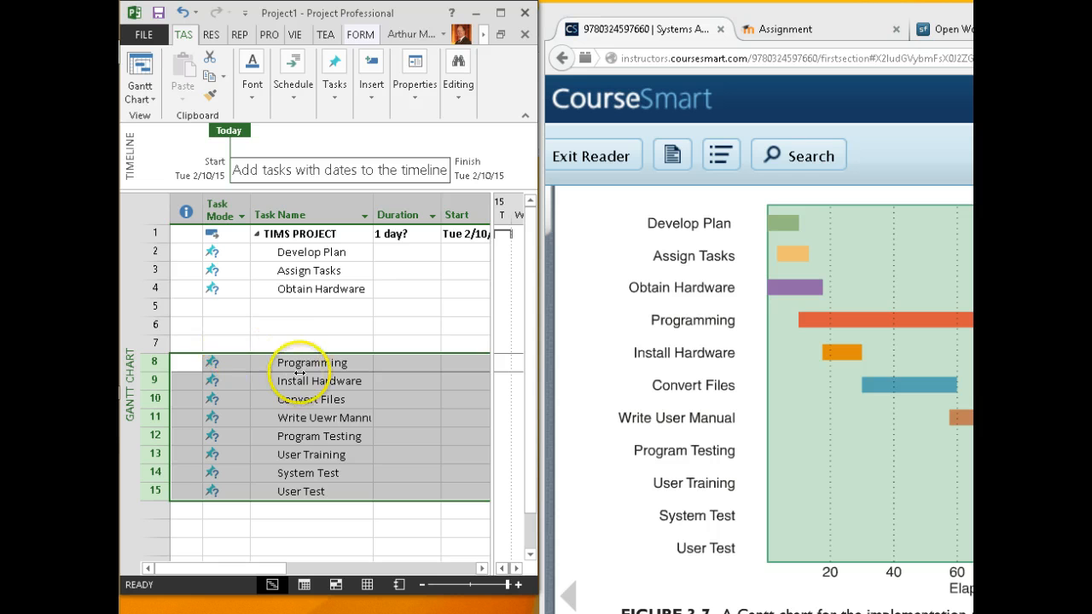
pyautogui.click(299, 308)
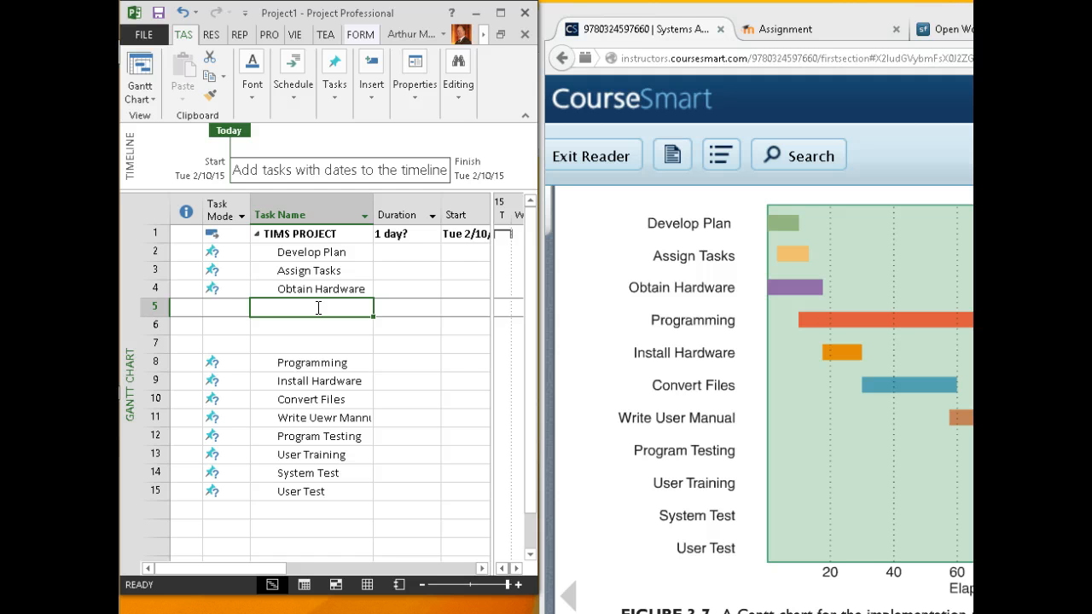
pyautogui.write('S')
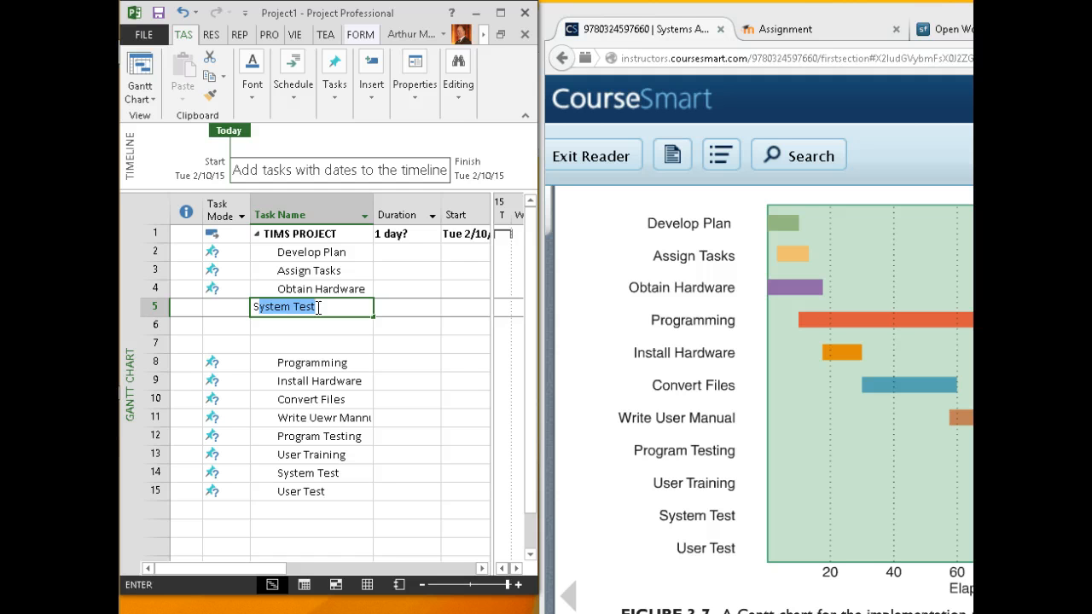
pyautogui.write('elect')
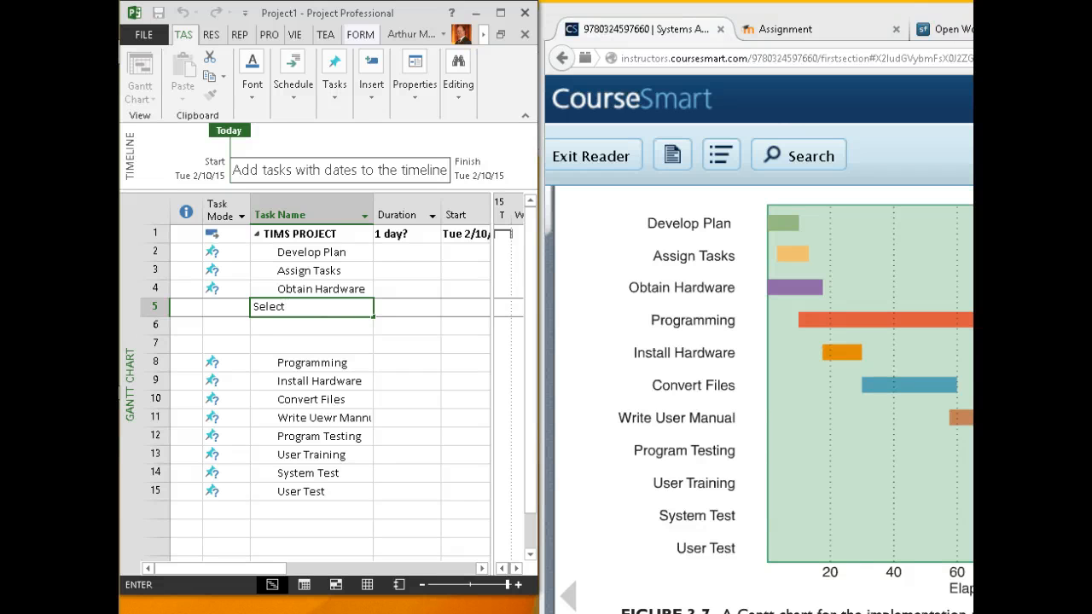
pyautogui.write(' Hardware')
pyautogui.press('Return')
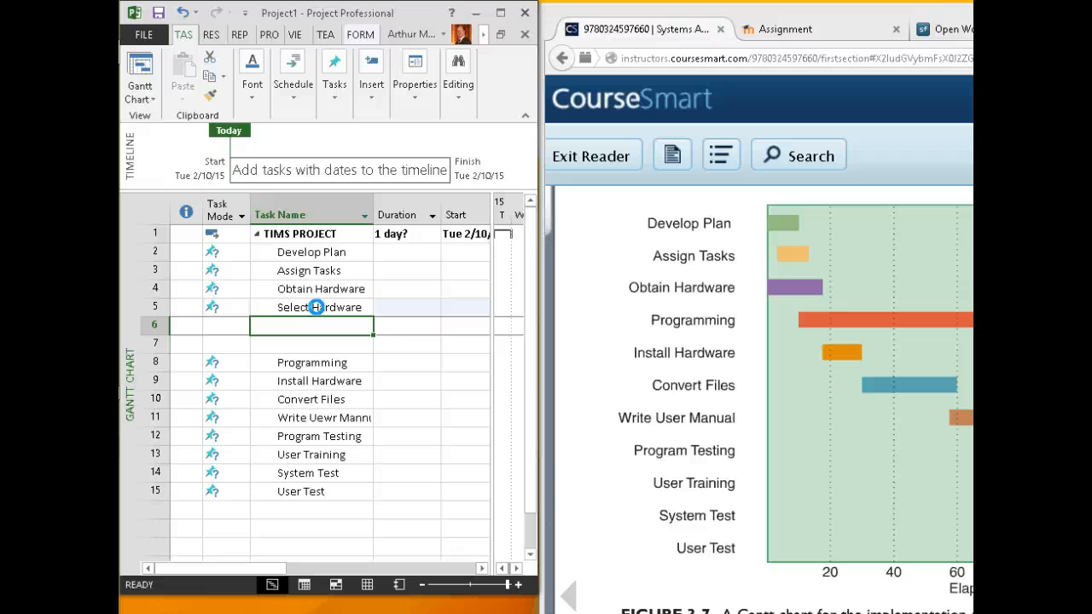
pyautogui.write('Oer')
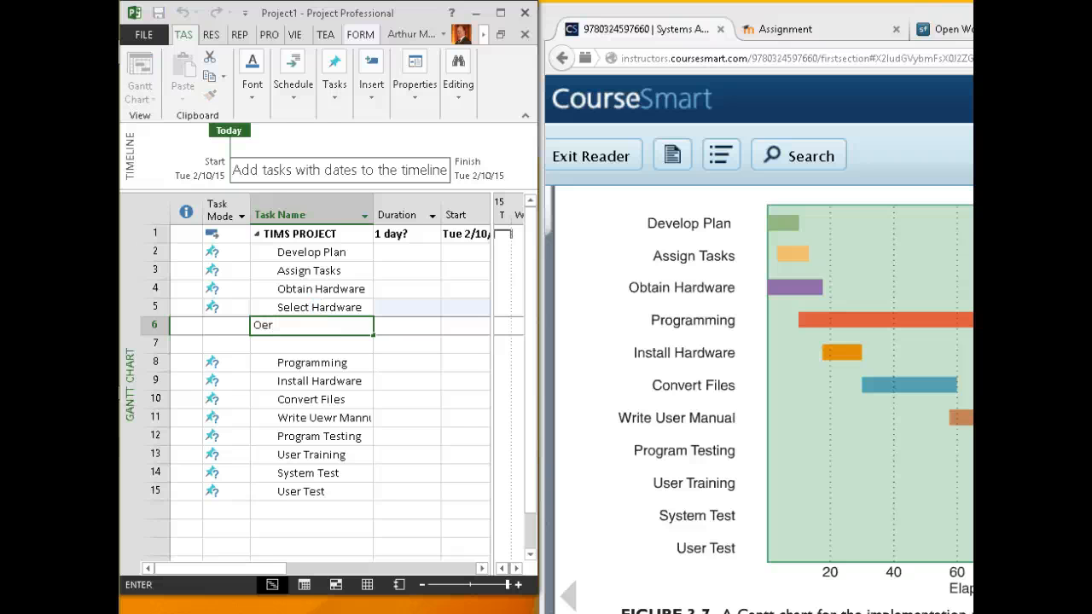
pyautogui.press('BackSpace')
pyautogui.press('BackSpace')
pyautogui.write('rder Hardware')
pyautogui.press('Return')
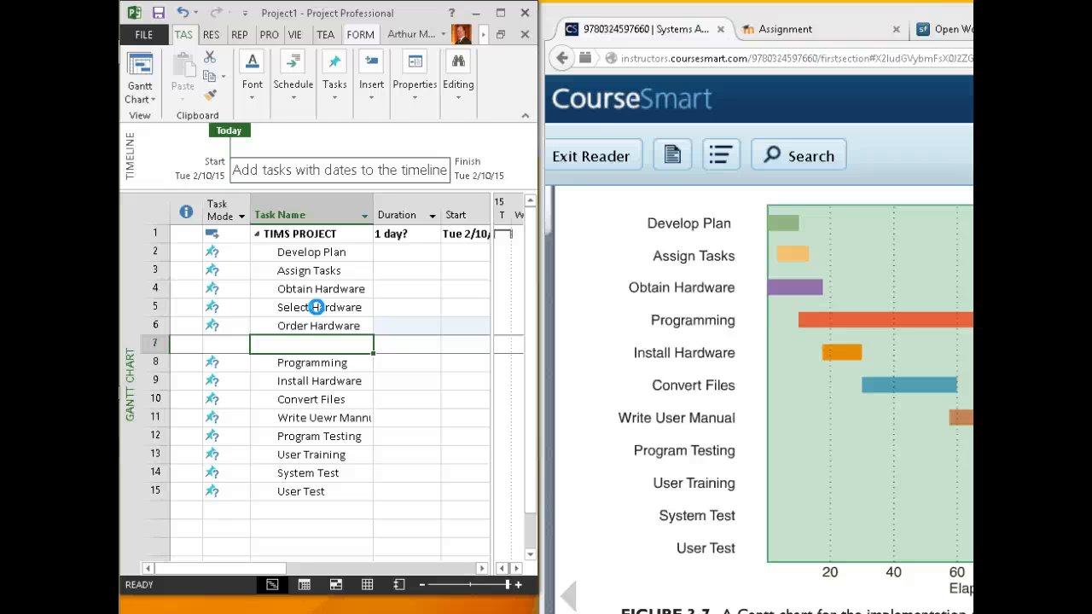
pyautogui.press('BackSpace')
pyautogui.write('Receive')
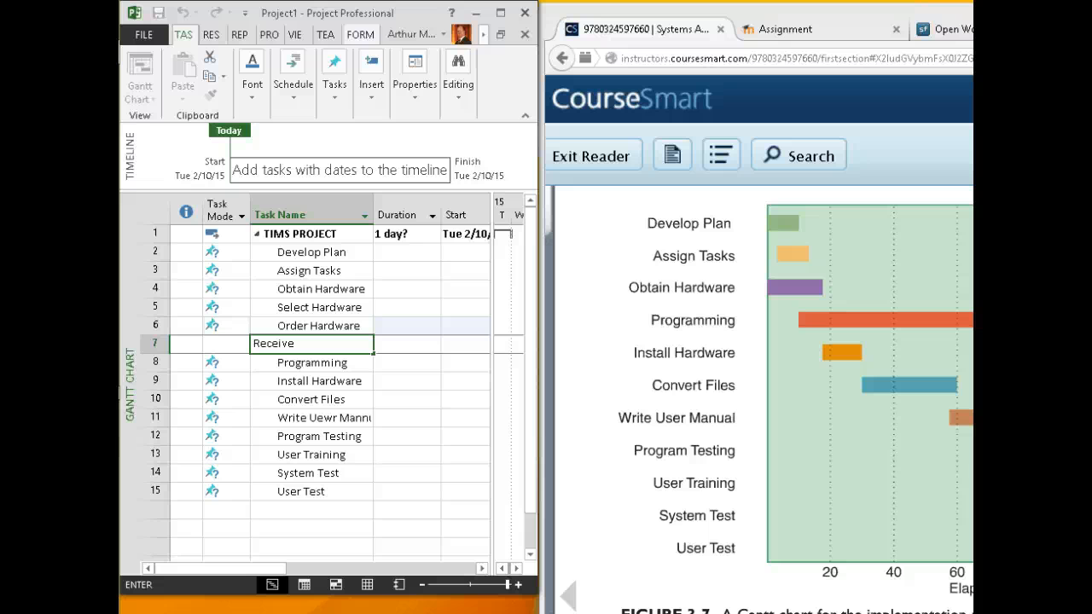
pyautogui.write(' Hardware')
pyautogui.press('Return')
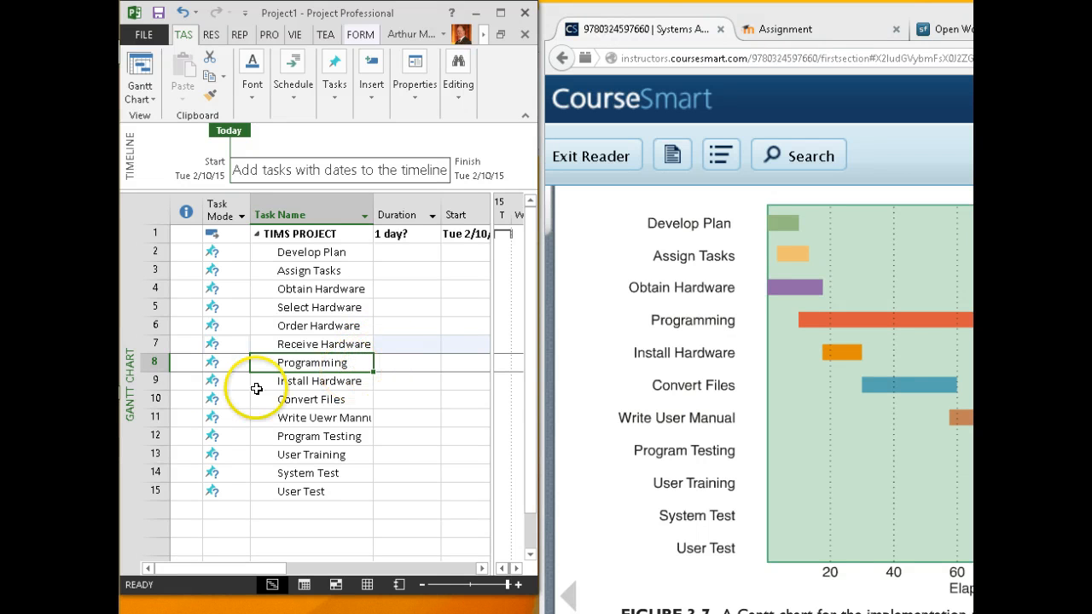
# Indent Select, Order and Receive Hardware one level beneath Obtain Hardware
pyautogui.click(153, 361)
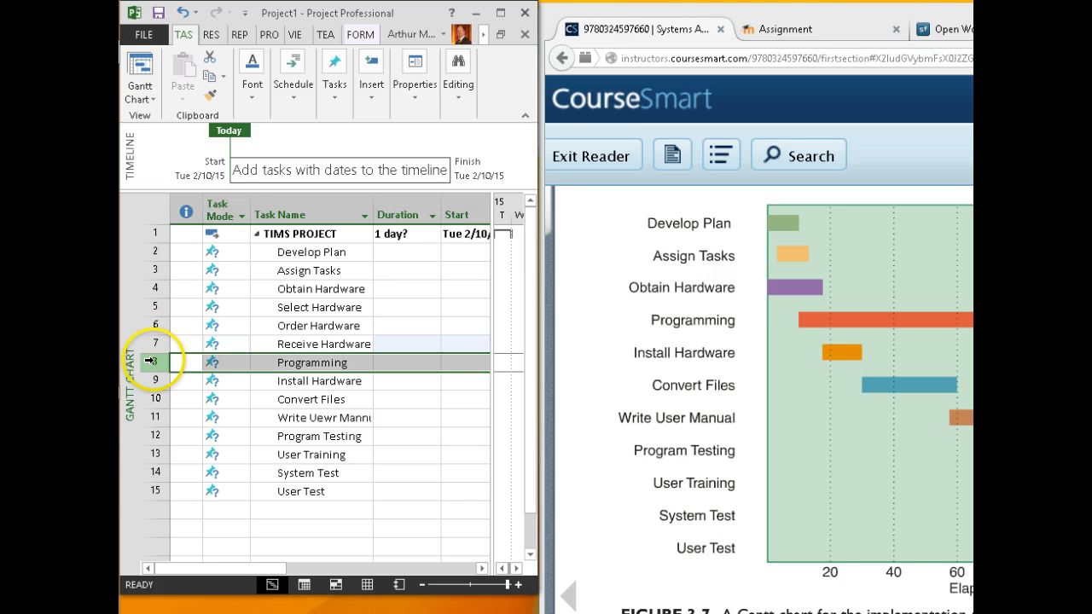
pyautogui.keyDown('shift'); pyautogui.click(153, 491); pyautogui.keyUp('shift')
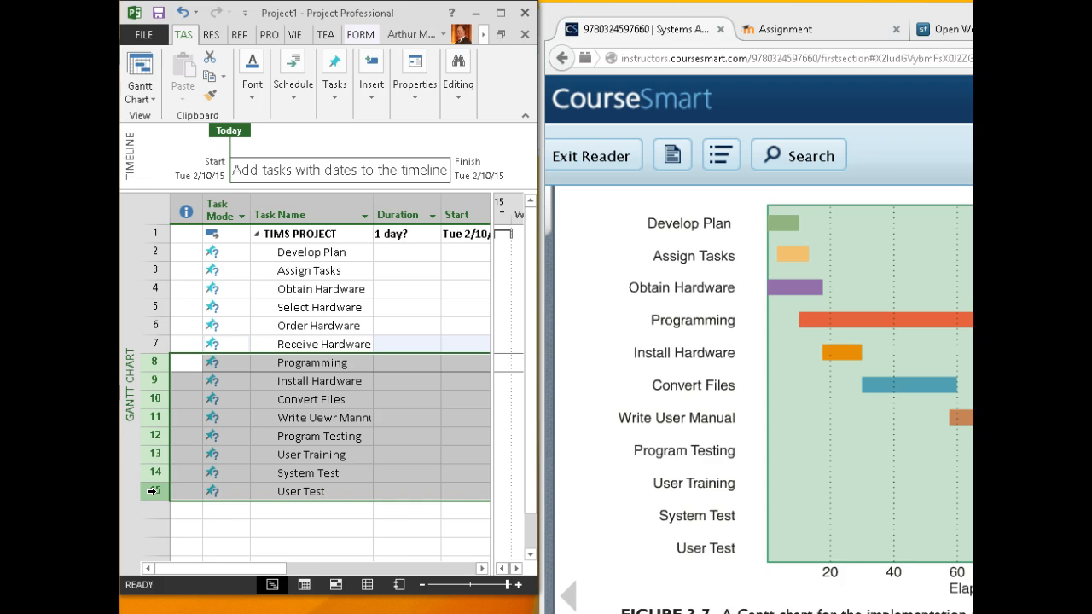
pyautogui.moveTo(159, 492); pyautogui.dragTo(157, 373)
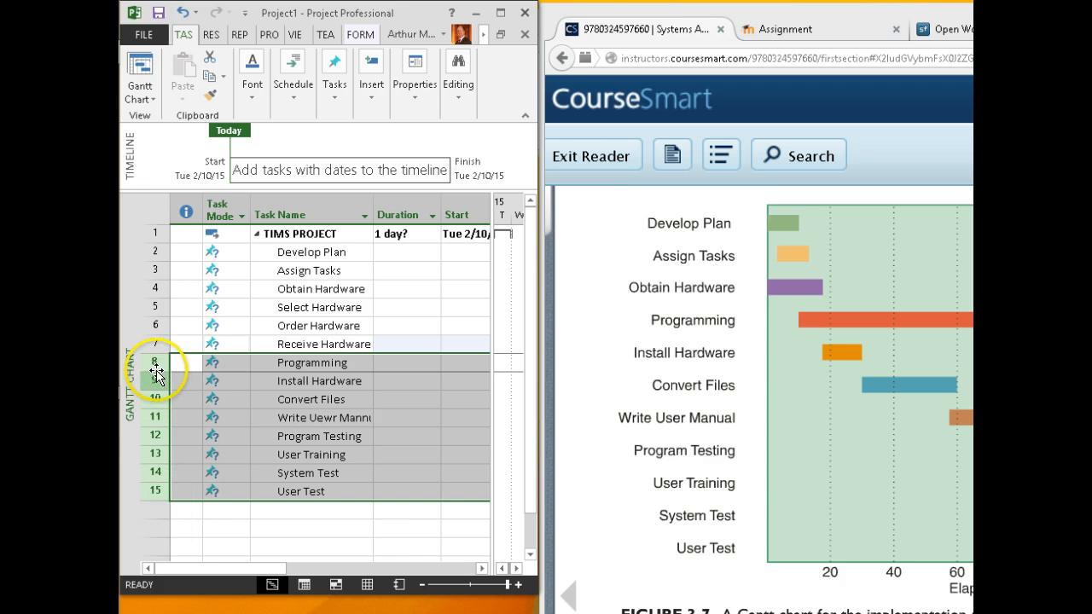
pyautogui.click(309, 307)
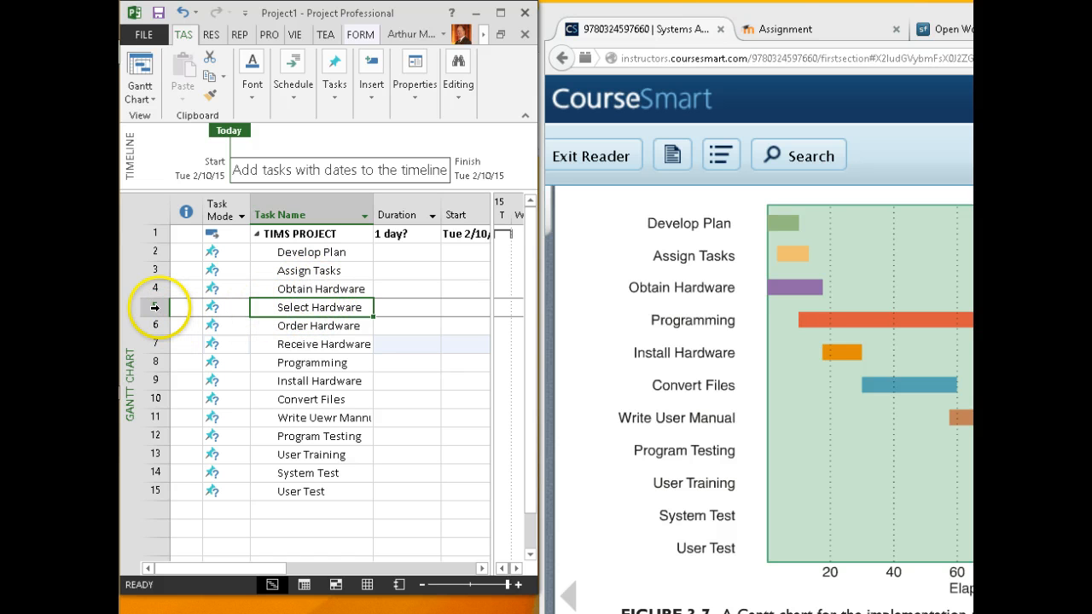
pyautogui.moveTo(154, 307); pyautogui.dragTo(152, 344)
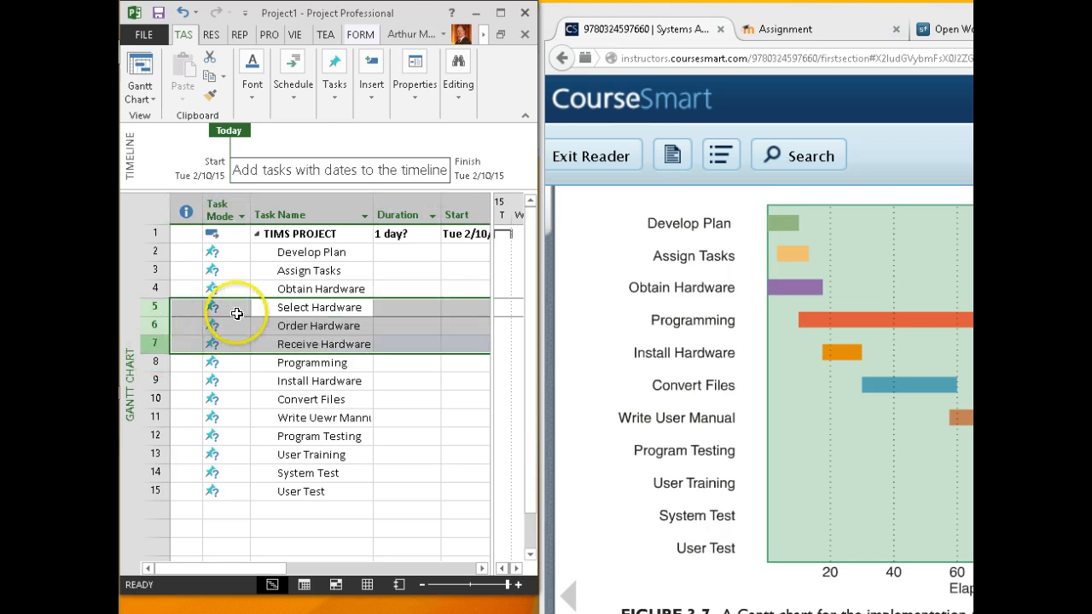
pyautogui.click(294, 94)
pyautogui.click(300, 162)
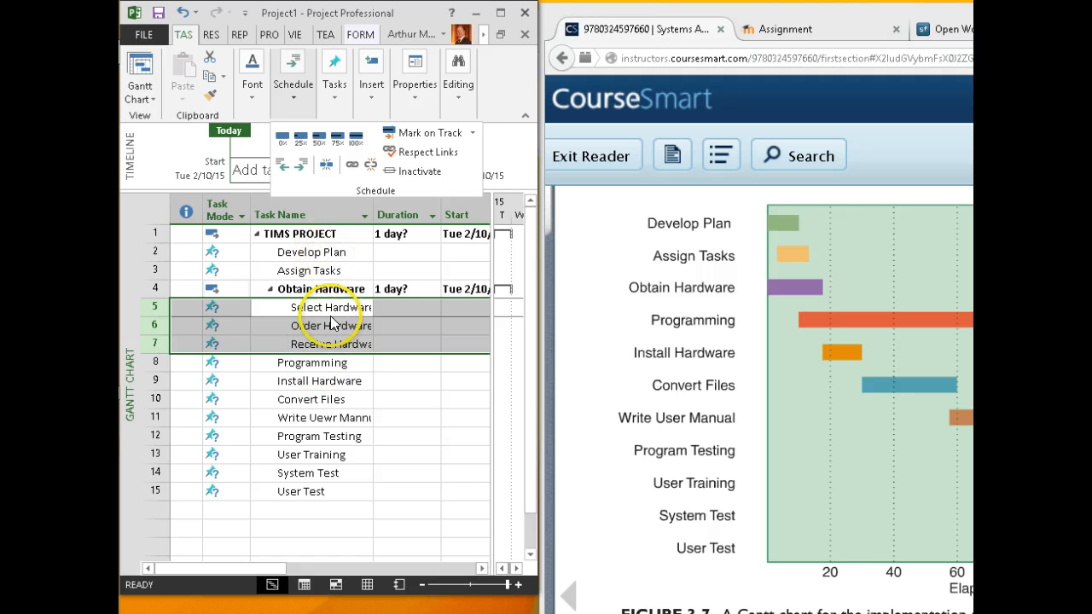
pyautogui.click(300, 370)
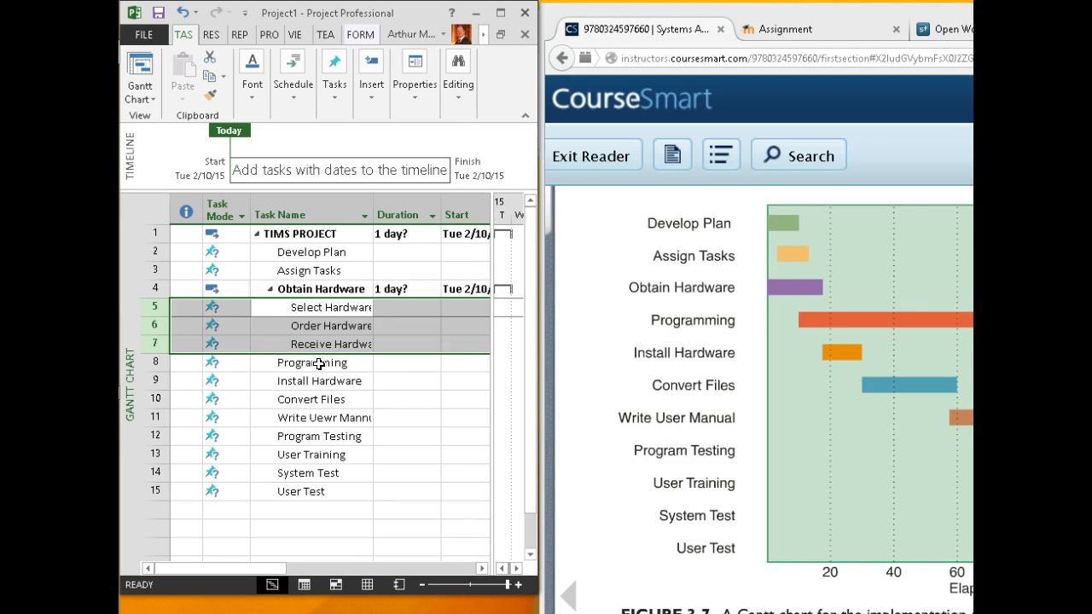
pyautogui.click(322, 381)
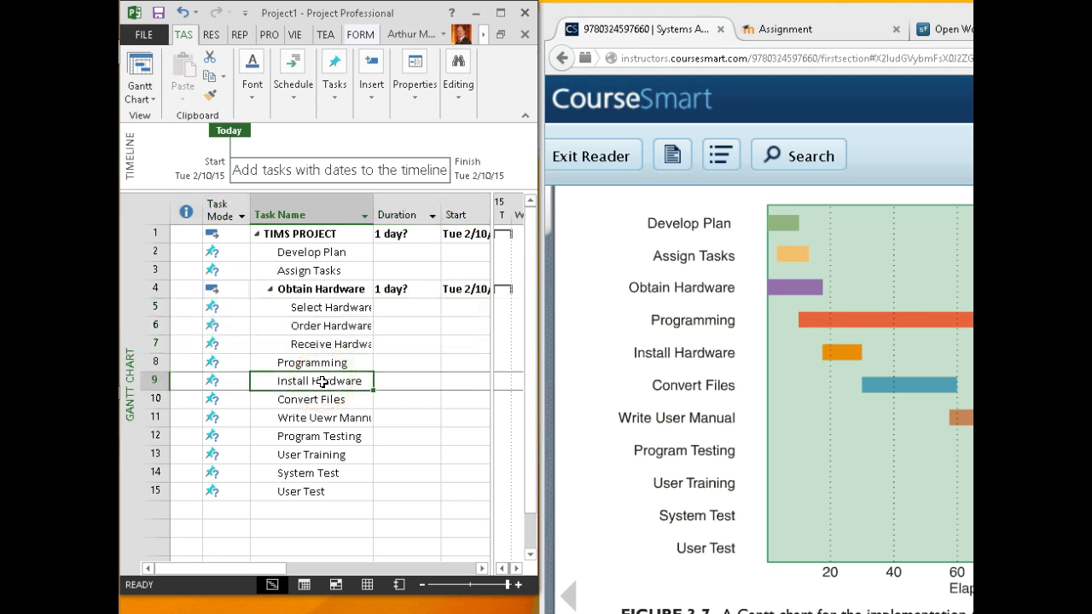
pyautogui.click(316, 380)
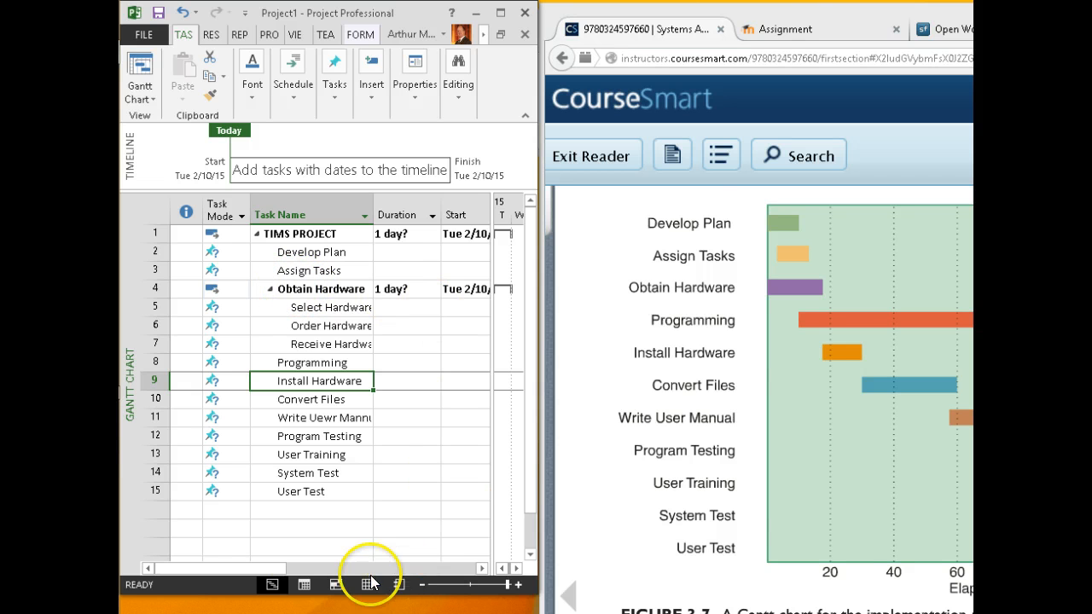
# Shift the table/chart divider left to show the Gantt timeline with the summary bars
pyautogui.moveTo(264, 570)
pyautogui.mouseDown()
pyautogui.moveTo(361, 577)
pyautogui.moveTo(273, 577)
pyautogui.mouseUp()
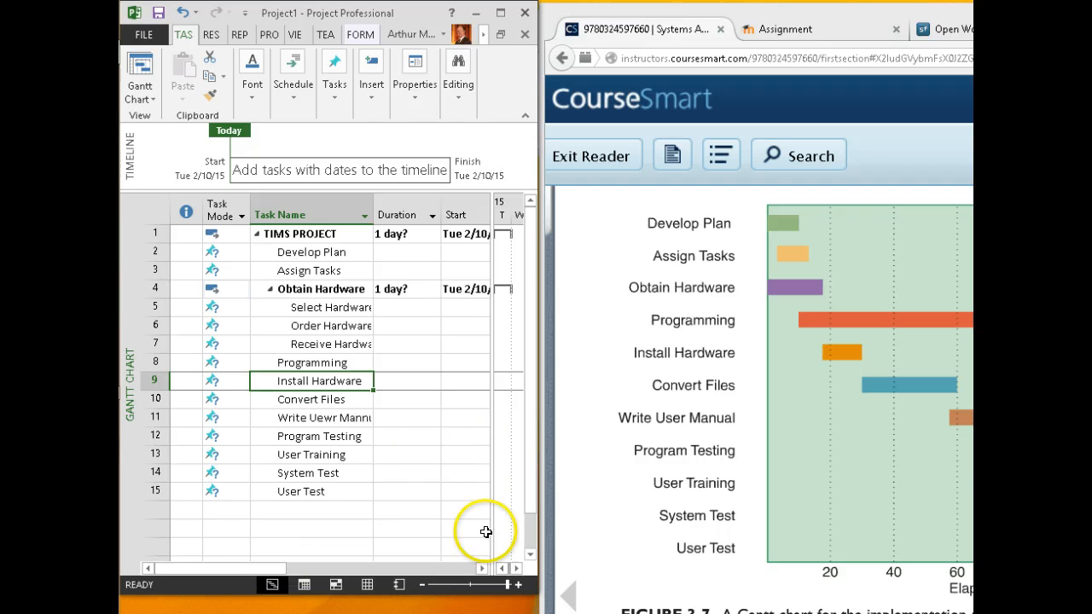
pyautogui.moveTo(489, 481); pyautogui.dragTo(365, 478)
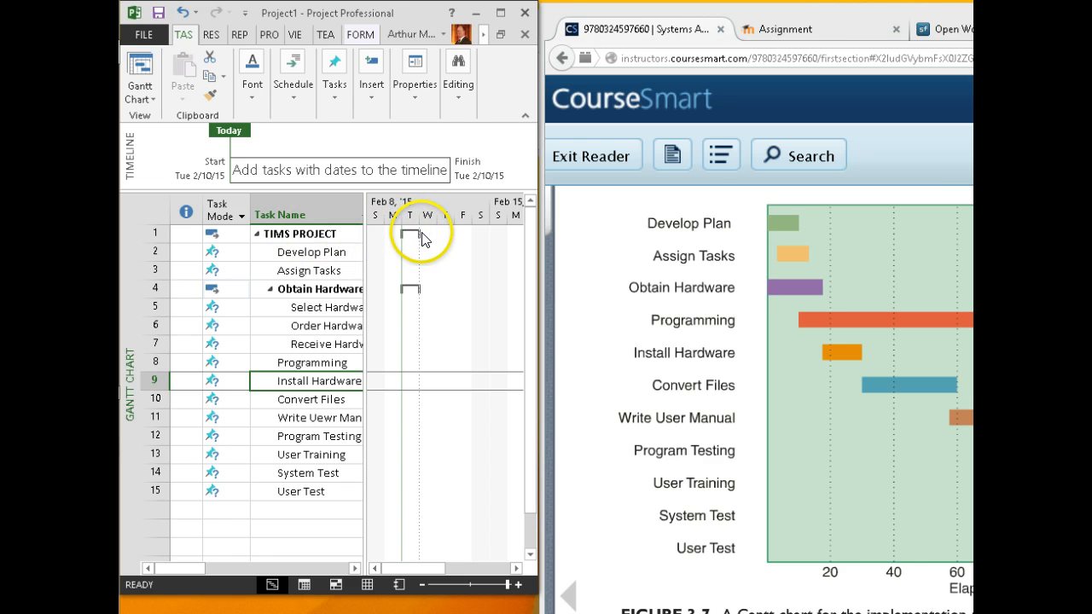
pyautogui.moveTo(418, 238); pyautogui.dragTo(457, 239)
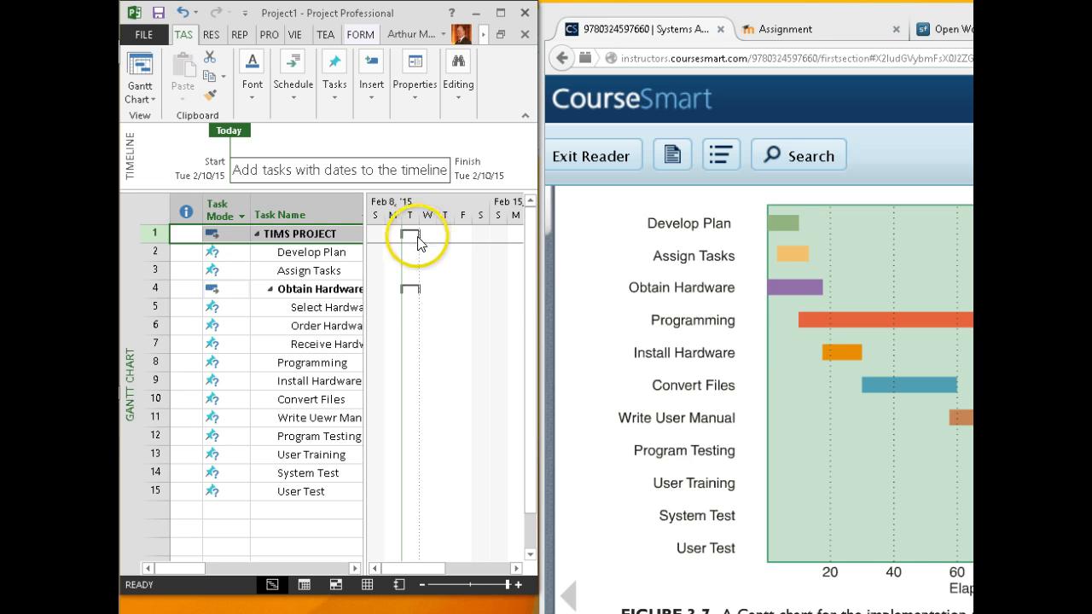
pyautogui.moveTo(418, 241)
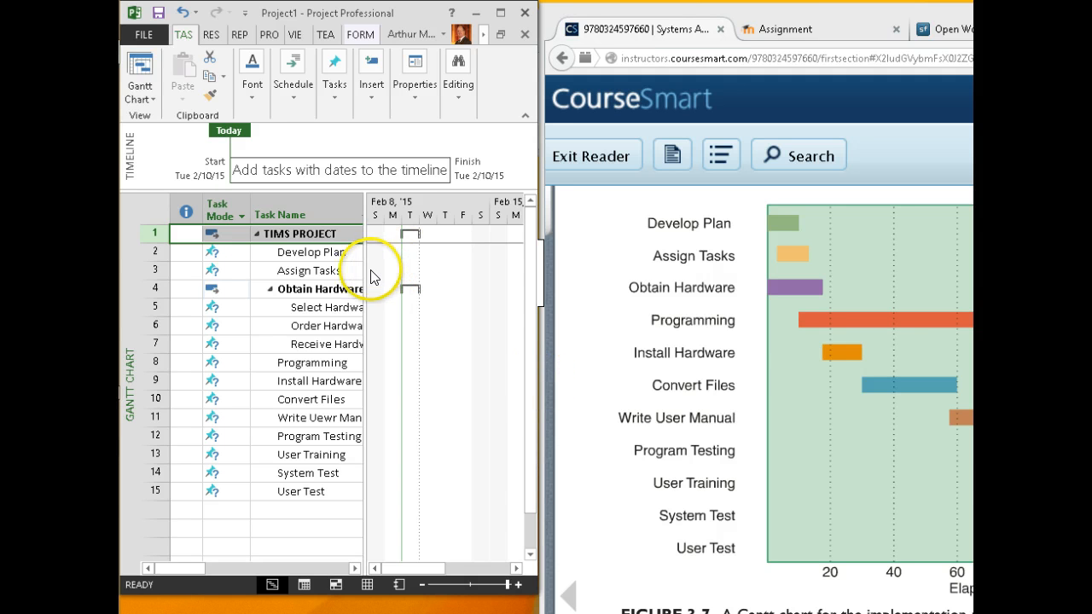
pyautogui.hotkey('ctrl', 's')
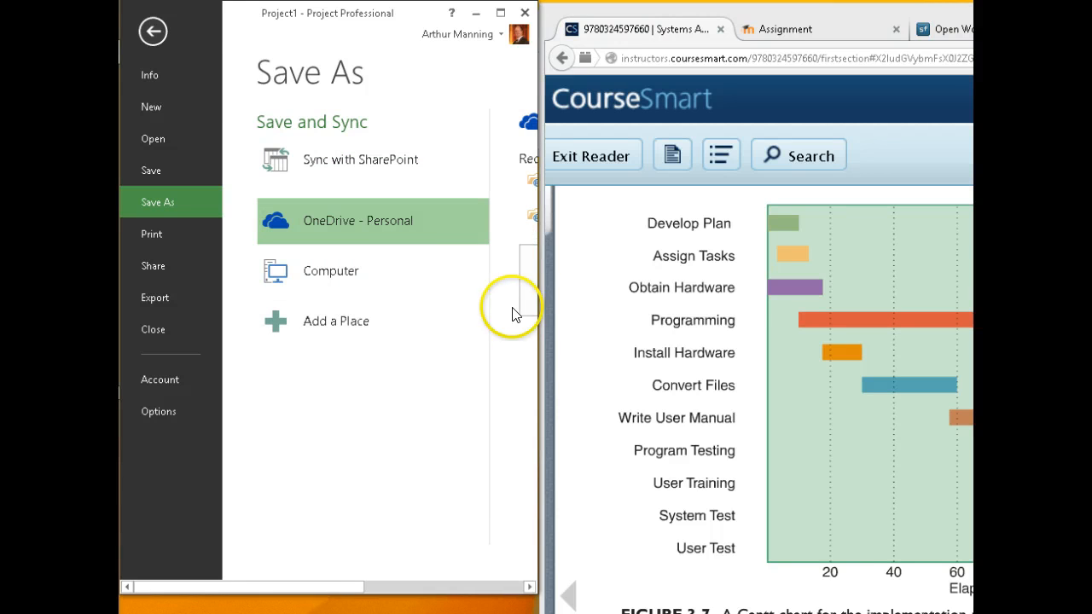
# Save the plan as manningCase3-ProjectPlan.mpp in the sp2015 folder
pyautogui.moveTo(541, 313); pyautogui.dragTo(879, 316)
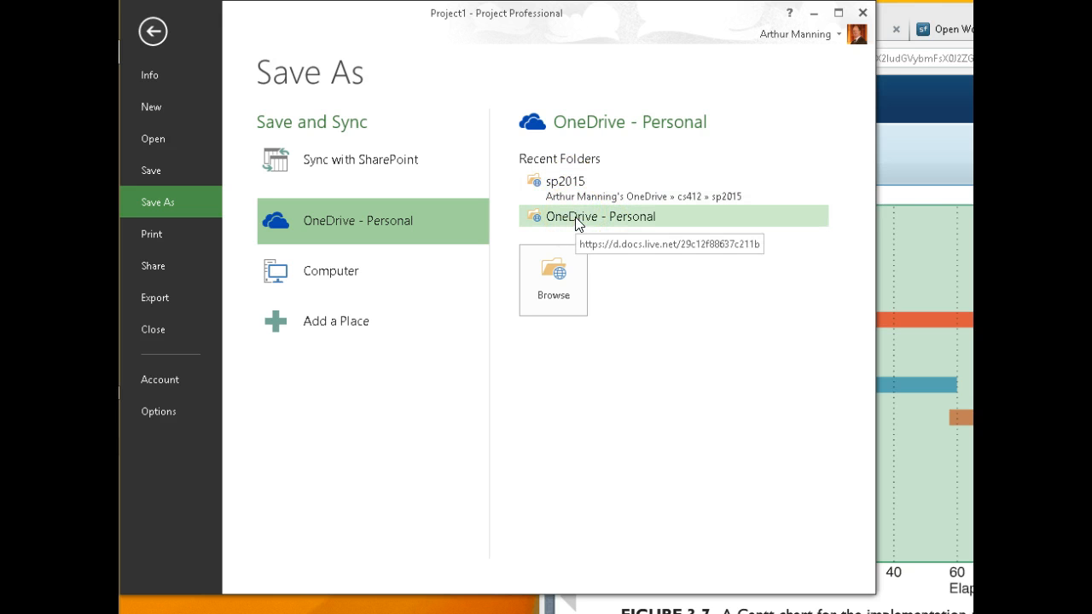
pyautogui.click(605, 200)
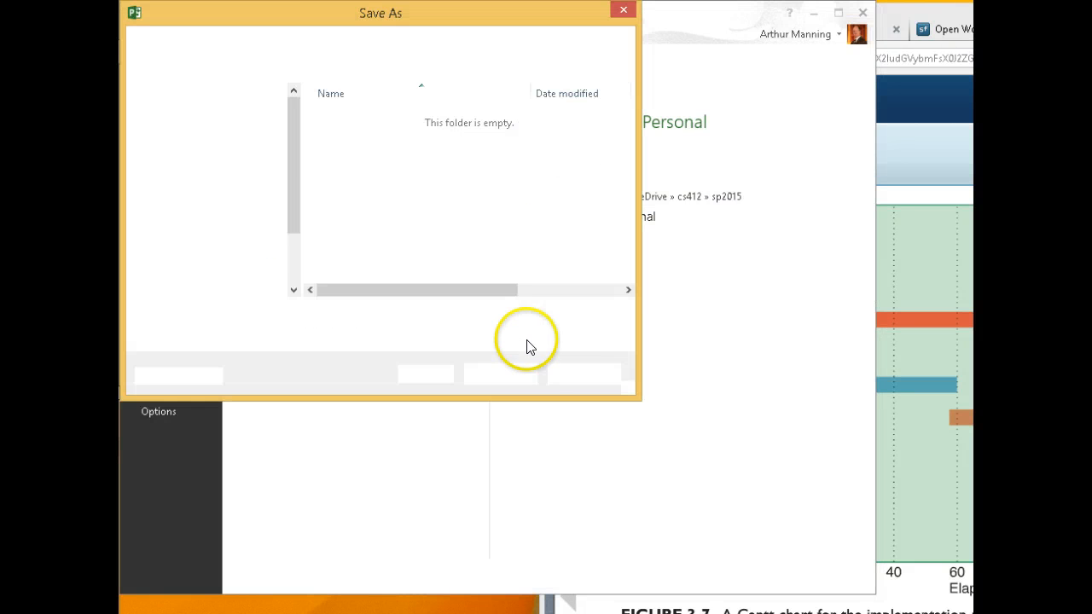
pyautogui.moveTo(328, 16); pyautogui.dragTo(392, 26)
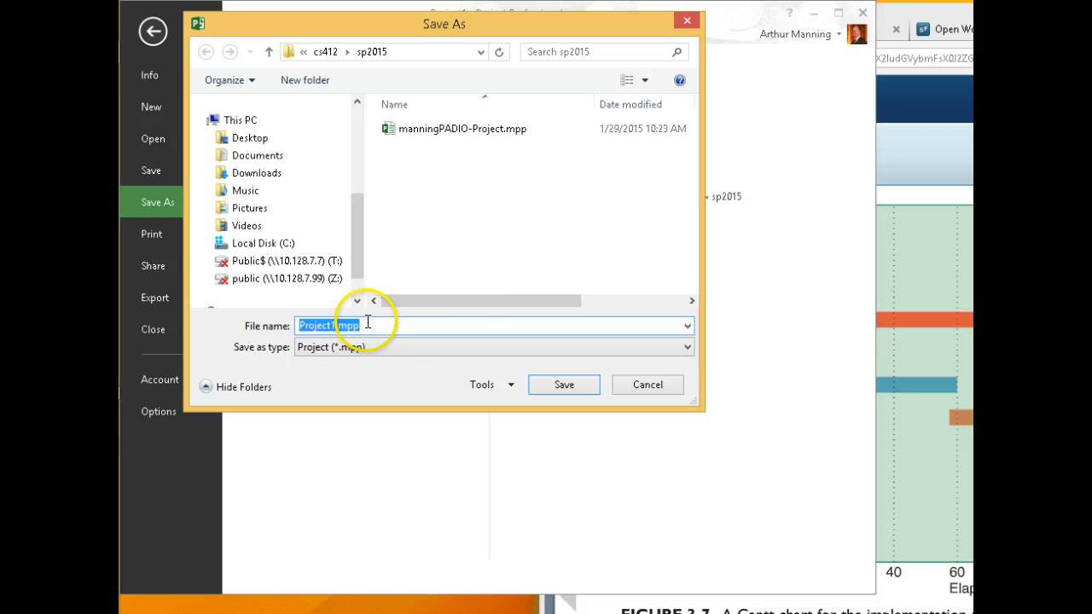
pyautogui.write('manningCase3-')
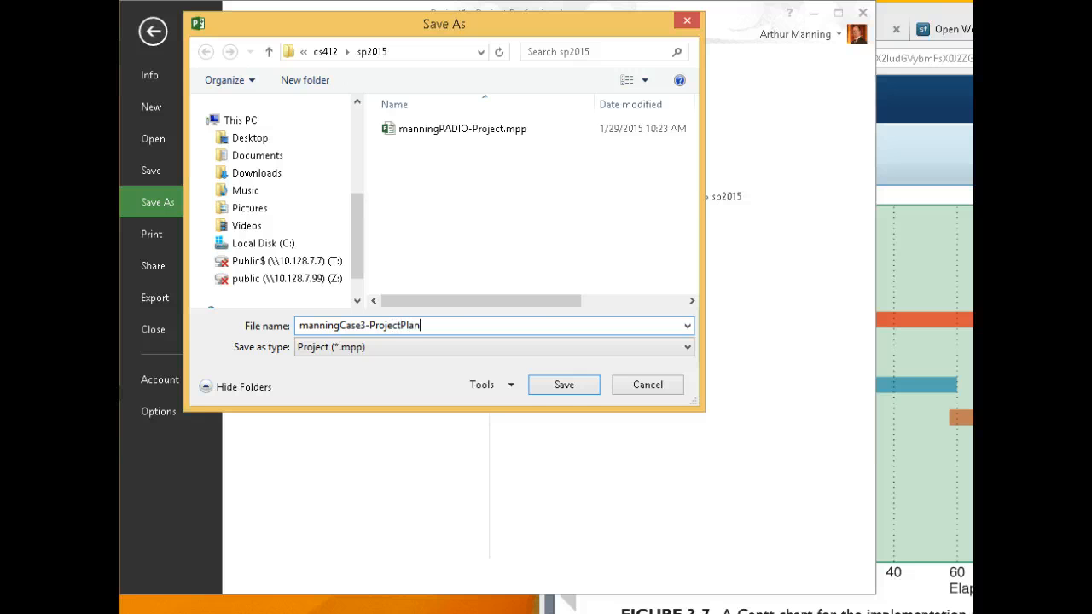
pyautogui.click(554, 391)
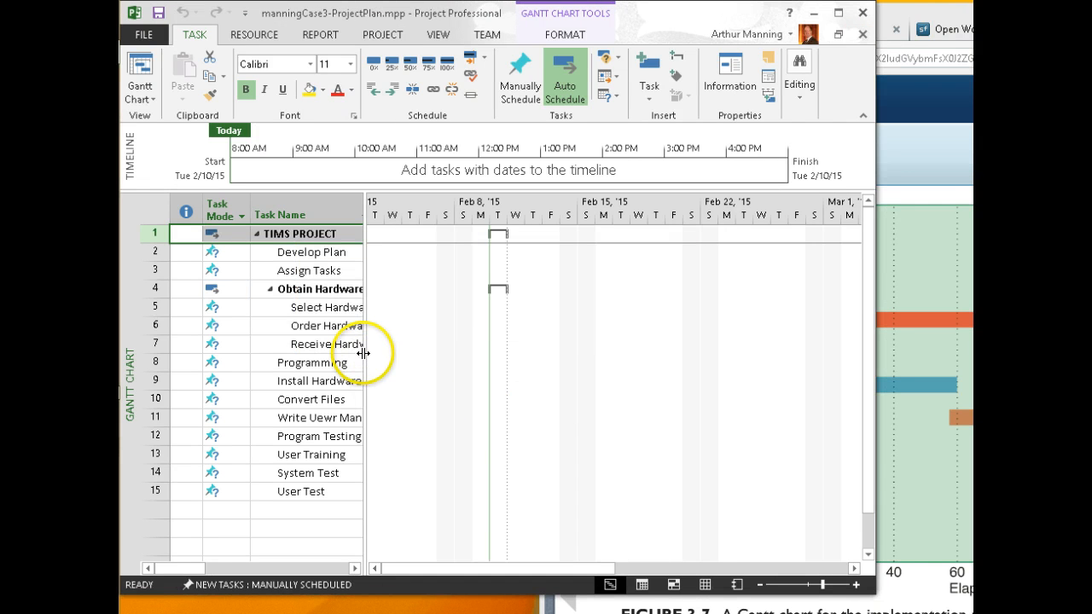
# Widen the task table and window to show Duration and Start, then select Develop Plan
pyautogui.moveTo(364, 352); pyautogui.dragTo(496, 346)
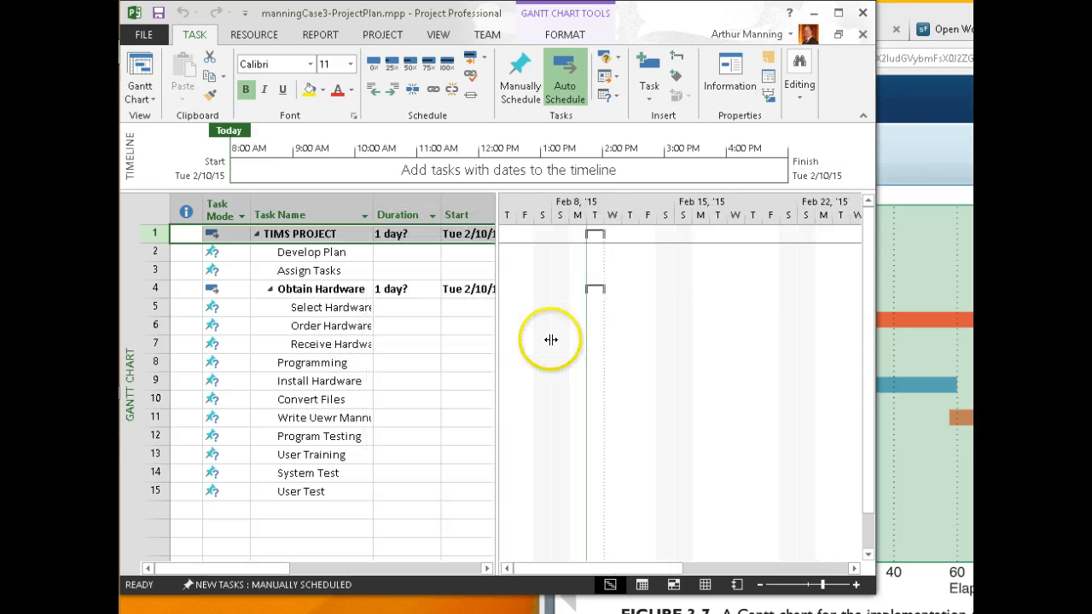
pyautogui.moveTo(874, 361); pyautogui.dragTo(965, 356)
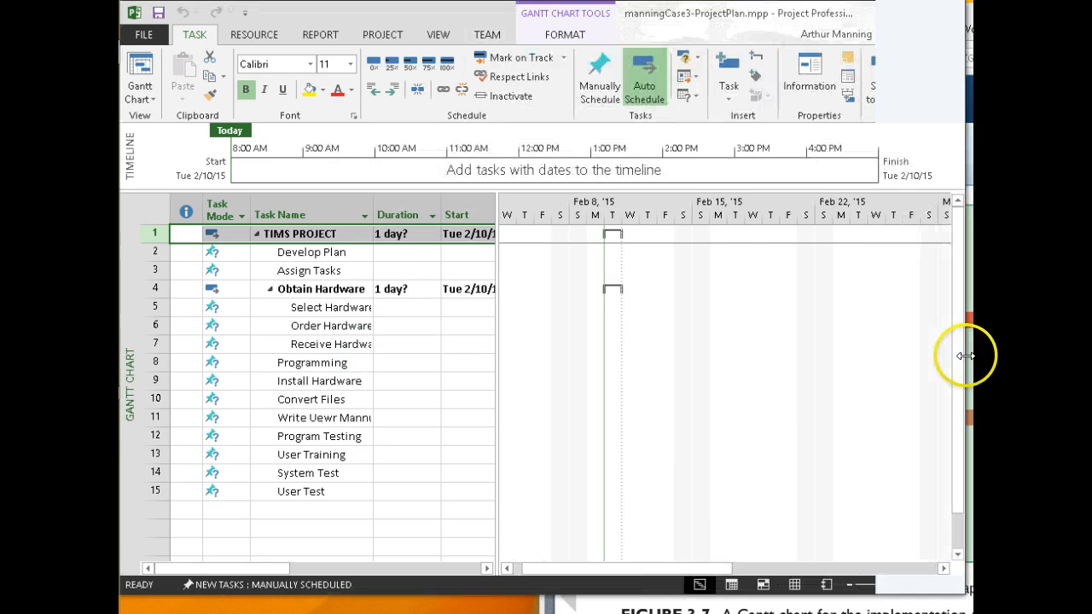
pyautogui.click(344, 256)
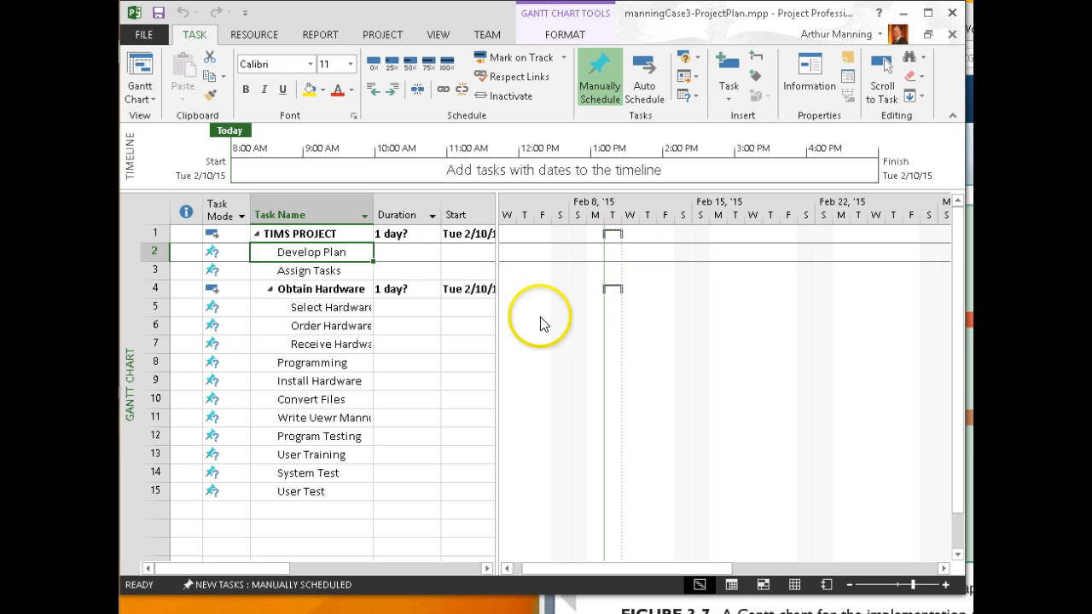
# Set 1-day durations for Develop Plan and Assign Tasks, then shift Develop Plan to Sat 2/14/15
pyautogui.click(414, 254)
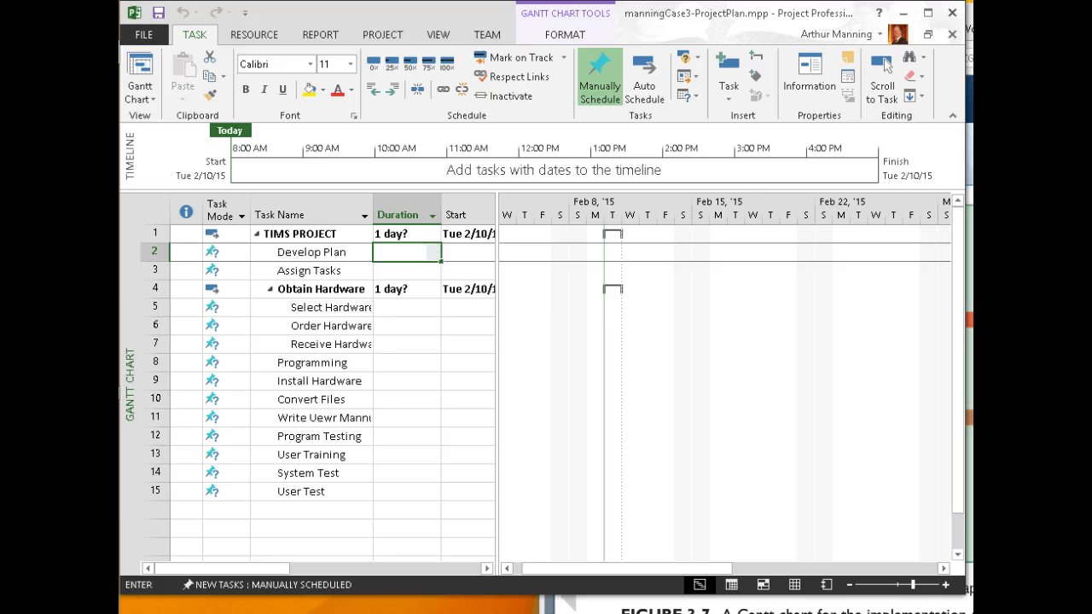
pyautogui.write('1')
pyautogui.press('Return')
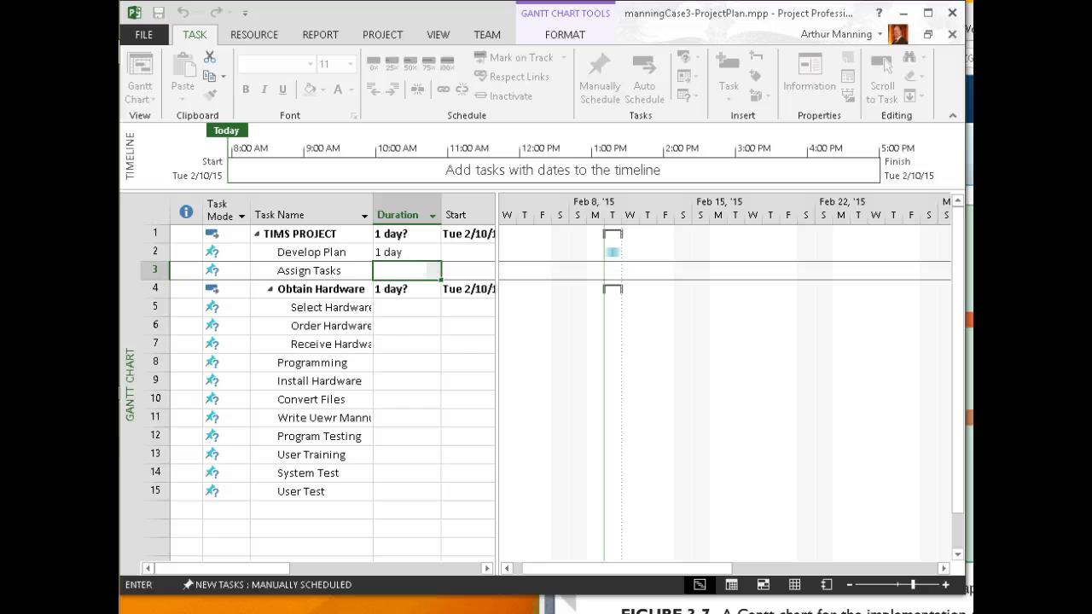
pyautogui.press('Return')
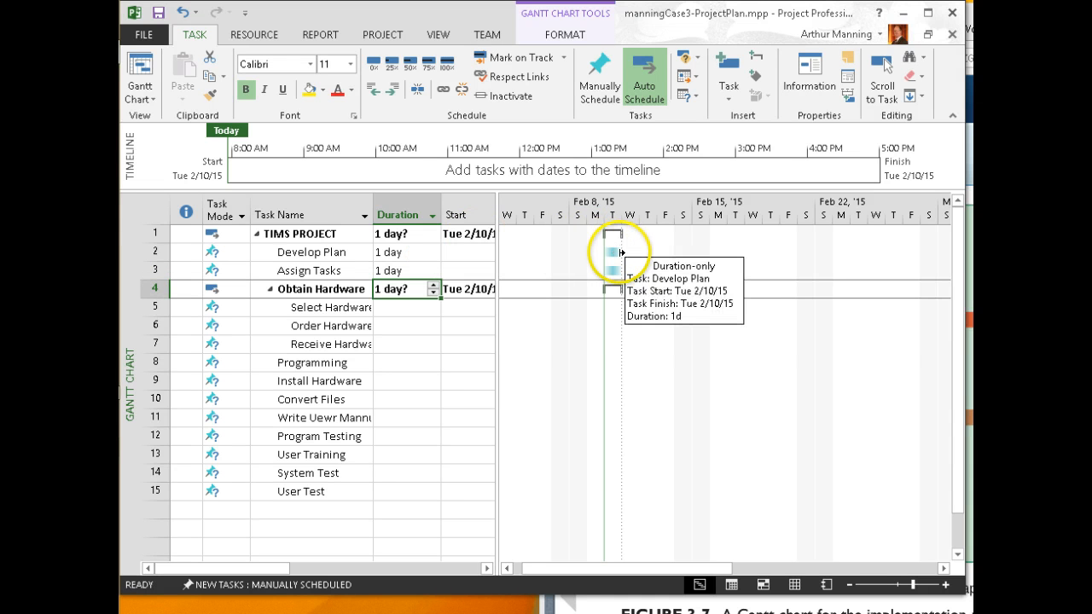
pyautogui.moveTo(636, 251); pyautogui.dragTo(609, 249)
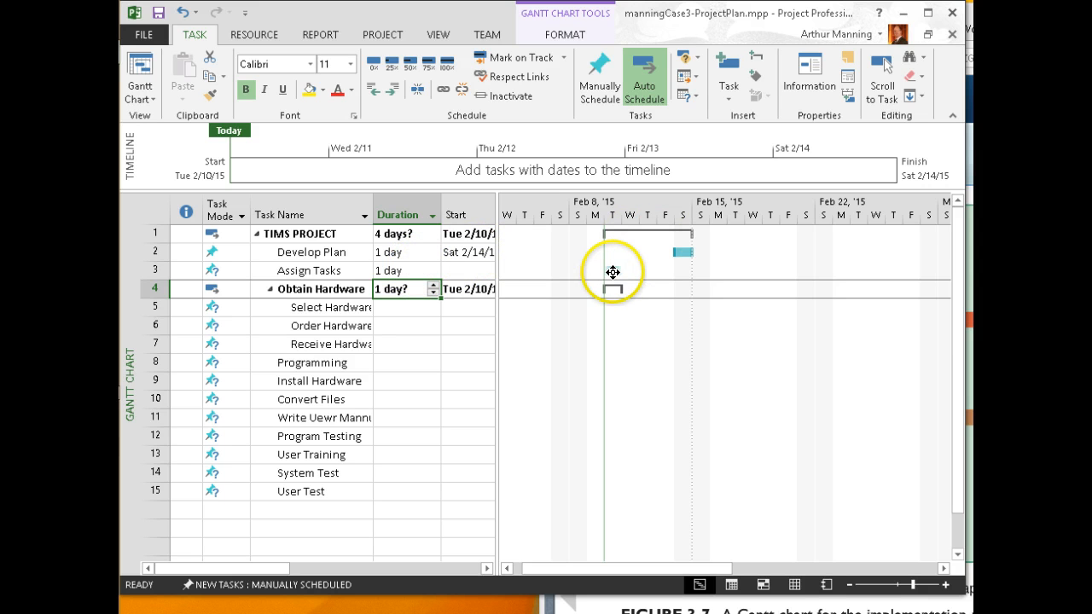
# Draw the Assign Tasks bar from Thu 2/12/15 and stretch it to 4.5 days
pyautogui.moveTo(638, 271); pyautogui.dragTo(658, 271)
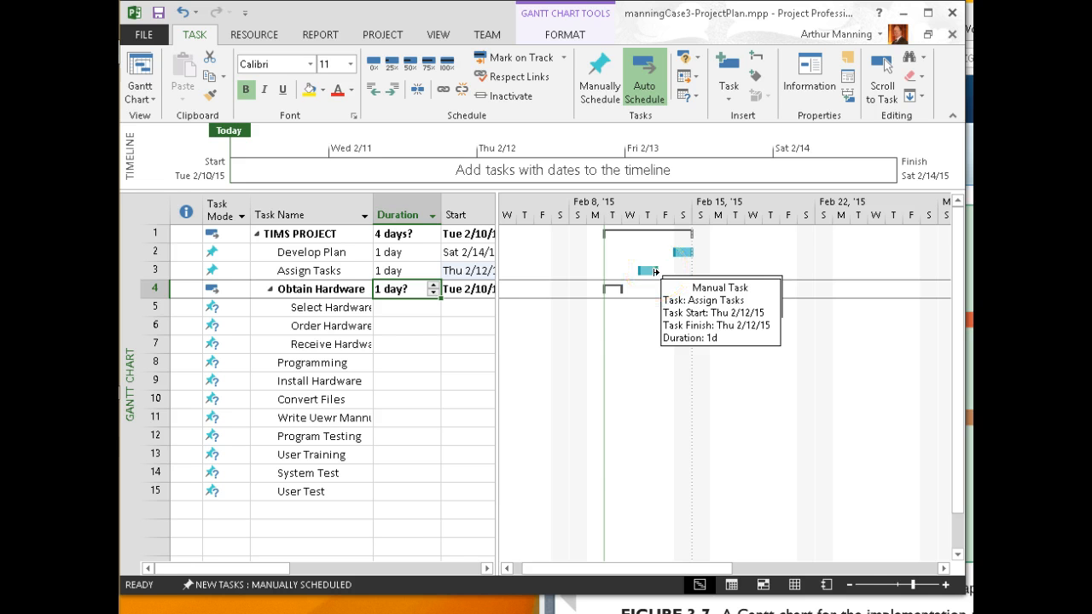
pyautogui.click(655, 271)
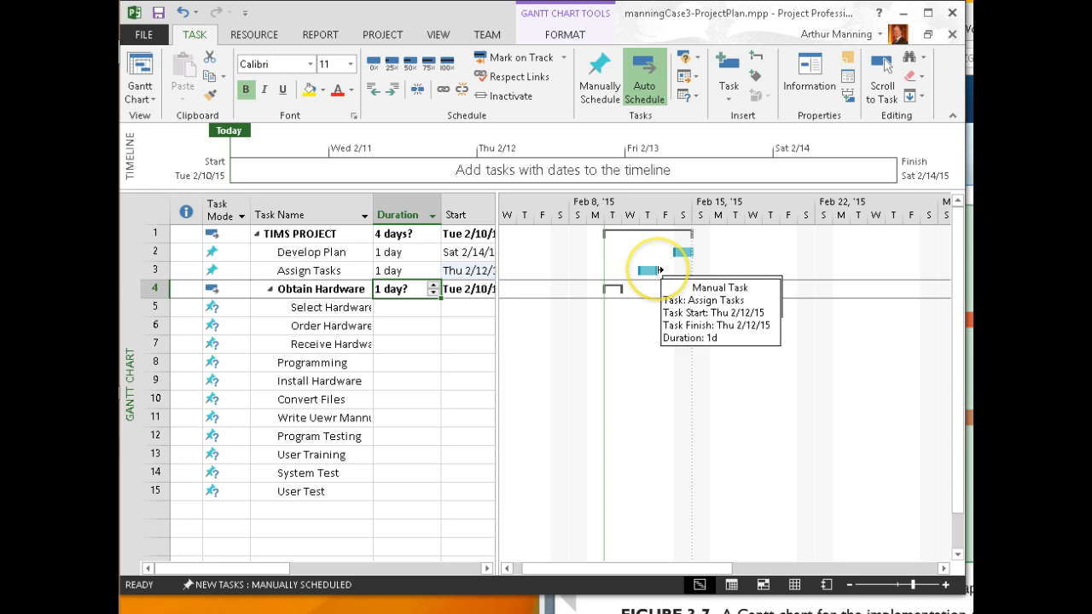
pyautogui.moveTo(659, 271); pyautogui.dragTo(753, 271)
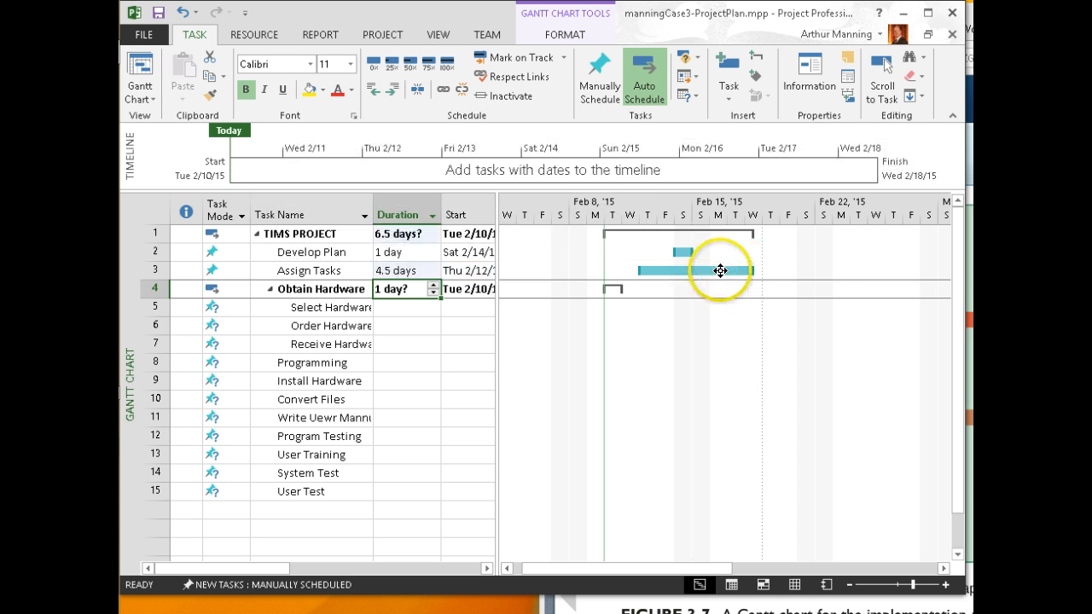
pyautogui.moveTo(721, 270)
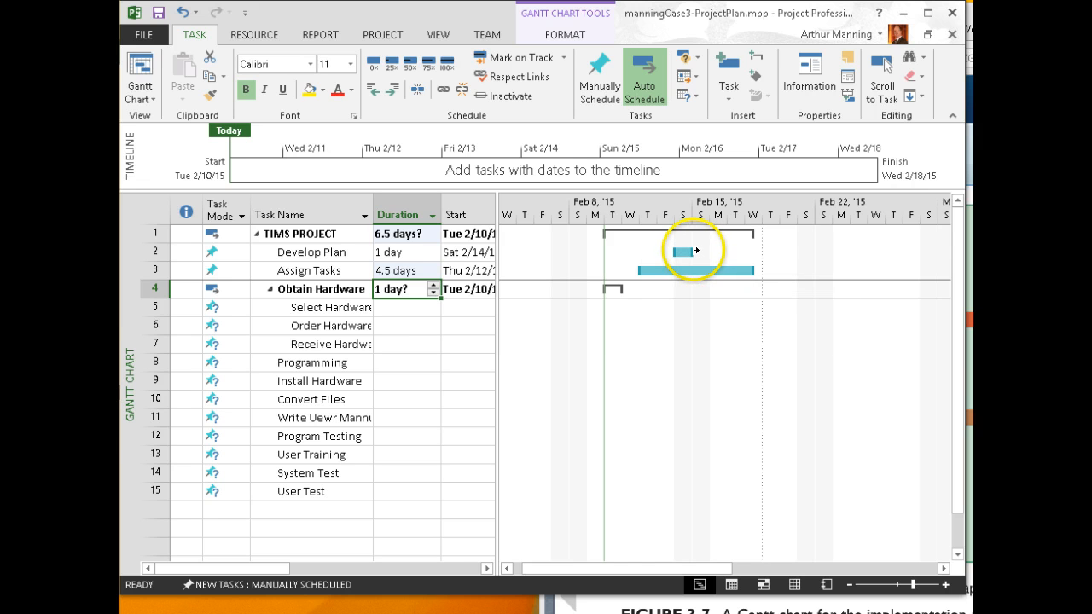
# Lengthen Develop Plan to 3 days, ending Tue 2/17, and begin linking it to Assign Tasks
pyautogui.moveTo(695, 251)
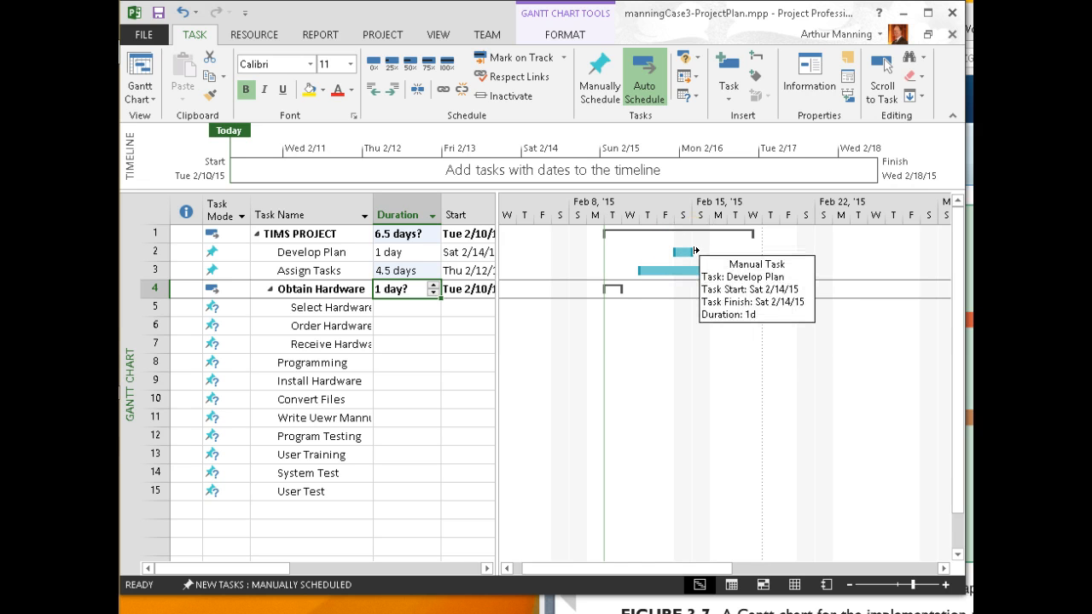
pyautogui.moveTo(695, 252); pyautogui.dragTo(730, 254)
pyautogui.moveTo(740, 253); pyautogui.dragTo(738, 253)
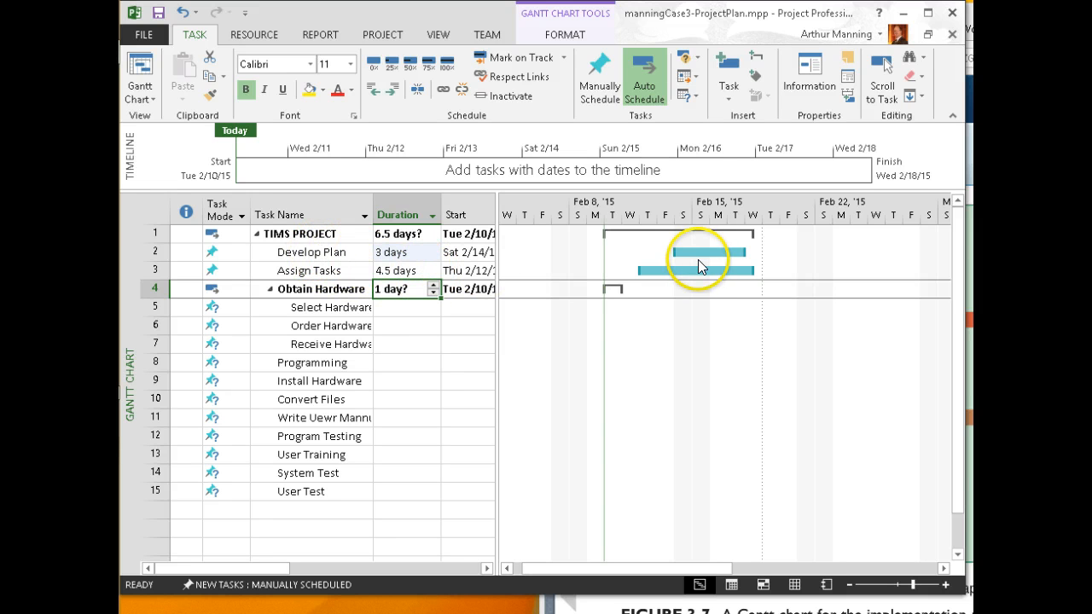
pyautogui.moveTo(700, 252)
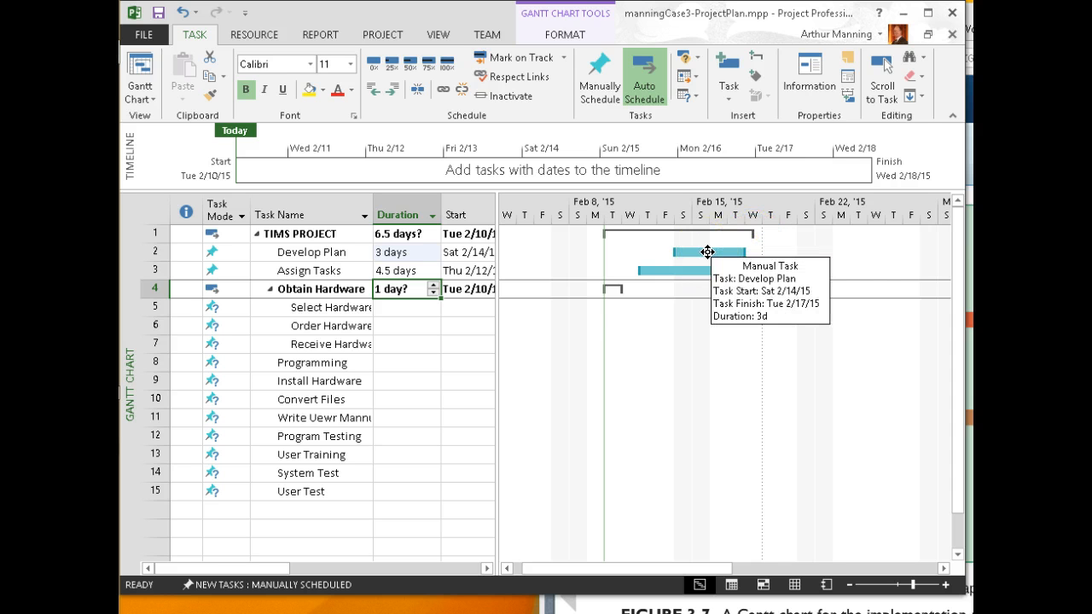
pyautogui.moveTo(707, 252); pyautogui.dragTo(704, 269)
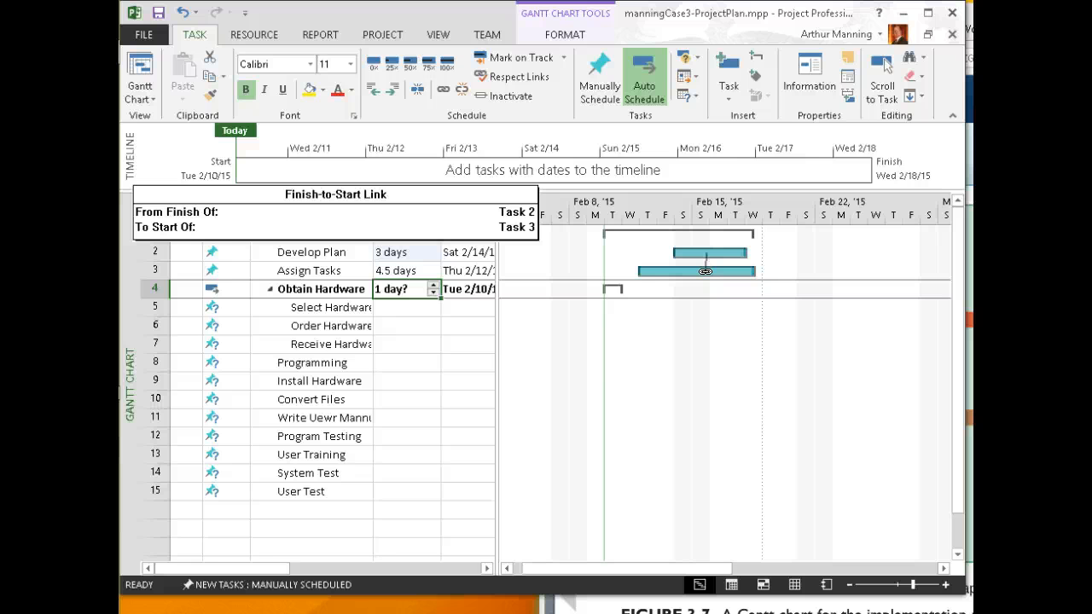
# Link Assign Tasks finish-to-start after Develop Plan, starting Wed 2/18/15, and reveal the Finish column
pyautogui.moveTo(705, 272); pyautogui.dragTo(707, 272)
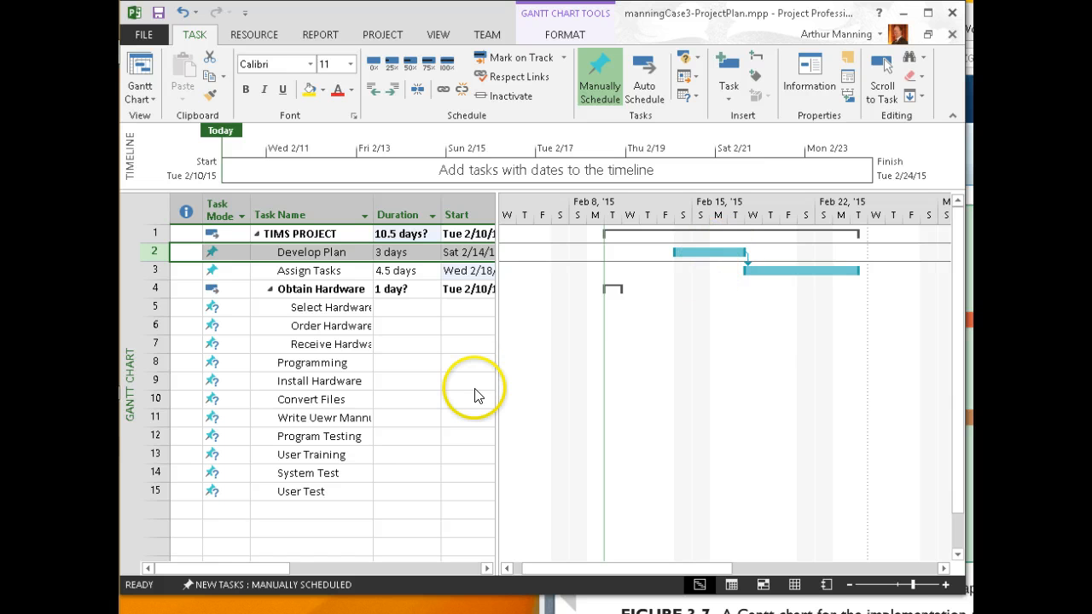
pyautogui.moveTo(498, 365); pyautogui.dragTo(594, 365)
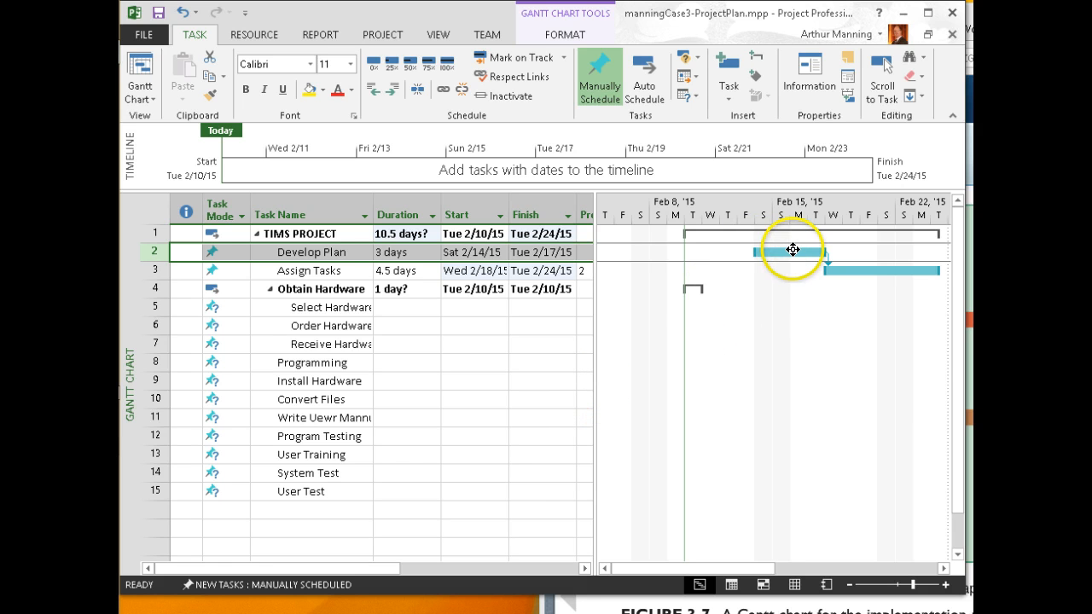
# Widen the table to reveal the Predecessors column, then select Assign Tasks' Predecessors cell
pyautogui.moveTo(593, 342); pyautogui.dragTo(668, 341)
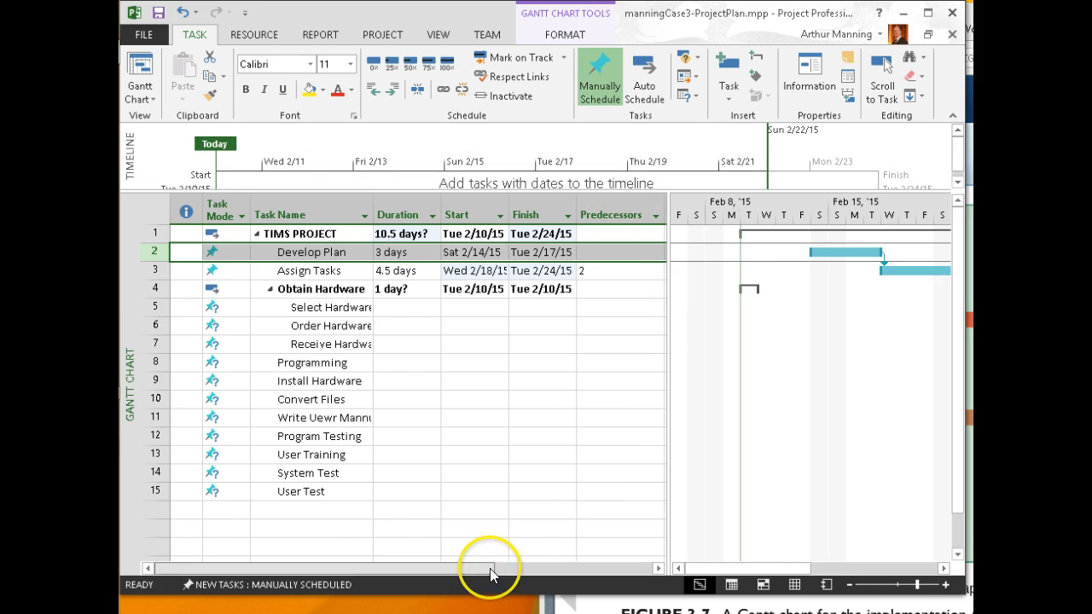
pyautogui.moveTo(490, 568); pyautogui.dragTo(522, 569)
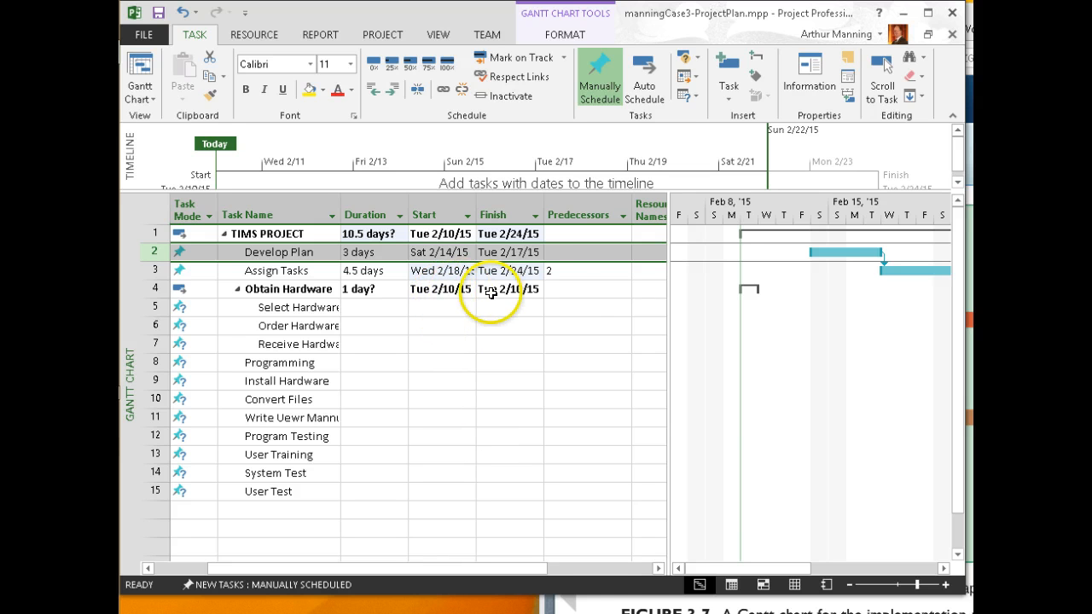
pyautogui.click(599, 569)
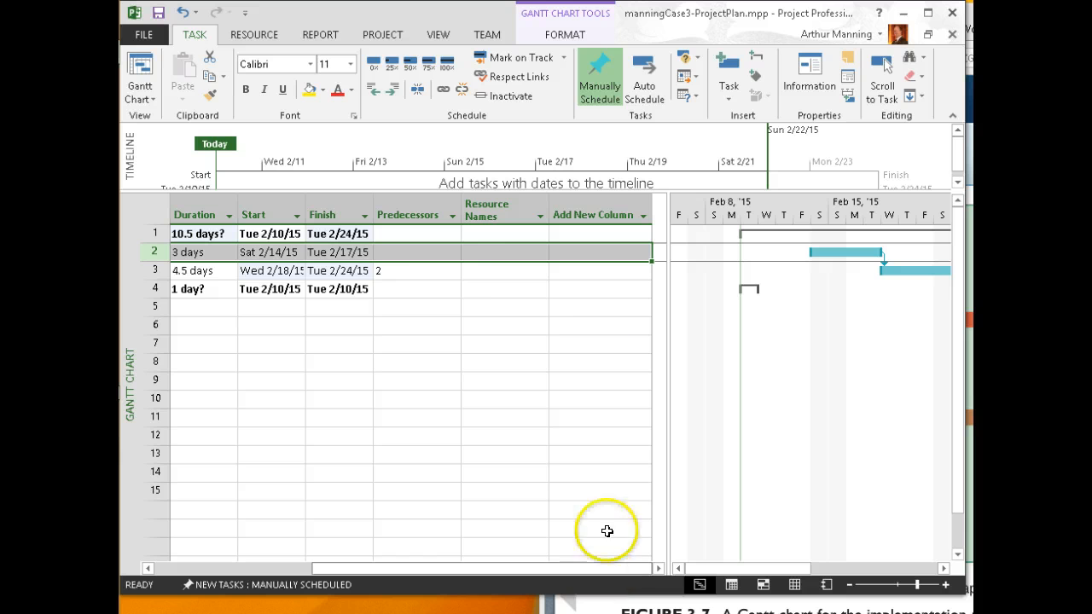
pyautogui.click(284, 568)
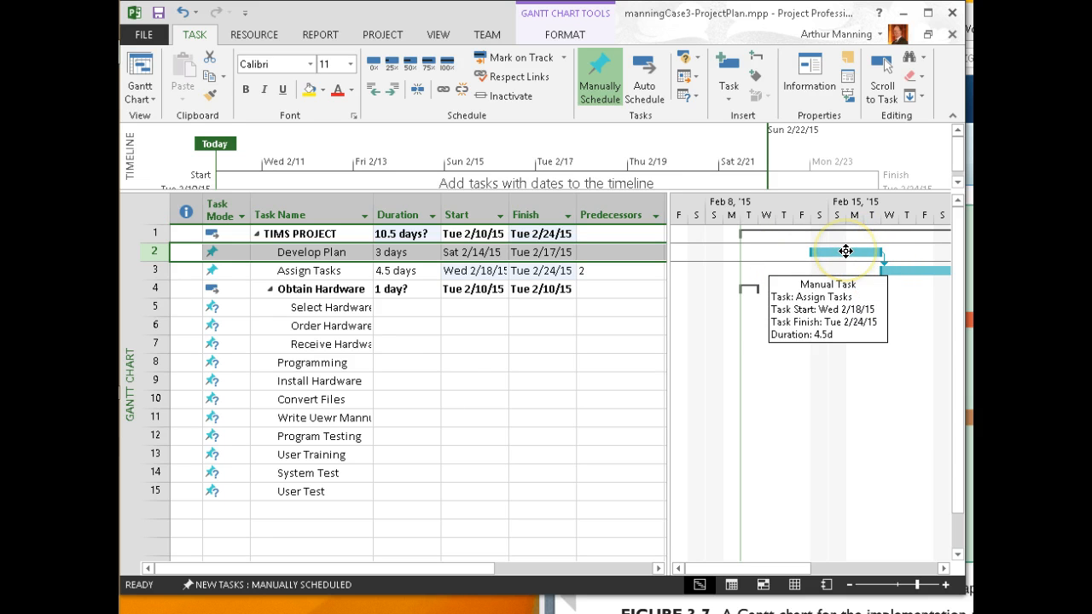
pyautogui.moveTo(846, 251); pyautogui.dragTo(874, 251)
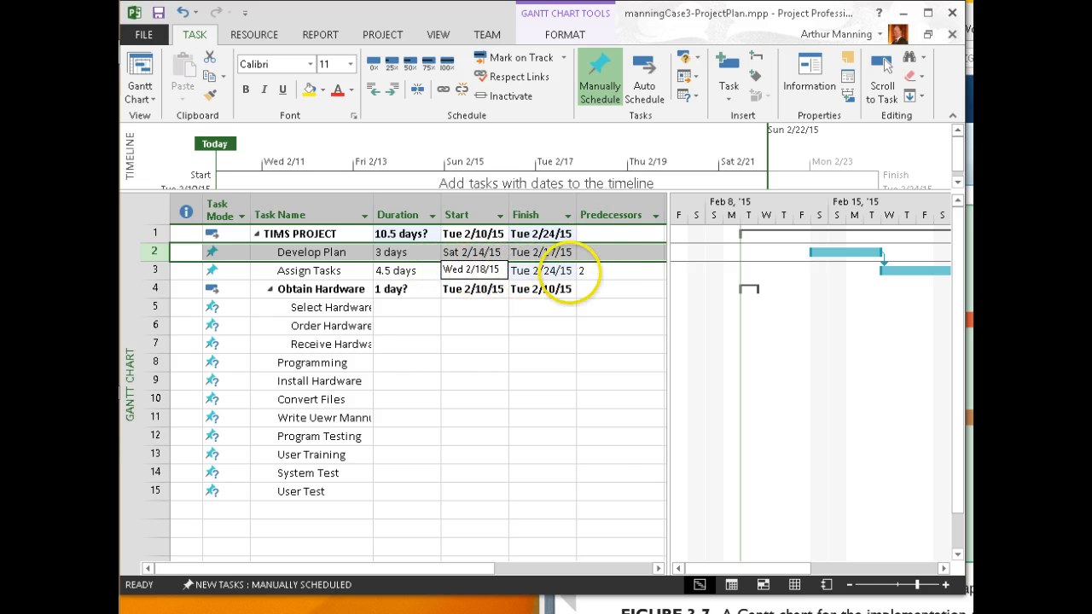
# Enter 2 as Assign Tasks' predecessor and review its Resources, Predecessors and General details
pyautogui.click(605, 272)
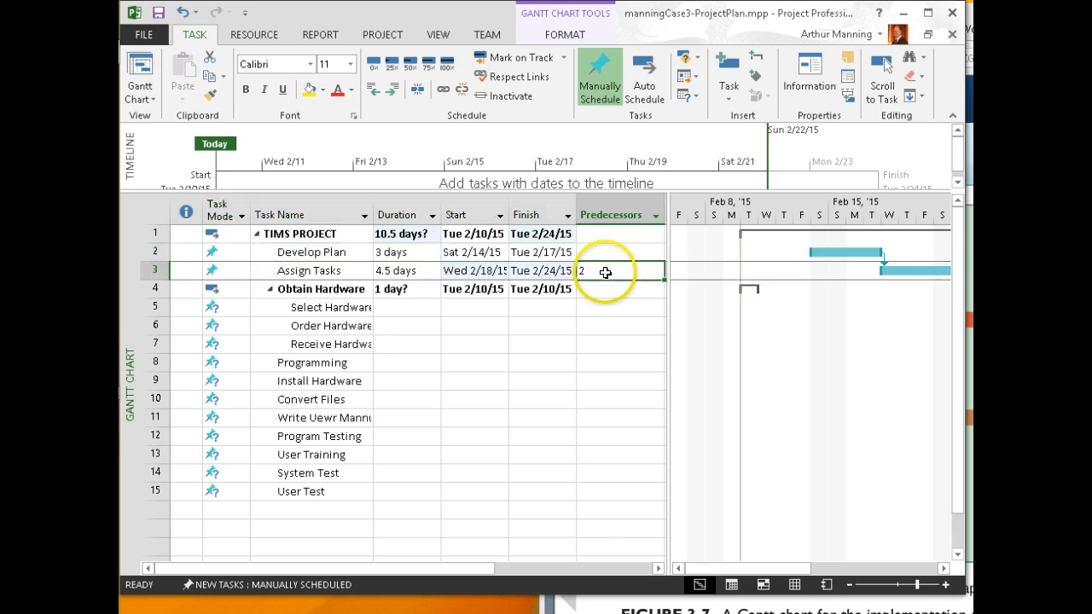
pyautogui.write('2')
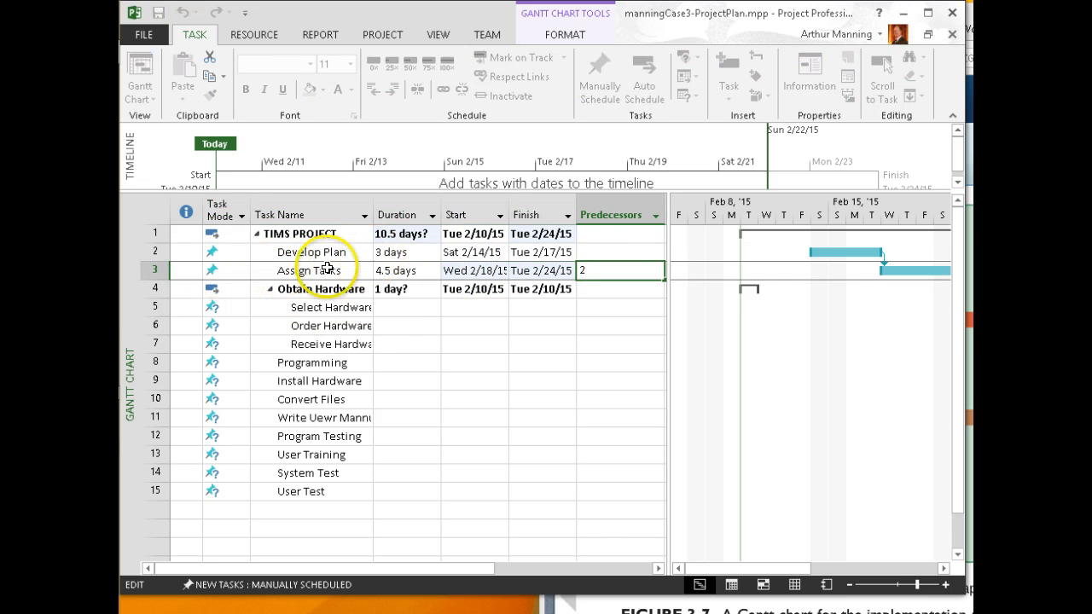
pyautogui.doubleClick(317, 271)
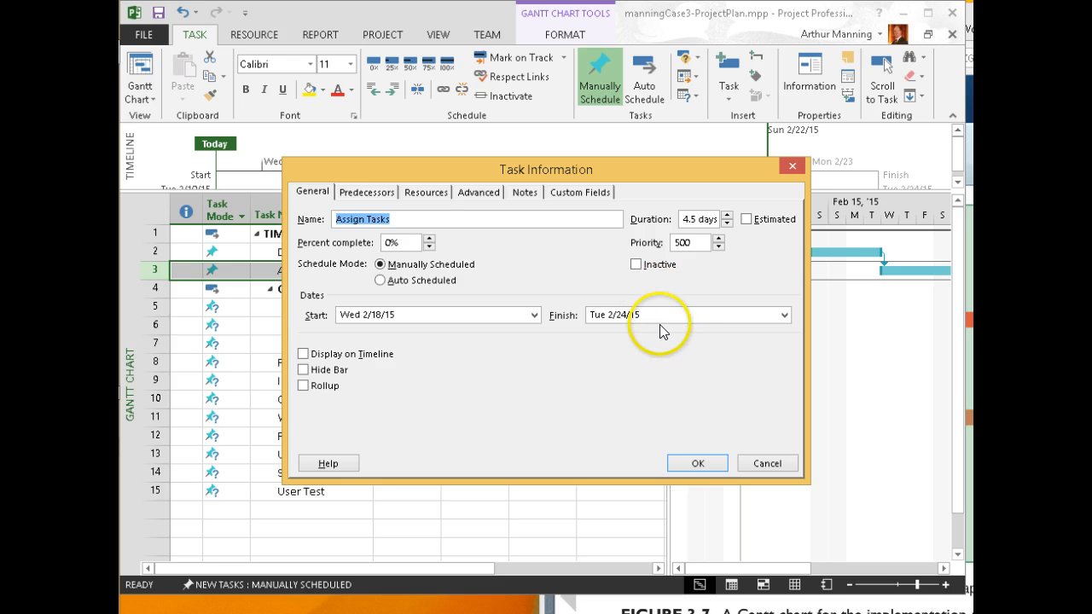
pyautogui.click(426, 192)
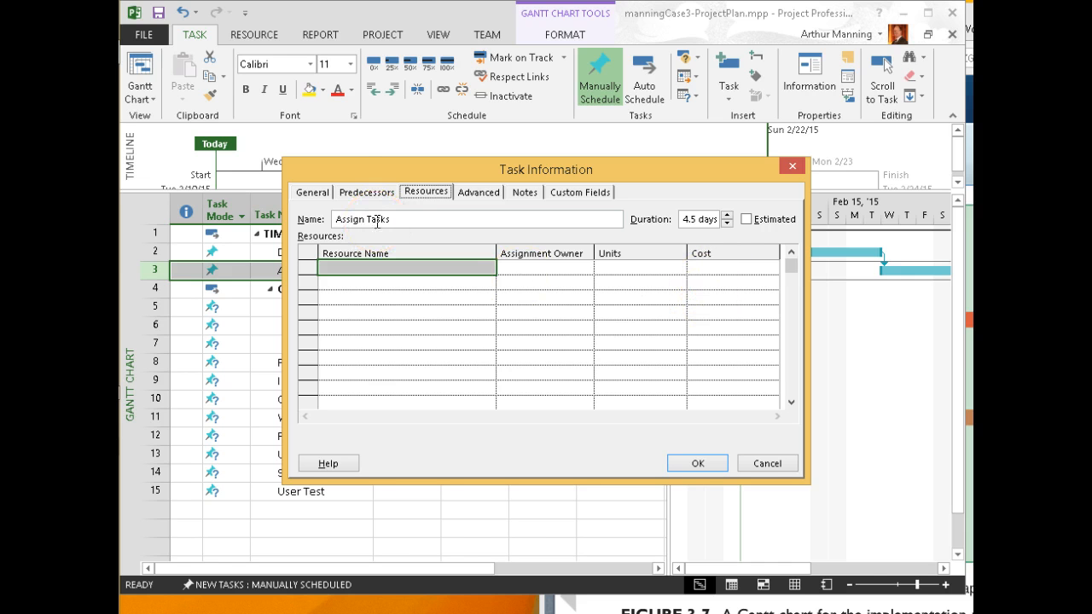
pyautogui.click(356, 193)
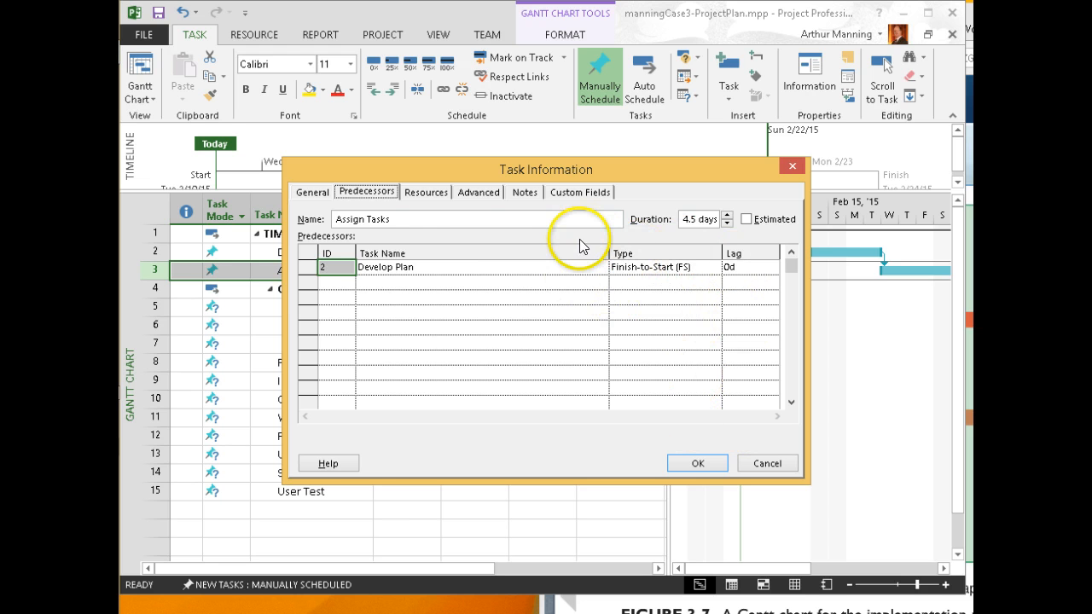
pyautogui.click(312, 192)
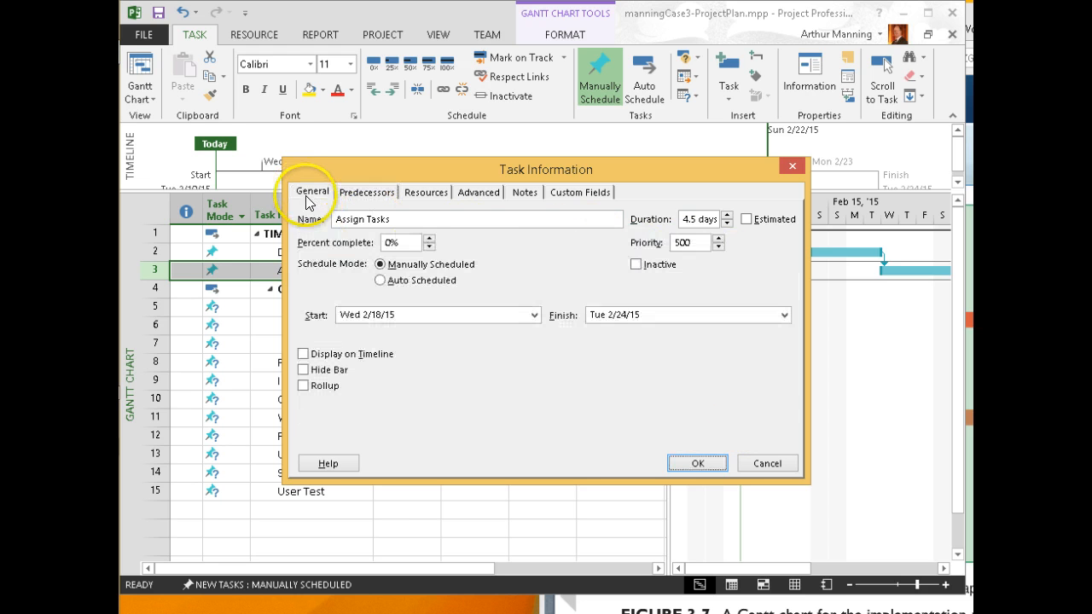
# Close the Assign Tasks details, reopen them, and close again without changes
pyautogui.click(695, 464)
pyautogui.doubleClick(311, 270)
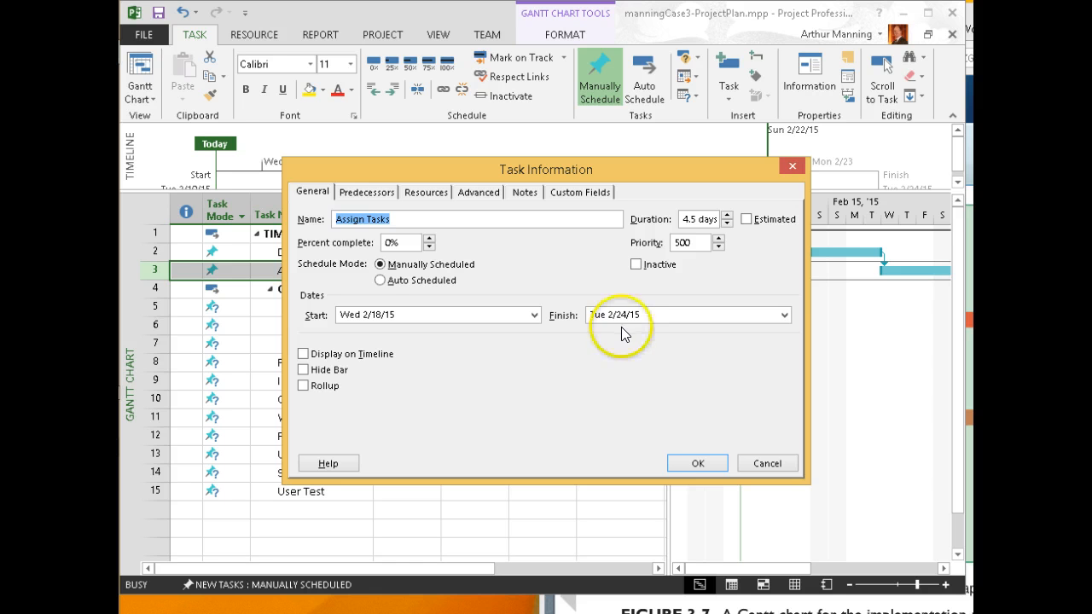
pyautogui.click(701, 461)
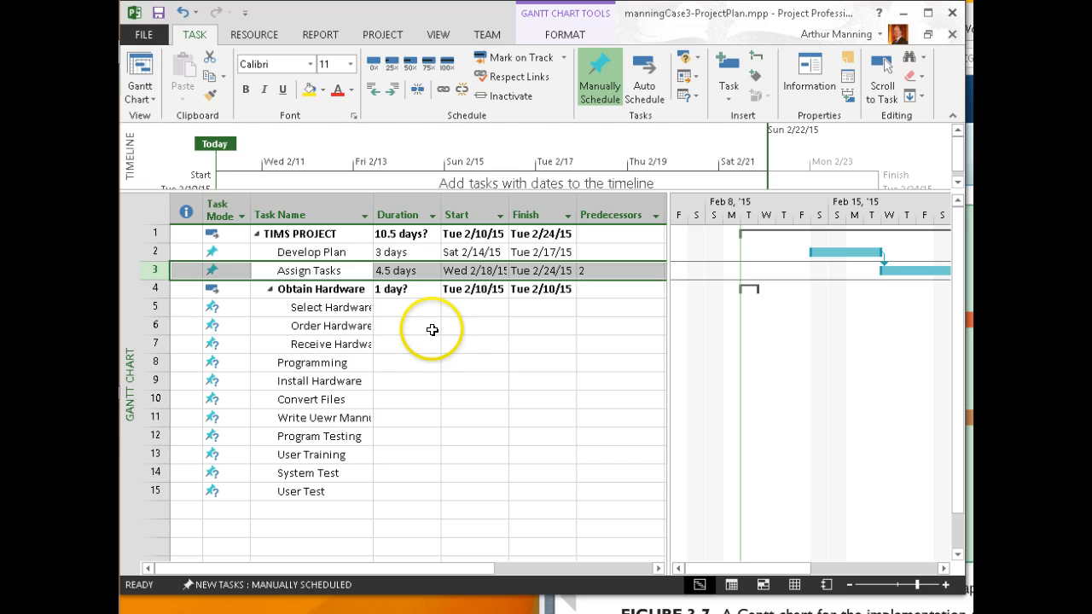
# Widen the Task Name column and enter a 3-day duration for Select Hardware
pyautogui.moveTo(373, 209); pyautogui.dragTo(389, 210)
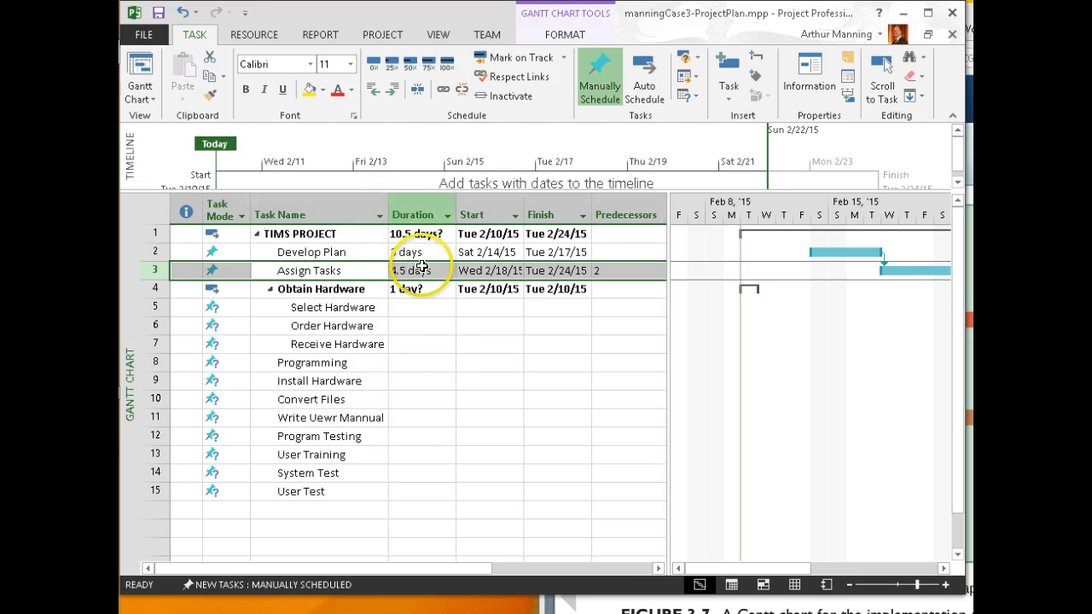
pyautogui.click(431, 309)
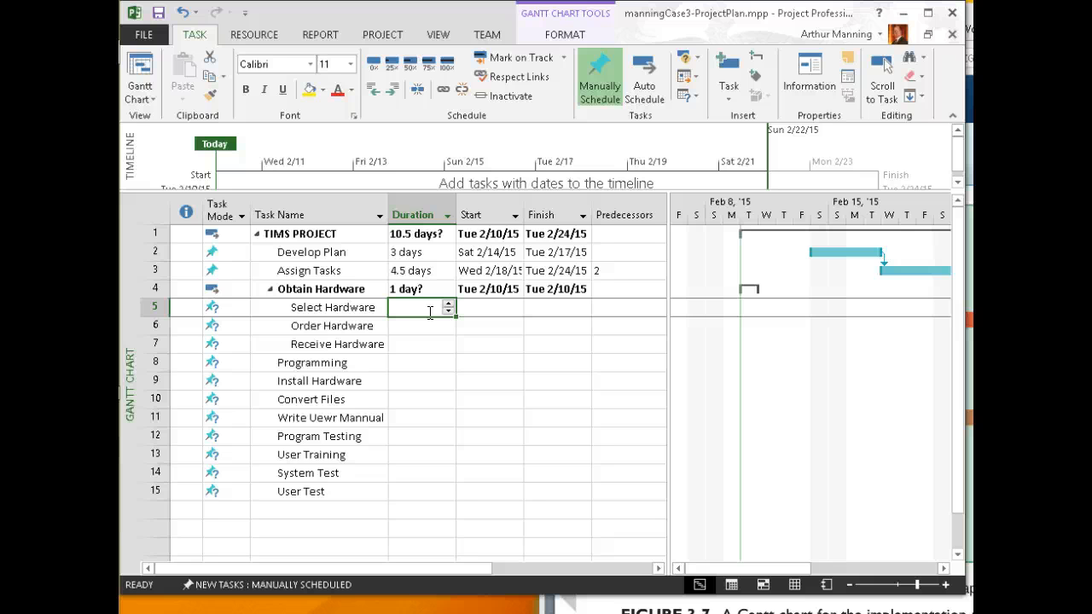
pyautogui.write('3')
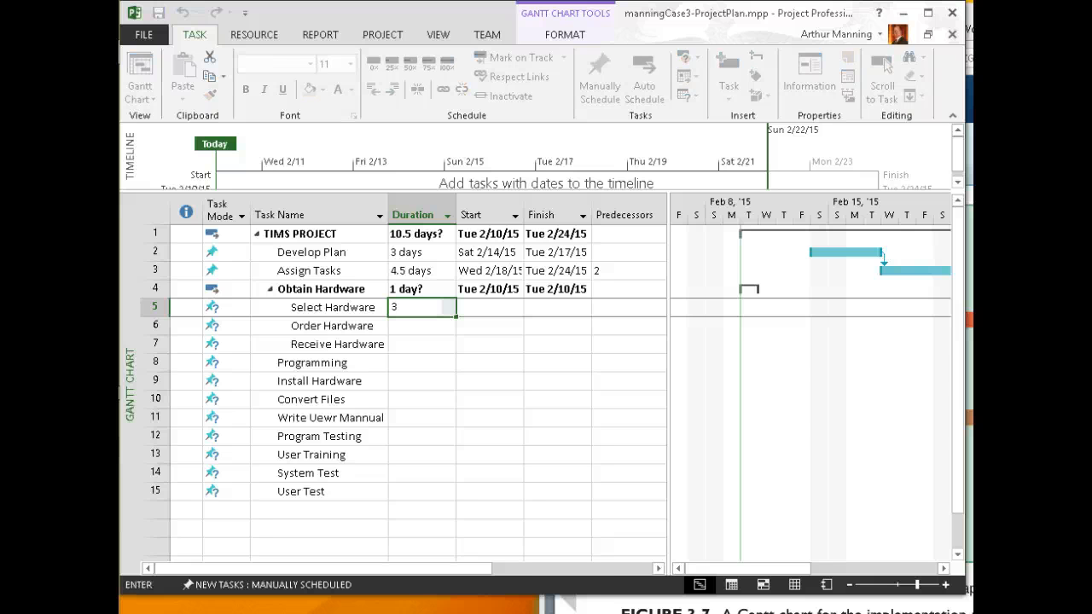
pyautogui.press('Return')
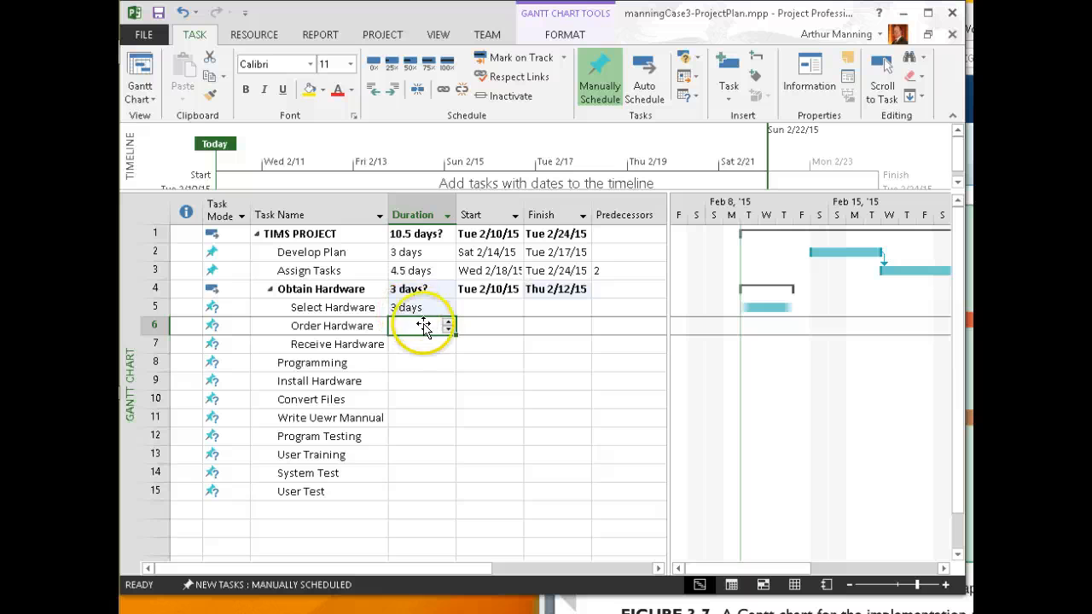
# Raise Select Hardware's duration to 5 days in its Task Information
pyautogui.doubleClick(417, 307)
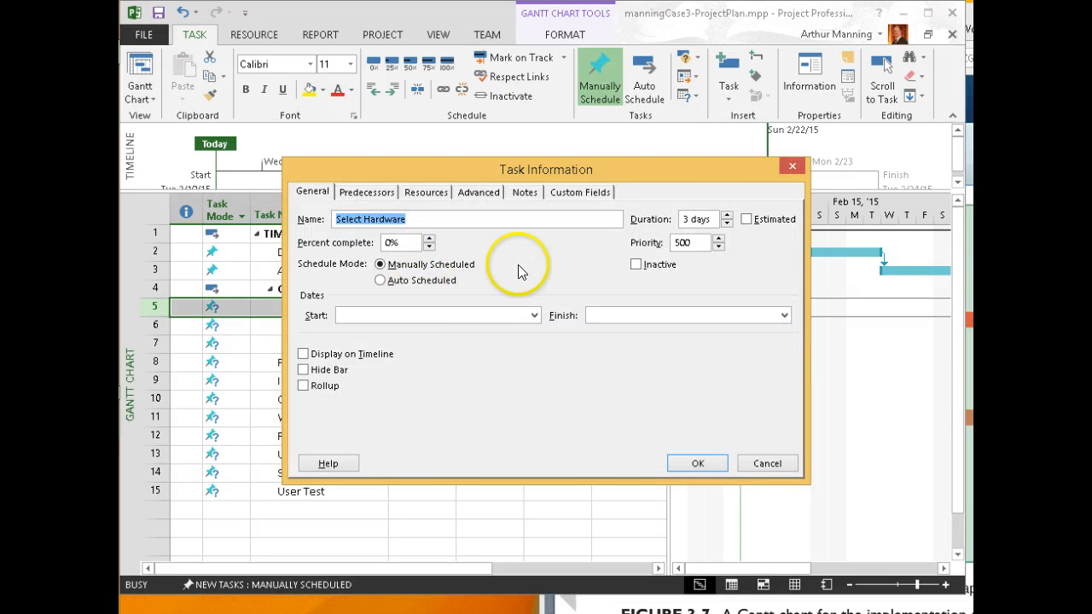
pyautogui.click(727, 216)
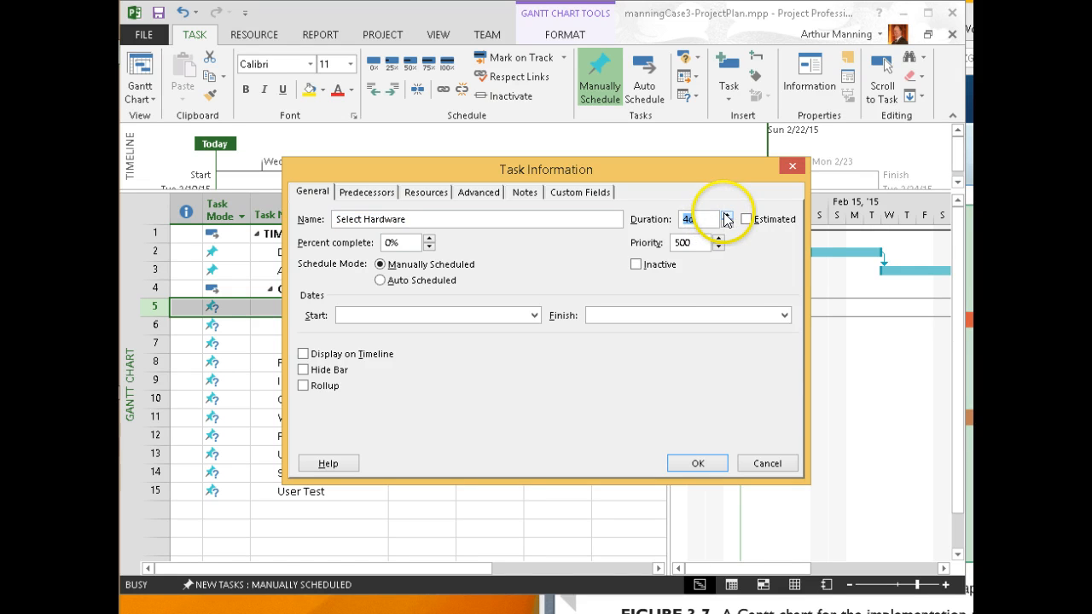
pyautogui.click(698, 462)
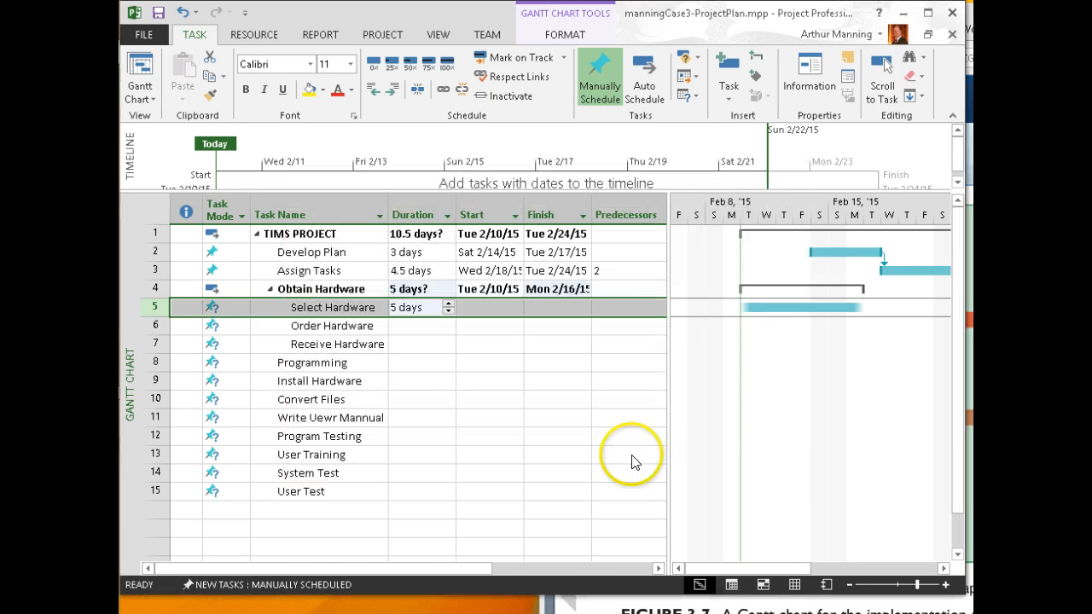
# Set Order Hardware to 1 day and Receive Hardware to 30 days
pyautogui.click(419, 324)
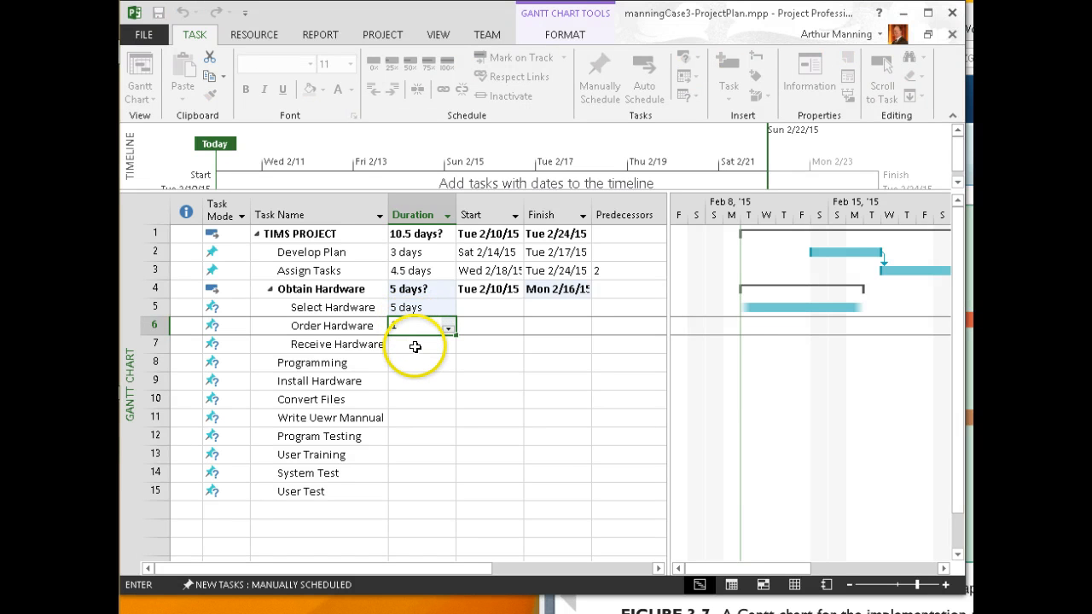
pyautogui.click(414, 346)
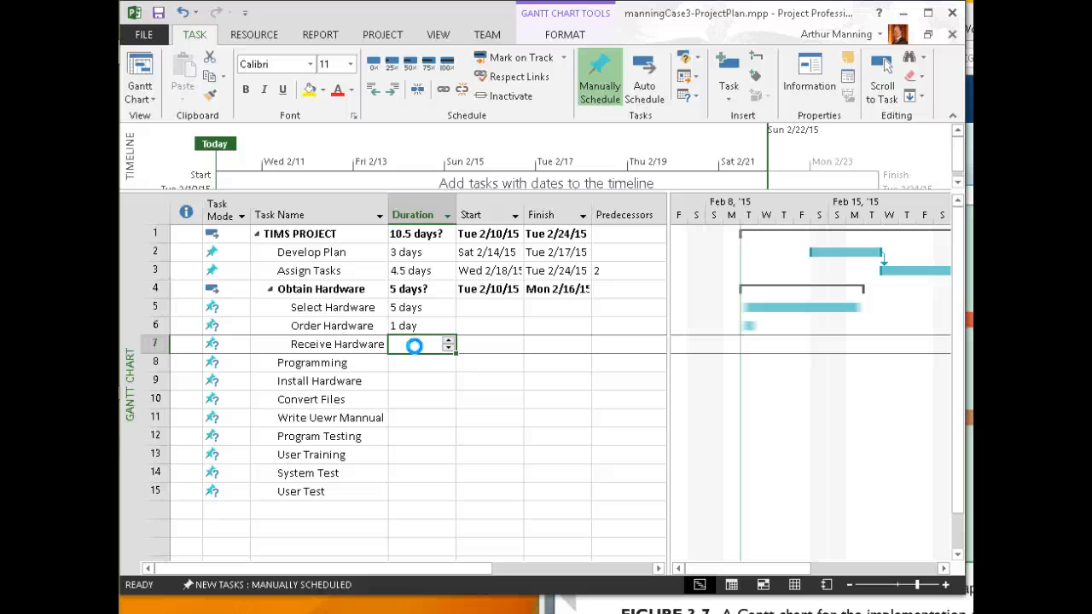
pyautogui.write('30')
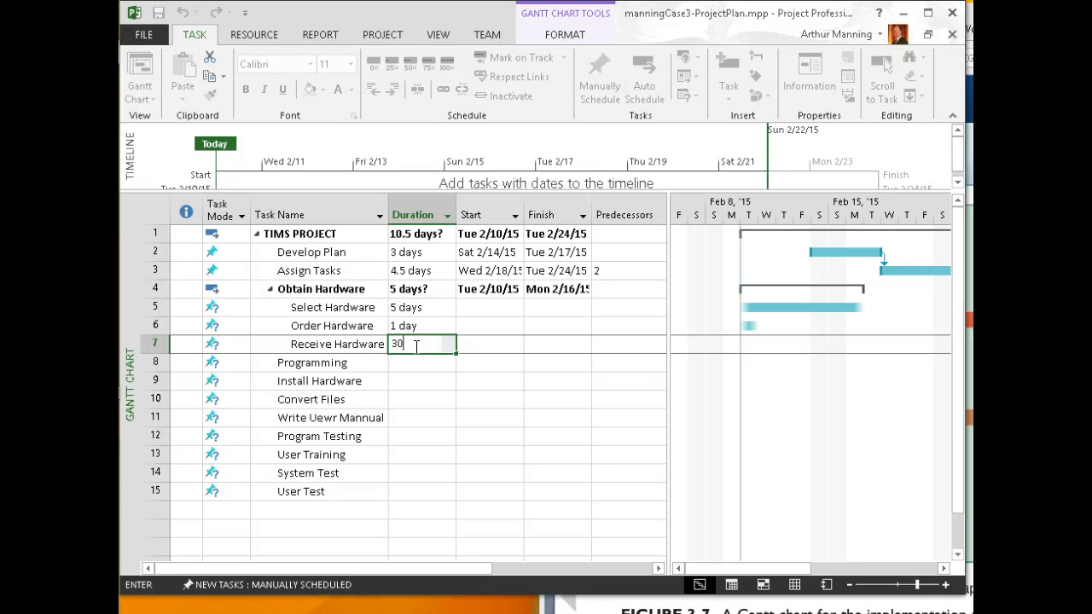
pyautogui.press('Return')
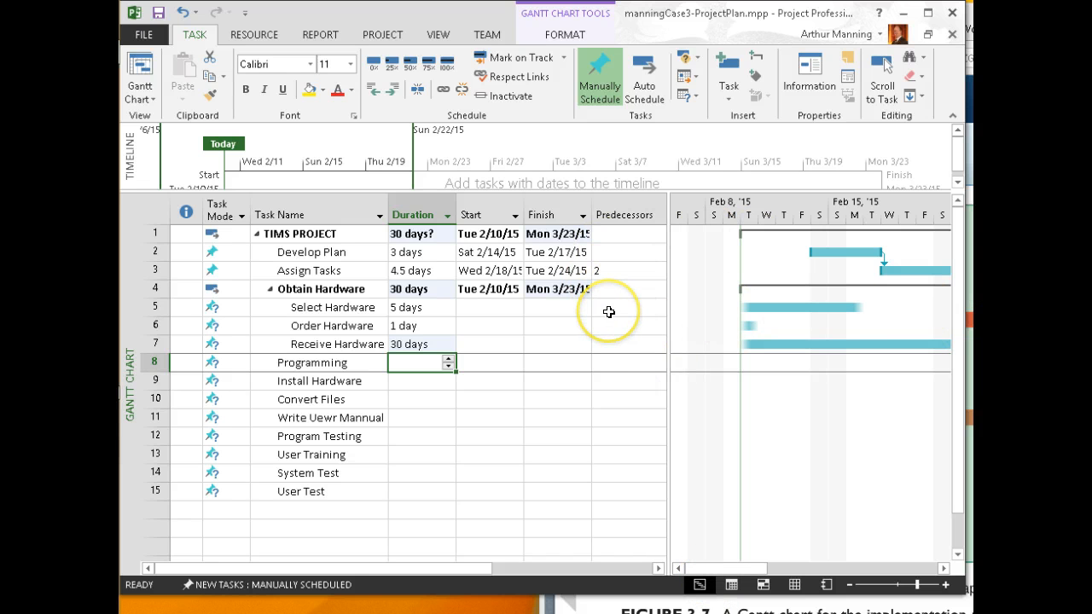
# Give Order Hardware predecessors 5 and 3, after Select Hardware and Assign Tasks
pyautogui.click(613, 328)
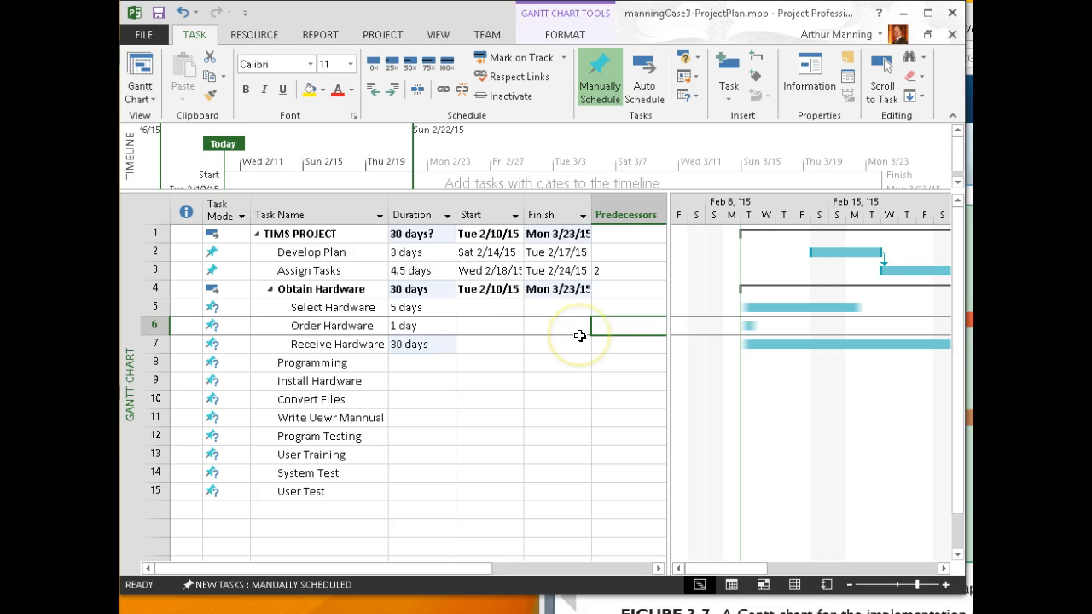
pyautogui.write('5')
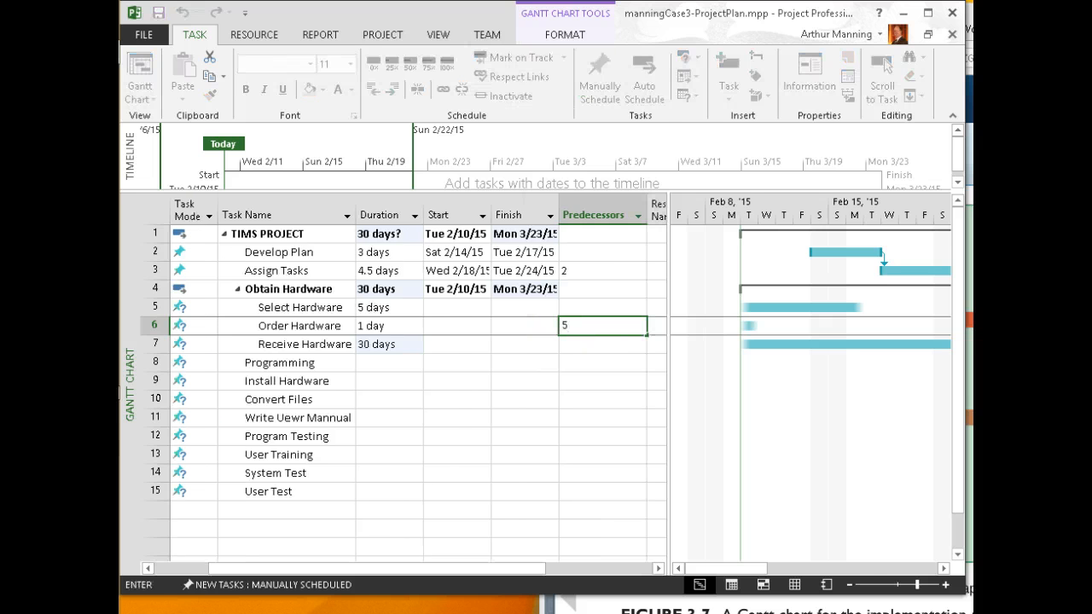
pyautogui.press('Return')
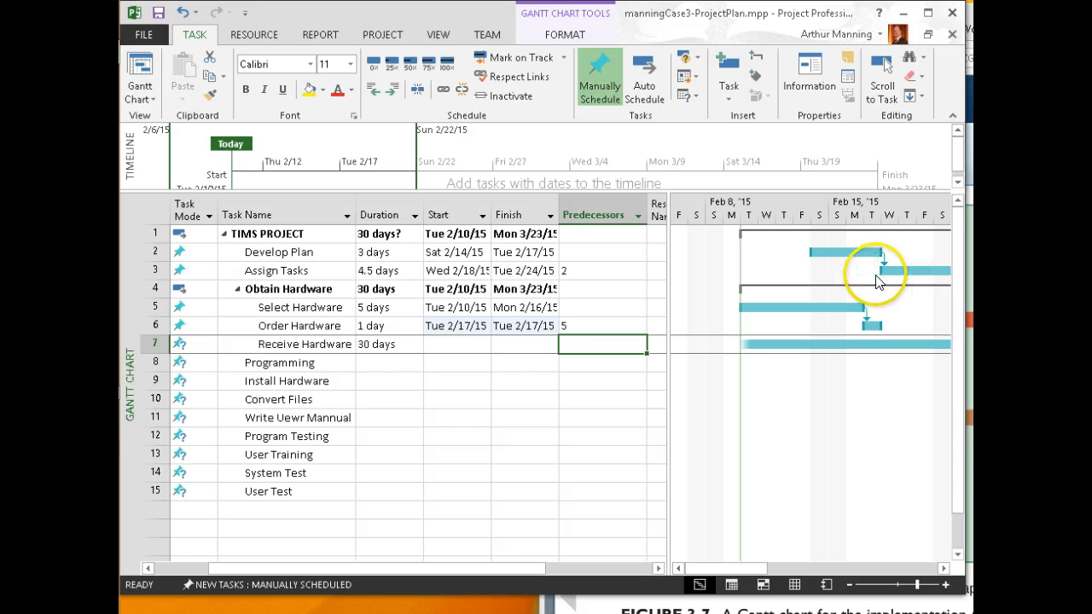
pyautogui.click(578, 325)
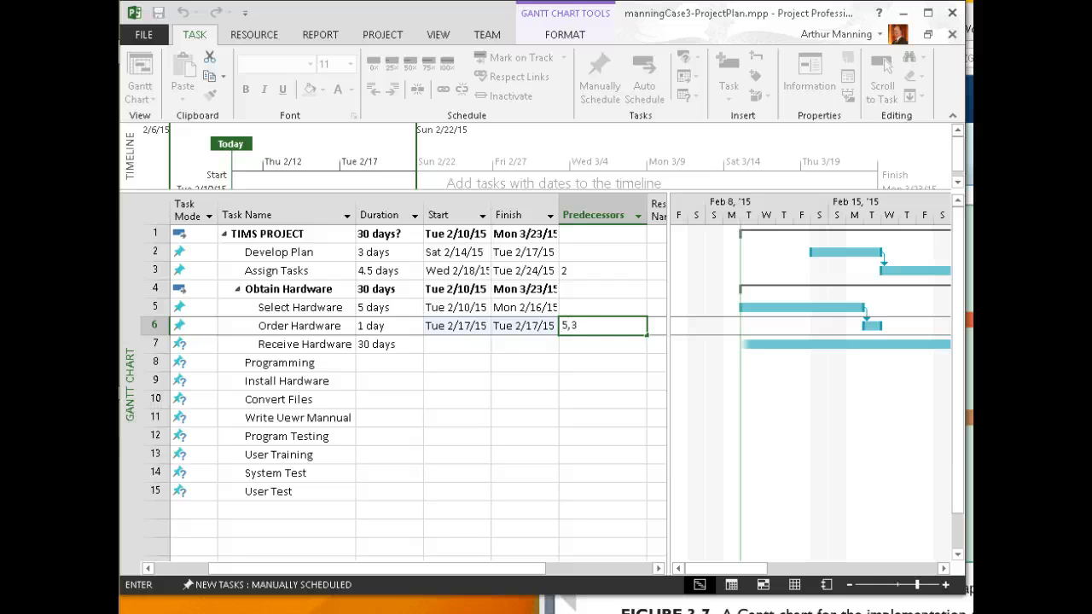
pyautogui.press('Return')
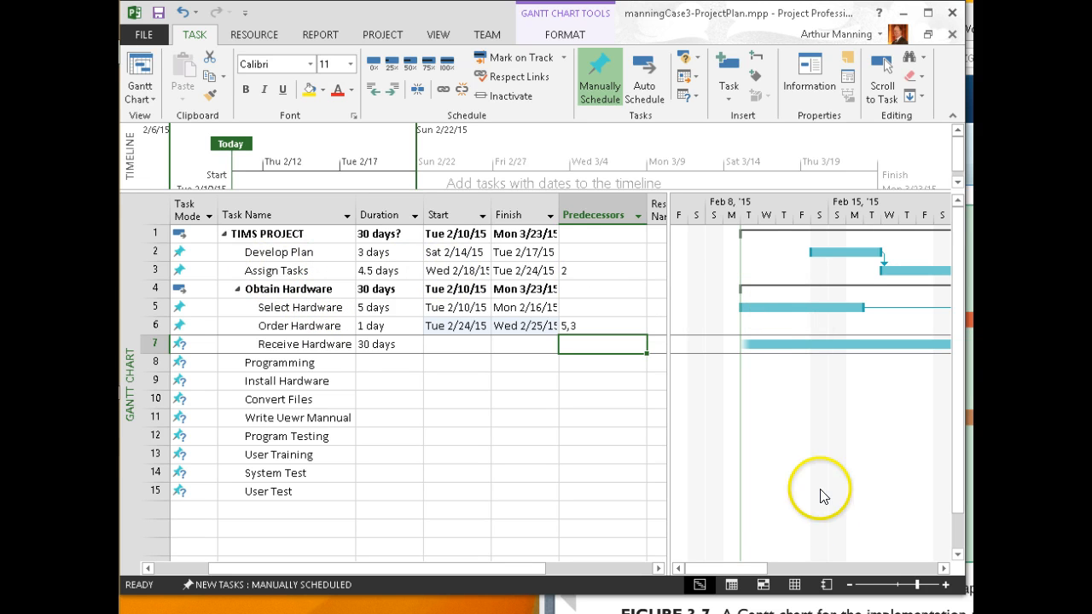
# Scroll the Gantt chart to inspect Order Hardware's new links
pyautogui.moveTo(739, 570); pyautogui.dragTo(797, 570)
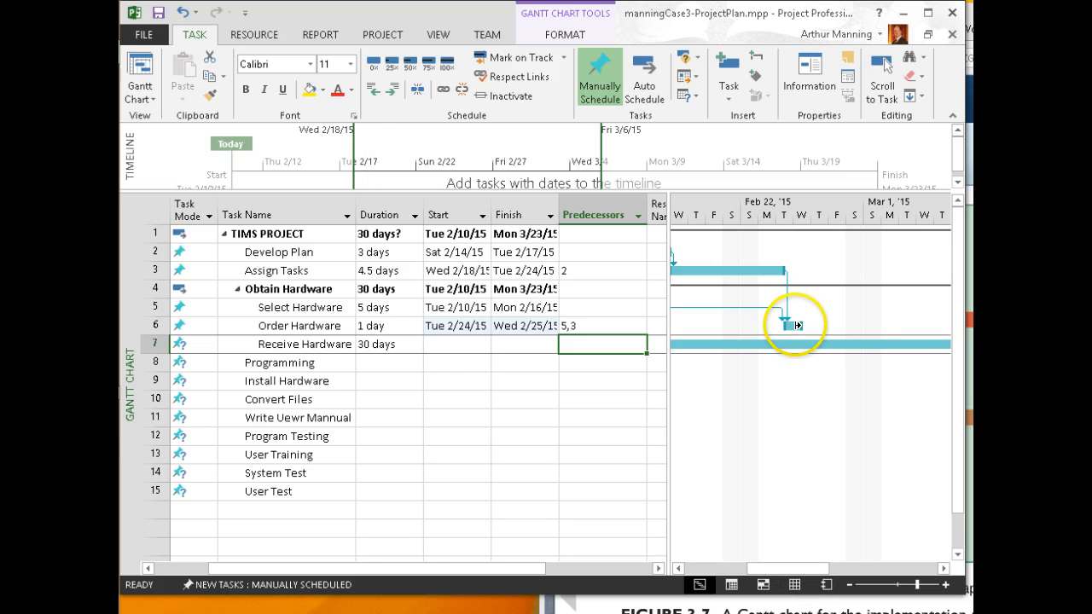
pyautogui.moveTo(795, 325)
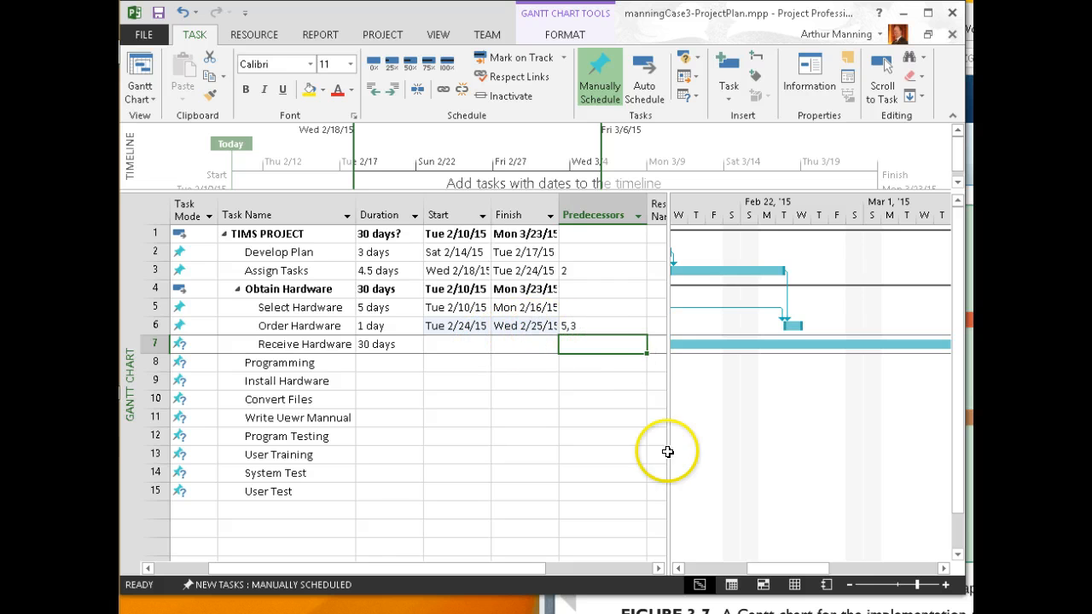
pyautogui.moveTo(761, 571); pyautogui.dragTo(722, 569)
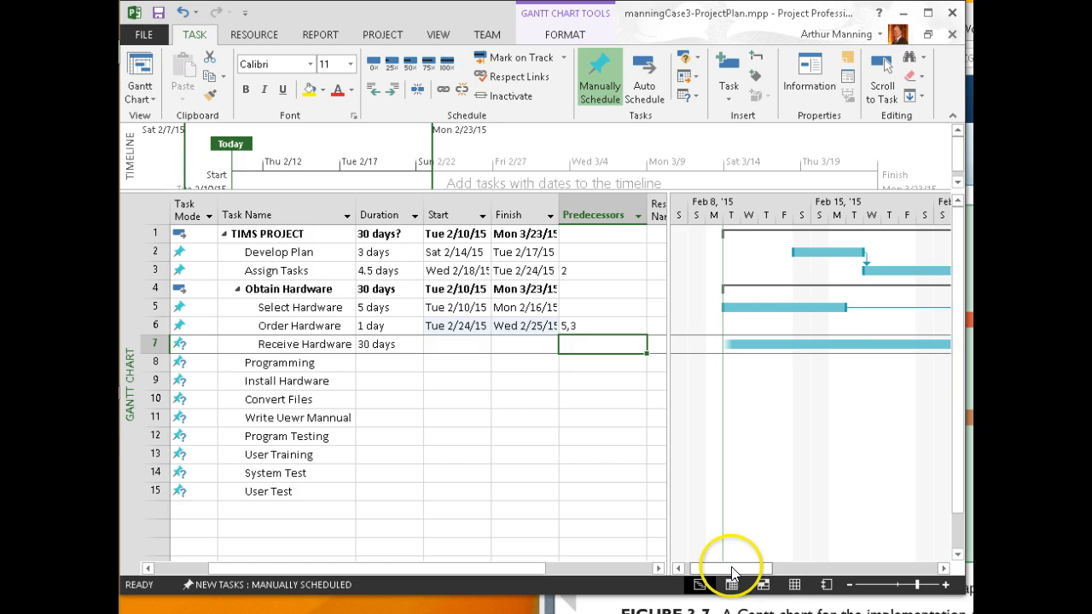
pyautogui.moveTo(716, 568); pyautogui.dragTo(794, 569)
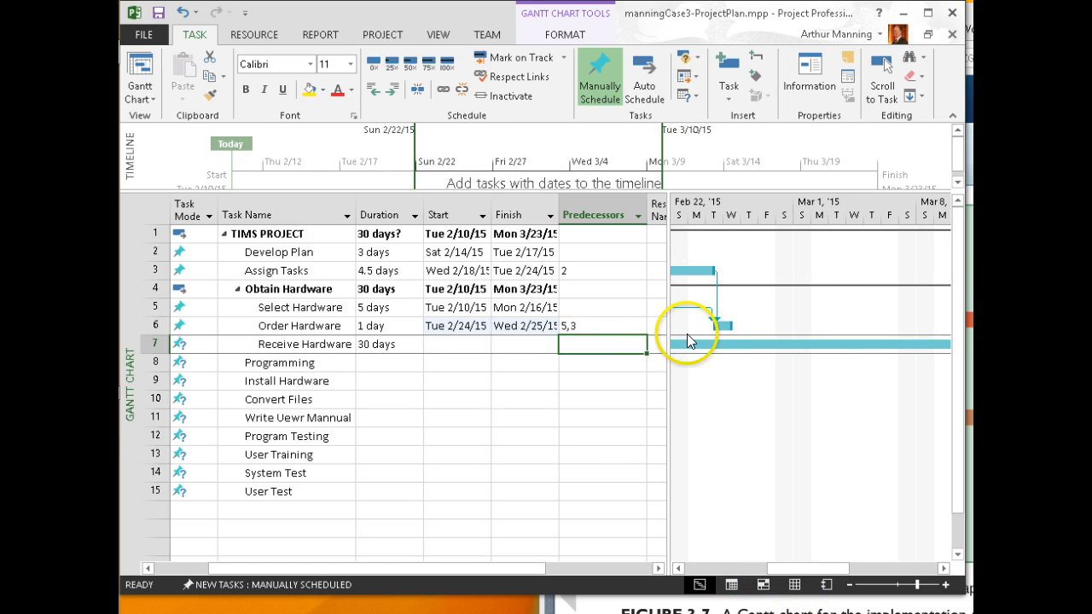
pyautogui.moveTo(783, 570); pyautogui.dragTo(709, 571)
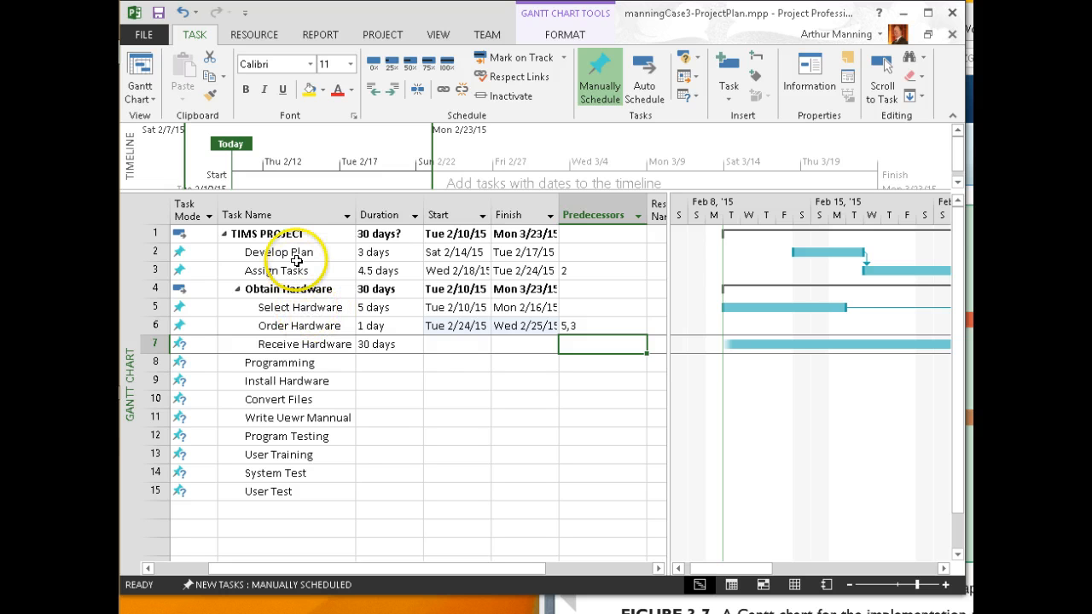
# Link Select Hardware after Develop Plan by entering predecessor 2
pyautogui.click(583, 309)
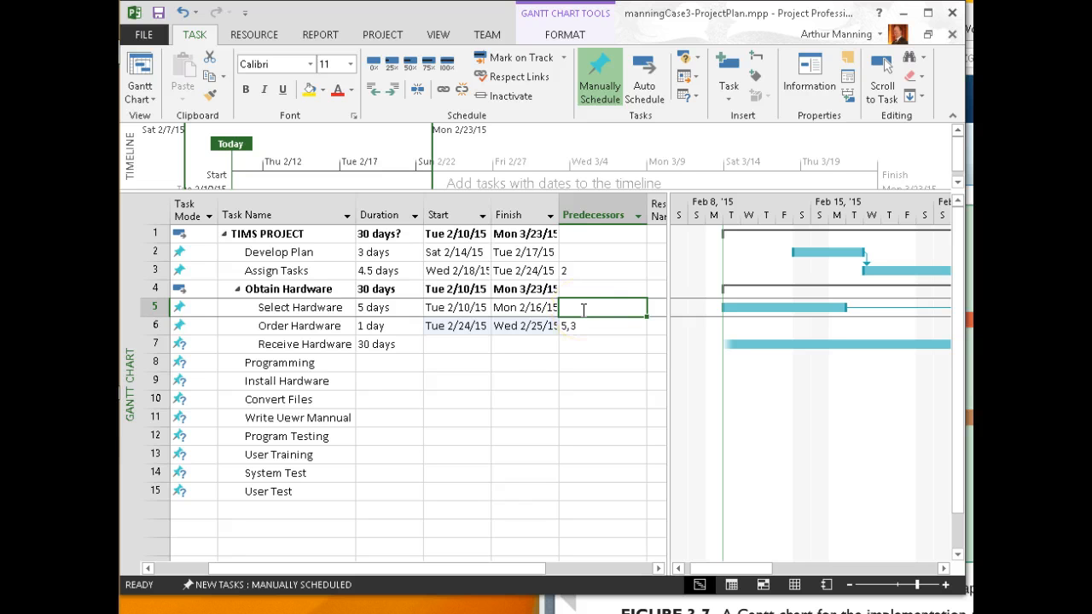
pyautogui.write('2')
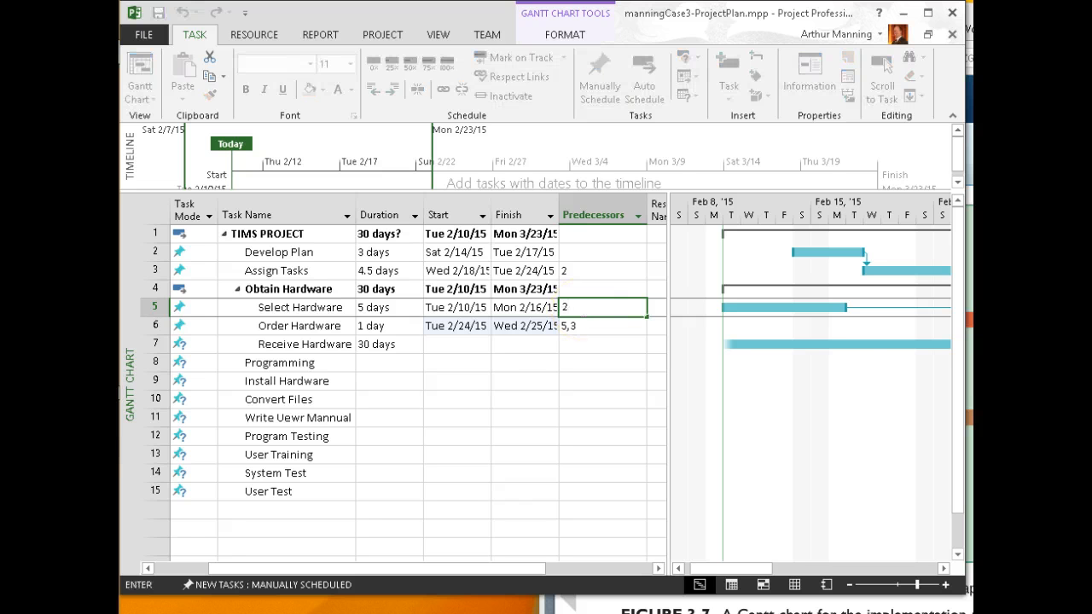
pyautogui.press('Return')
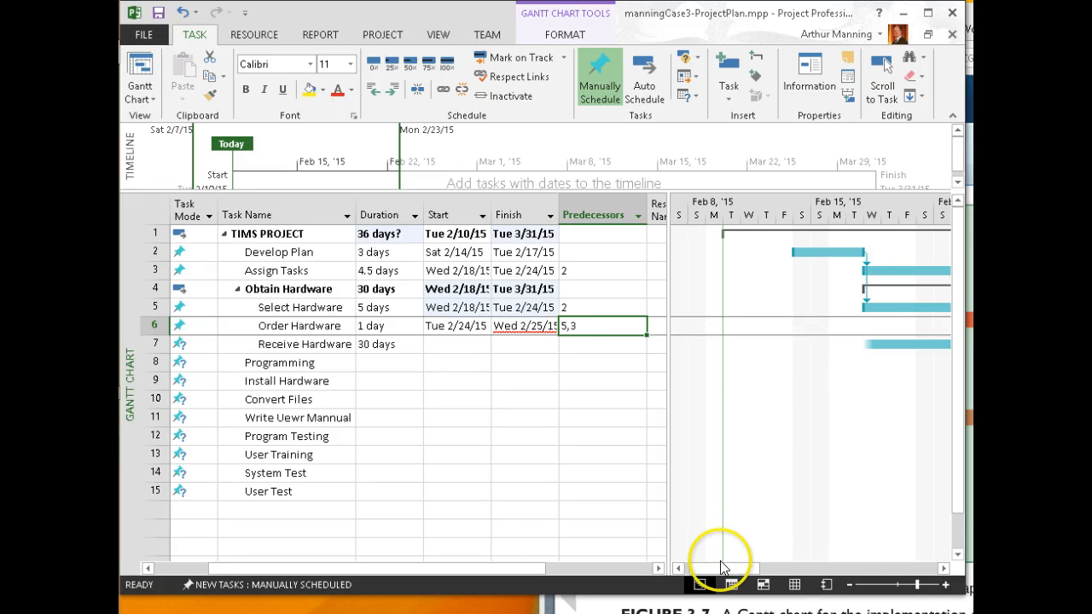
pyautogui.moveTo(723, 570); pyautogui.dragTo(794, 572)
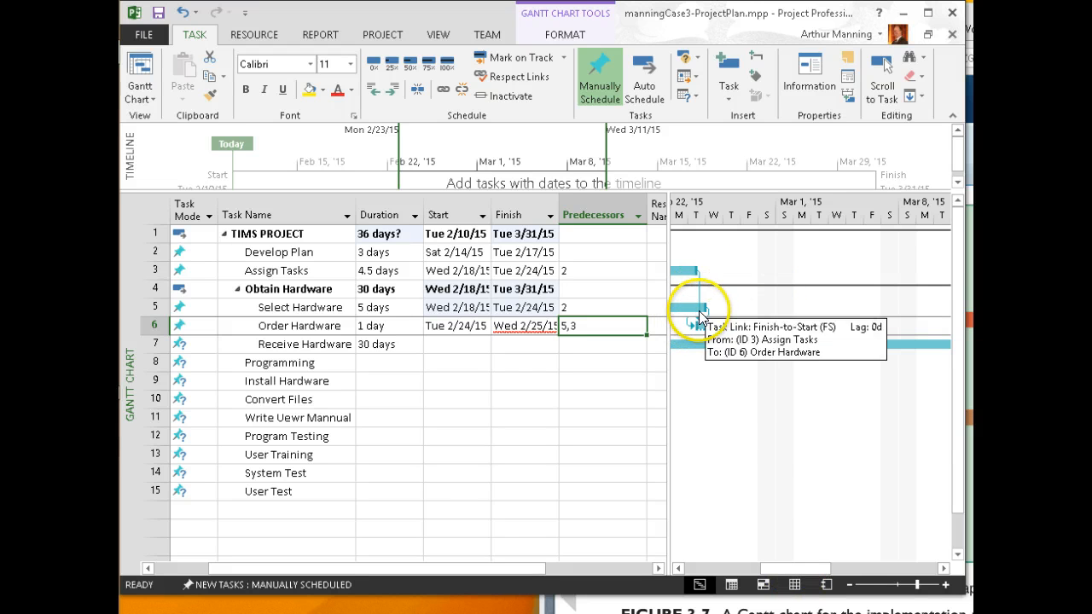
pyautogui.moveTo(785, 570); pyautogui.dragTo(758, 570)
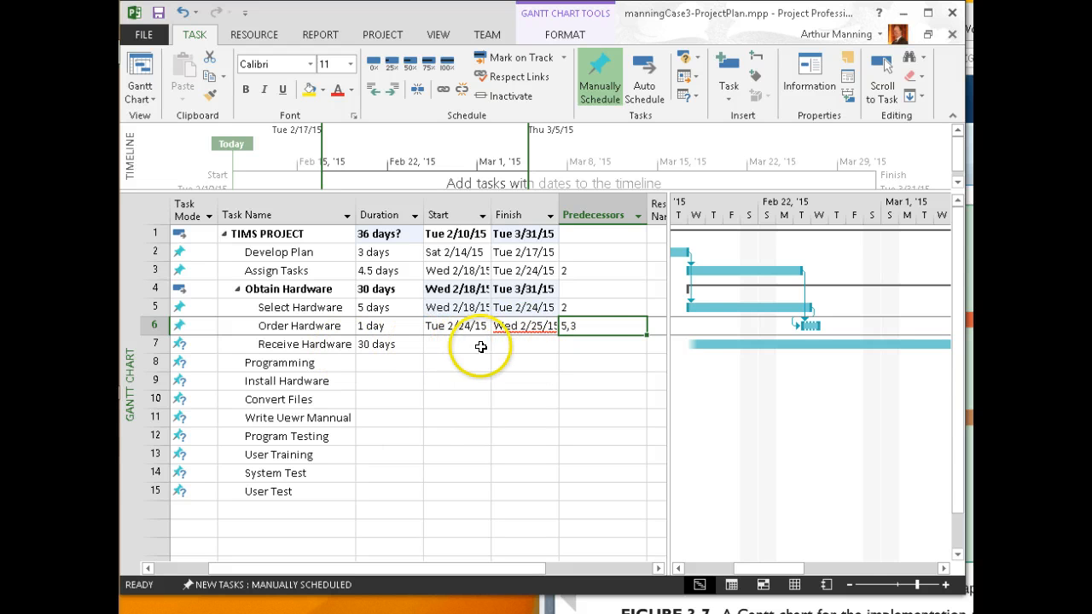
# Make Receive Hardware follow Order Hardware with predecessor 6
pyautogui.click(587, 345)
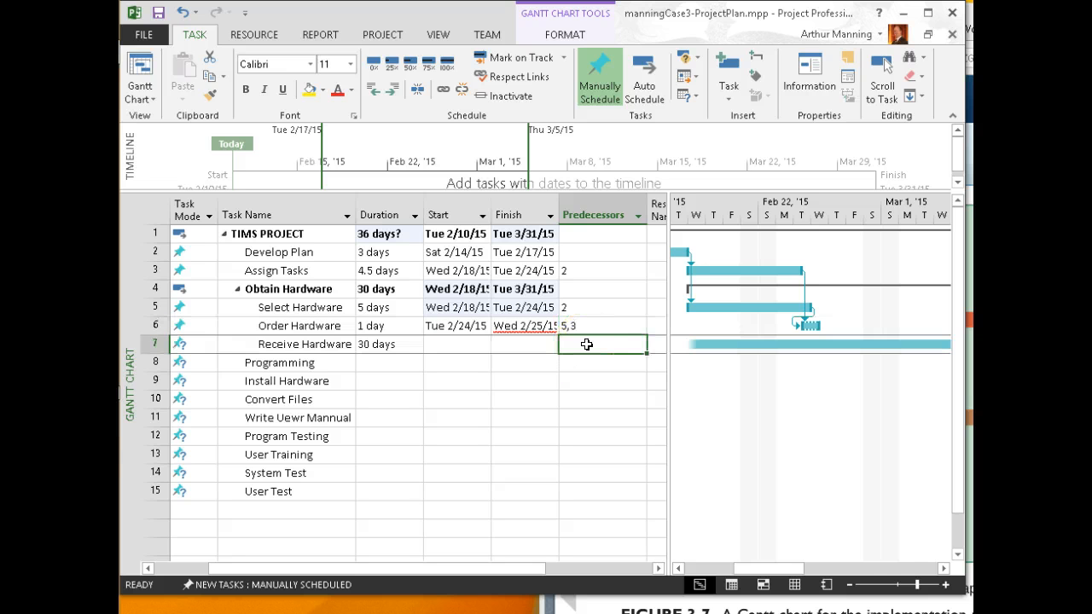
pyautogui.write('6')
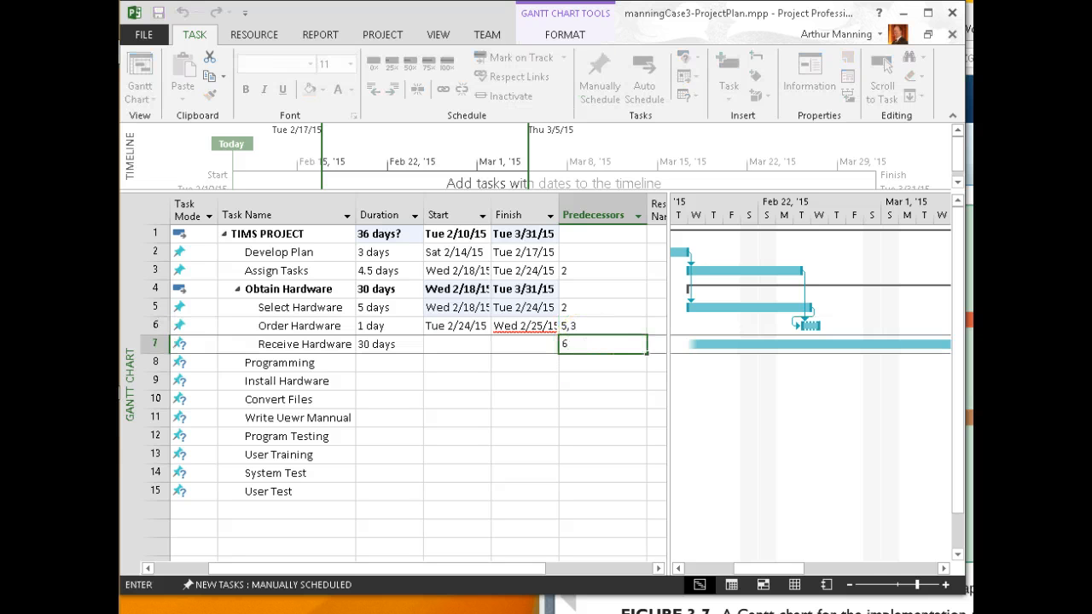
pyautogui.press('Return')
pyautogui.click(599, 360)
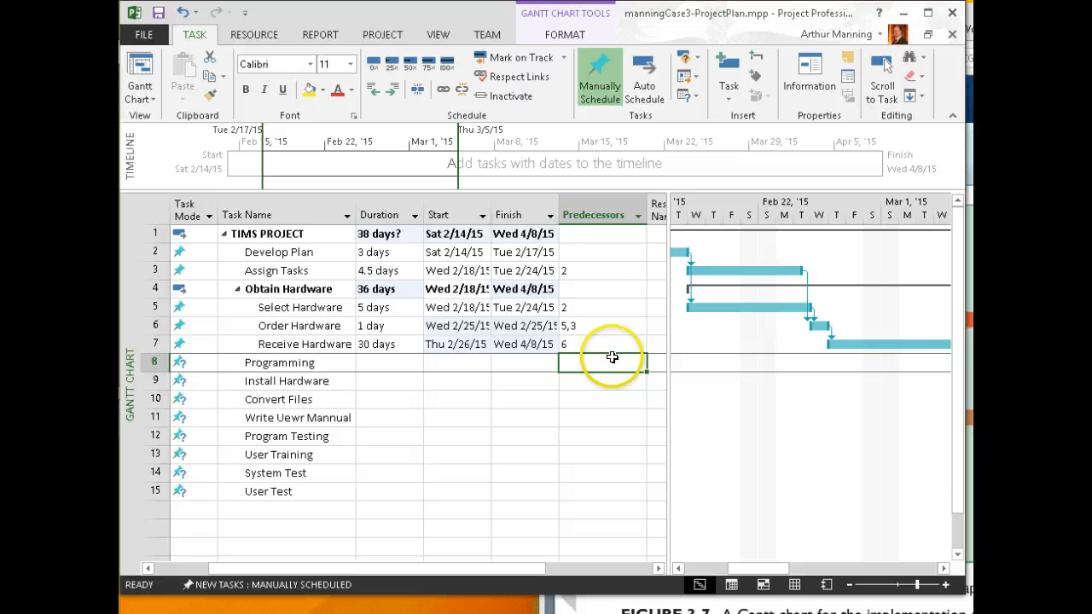
pyautogui.moveTo(756, 570)
pyautogui.mouseDown()
pyautogui.moveTo(721, 570)
pyautogui.moveTo(749, 570)
pyautogui.mouseUp()
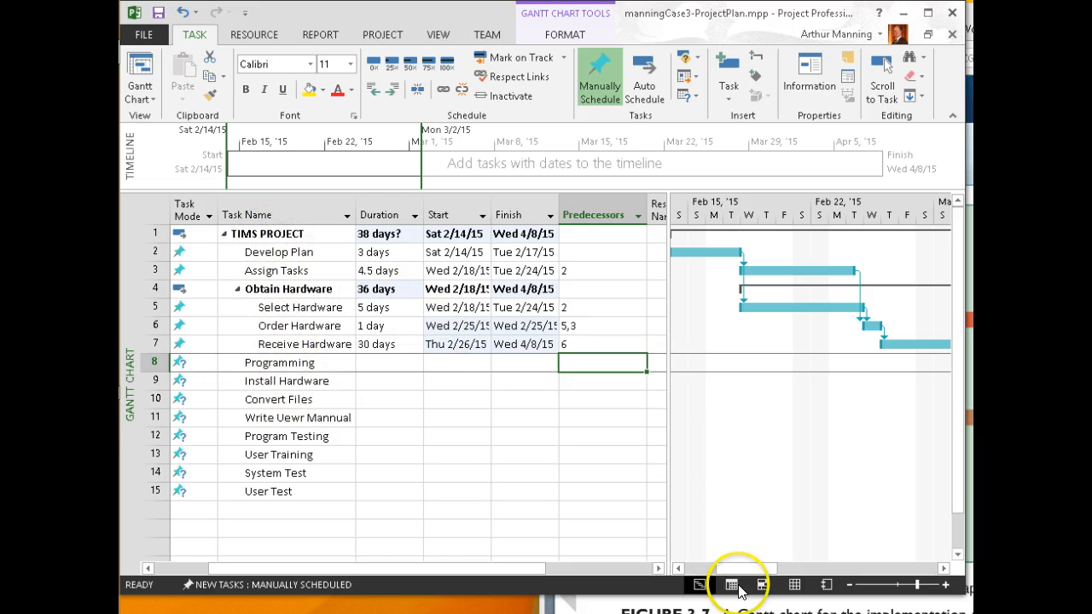
# Narrow the task table and scroll it to show the Duration through Resource Names columns
pyautogui.moveTo(754, 570); pyautogui.dragTo(724, 565)
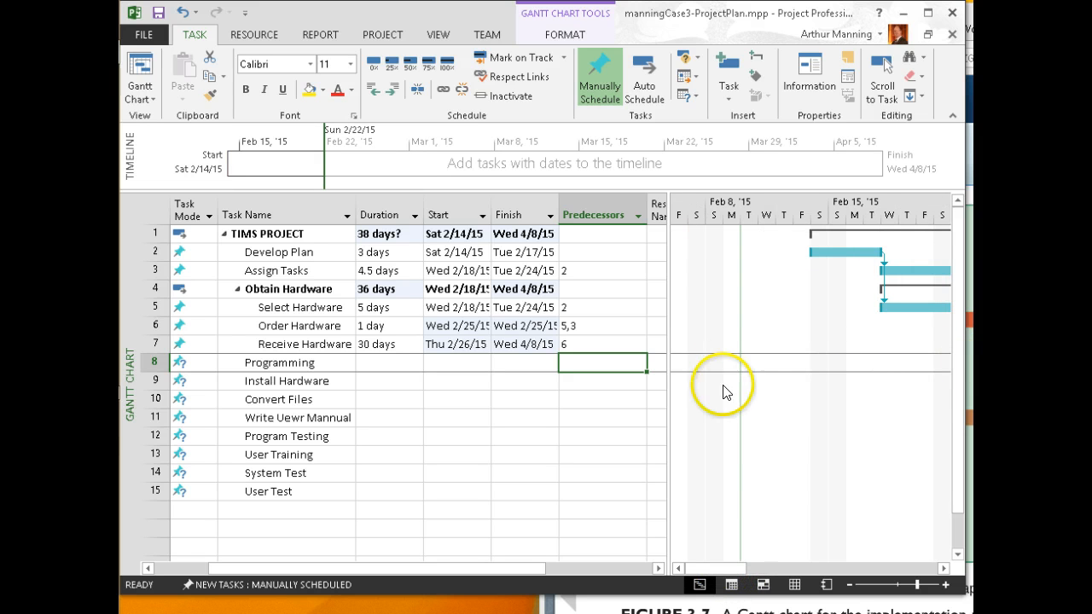
pyautogui.moveTo(739, 569); pyautogui.dragTo(772, 567)
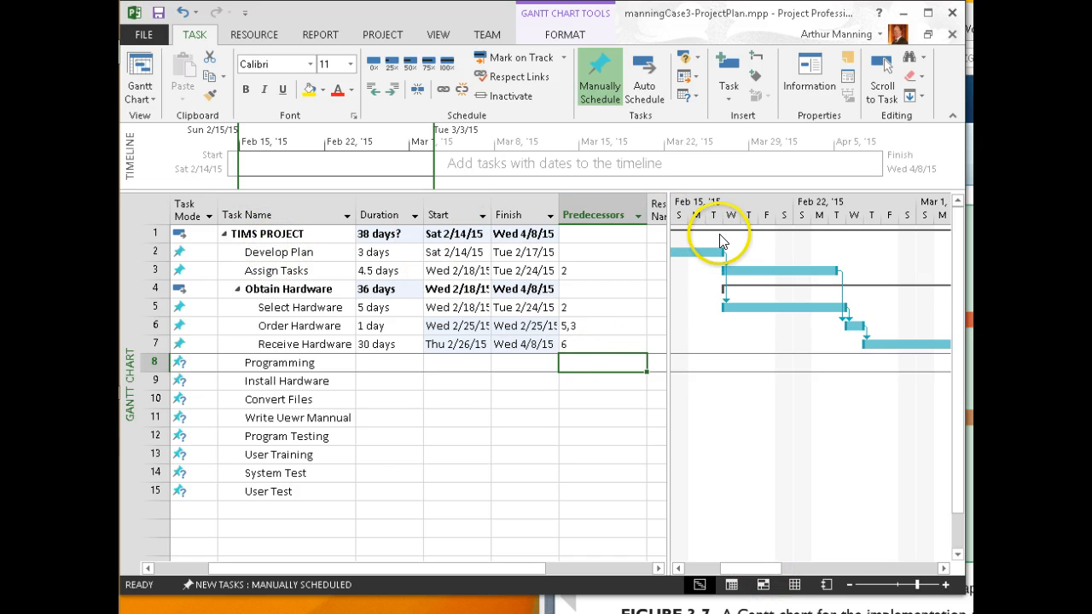
pyautogui.moveTo(665, 249); pyautogui.dragTo(565, 248)
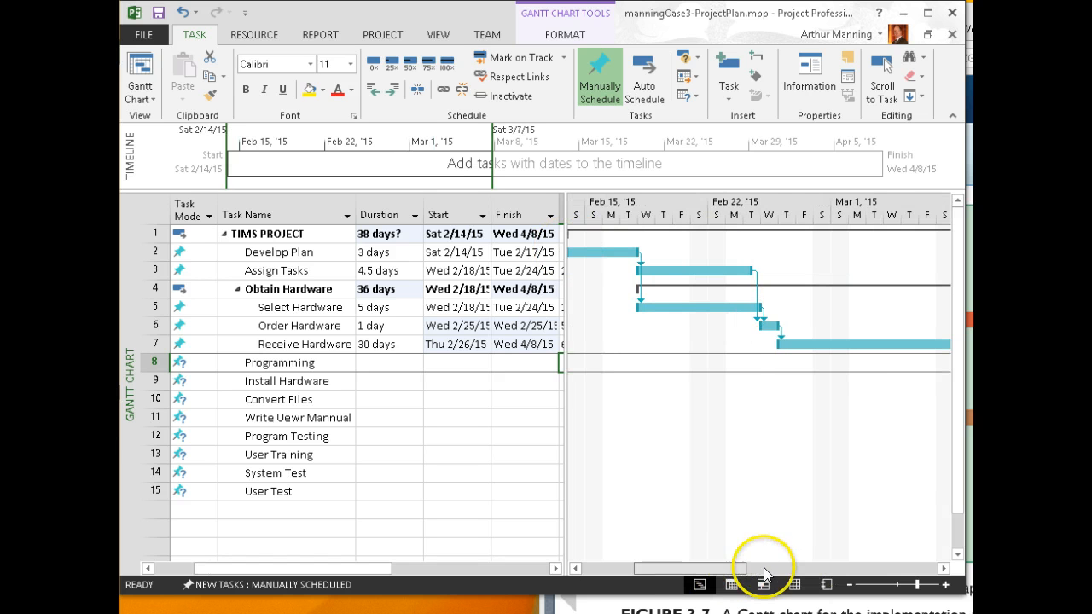
pyautogui.moveTo(766, 571)
pyautogui.mouseDown()
pyautogui.moveTo(913, 572)
pyautogui.moveTo(705, 573)
pyautogui.mouseUp()
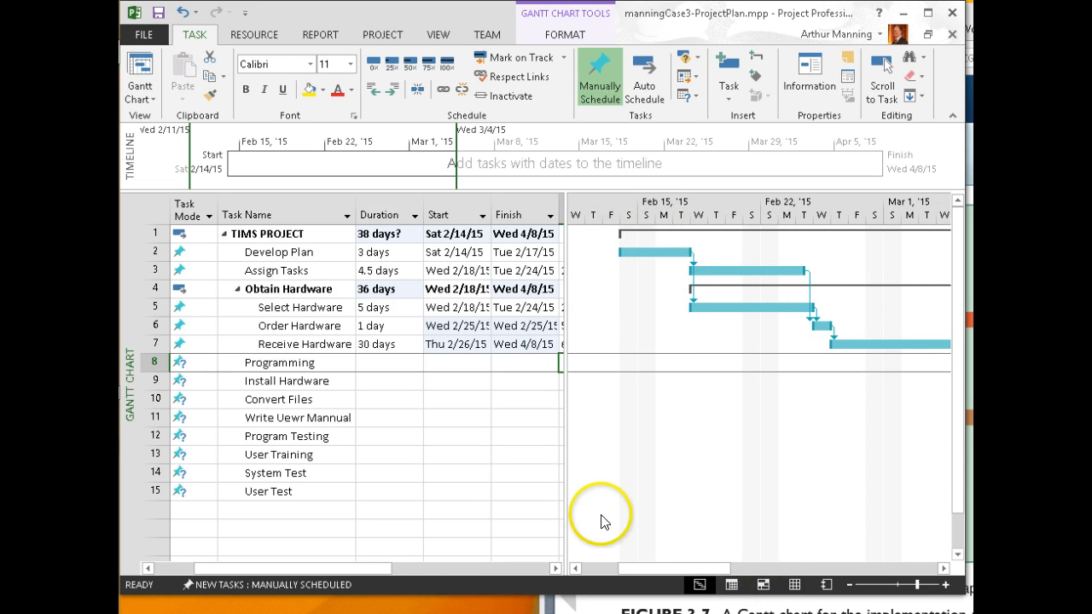
pyautogui.moveTo(378, 568); pyautogui.dragTo(470, 569)
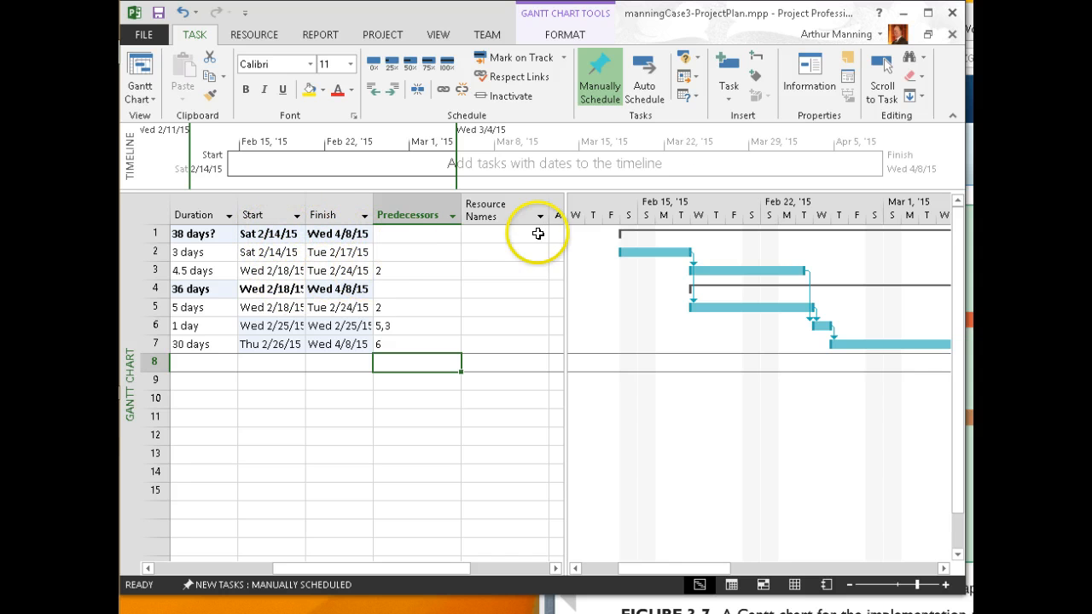
# Switch the Programming task to Auto Schedule
pyautogui.click(643, 75)
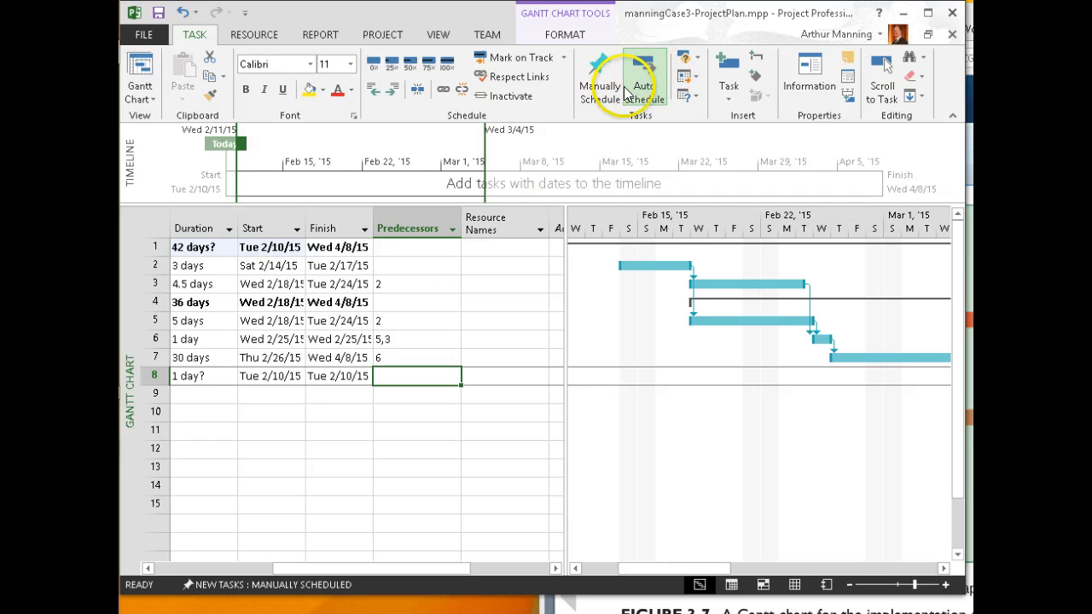
pyautogui.click(604, 95)
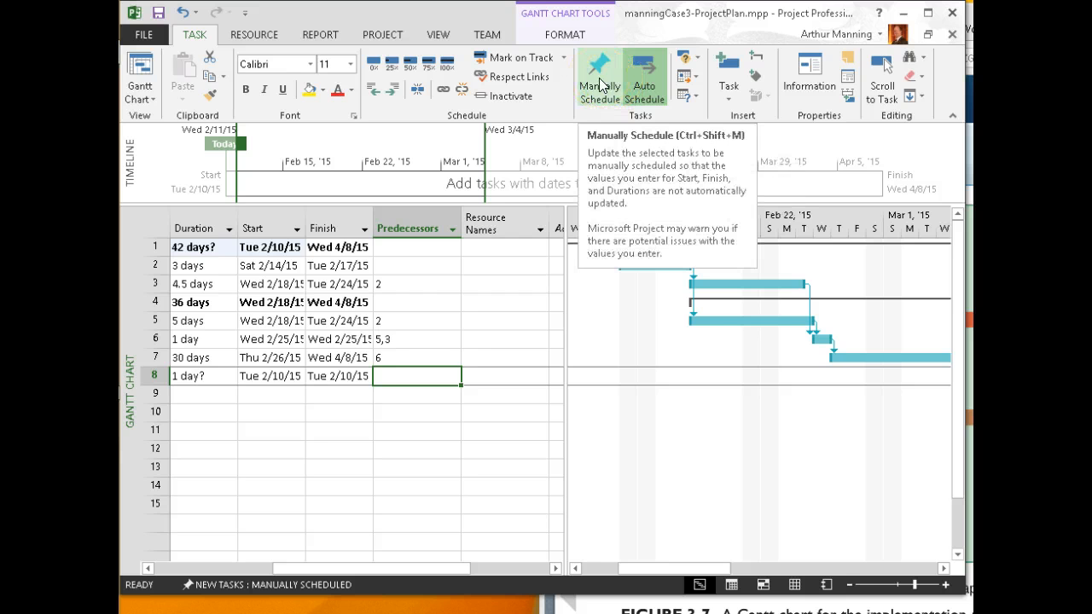
pyautogui.click(652, 77)
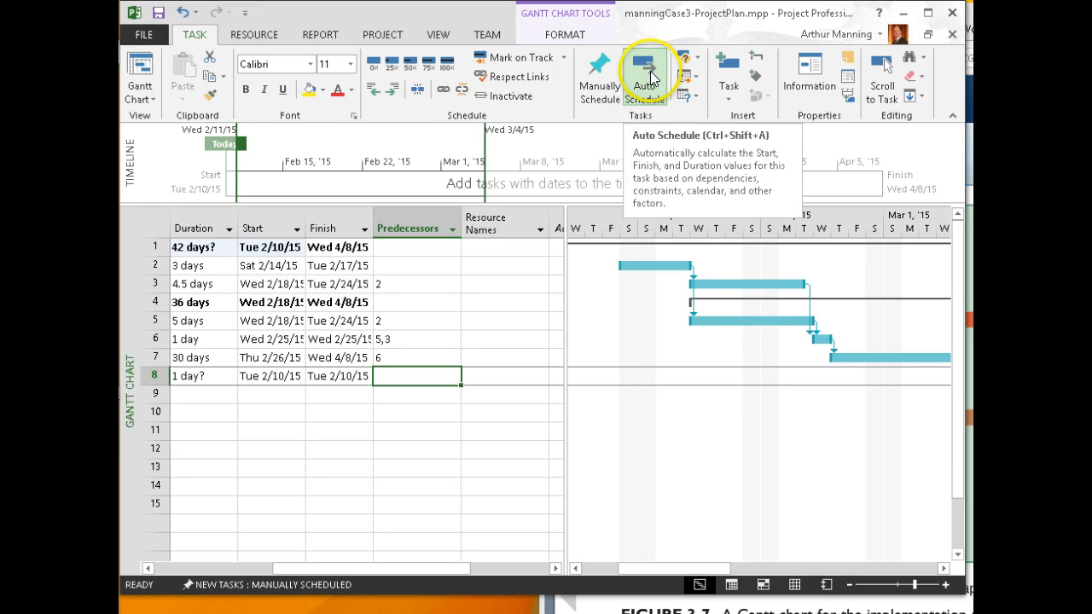
pyautogui.moveTo(688, 570); pyautogui.dragTo(631, 568)
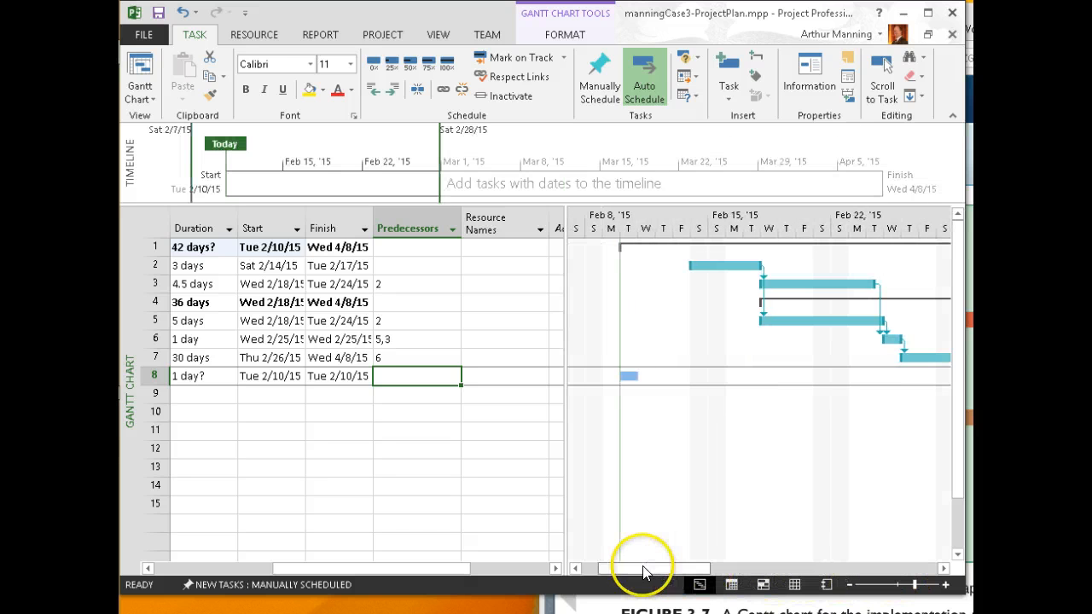
pyautogui.click(600, 83)
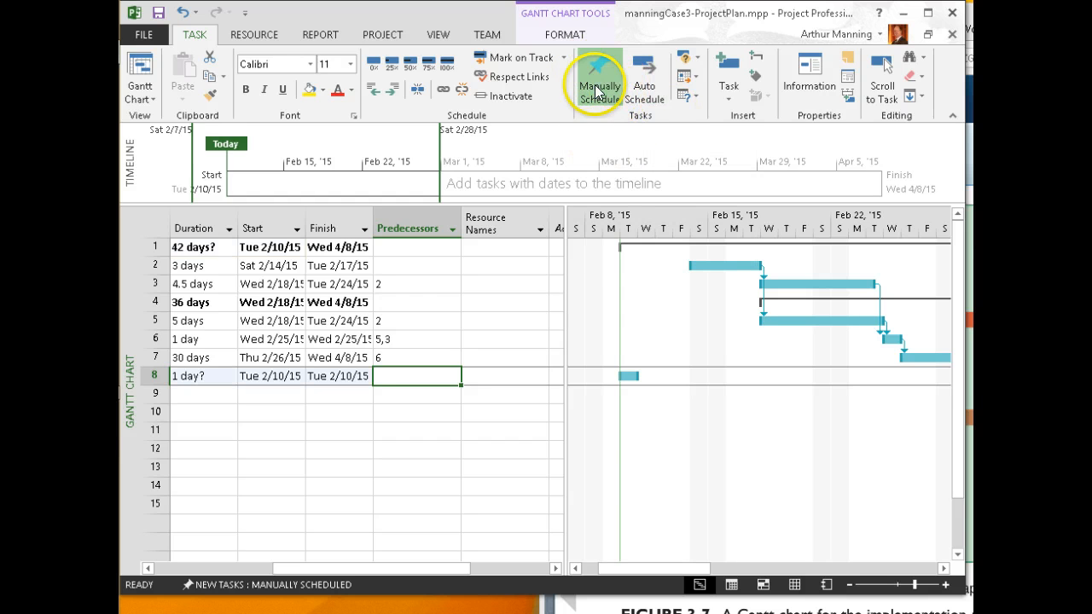
pyautogui.click(645, 86)
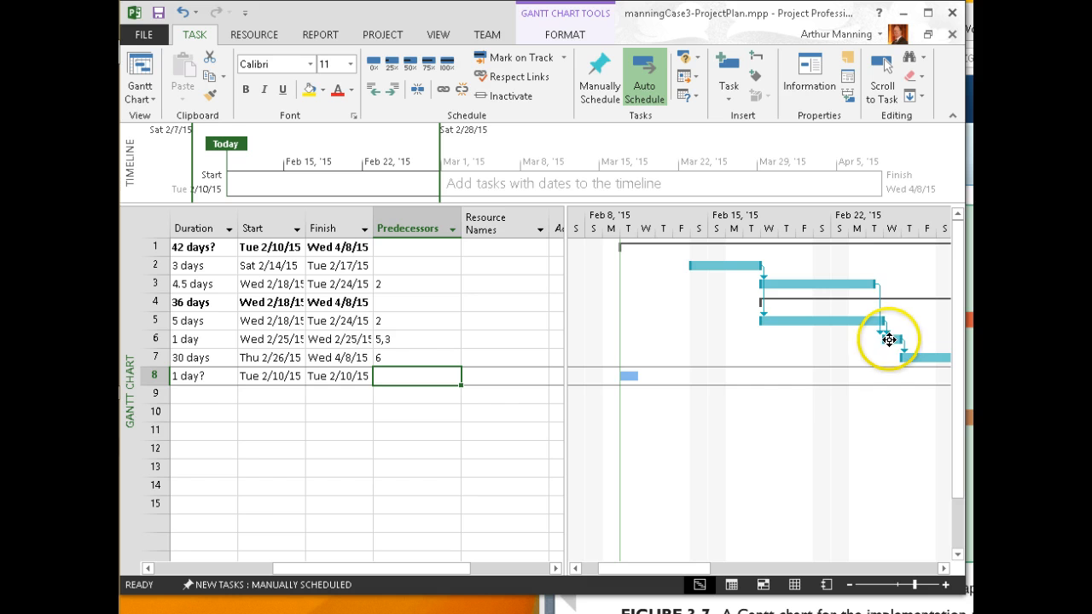
pyautogui.moveTo(894, 339)
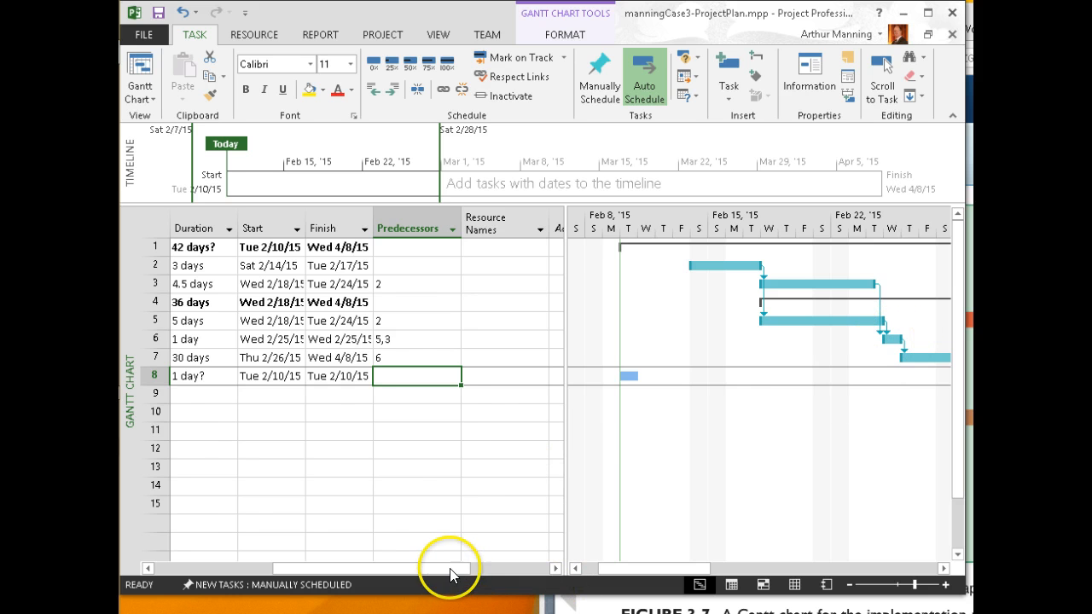
pyautogui.moveTo(450, 574); pyautogui.dragTo(357, 577)
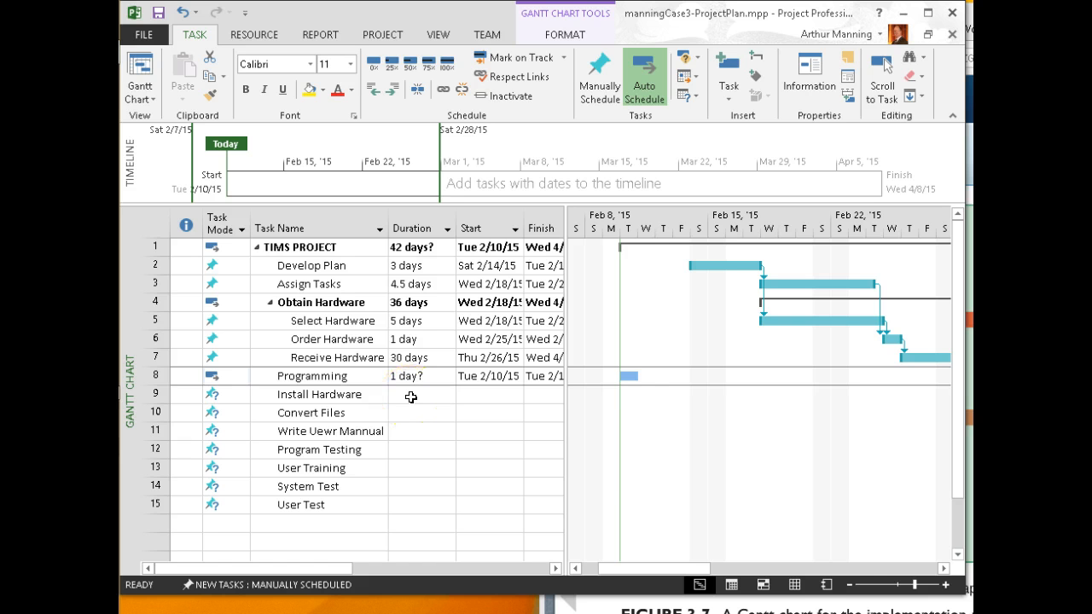
# Give the Programming task a 30-day duration
pyautogui.click(398, 377)
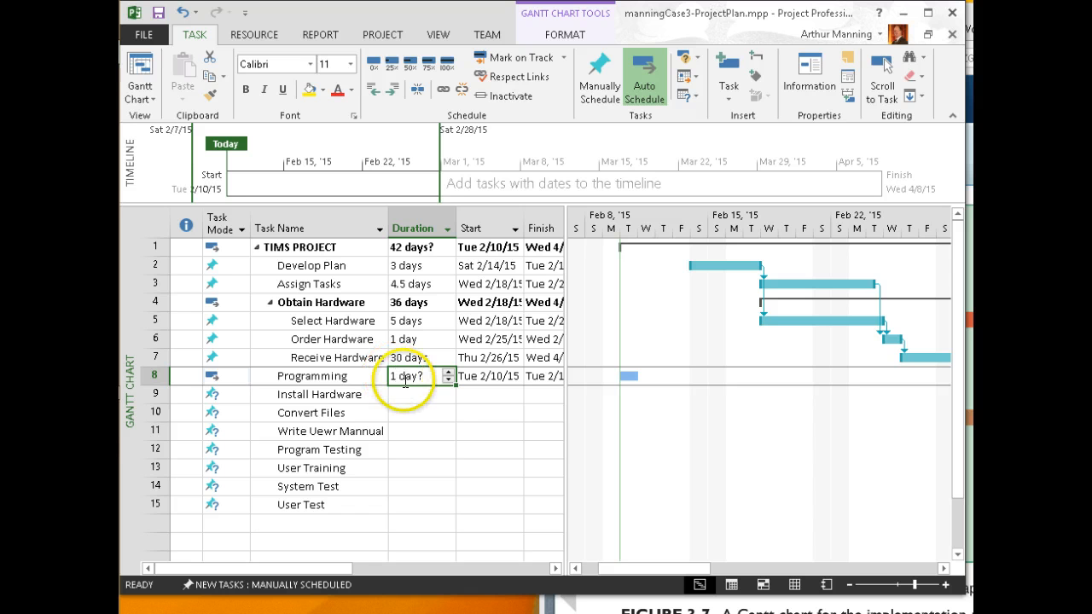
pyautogui.click(400, 378)
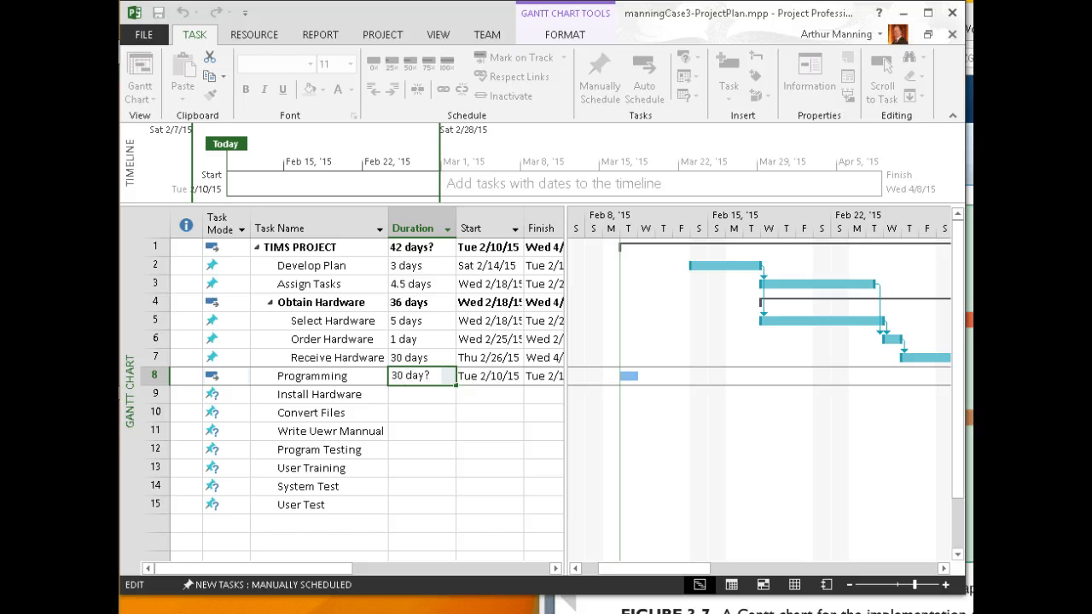
pyautogui.write('30')
pyautogui.press('Return')
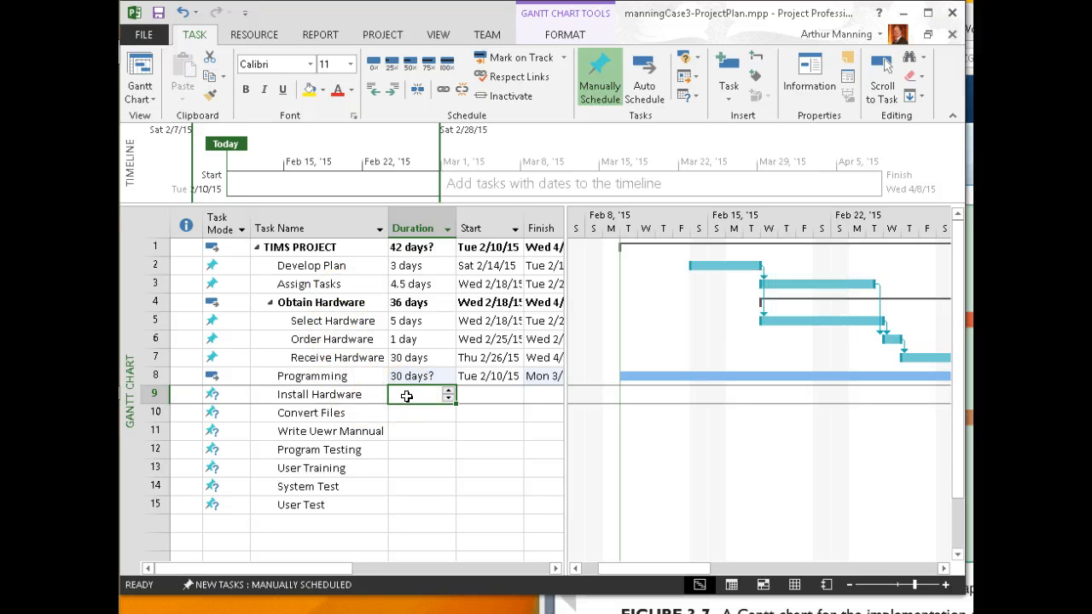
# Give Install Hardware a 5-day duration
pyautogui.write('5')
pyautogui.press('Return')
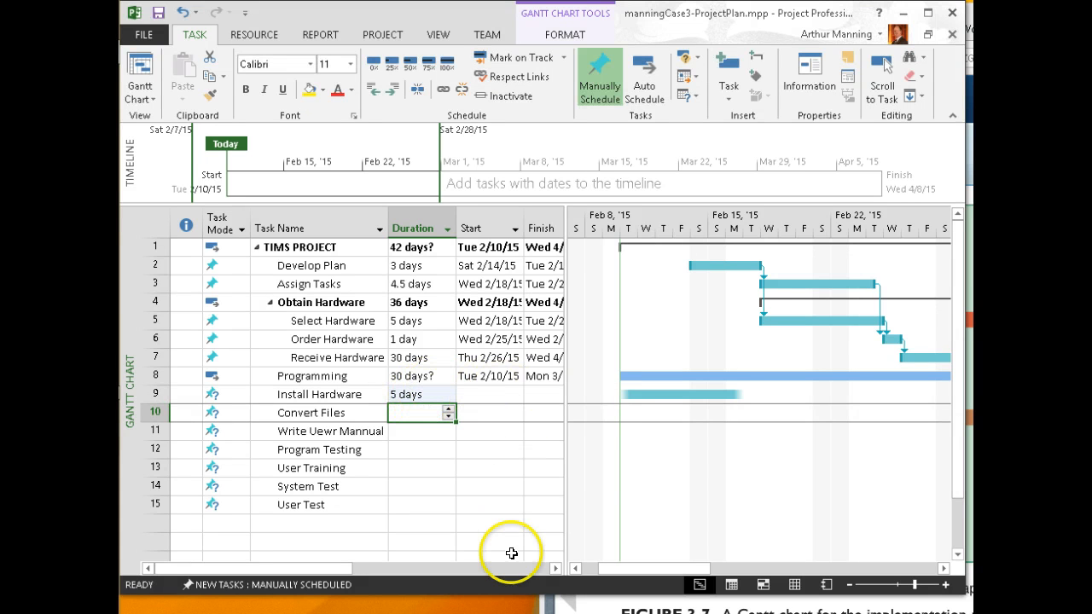
pyautogui.click(555, 569)
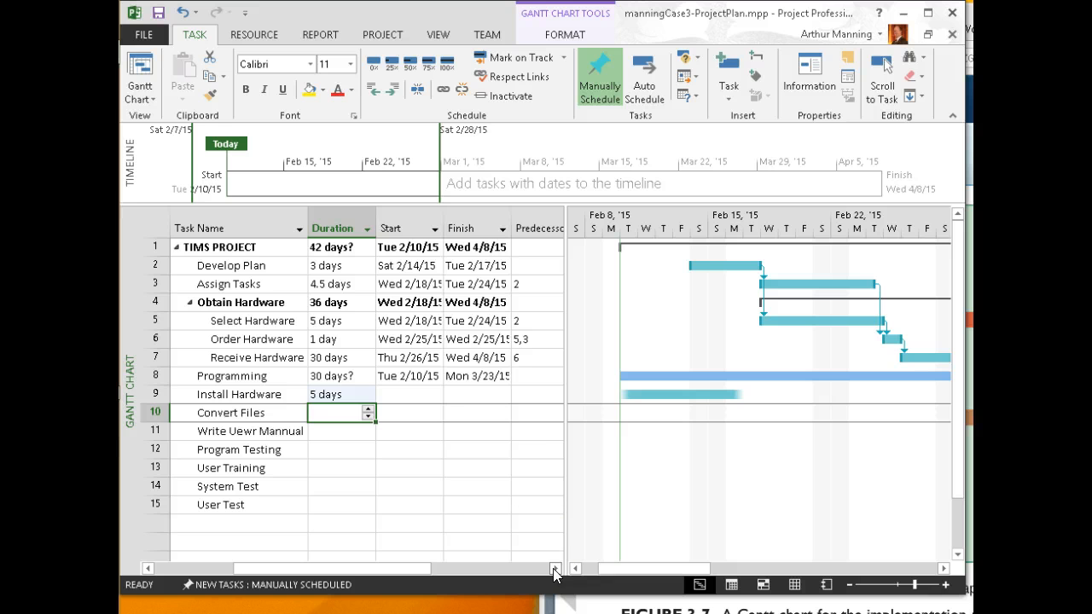
# Make Convert Files follow task 4, Obtain Hardware
pyautogui.click(523, 413)
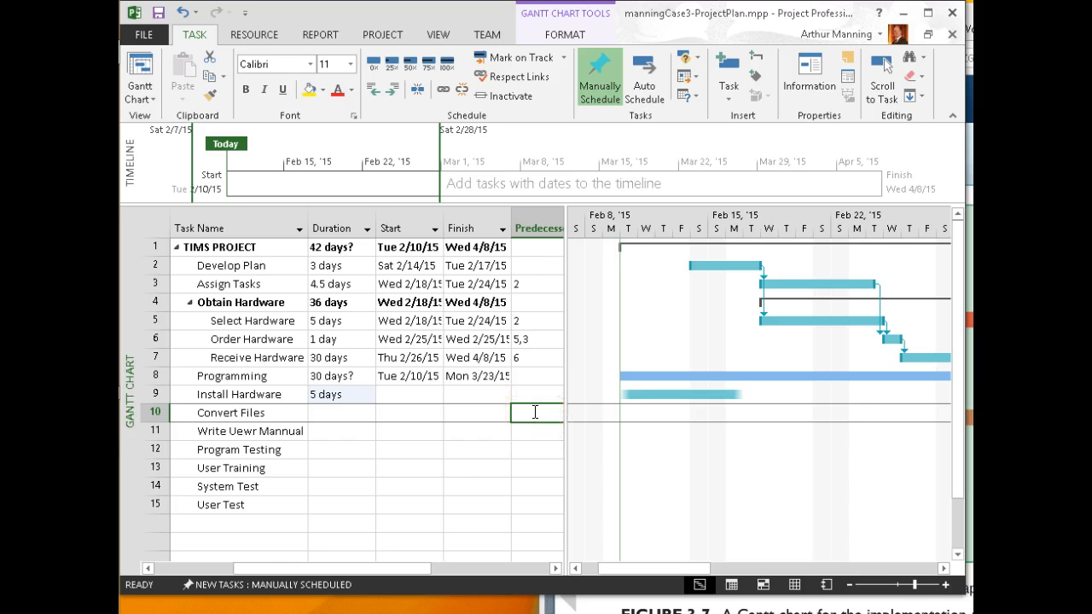
pyautogui.write('4')
pyautogui.press('Return')
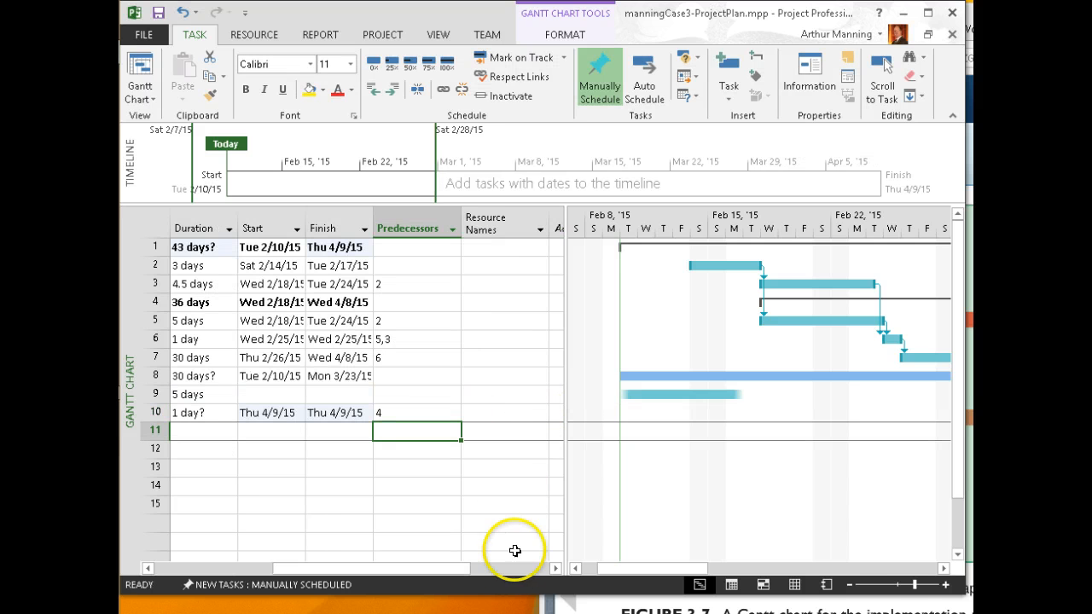
pyautogui.click(510, 569)
pyautogui.moveTo(456, 573); pyautogui.dragTo(353, 541)
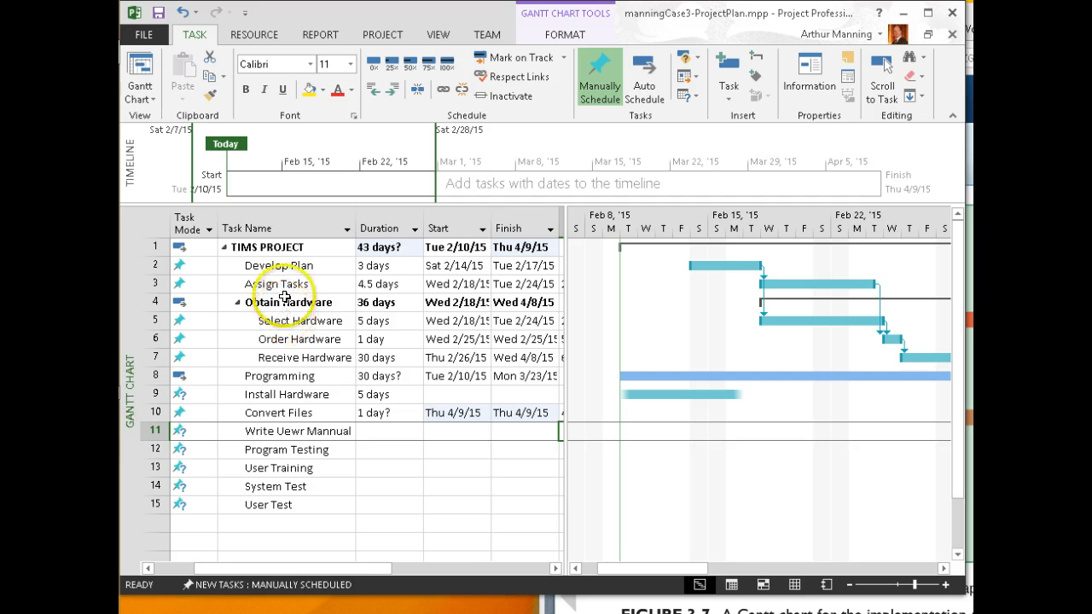
pyautogui.moveTo(330, 570); pyautogui.dragTo(413, 580)
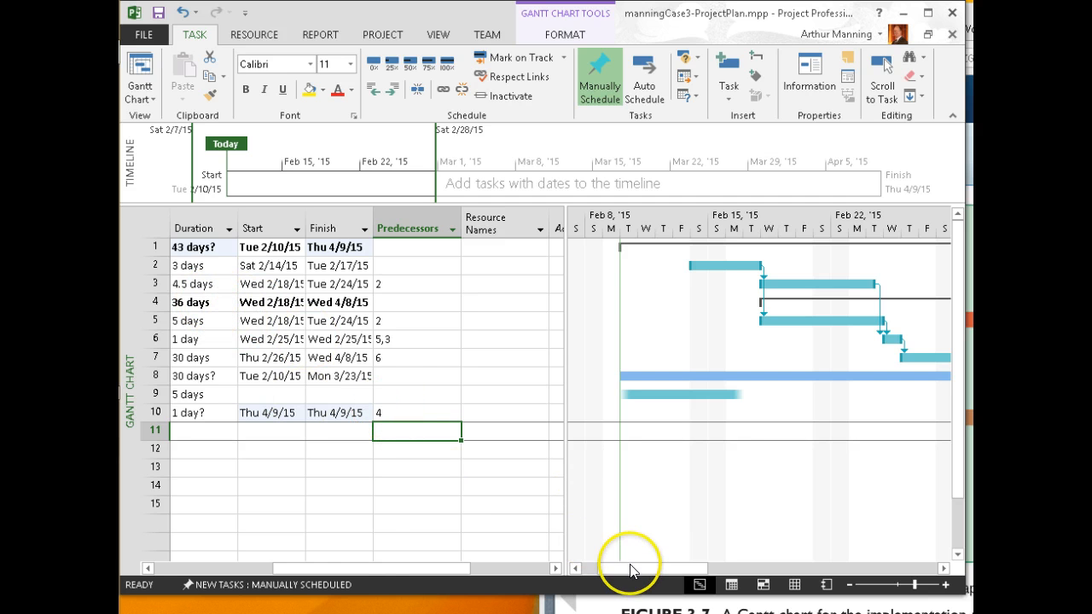
pyautogui.moveTo(675, 569); pyautogui.dragTo(919, 569)
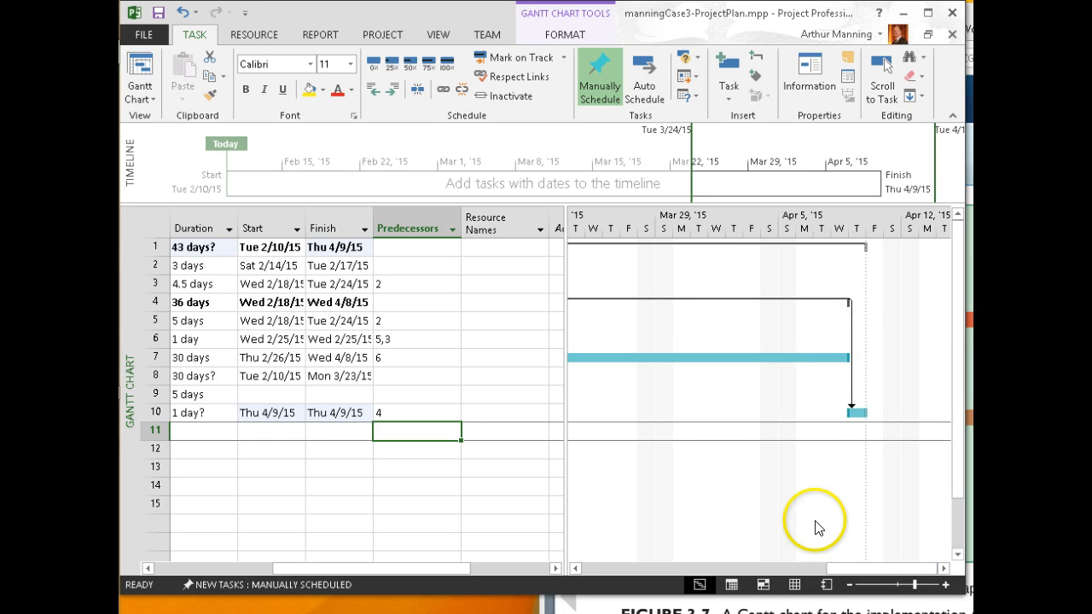
pyautogui.moveTo(845, 569); pyautogui.dragTo(883, 585)
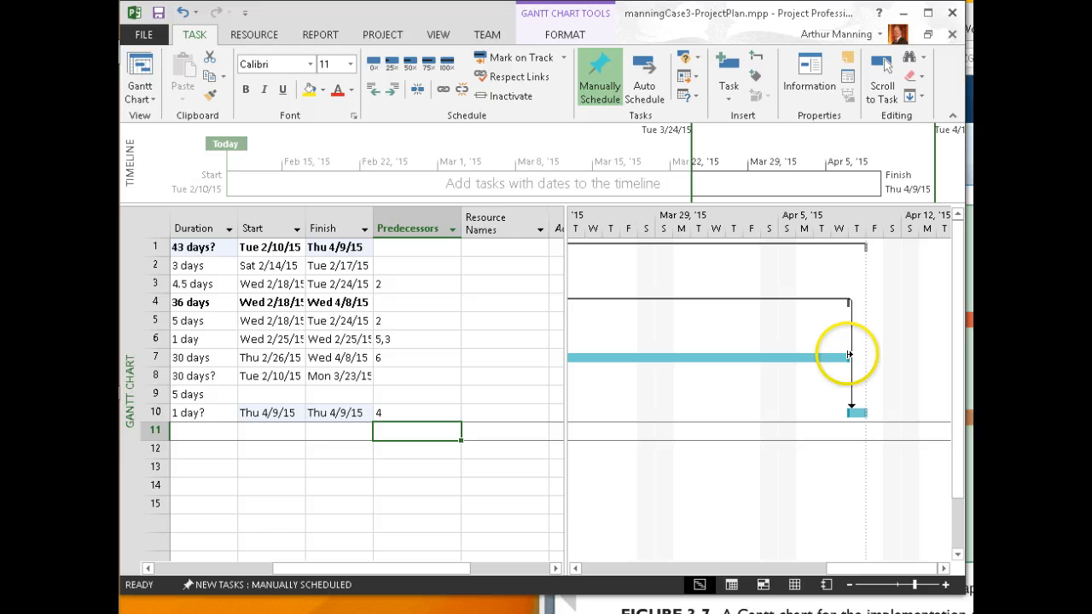
pyautogui.moveTo(451, 574); pyautogui.dragTo(373, 574)
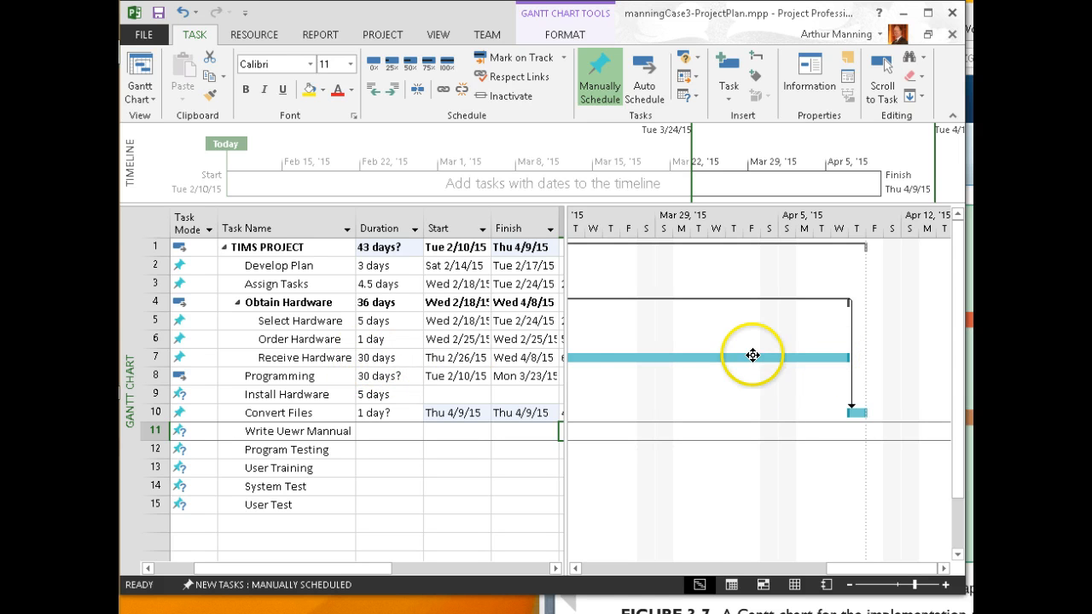
pyautogui.moveTo(832, 576); pyautogui.dragTo(739, 555)
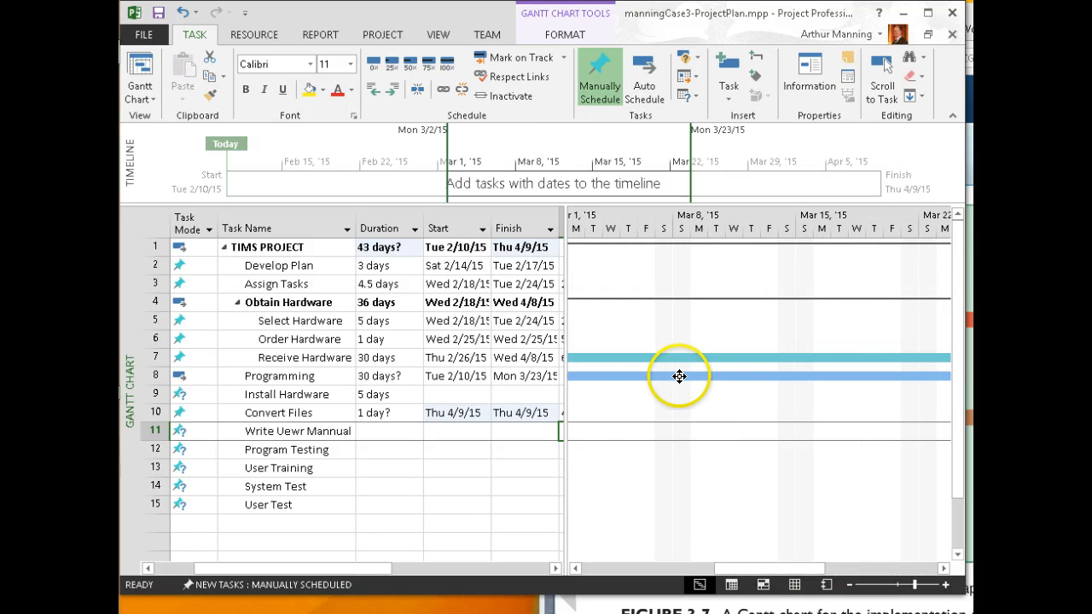
pyautogui.moveTo(670, 377)
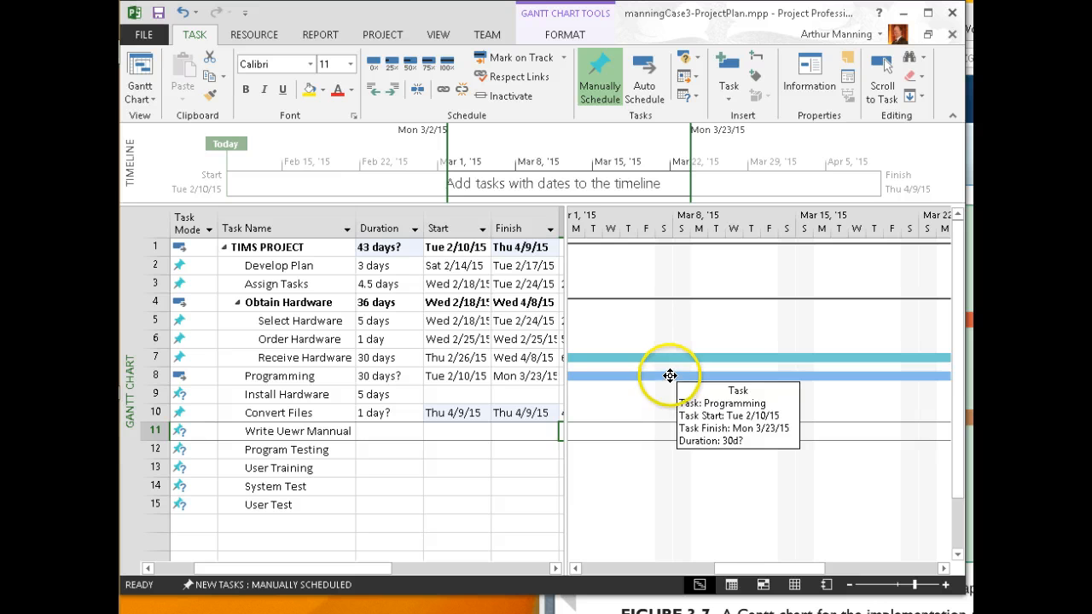
pyautogui.moveTo(745, 568); pyautogui.dragTo(808, 568)
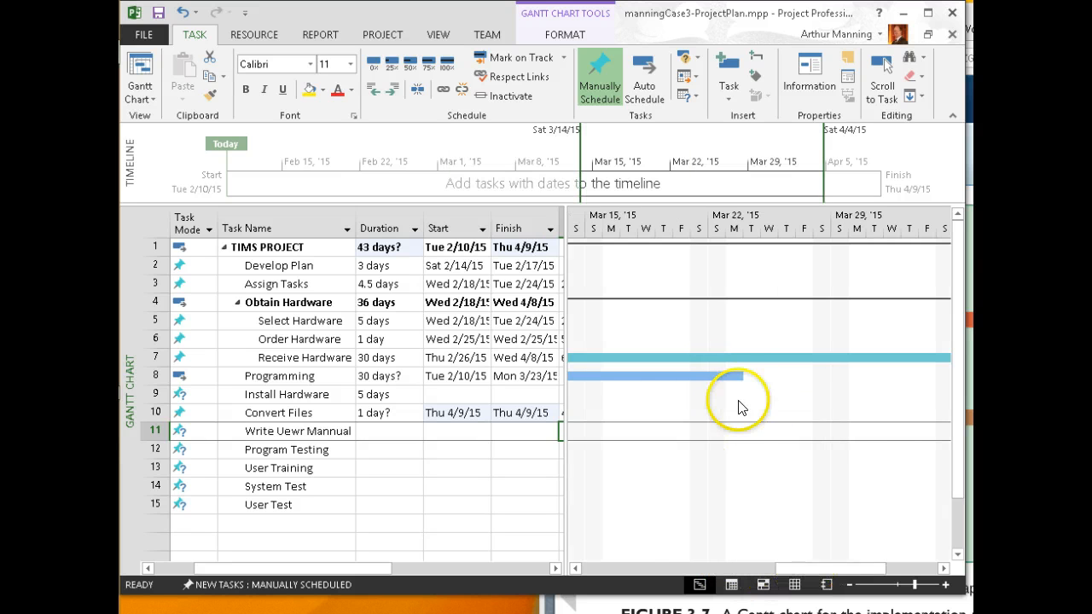
pyautogui.click(722, 374)
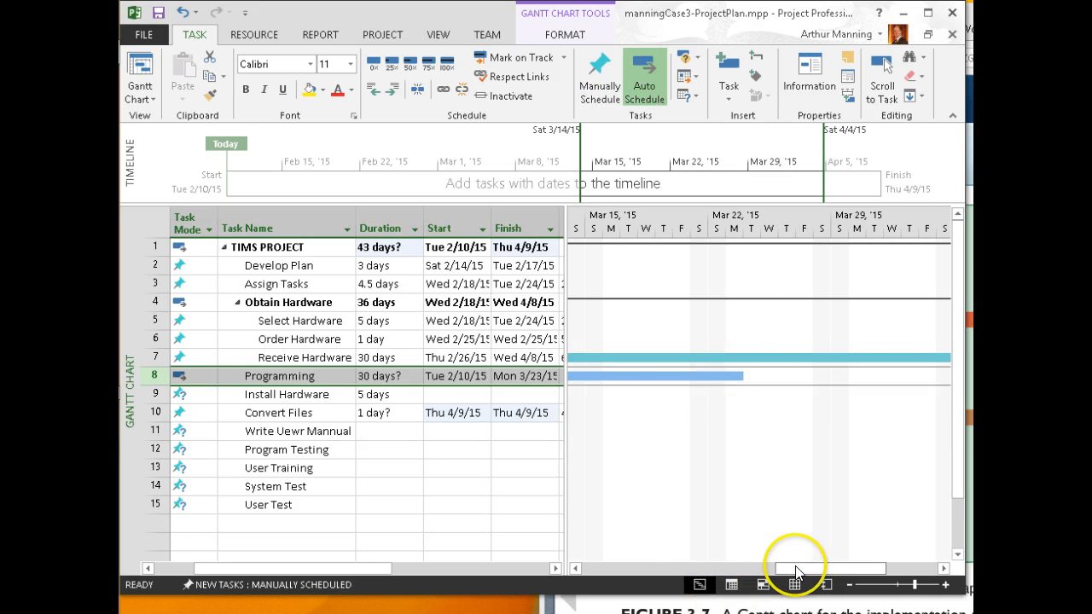
pyautogui.moveTo(796, 571); pyautogui.dragTo(741, 572)
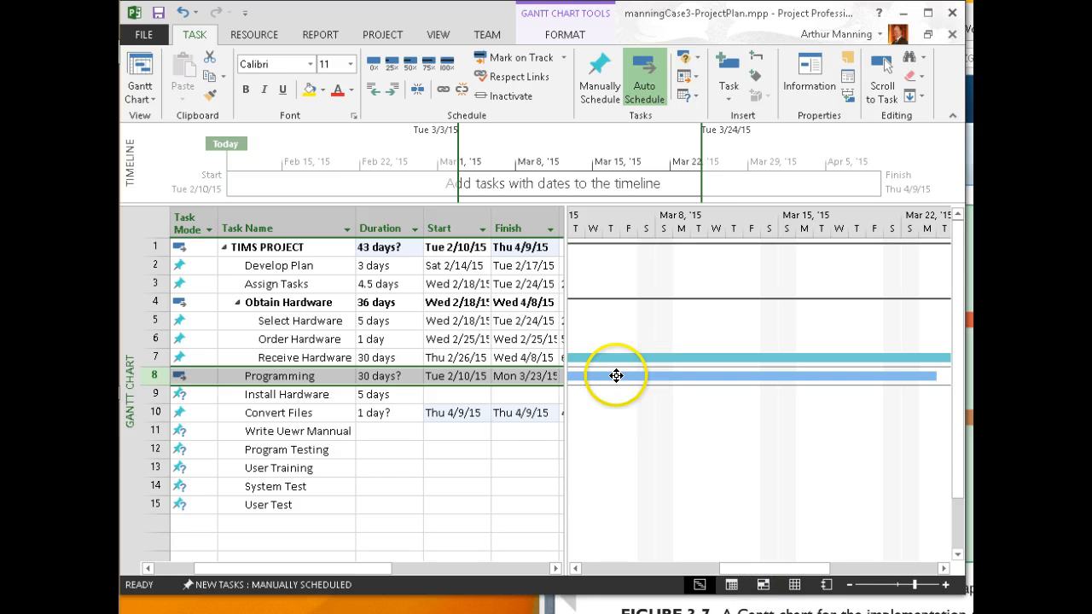
# Correct task 11's misspelled name to Write User Manual in its task details
pyautogui.click(336, 431)
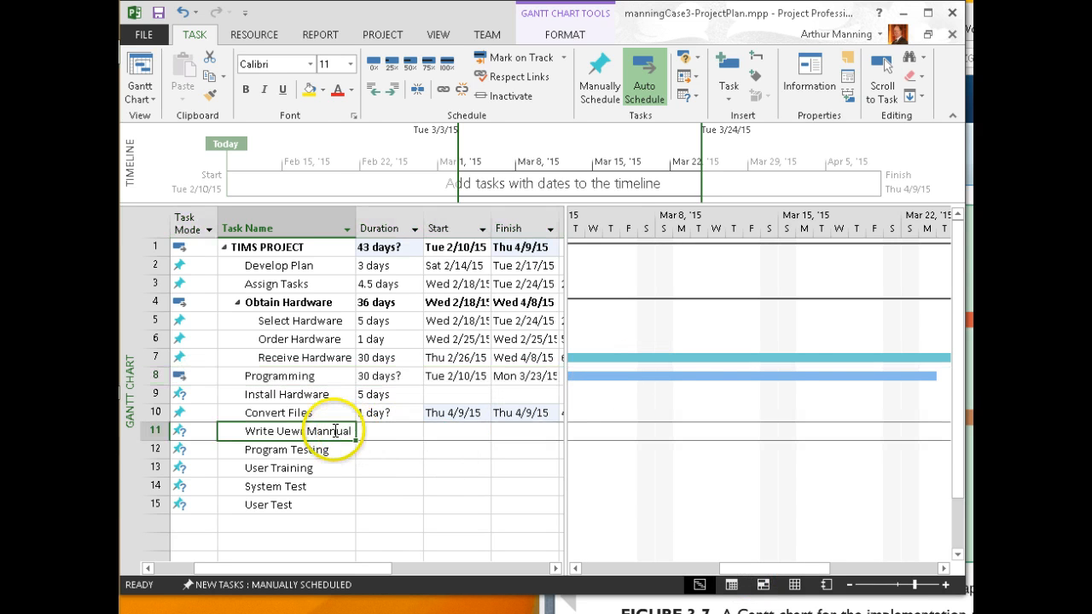
pyautogui.doubleClick(335, 431)
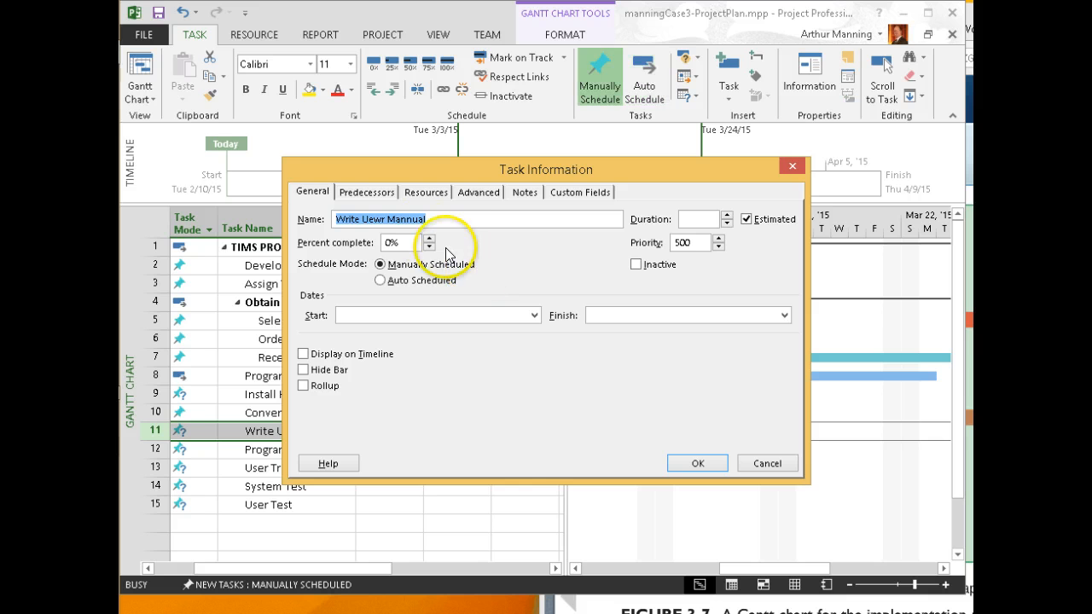
pyautogui.click(406, 220)
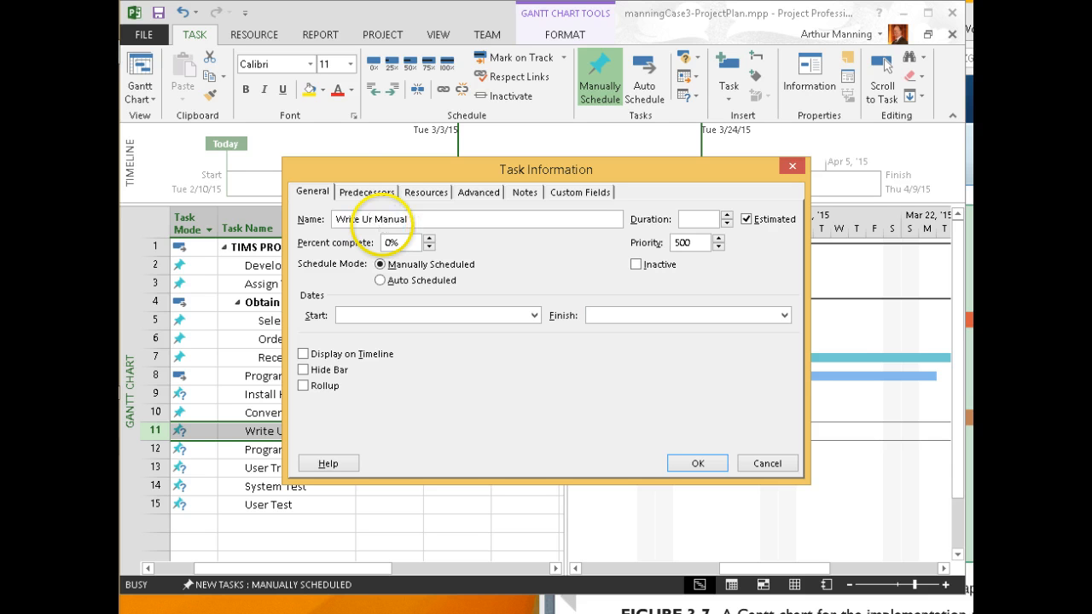
pyautogui.moveTo(392, 165); pyautogui.dragTo(518, 72)
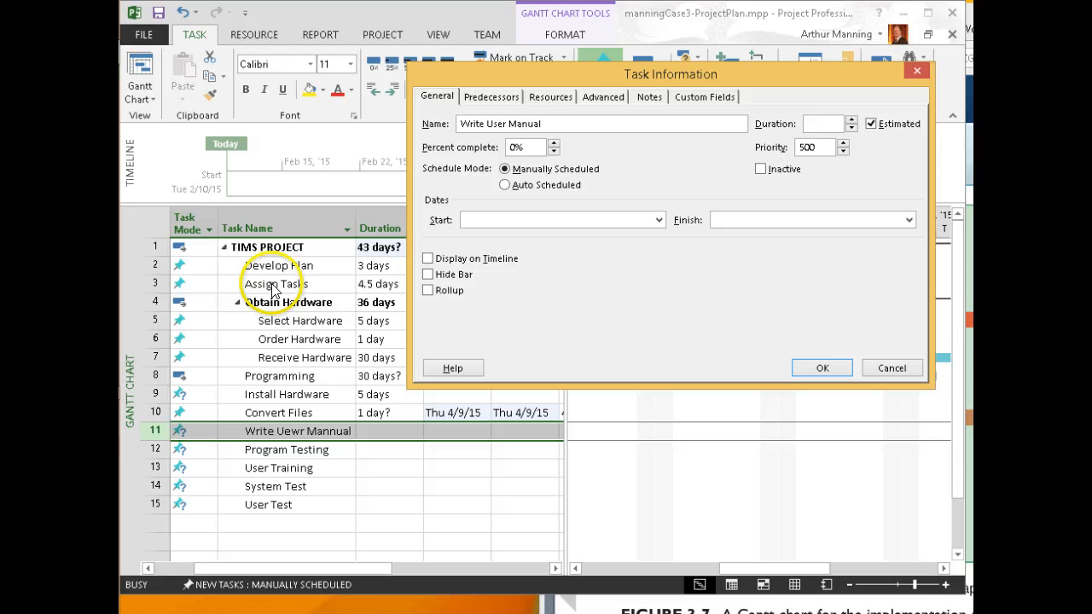
# Add Assign Tasks and Programming as predecessors, with a -10d lag on Programming
pyautogui.click(491, 97)
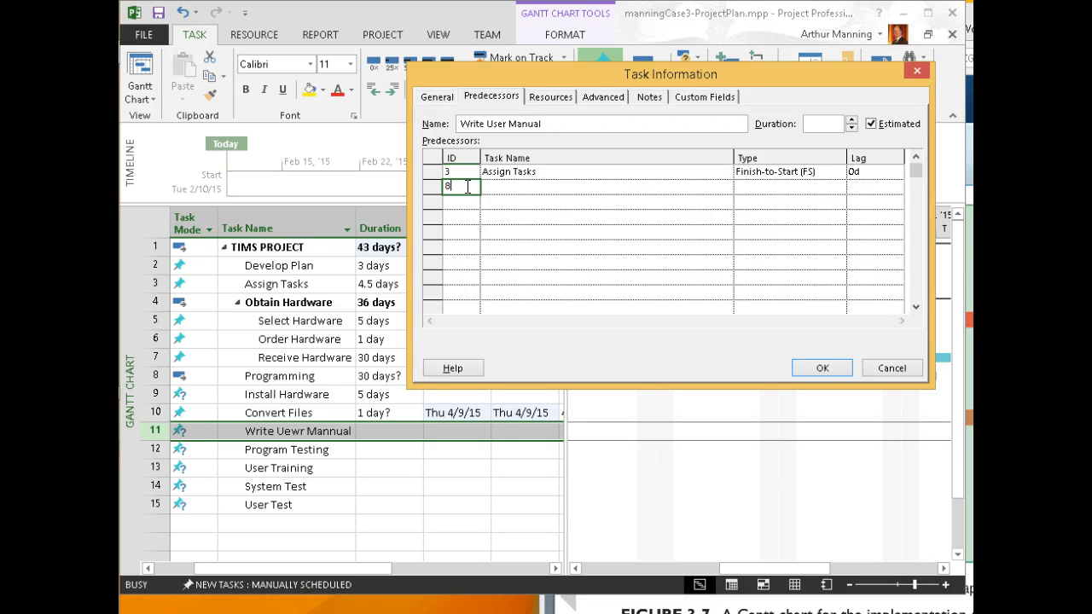
pyautogui.click(870, 186)
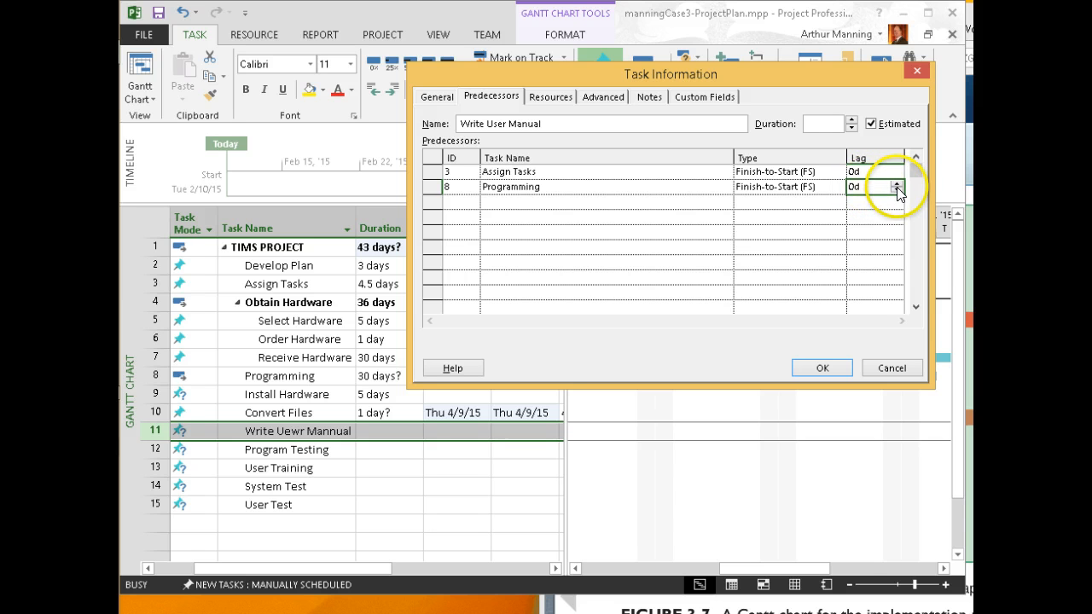
pyautogui.click(897, 191)
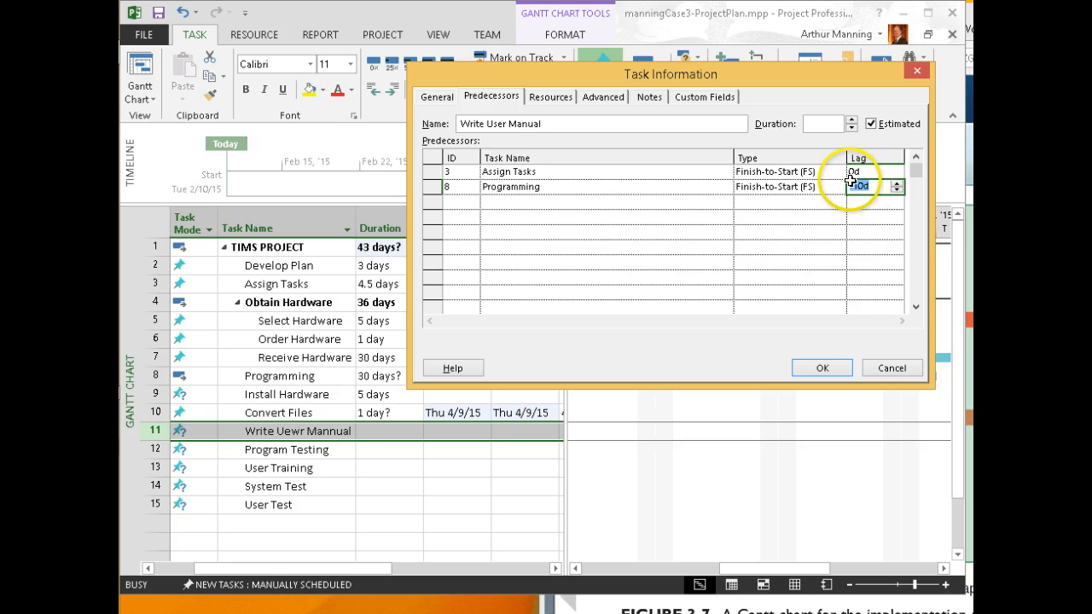
pyautogui.click(822, 369)
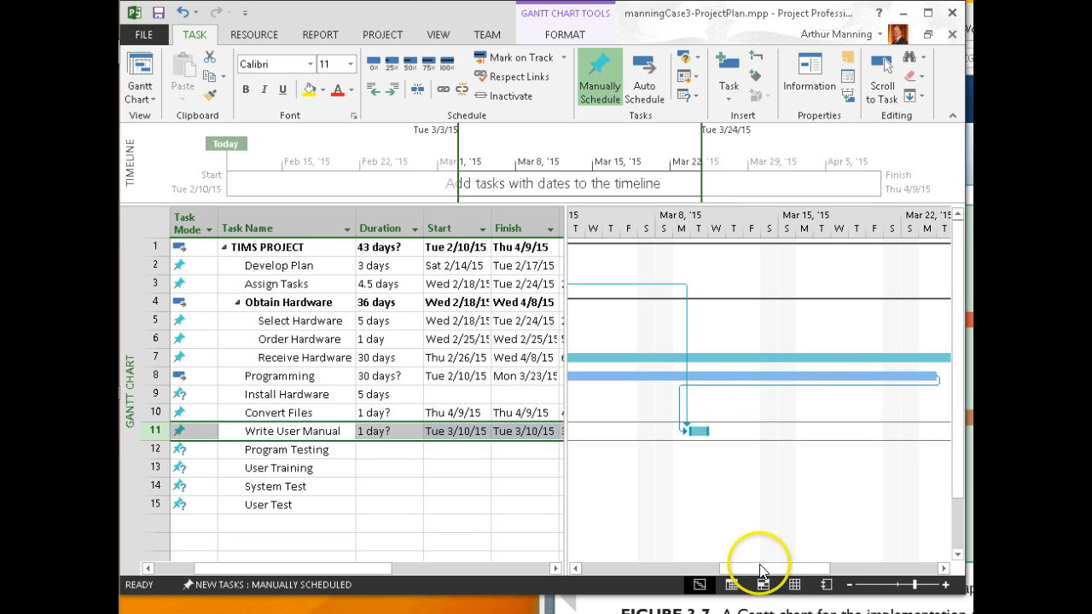
# Recheck Write User Manual's predecessor links without changing them
pyautogui.moveTo(762, 570)
pyautogui.mouseDown()
pyautogui.moveTo(714, 570)
pyautogui.moveTo(754, 577)
pyautogui.mouseUp()
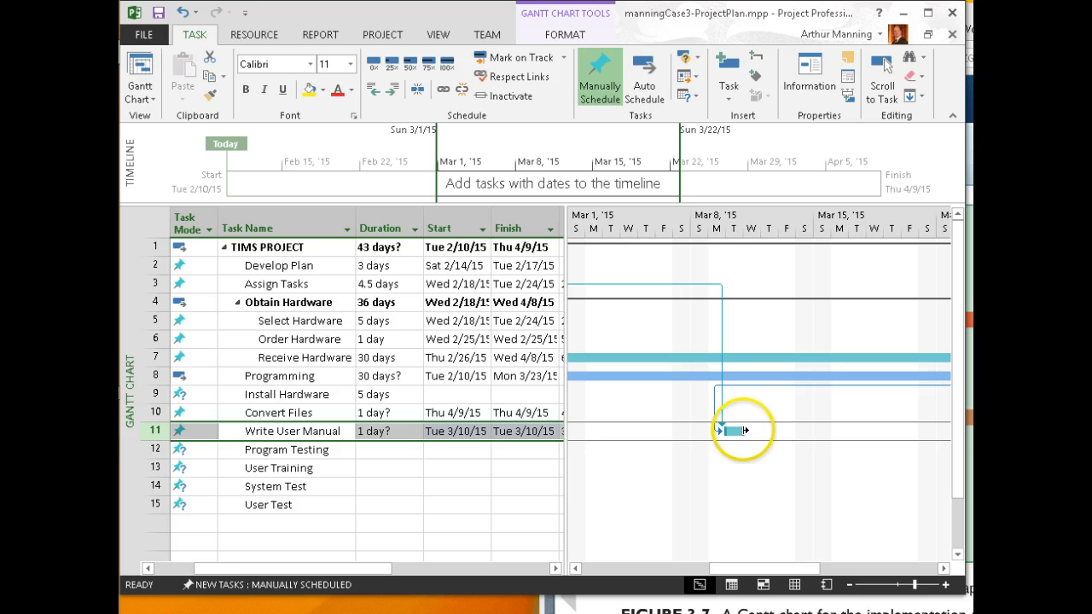
pyautogui.moveTo(745, 431)
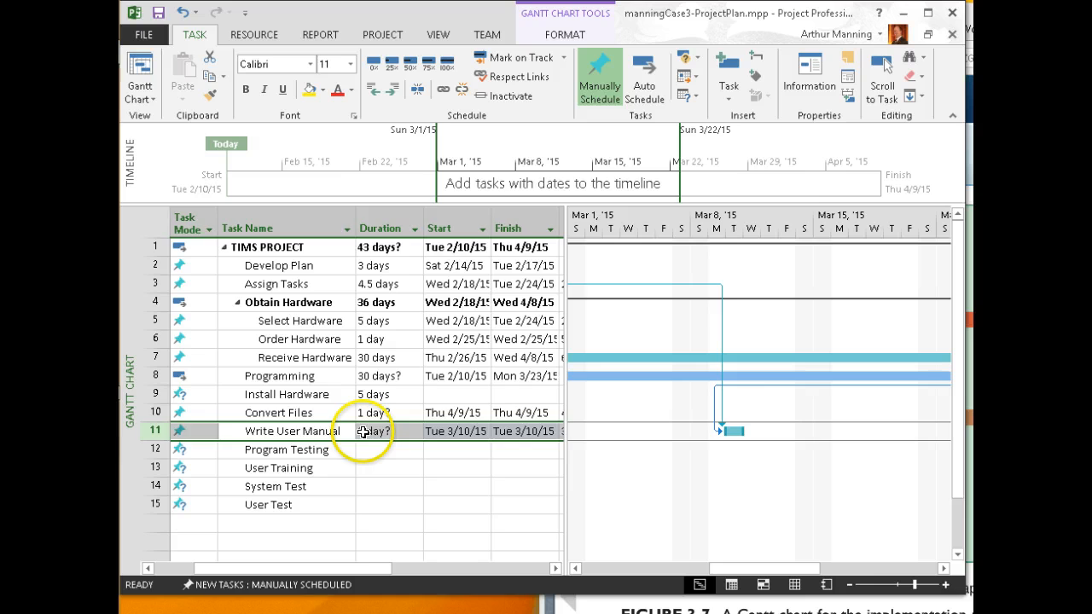
pyautogui.doubleClick(293, 431)
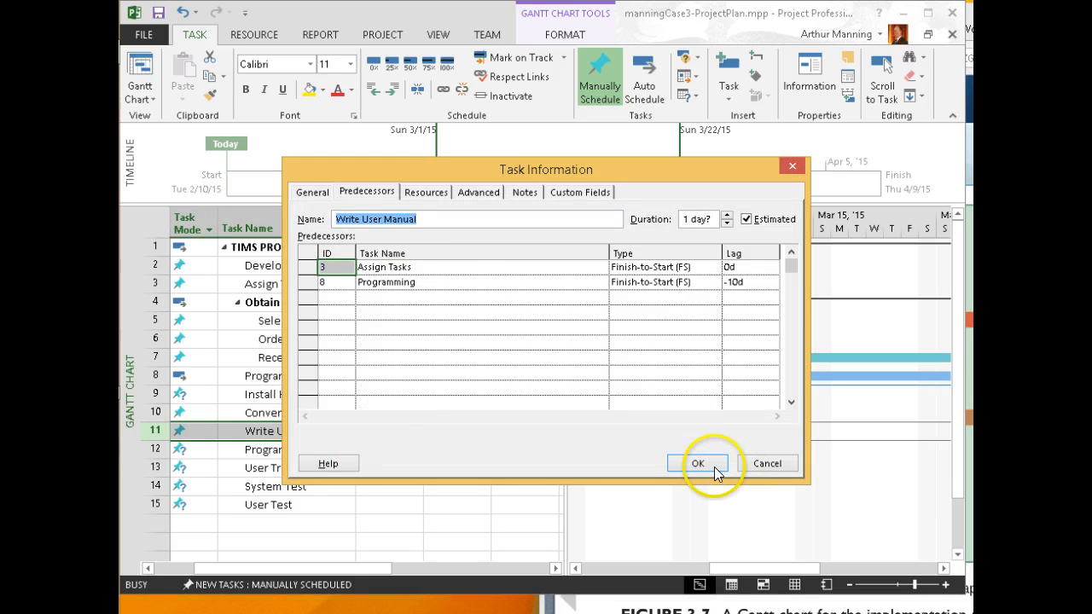
pyautogui.click(704, 464)
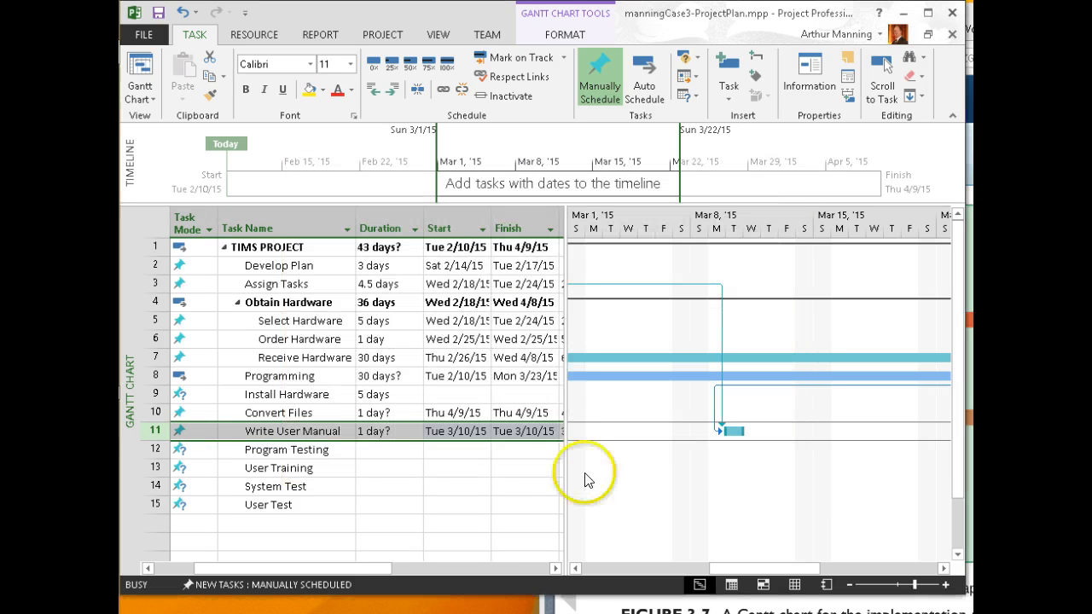
# Give Write User Manual a 10-day duration and widen the table to show Predecessors
pyautogui.click(371, 432)
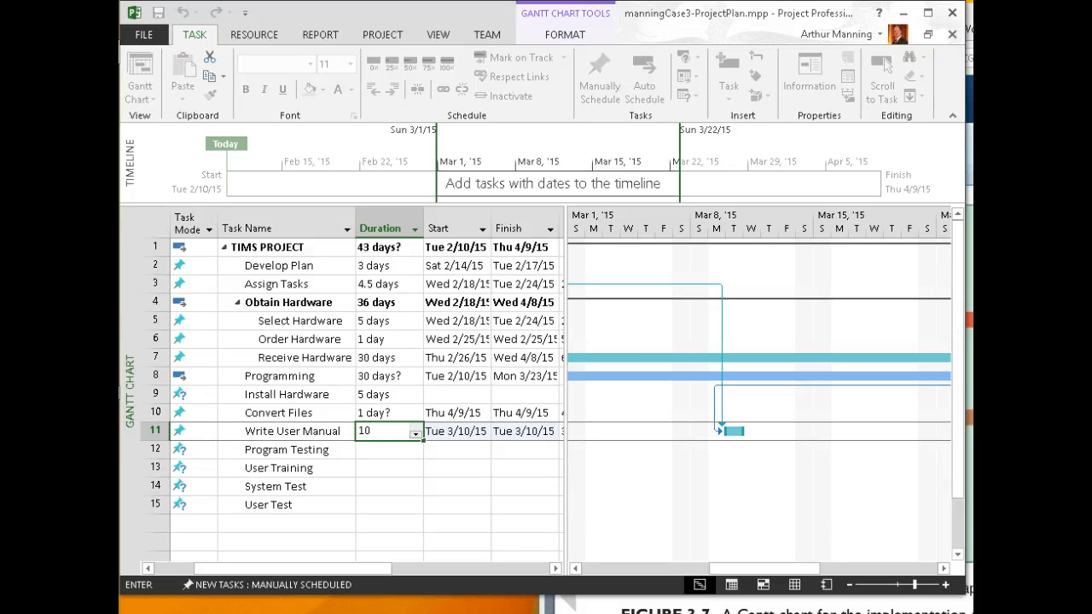
pyautogui.press('Return')
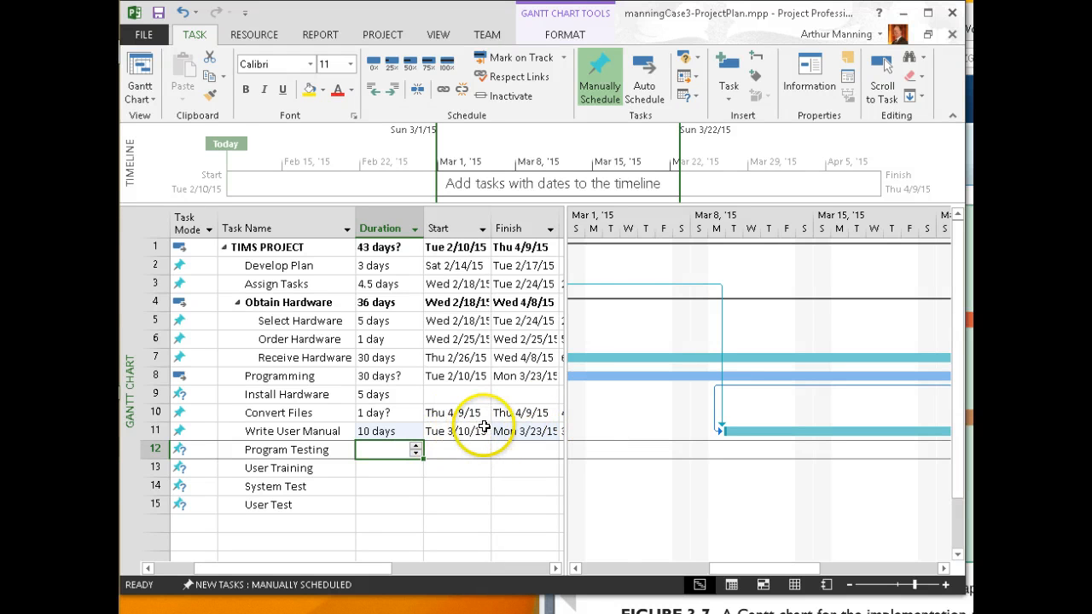
pyautogui.moveTo(567, 428); pyautogui.dragTo(647, 423)
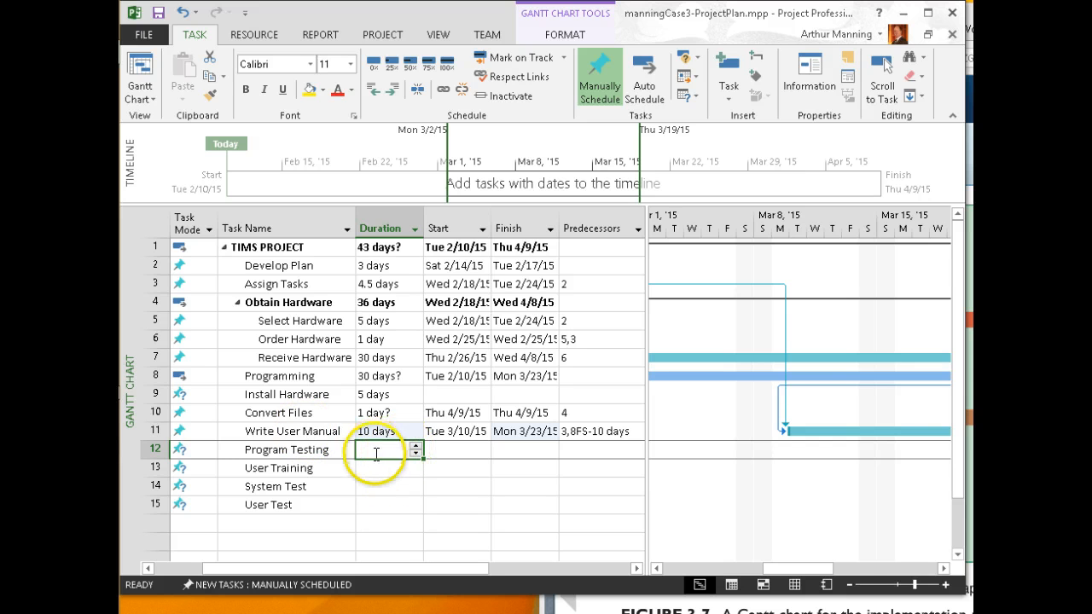
# Enter durations of 5, 5, 1 and 5 days for rows 12–15
pyautogui.write('5')
pyautogui.press('Return')
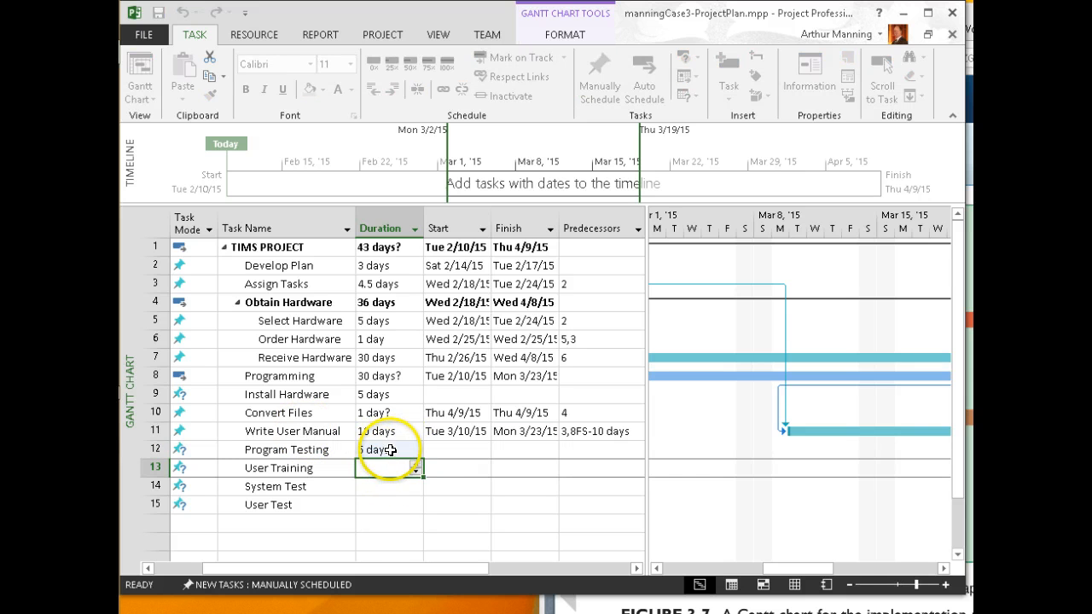
pyautogui.click(381, 470)
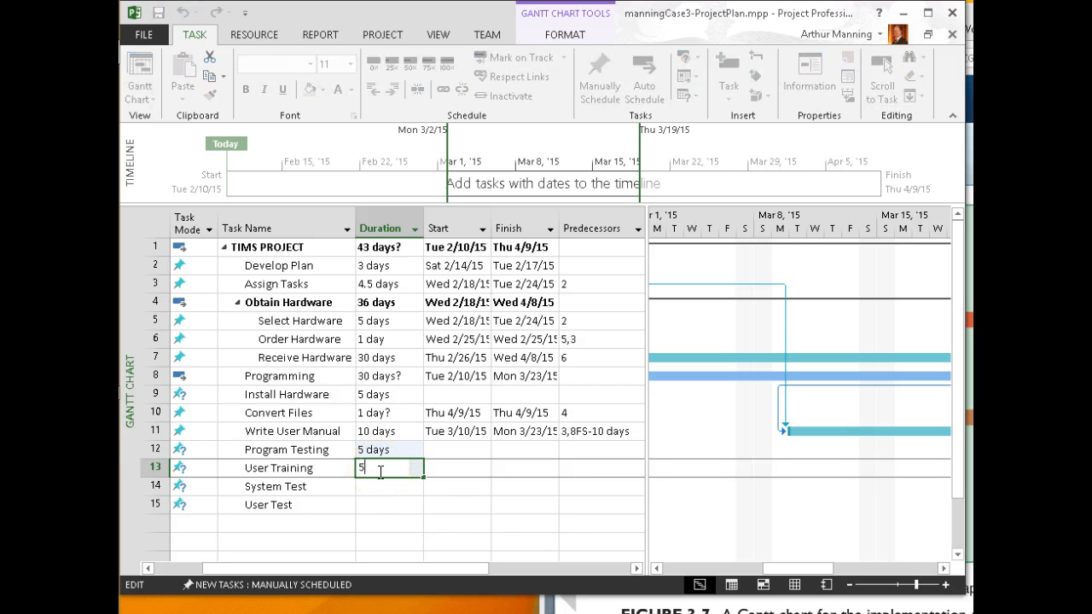
pyautogui.write('5')
pyautogui.press('Return')
pyautogui.click(385, 486)
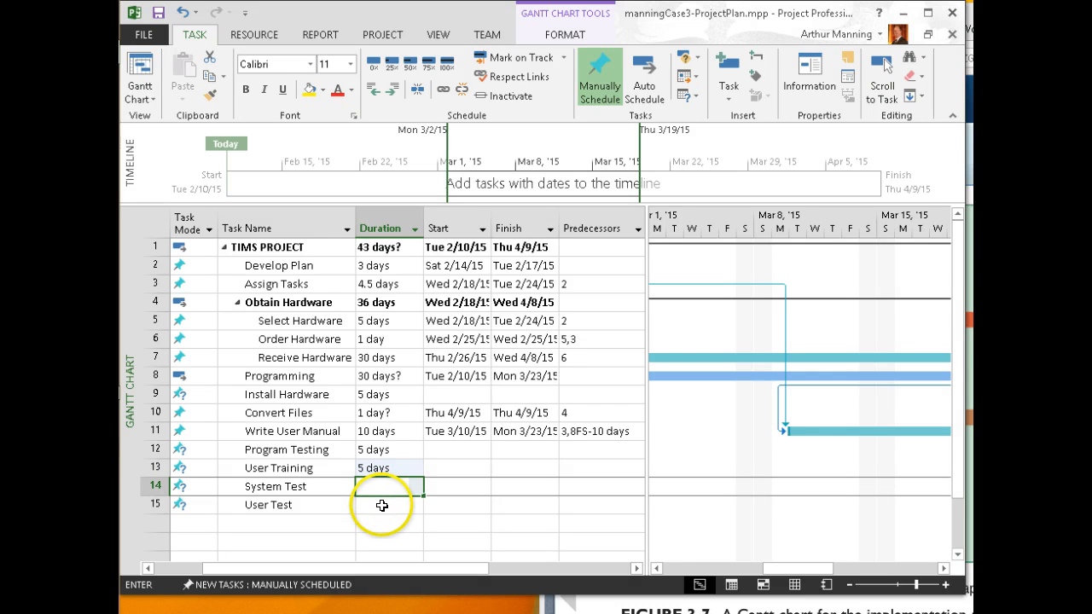
pyautogui.write('1')
pyautogui.click(381, 504)
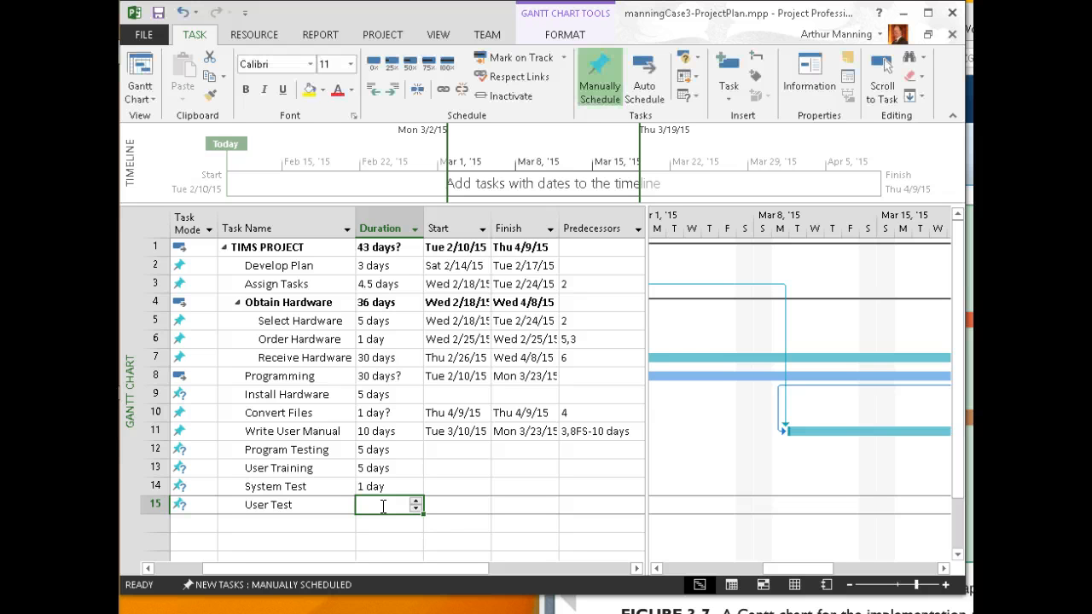
pyautogui.write('5')
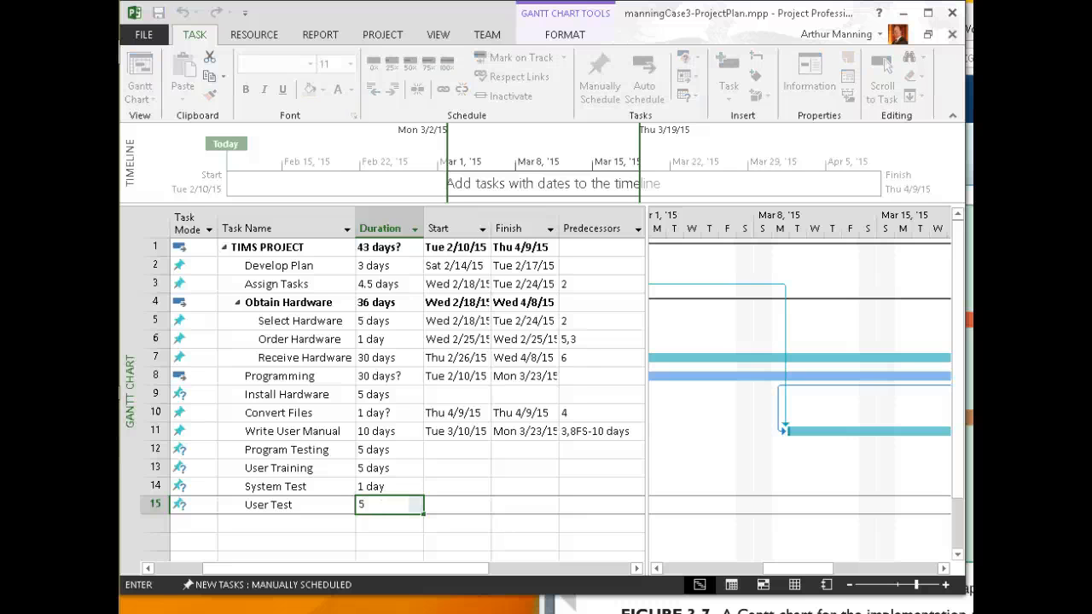
pyautogui.press('Return')
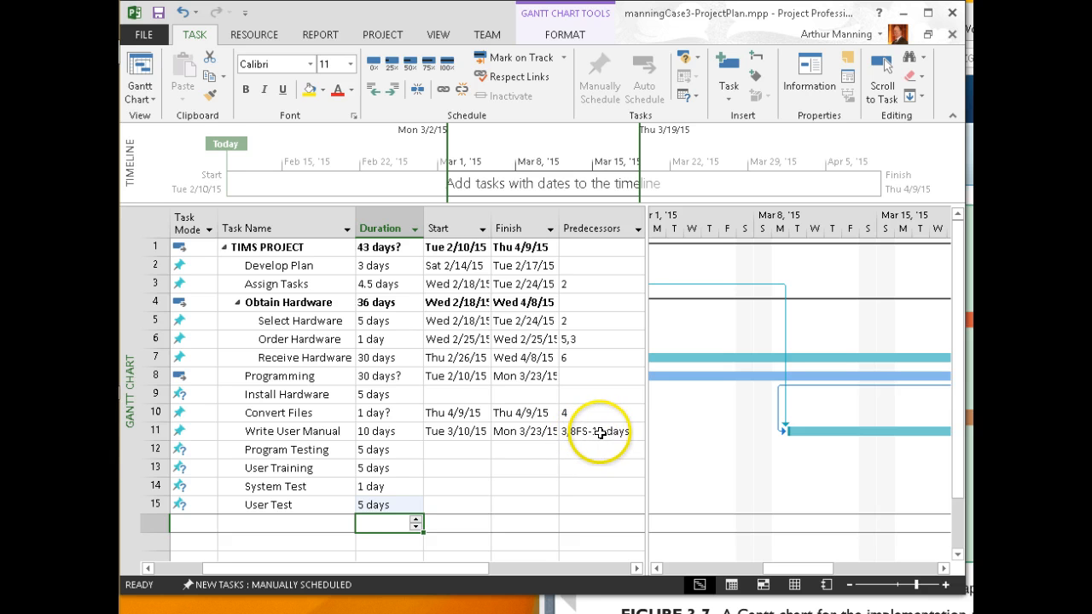
# Check Write User Manual's links, then set Program Testing's predecessor to 8, Programming
pyautogui.doubleClick(334, 435)
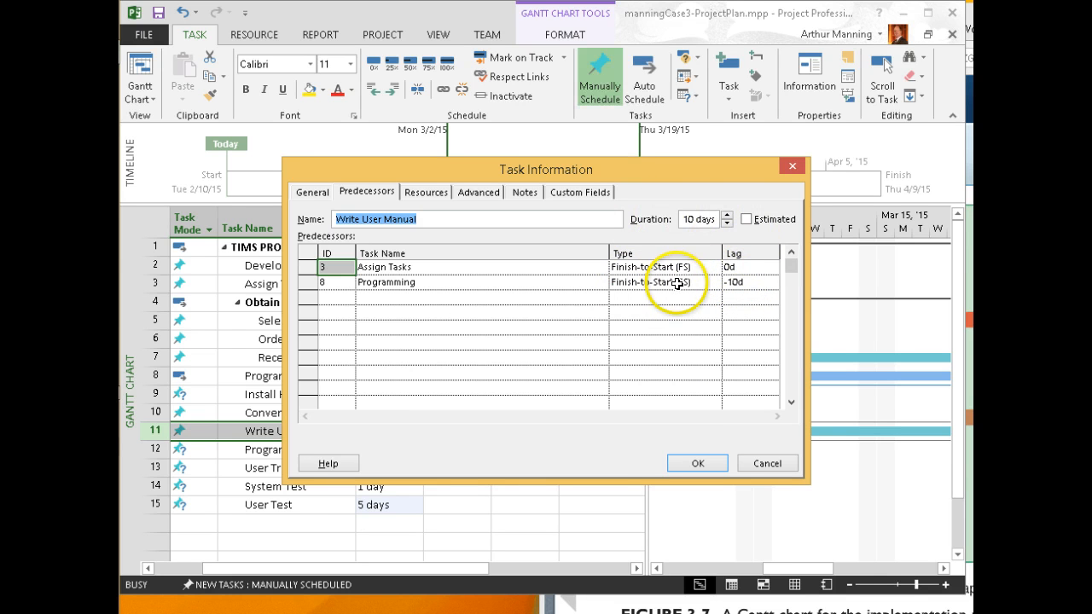
pyautogui.click(775, 468)
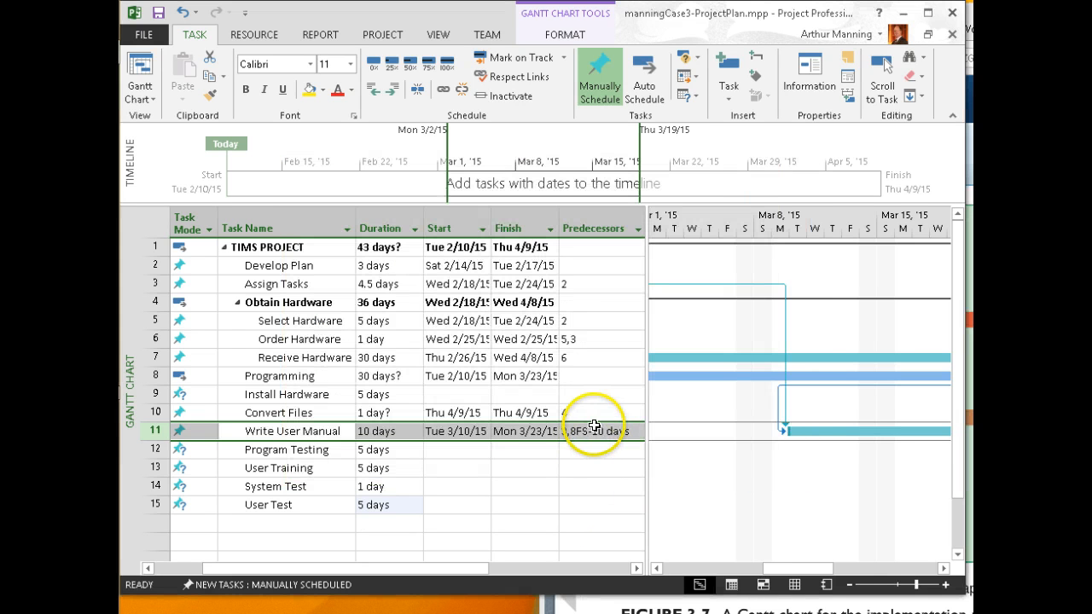
pyautogui.click(296, 452)
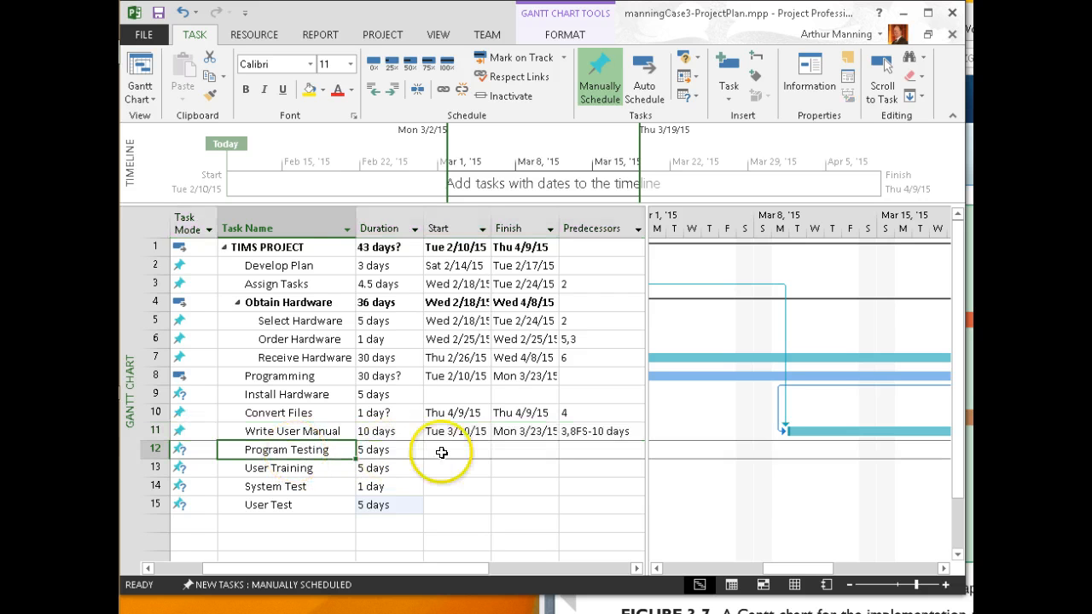
pyautogui.click(565, 450)
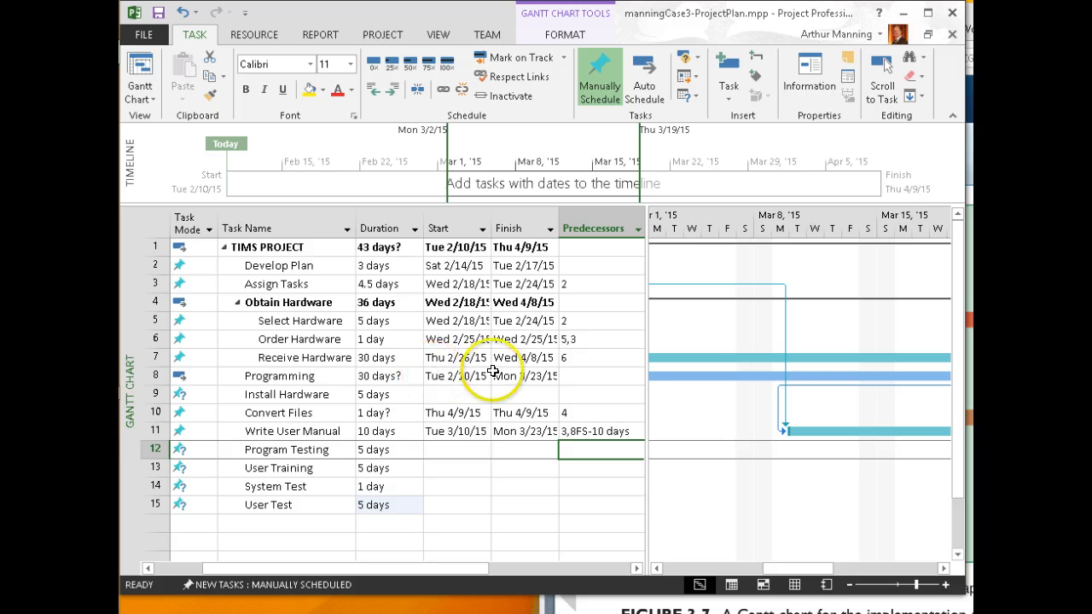
pyautogui.click(579, 455)
pyautogui.write('8')
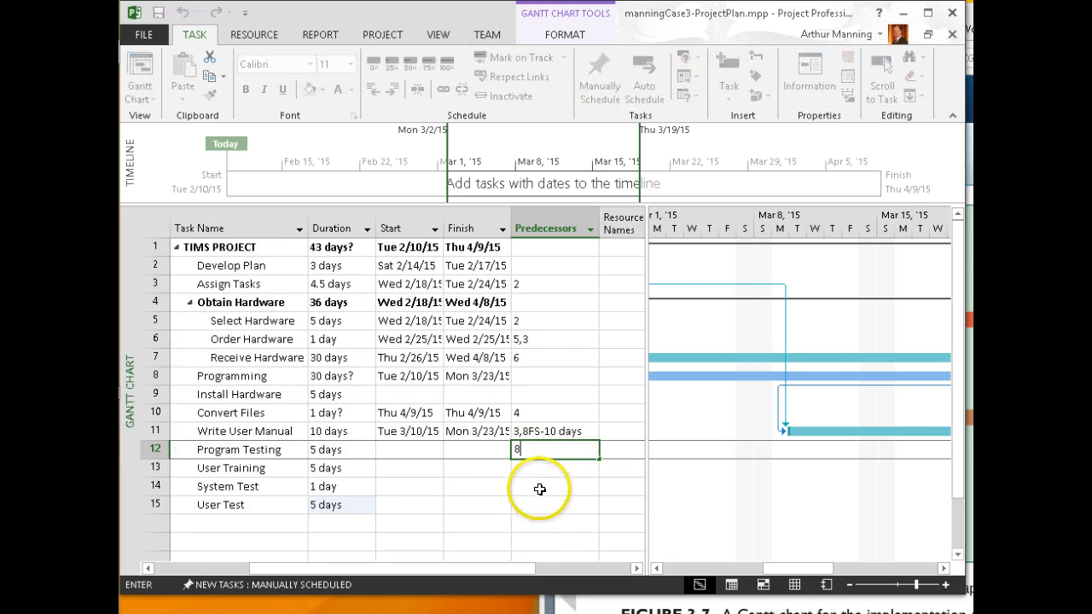
pyautogui.click(528, 483)
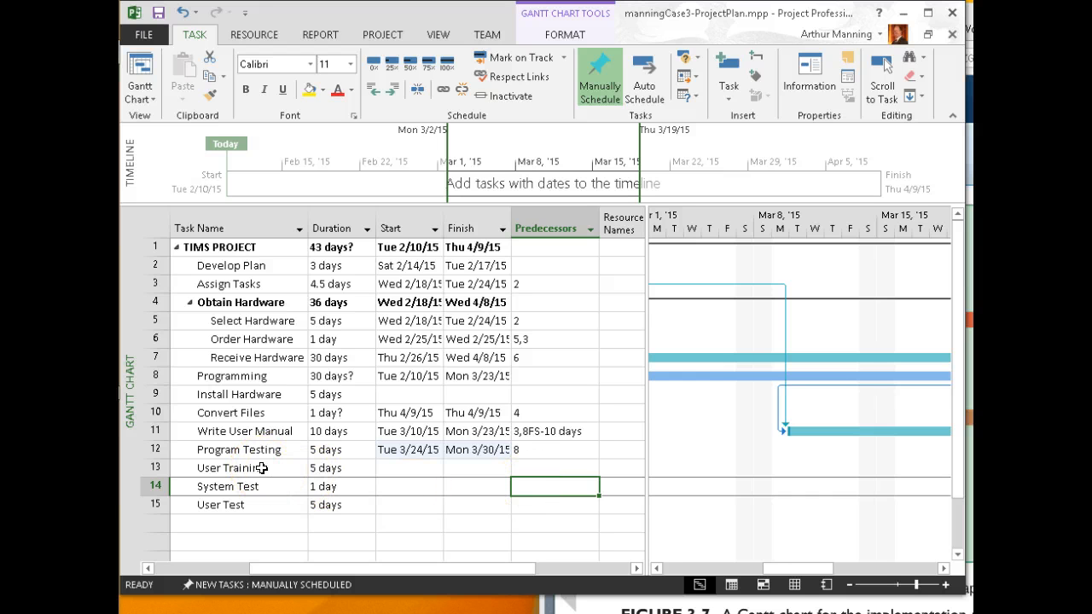
# Add Program Testing as User Training's predecessor in its task details
pyautogui.doubleClick(261, 469)
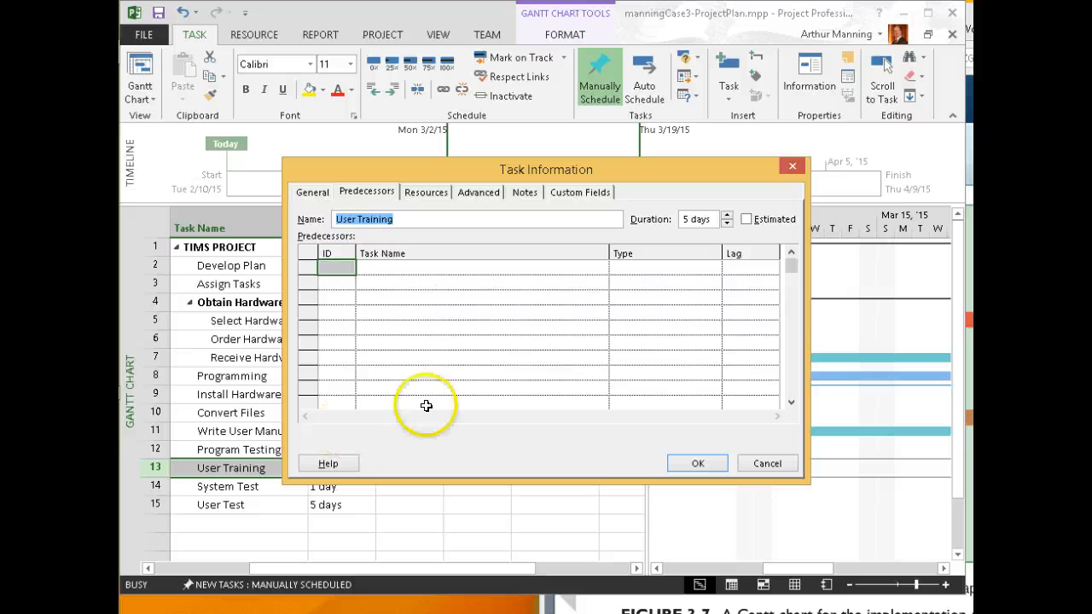
pyautogui.click(479, 270)
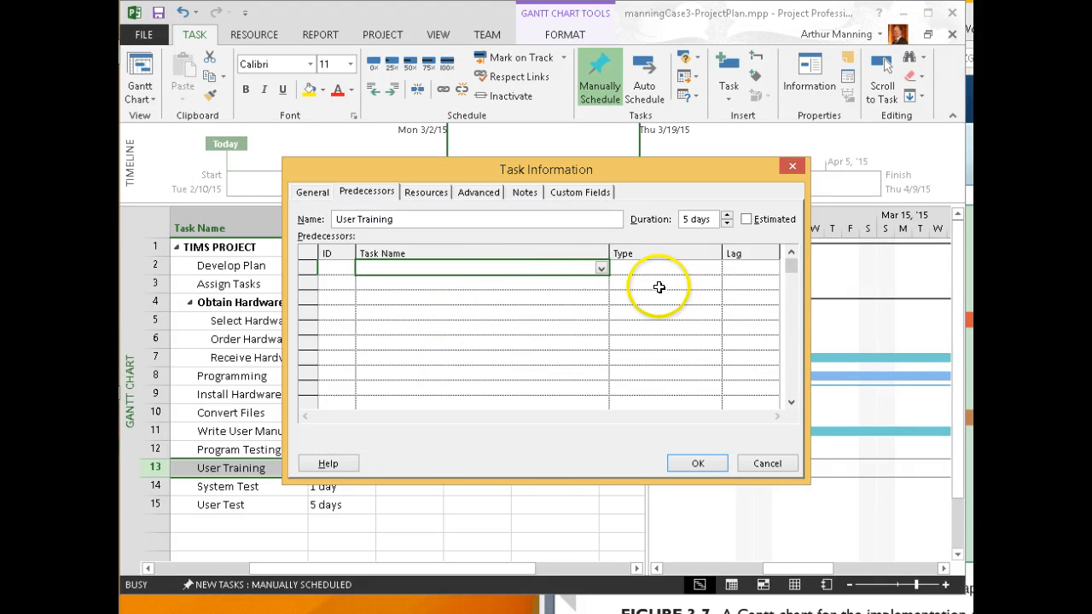
pyautogui.click(601, 268)
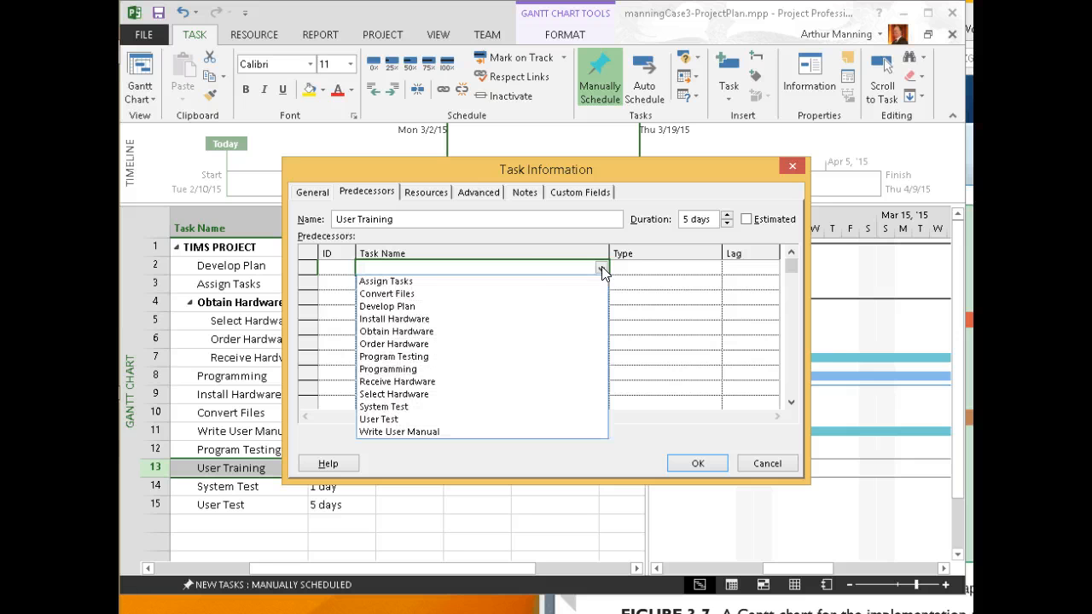
pyautogui.click(602, 268)
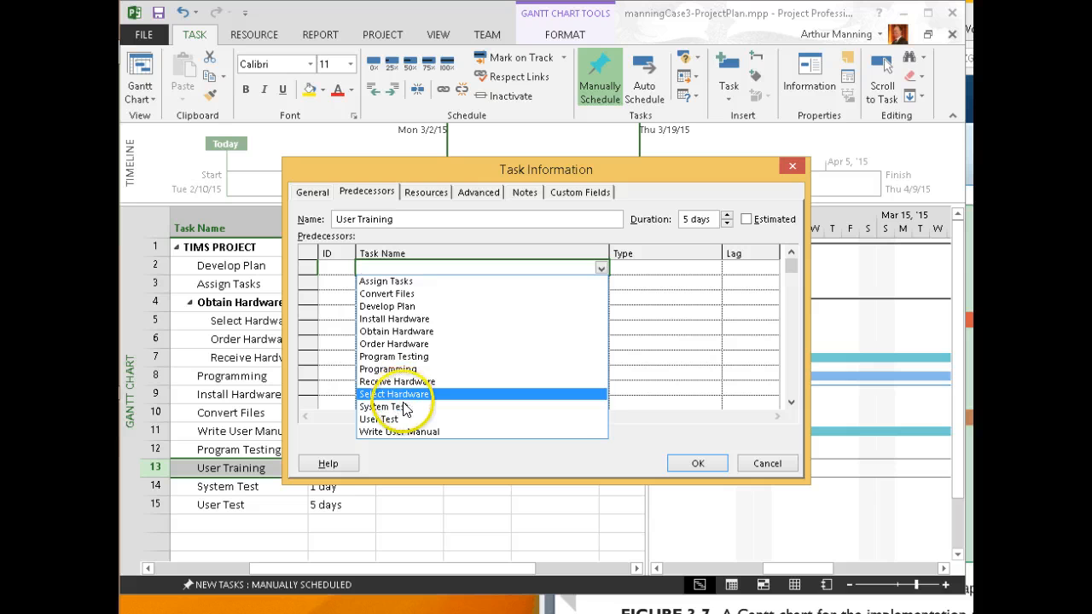
pyautogui.click(411, 359)
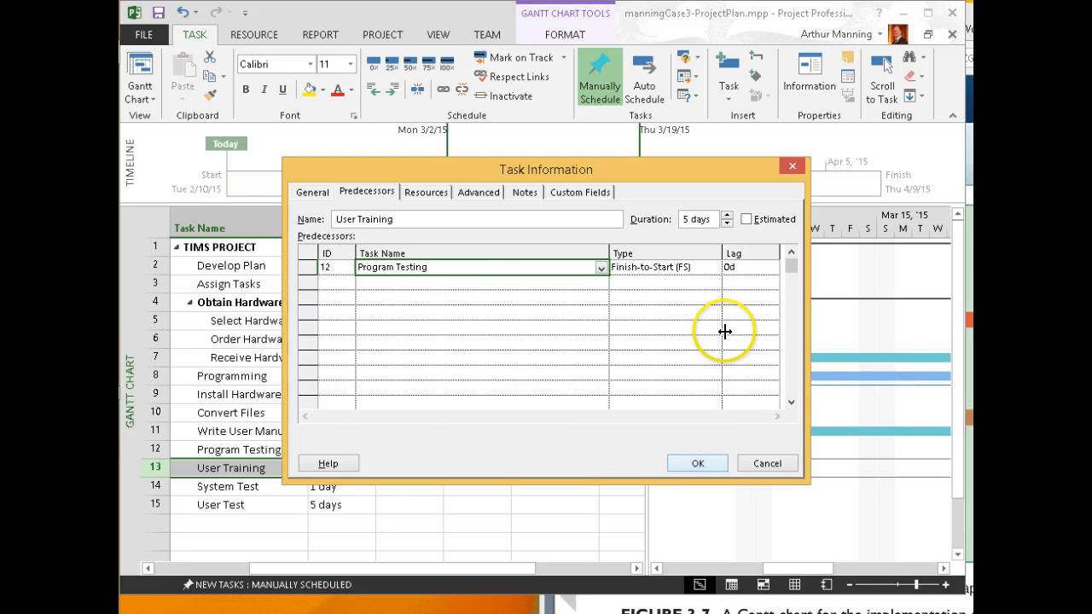
pyautogui.click(696, 464)
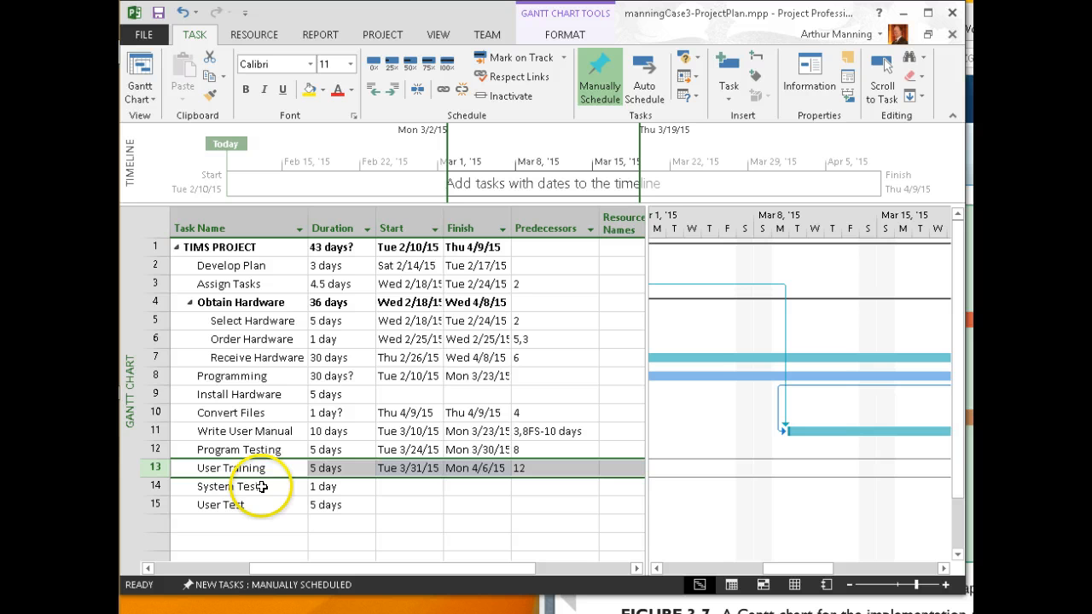
# Set System Test's predecessor to 12 and User Test's predecessor to 14
pyautogui.click(528, 486)
pyautogui.write('12')
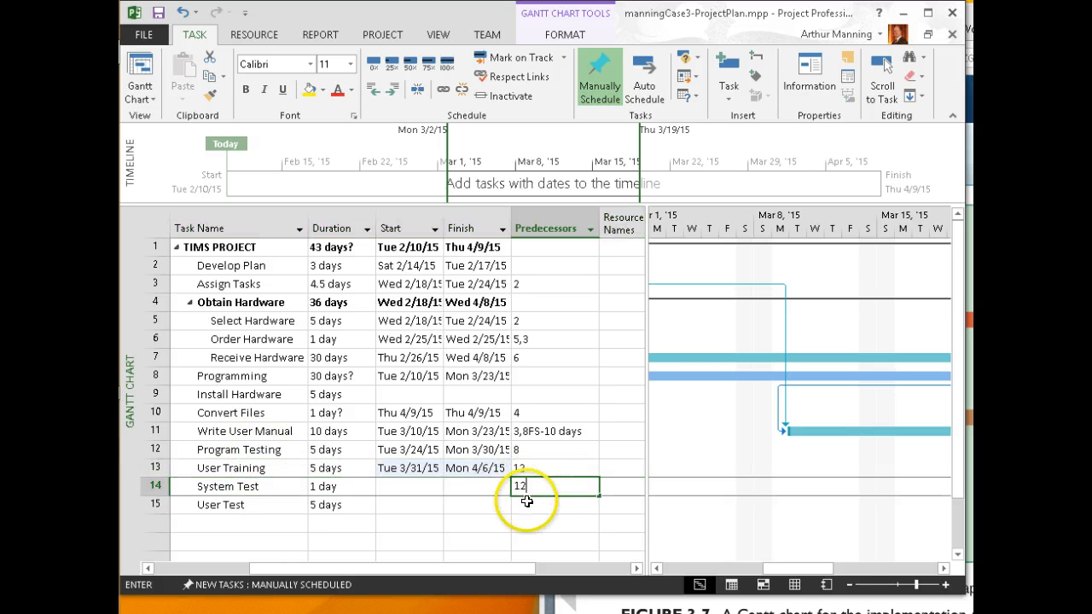
pyautogui.click(526, 504)
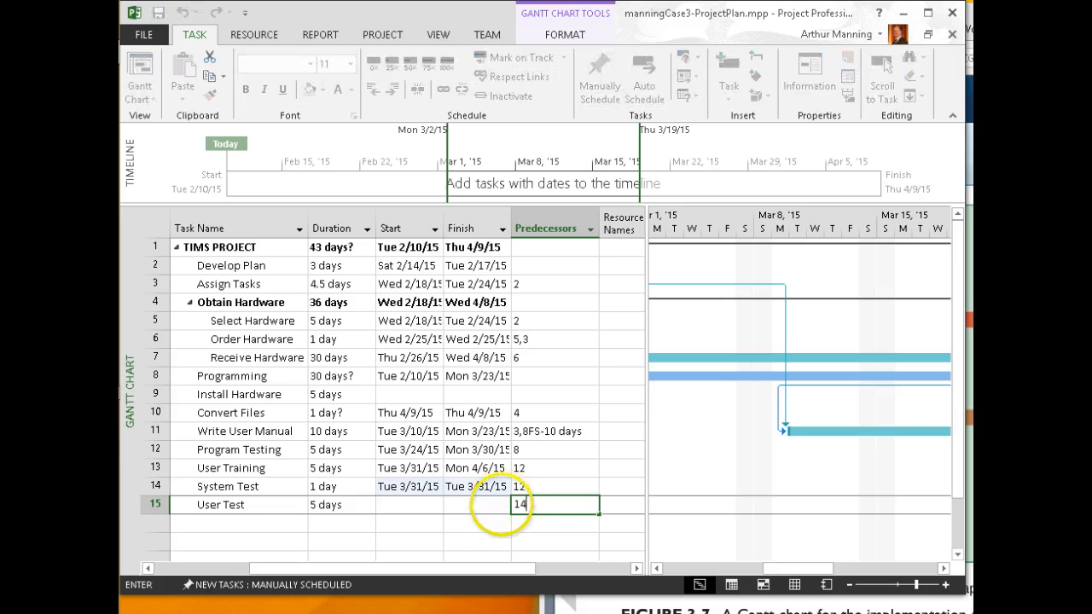
pyautogui.click(462, 521)
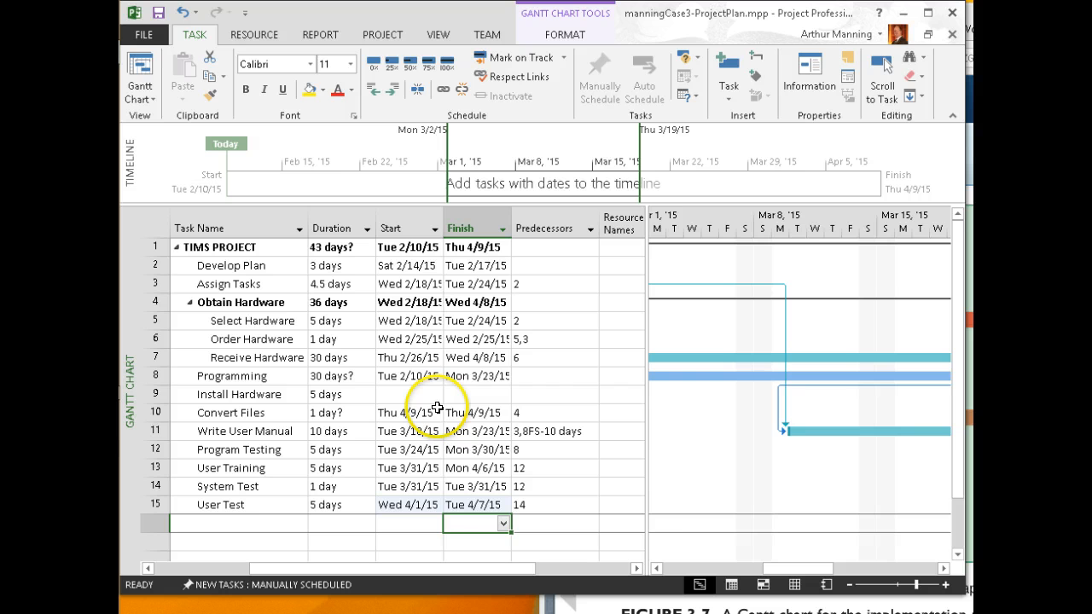
# Review the updated schedule, then bring up the textbook Gantt figure and the browser
pyautogui.scroll(-2, 436, 409)
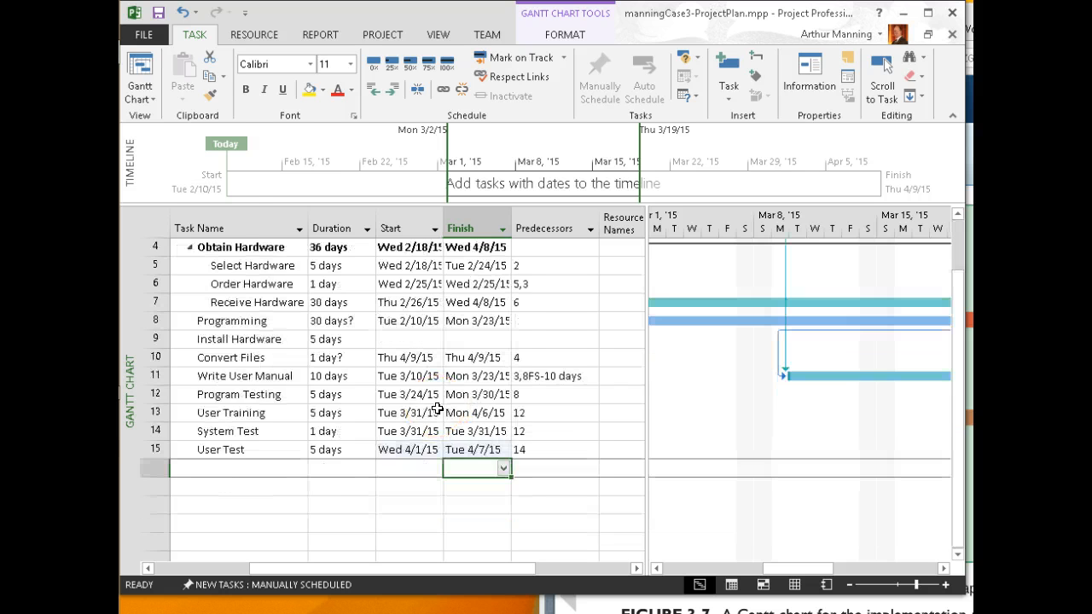
pyautogui.scroll(2, 437, 409)
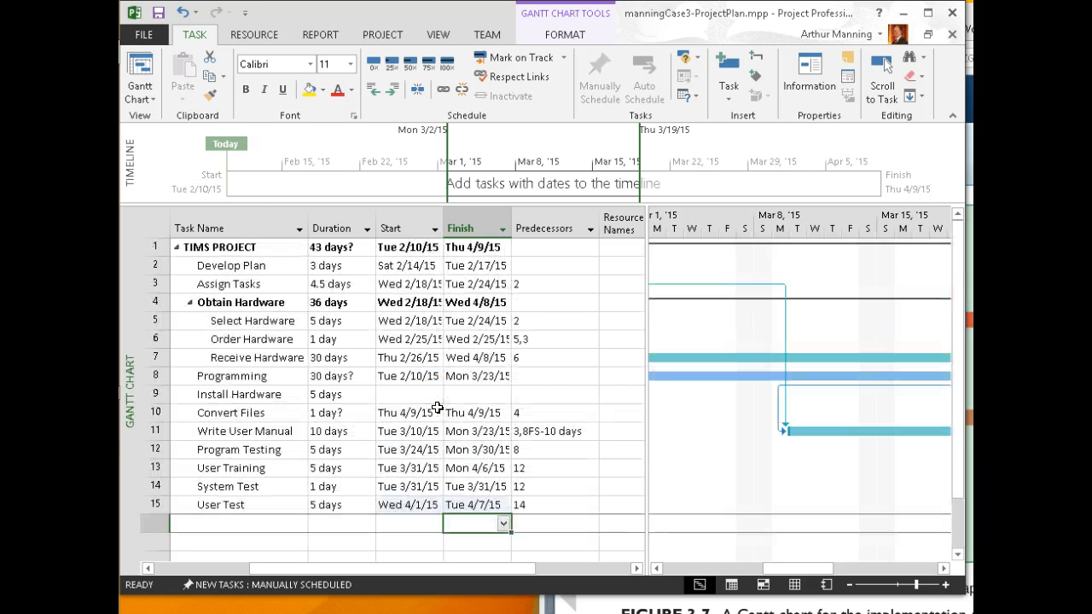
pyautogui.scroll(-1, 437, 409)
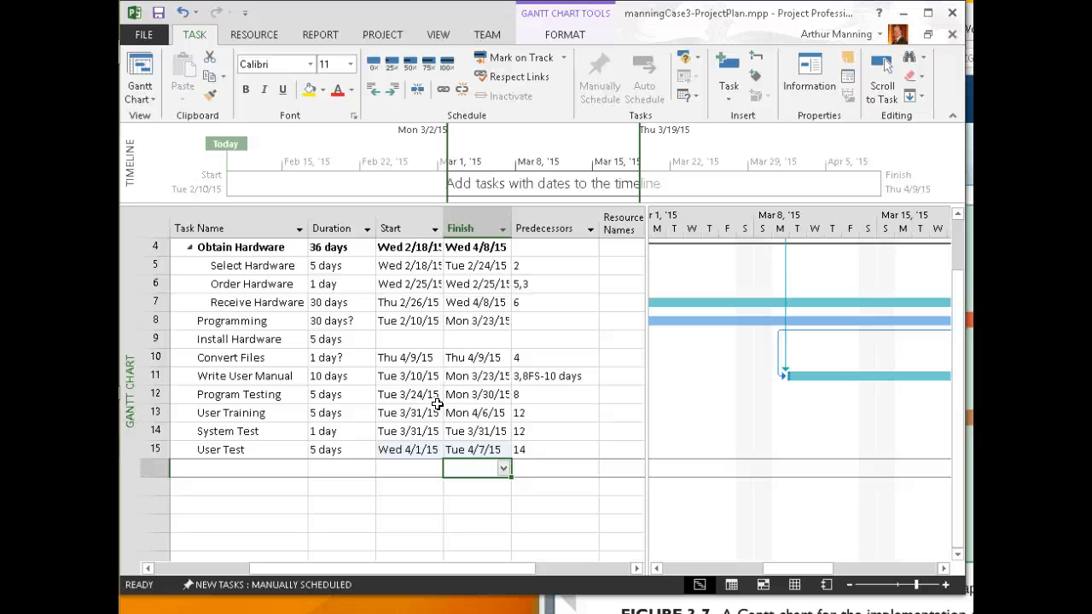
pyautogui.scroll(1, 458, 340)
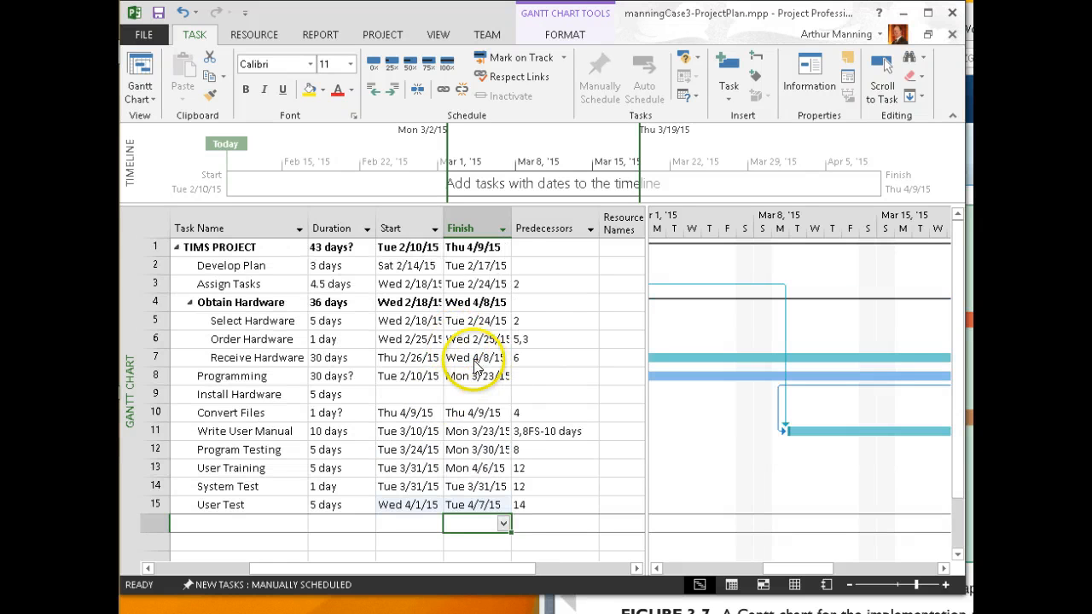
pyautogui.hotkey('alt', 'Tab')
pyautogui.hotkey('alt', 'Tab')
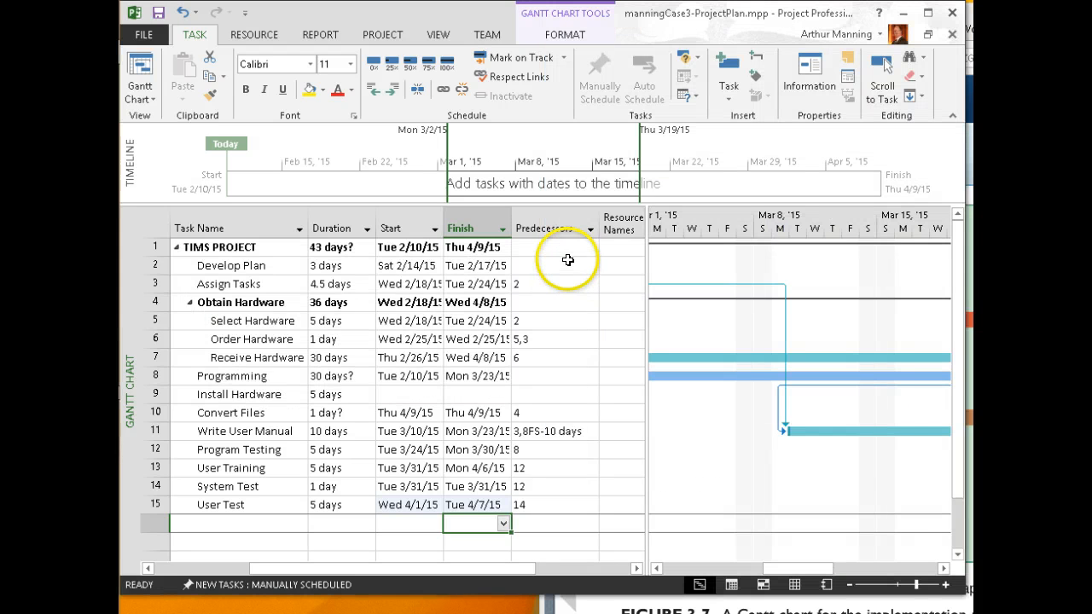
pyautogui.hotkey('alt', 'Tab')
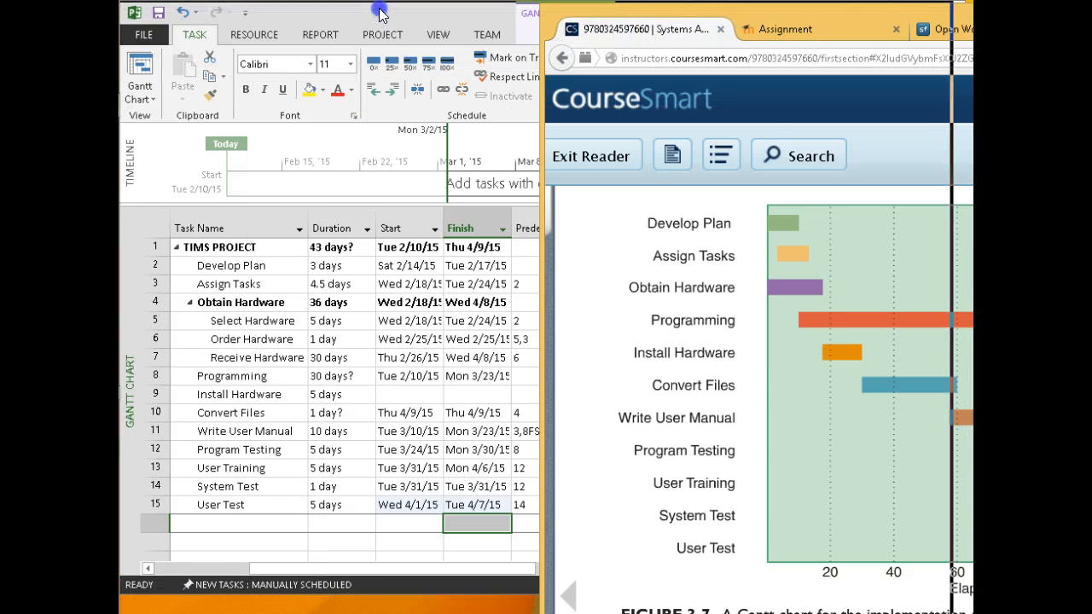
# Reread the Moodle assignment, highlighting the multiple successor tasks requirement, then return to Project
pyautogui.moveTo(380, 9); pyautogui.dragTo(399, 11)
pyautogui.click(397, 33)
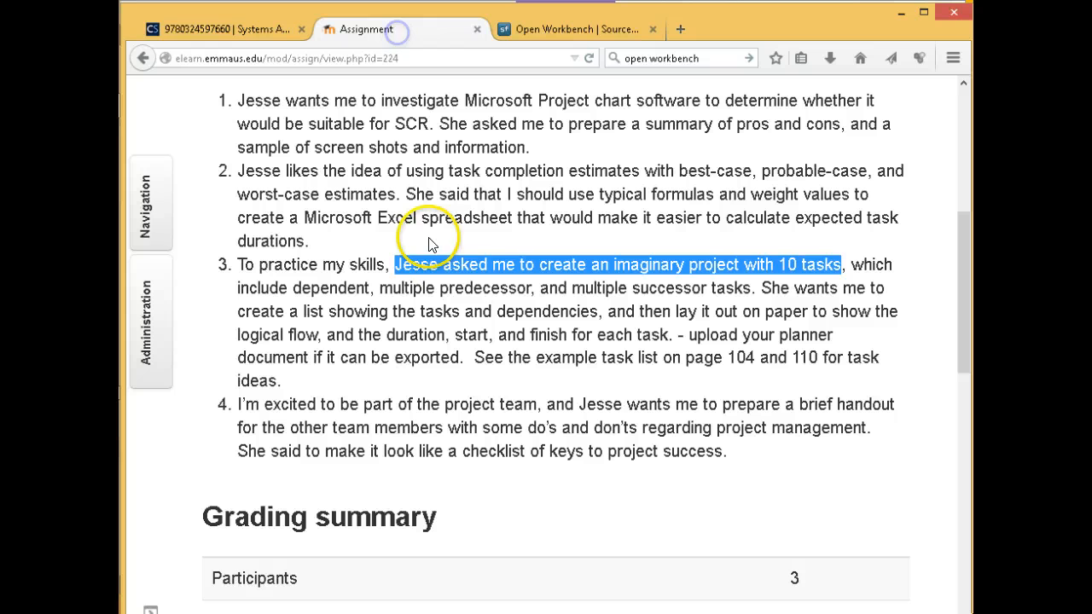
pyautogui.click(512, 280)
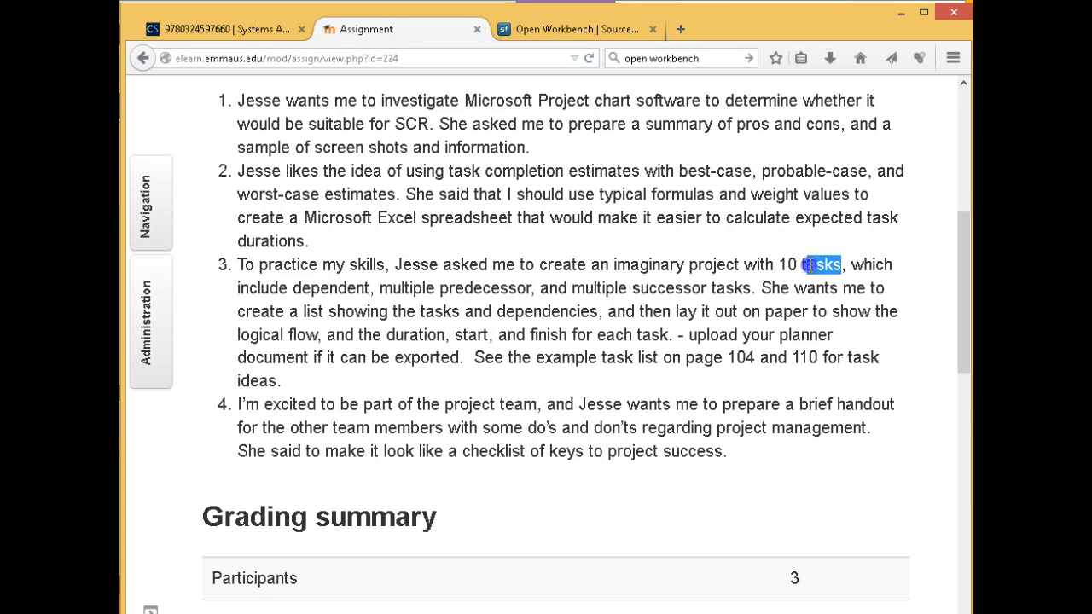
pyautogui.moveTo(237, 285); pyautogui.dragTo(748, 289)
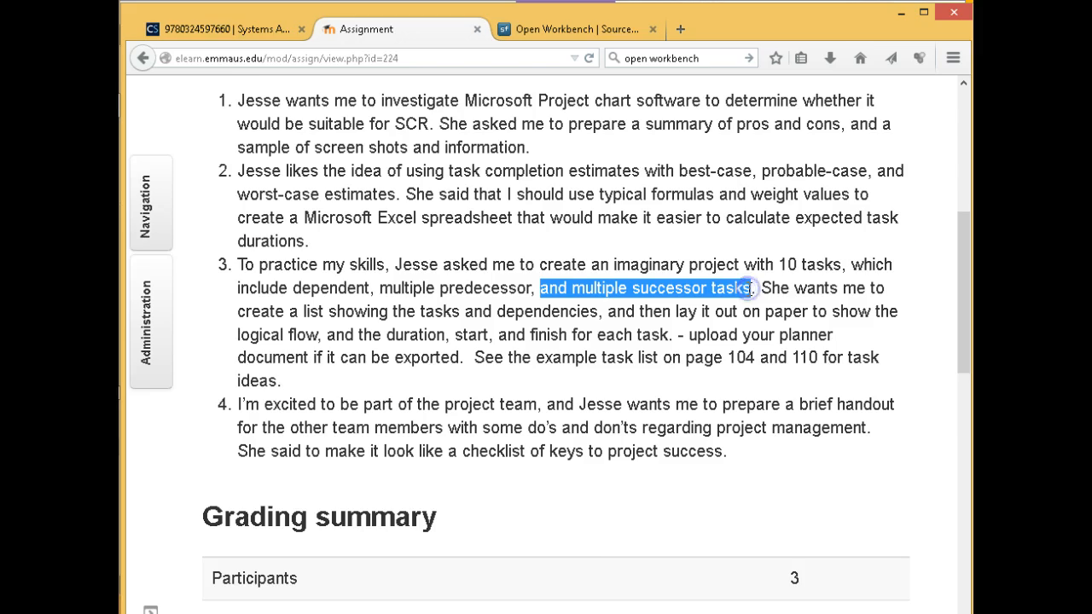
pyautogui.hotkey('alt', 'Tab')
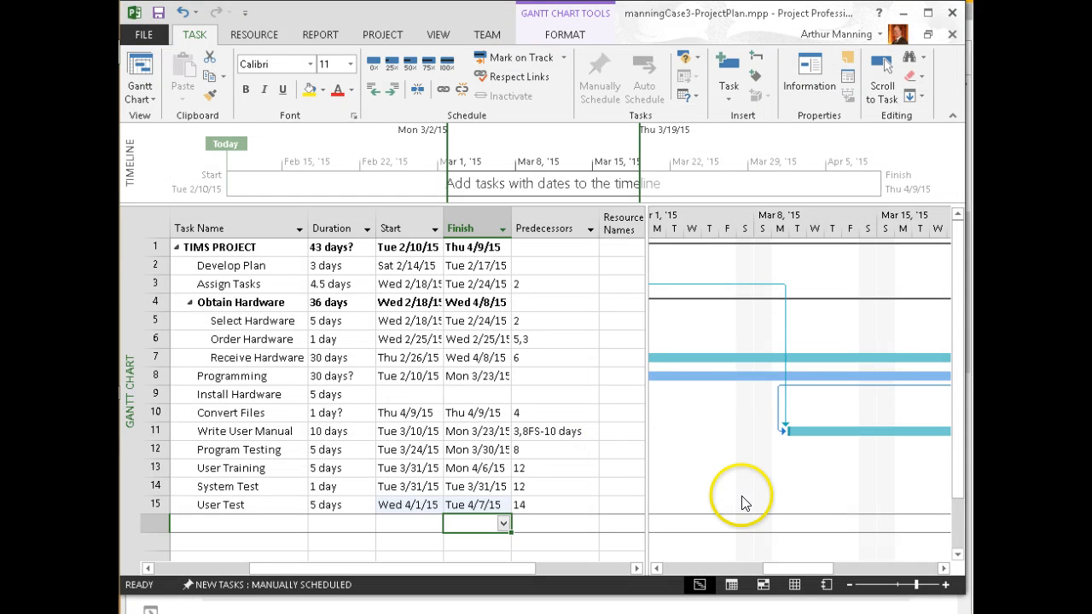
# Scroll the Gantt chart to mid-February, then switch to the Moodle assignment page
pyautogui.moveTo(776, 569); pyautogui.dragTo(729, 579)
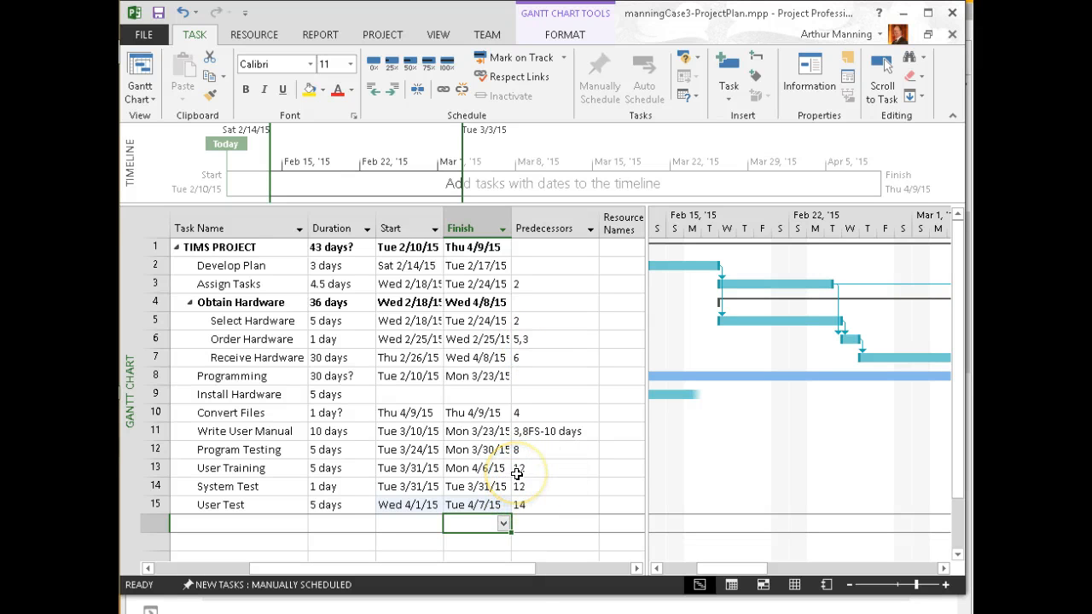
pyautogui.hotkey('alt', 'Tab')
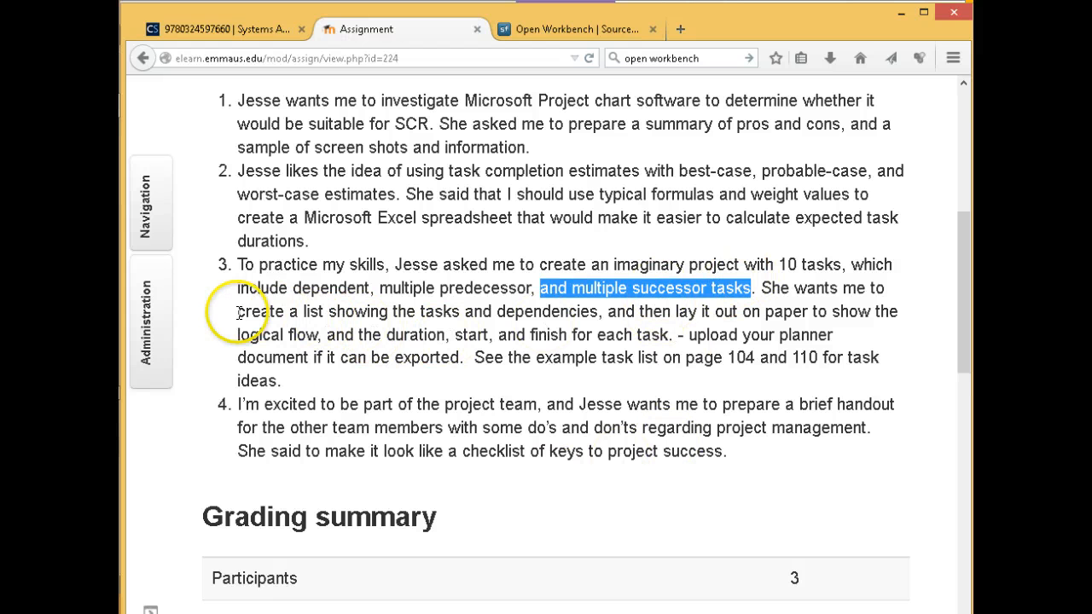
# Highlight 'create a list showing the tasks and dependencies,' then return to Project
pyautogui.click(266, 312)
pyautogui.moveTo(238, 311); pyautogui.dragTo(604, 313)
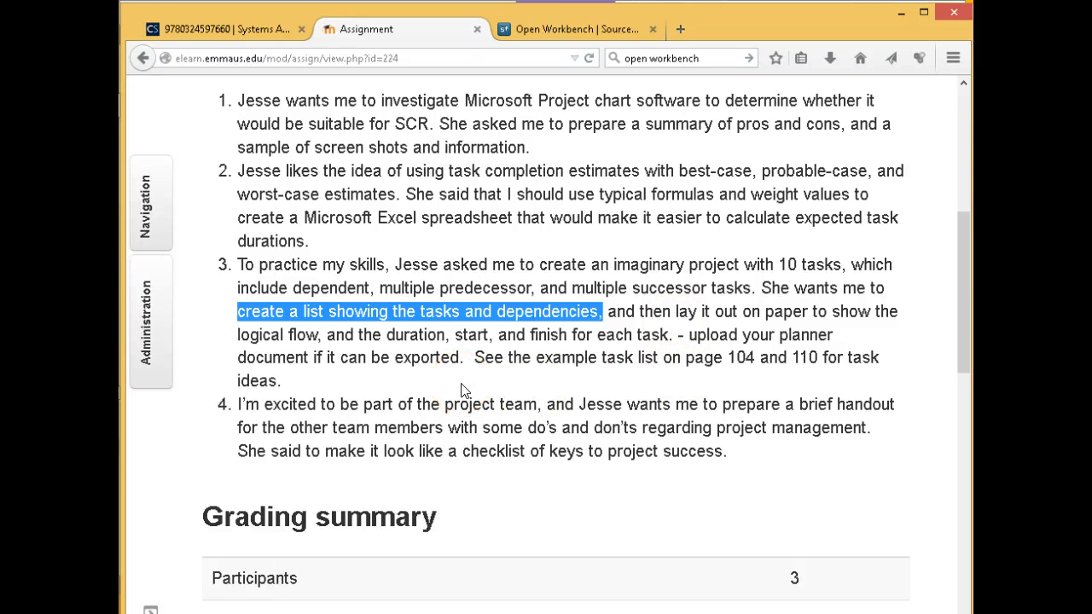
pyautogui.hotkey('alt', 'Tab')
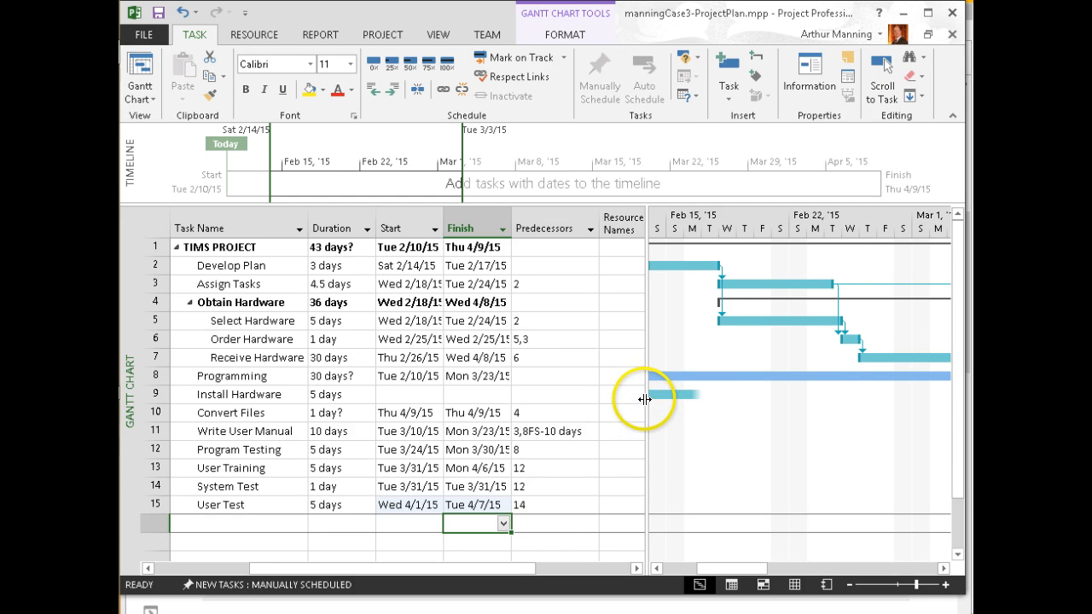
# Shrink the task table and scroll the Gantt chart right so the task bars show
pyautogui.moveTo(599, 397); pyautogui.dragTo(532, 393)
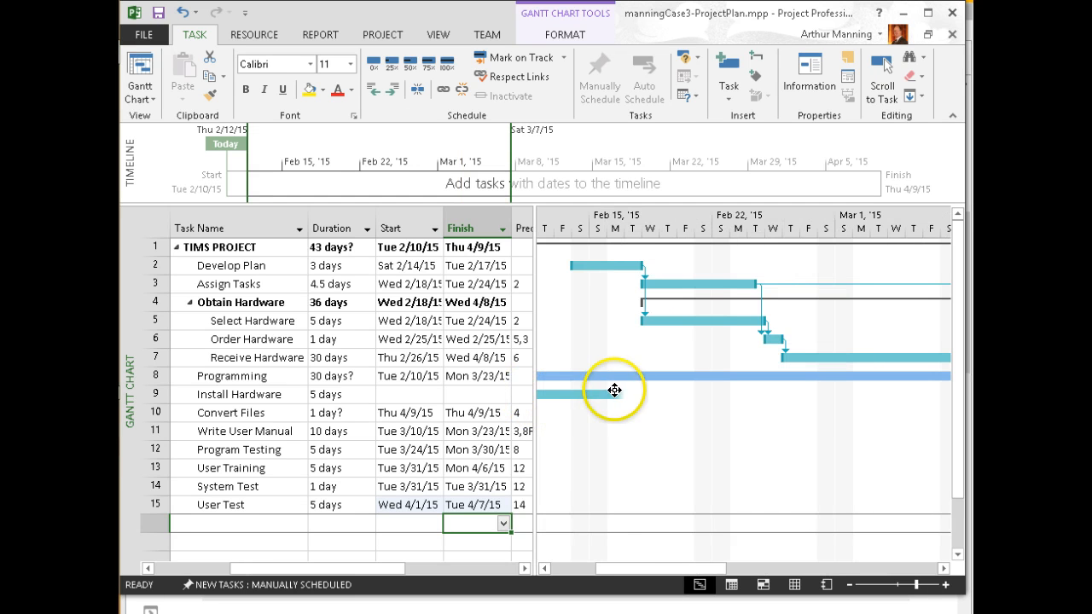
pyautogui.moveTo(663, 570); pyautogui.dragTo(732, 578)
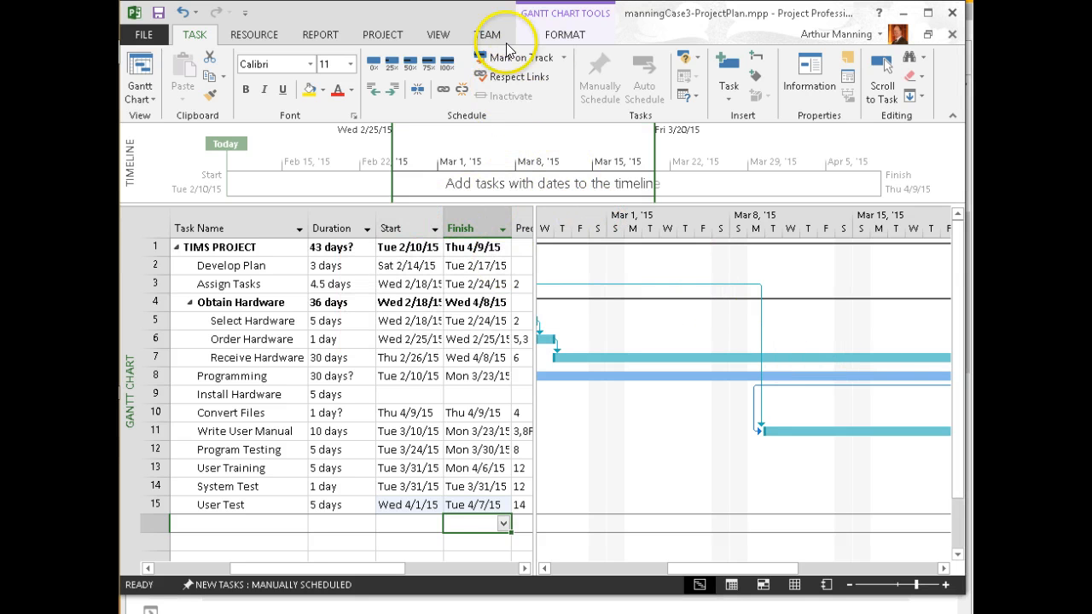
# Try the Task Usage view, go back to Gantt Chart, then display the Network Diagram
pyautogui.click(439, 35)
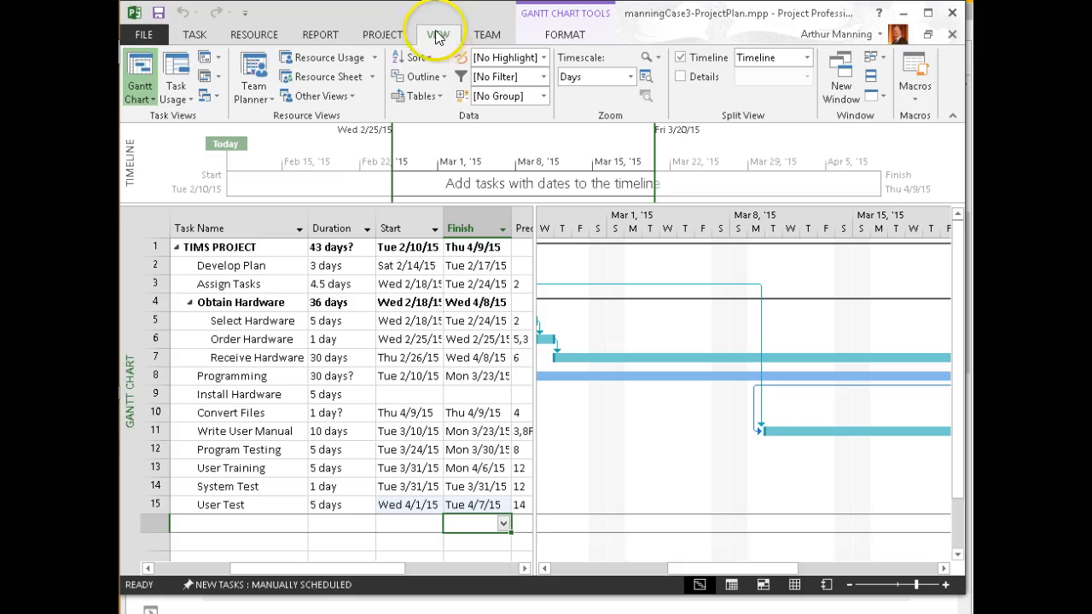
pyautogui.click(171, 96)
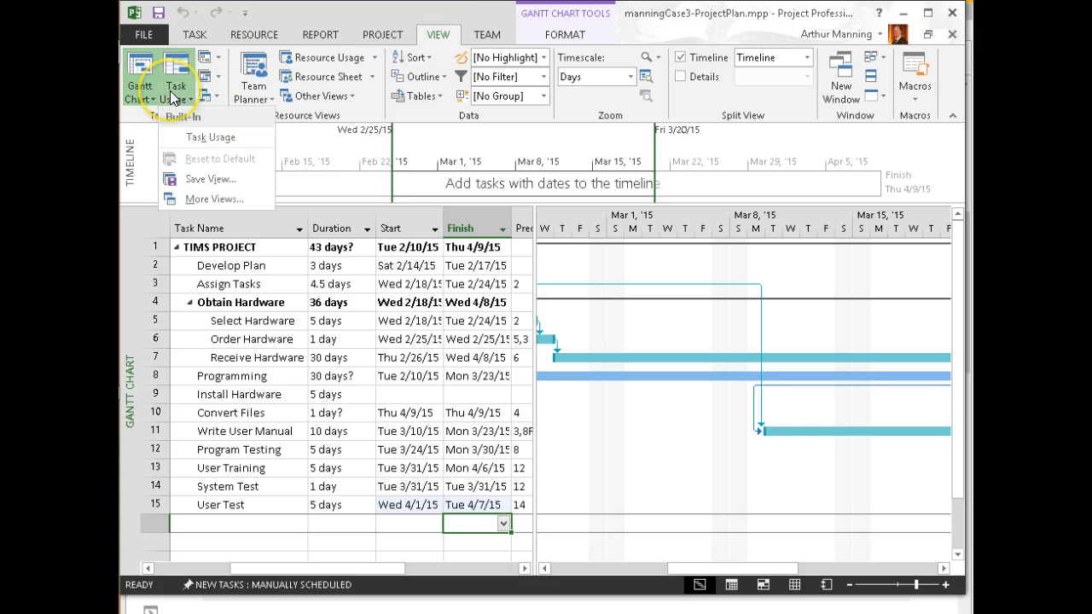
pyautogui.click(177, 73)
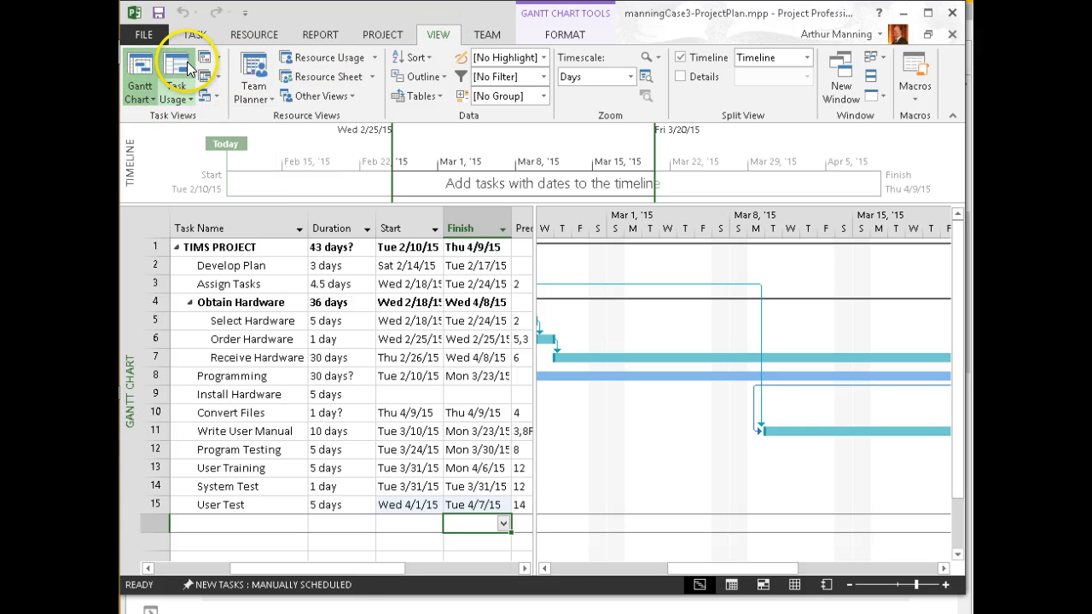
pyautogui.click(144, 70)
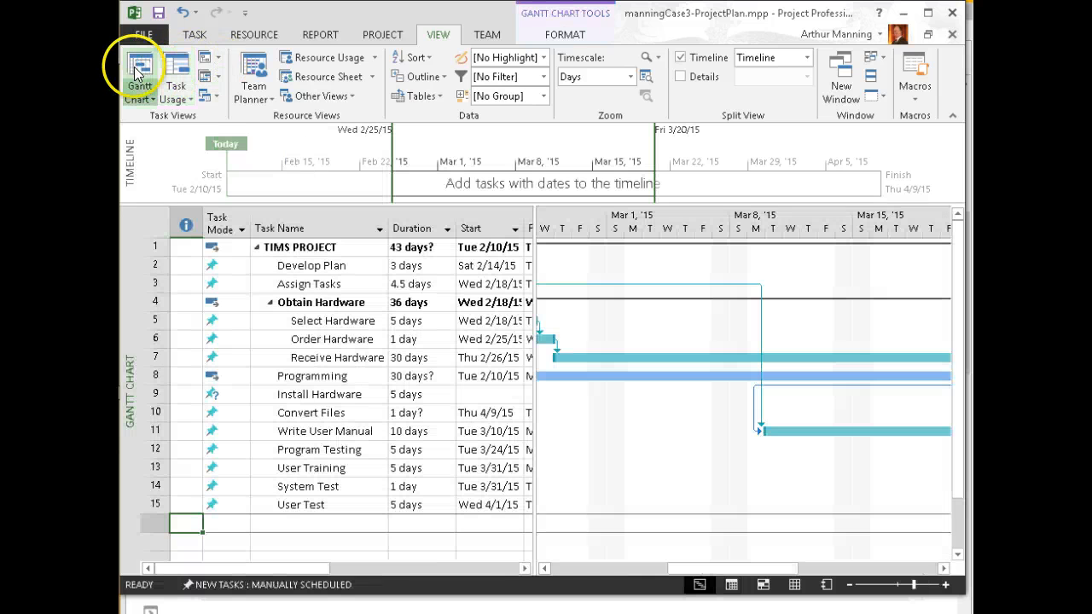
pyautogui.click(220, 59)
pyautogui.click(221, 59)
pyautogui.click(209, 59)
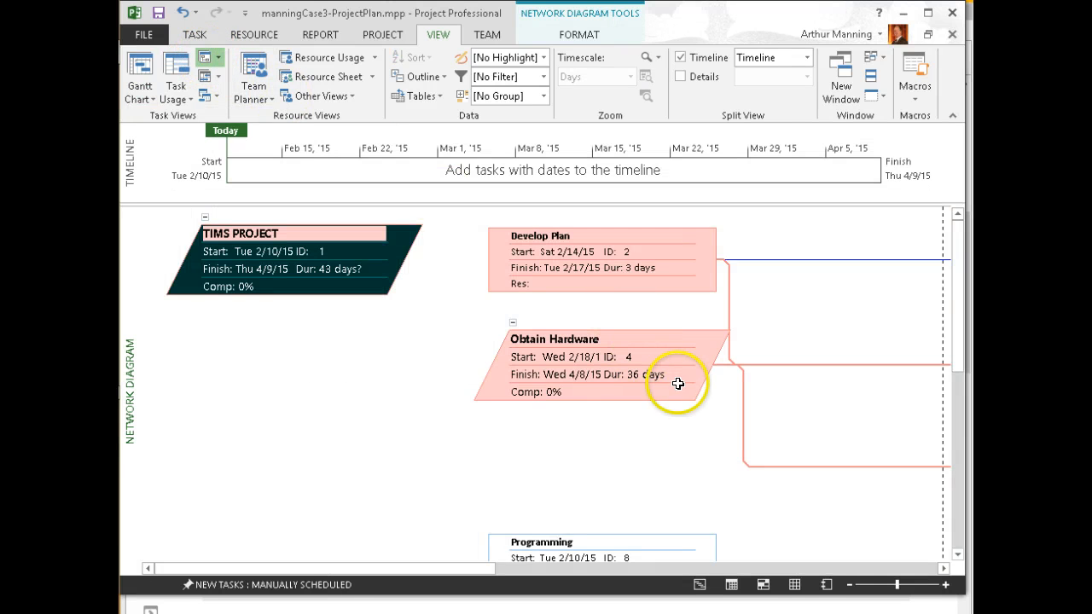
# Zoom and scroll across the network diagram's task boxes and links, then return to Gantt Chart
pyautogui.click(218, 58)
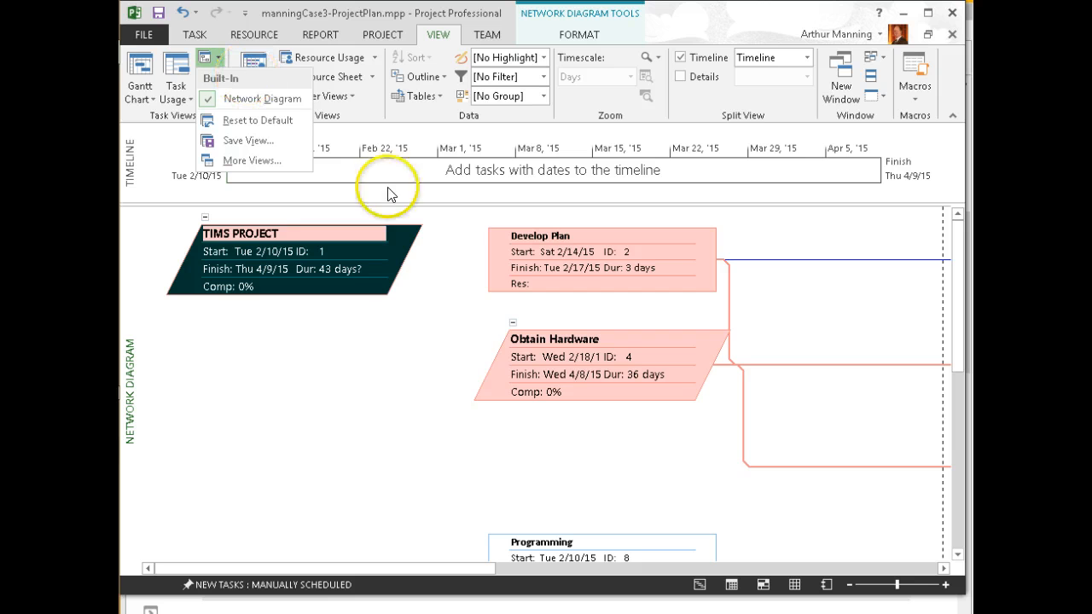
pyautogui.click(439, 403)
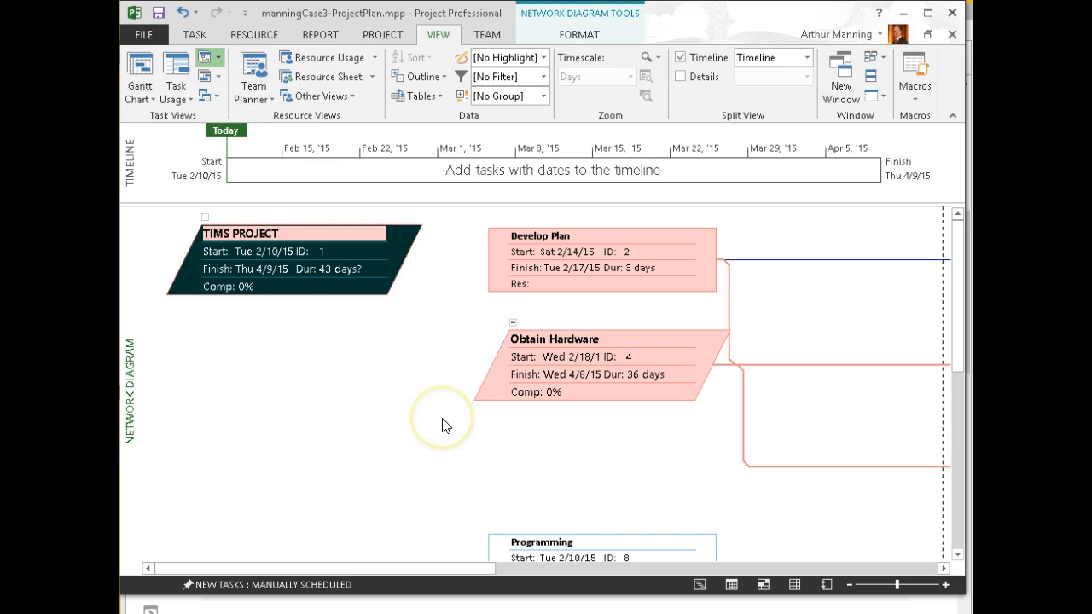
pyautogui.scroll(-3, 442, 418)
pyautogui.scroll(3, 442, 426)
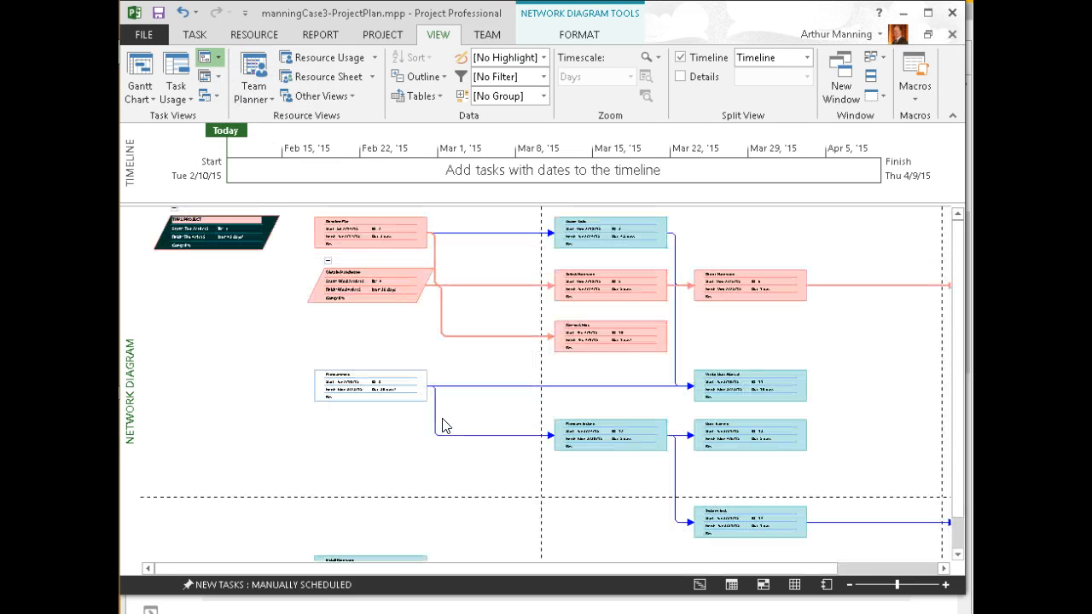
pyautogui.scroll(-3, 442, 427)
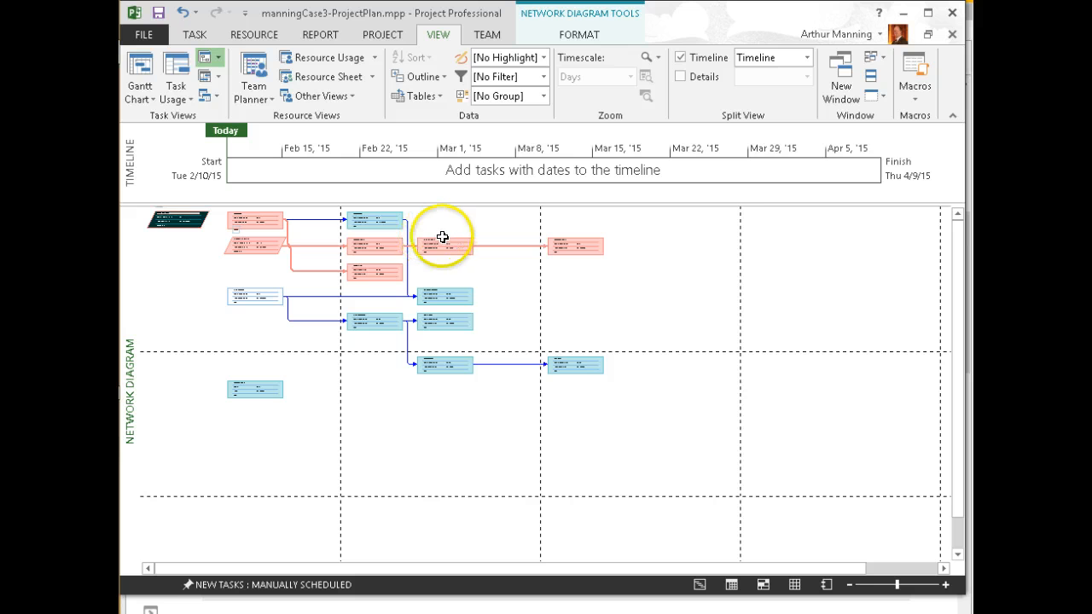
pyautogui.scroll(2, 475, 312)
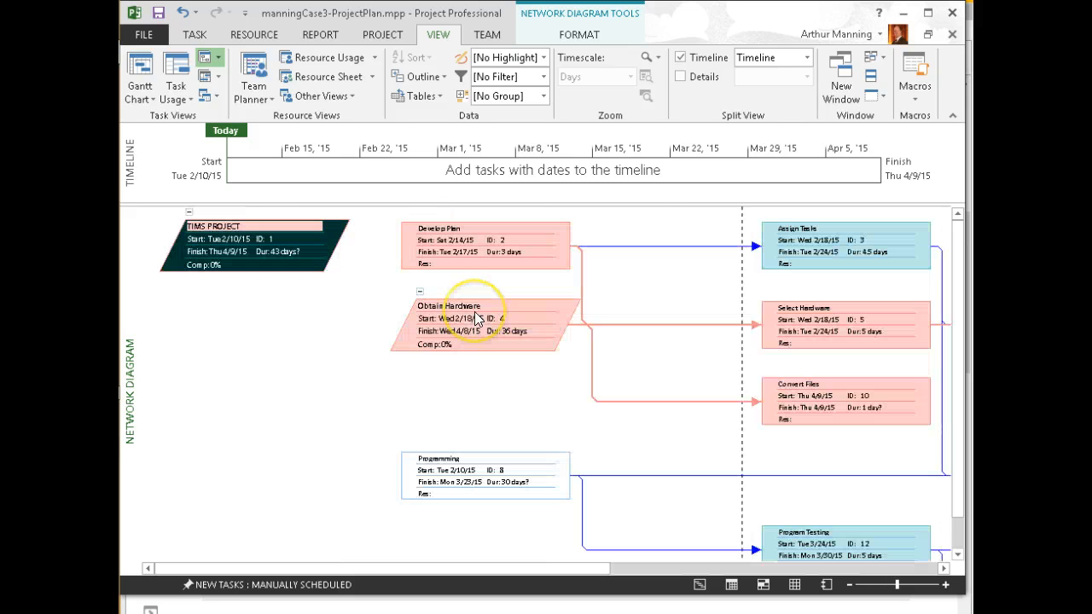
pyautogui.scroll(-2, 477, 318)
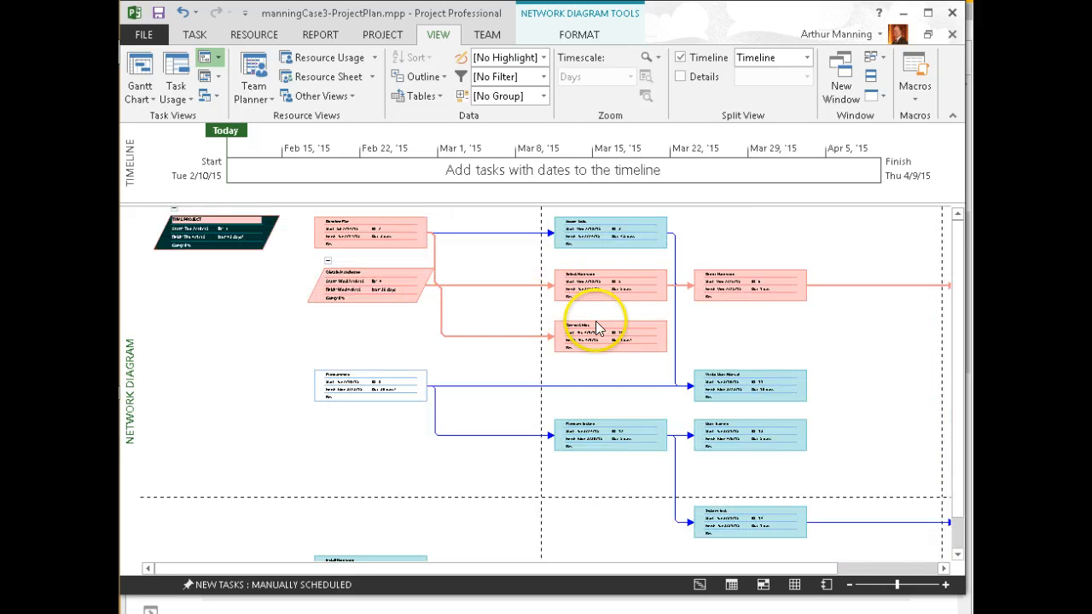
pyautogui.moveTo(743, 290)
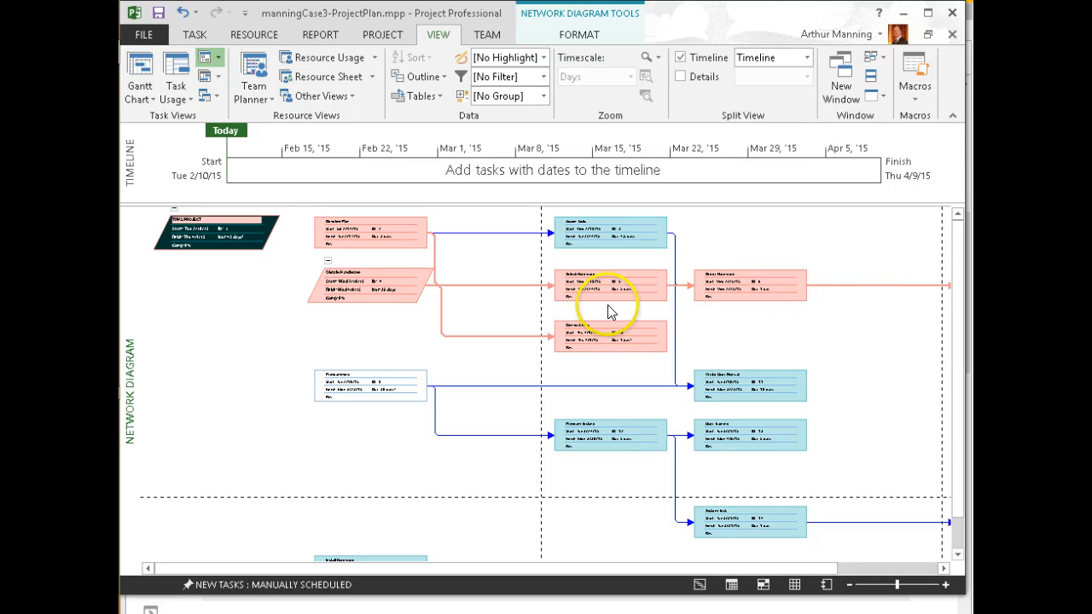
pyautogui.moveTo(685, 573); pyautogui.dragTo(866, 570)
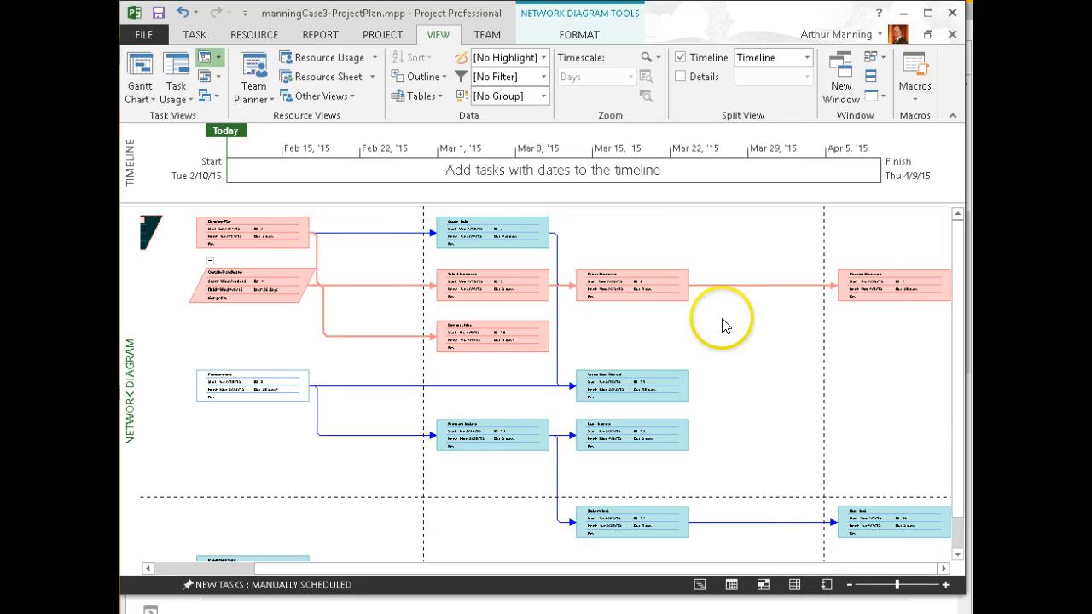
pyautogui.click(141, 68)
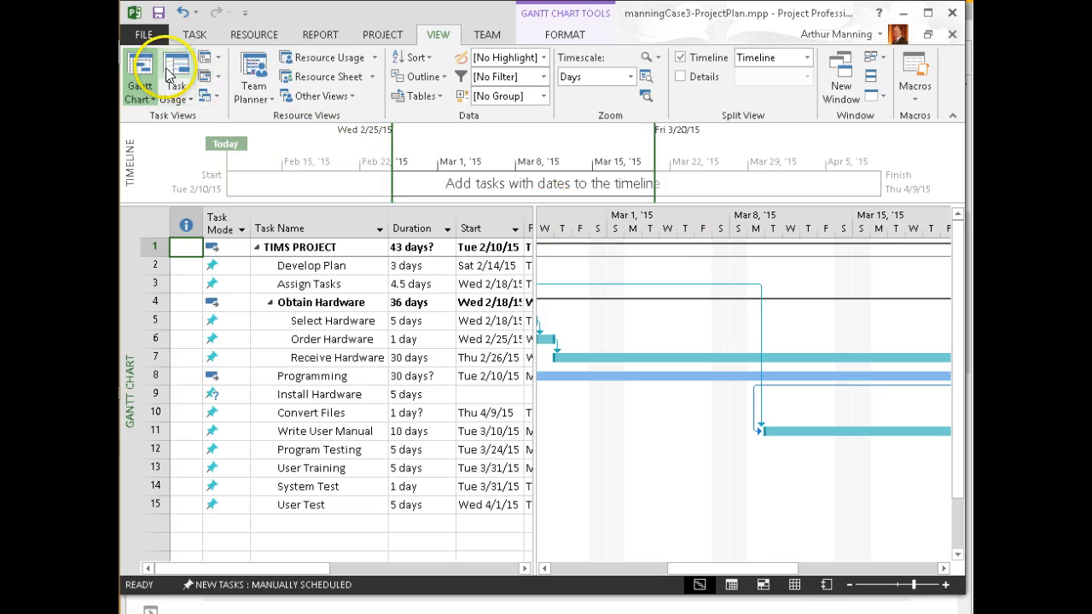
# Show the plan in Task Usage view, with 0 hrs of work per task, after browsing calendar views
pyautogui.click(175, 73)
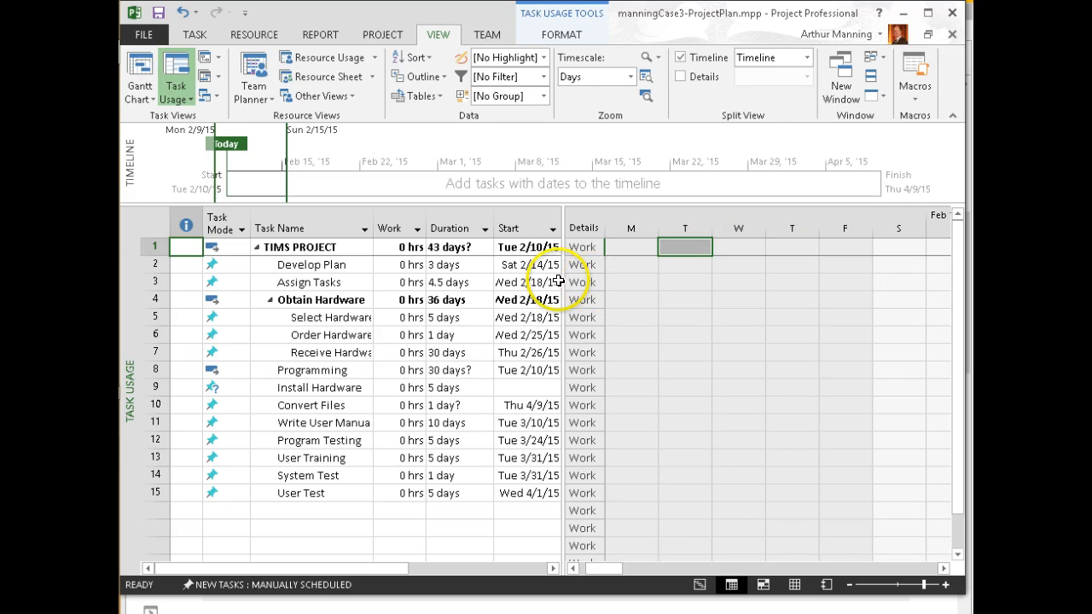
pyautogui.click(150, 98)
pyautogui.click(214, 79)
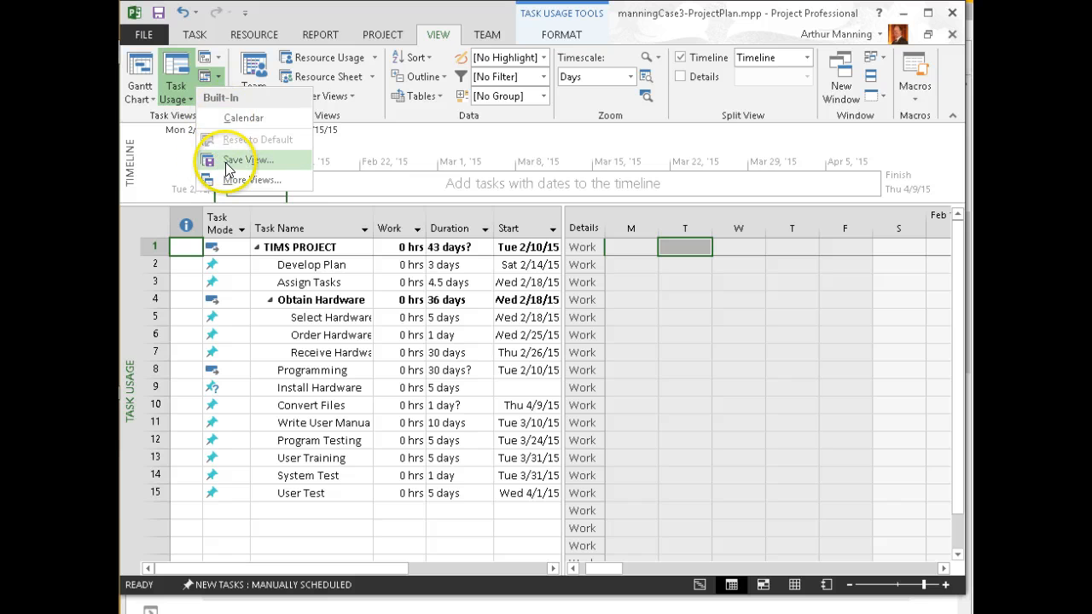
pyautogui.click(158, 163)
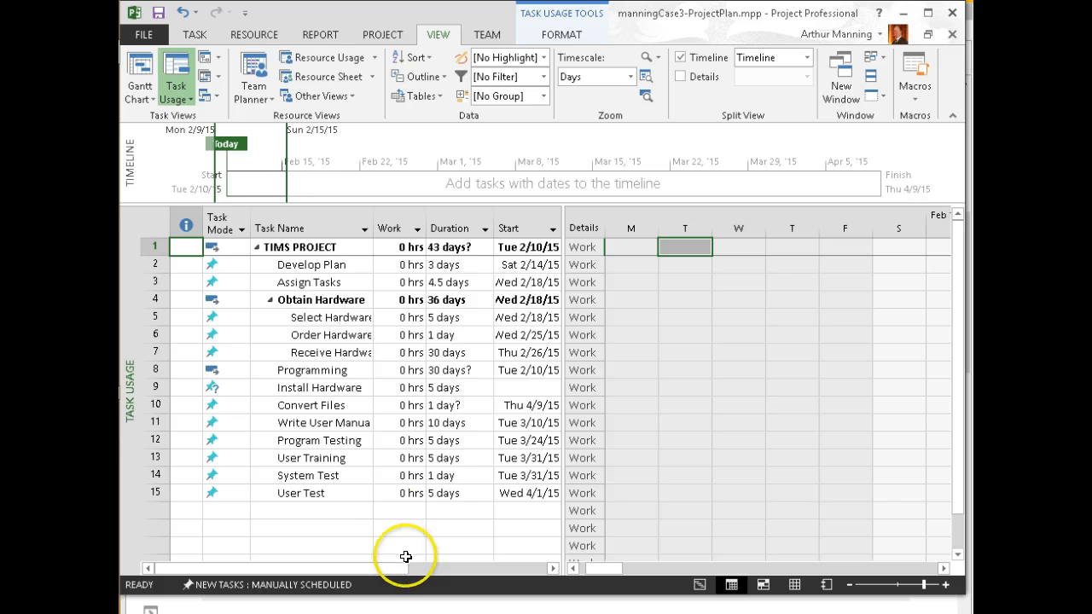
# Return to Gantt Chart, check the TIMS PROJECT row's context menu, and show the TASK ribbon
pyautogui.click(144, 68)
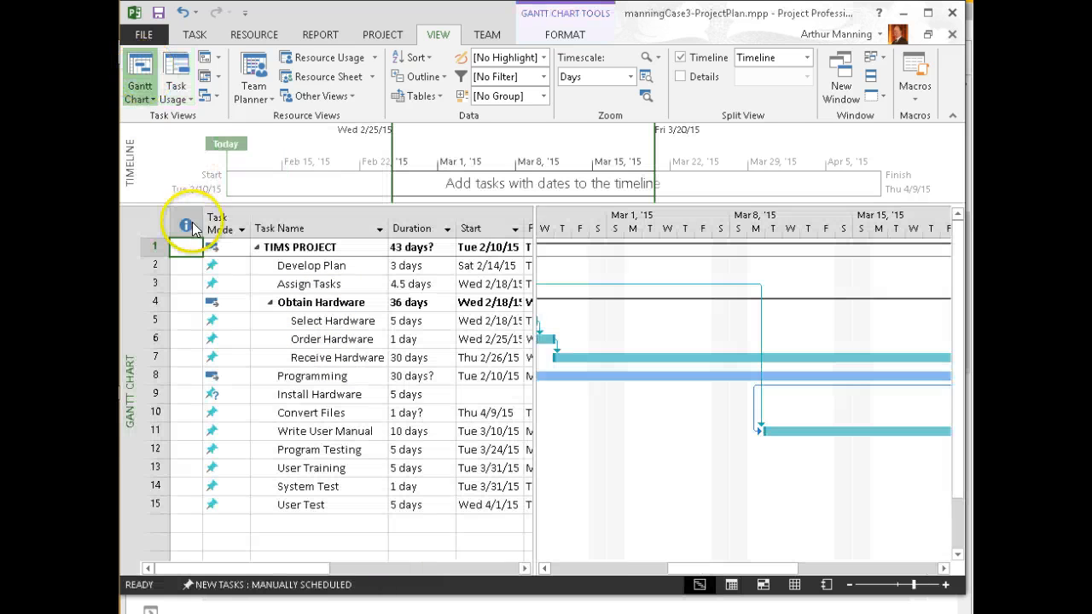
pyautogui.moveTo(632, 563); pyautogui.dragTo(575, 566)
pyautogui.moveTo(667, 576); pyautogui.dragTo(638, 578)
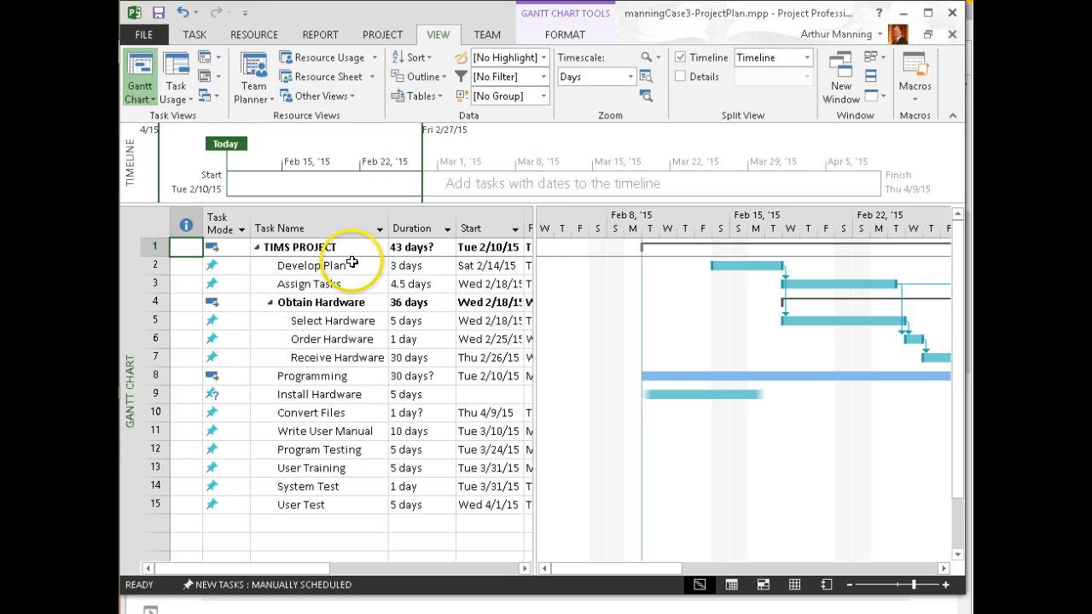
pyautogui.rightClick(285, 249)
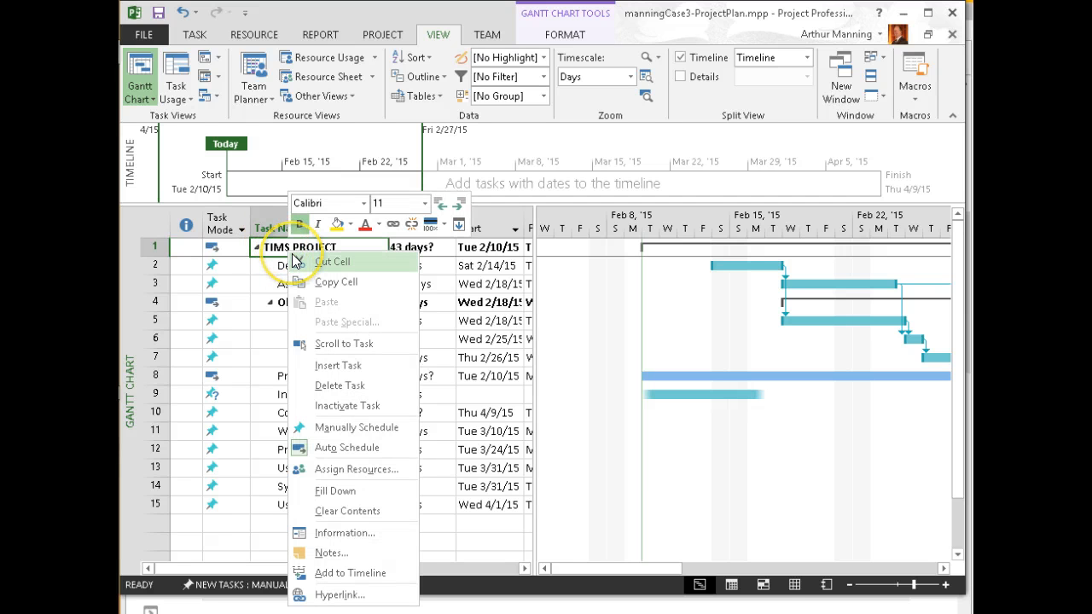
pyautogui.click(271, 247)
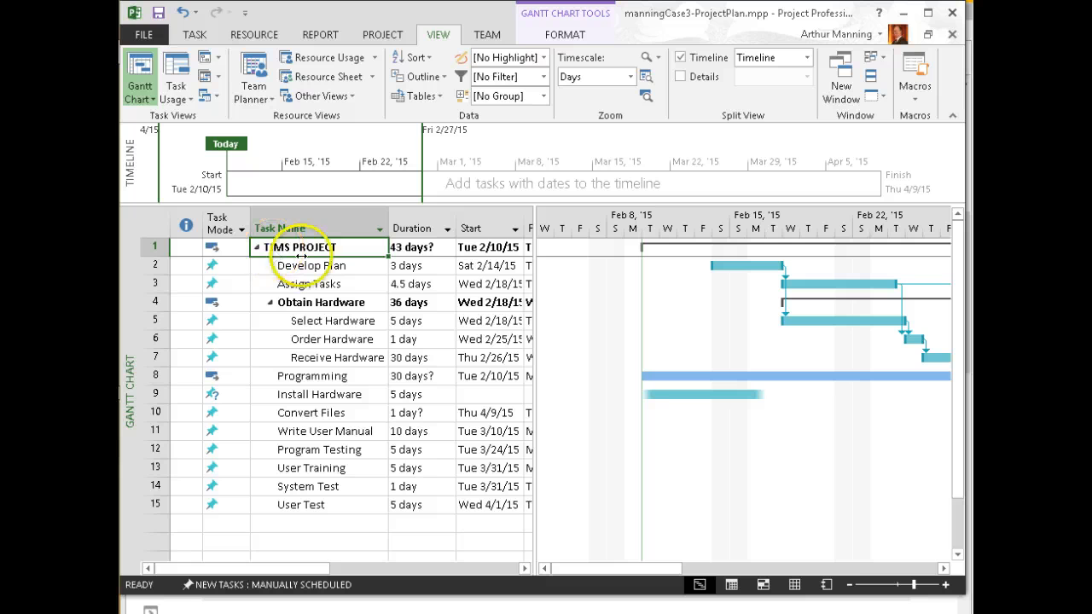
pyautogui.click(143, 69)
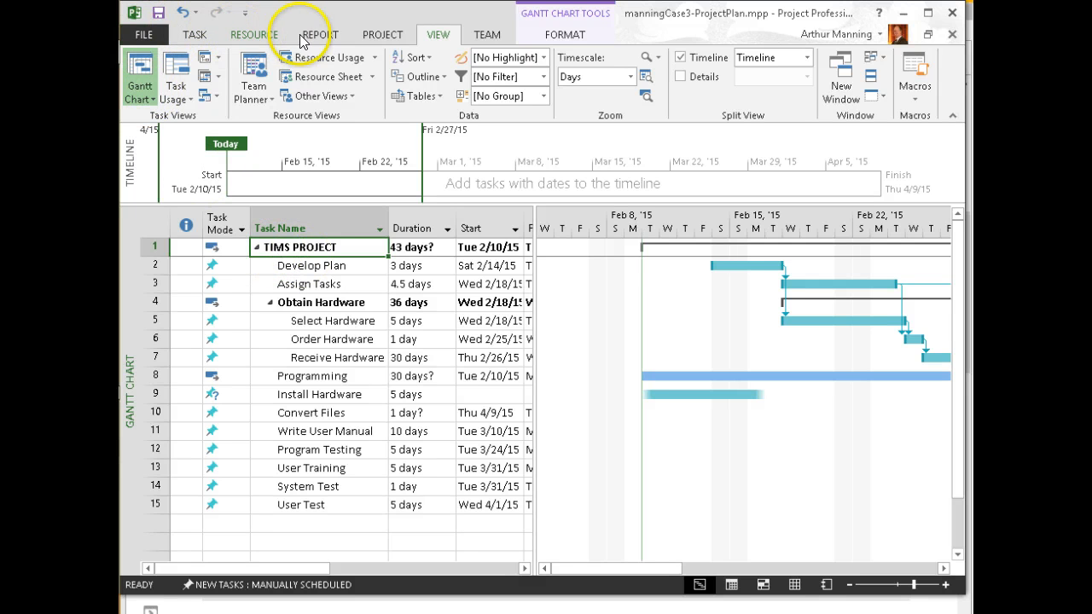
pyautogui.click(191, 36)
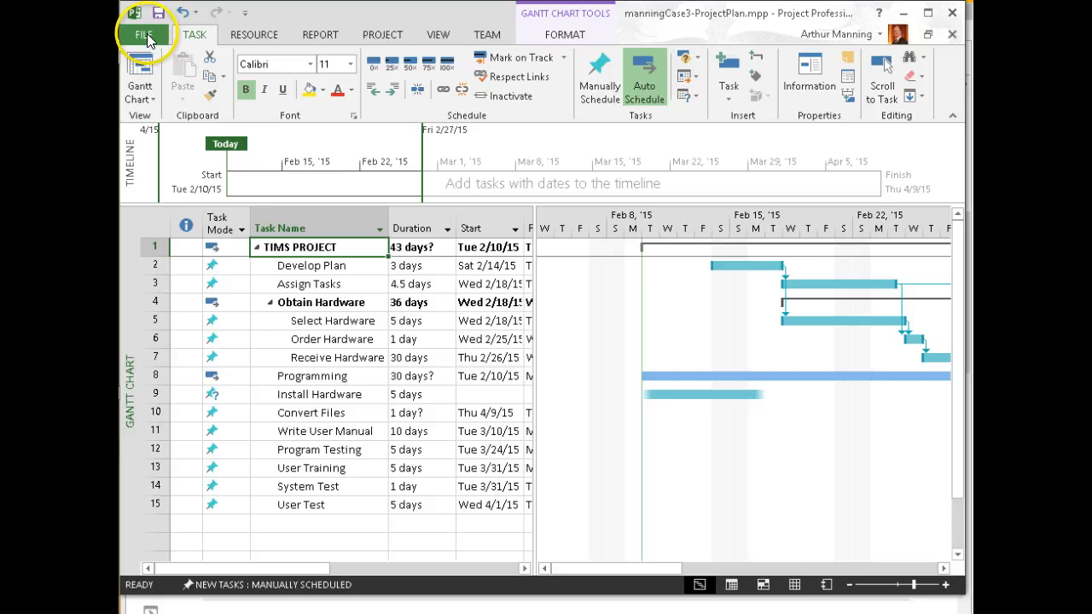
# Review the Schedule page of Project Options, then close the dialog without changes
pyautogui.click(147, 33)
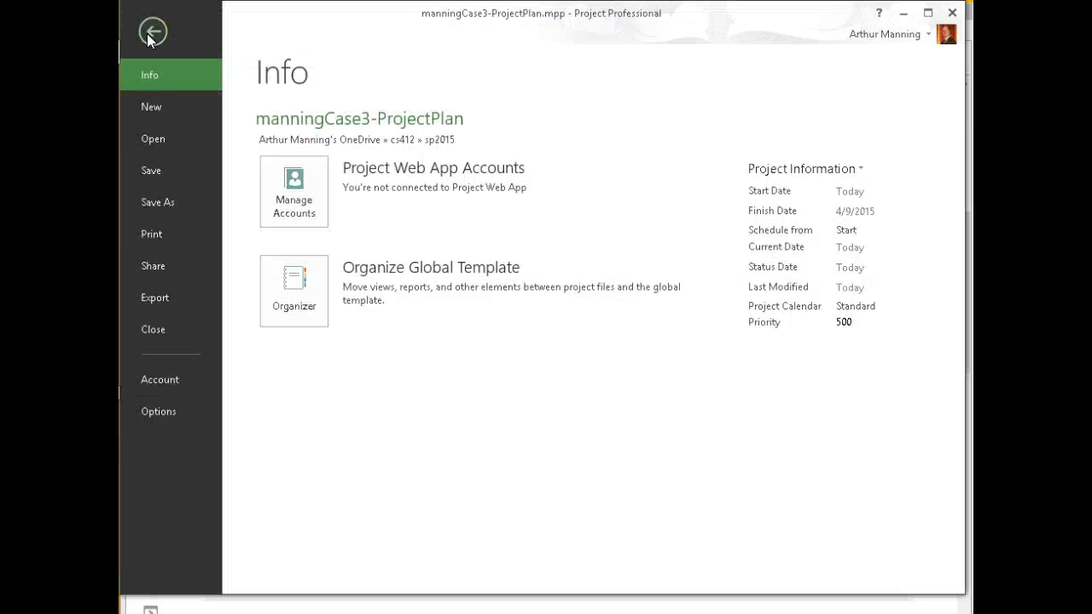
pyautogui.click(147, 58)
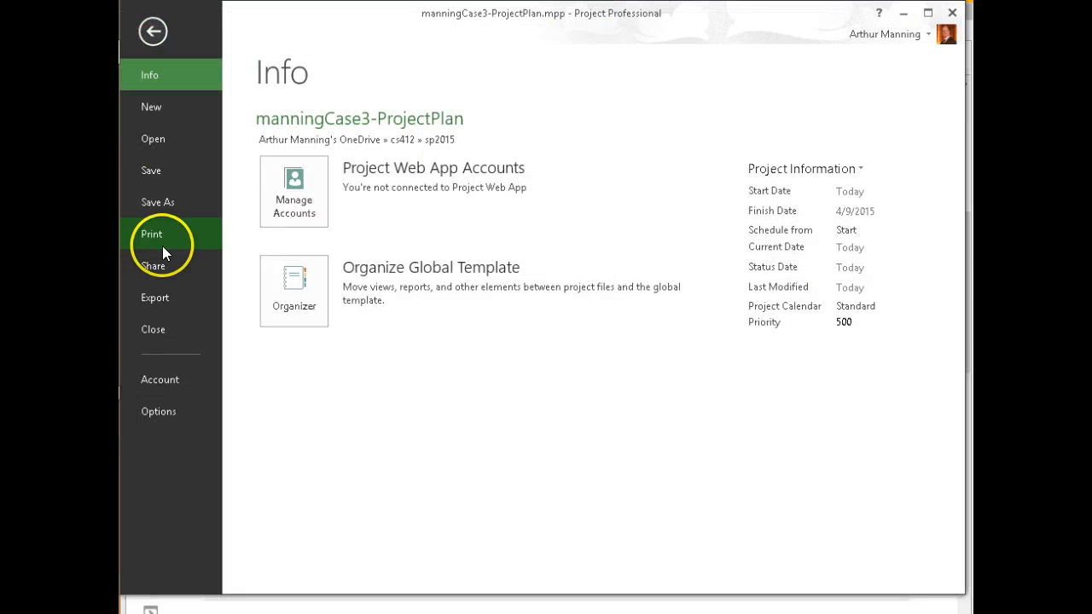
pyautogui.click(158, 412)
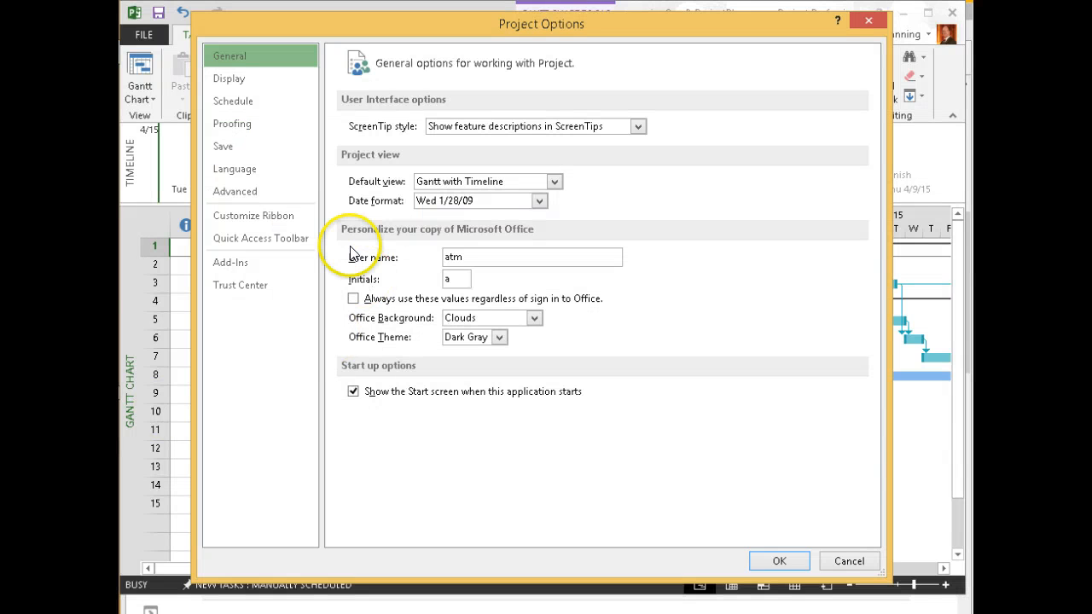
pyautogui.click(244, 106)
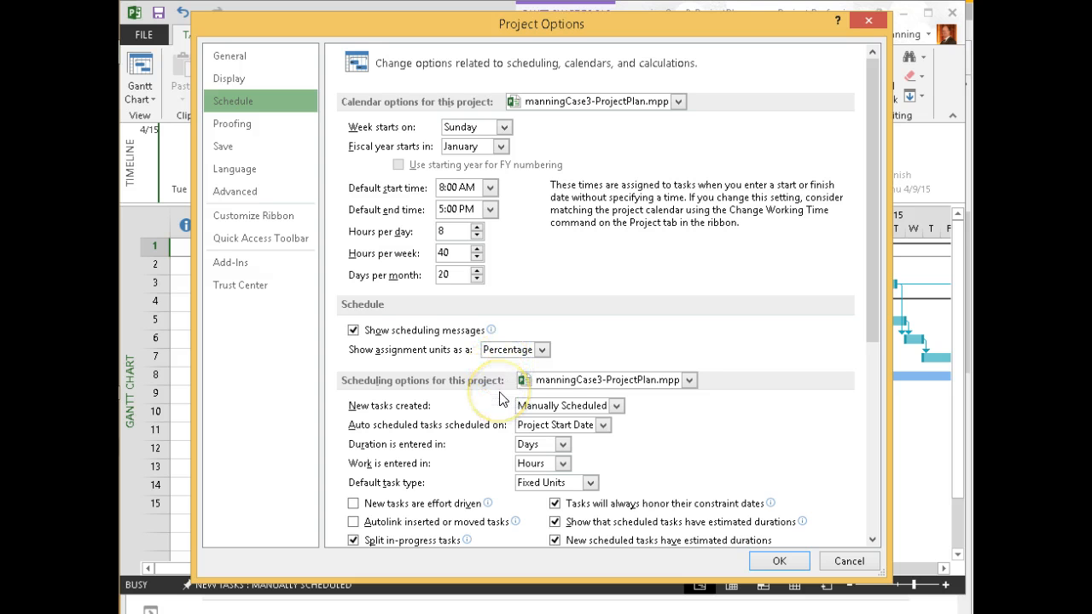
pyautogui.click(869, 20)
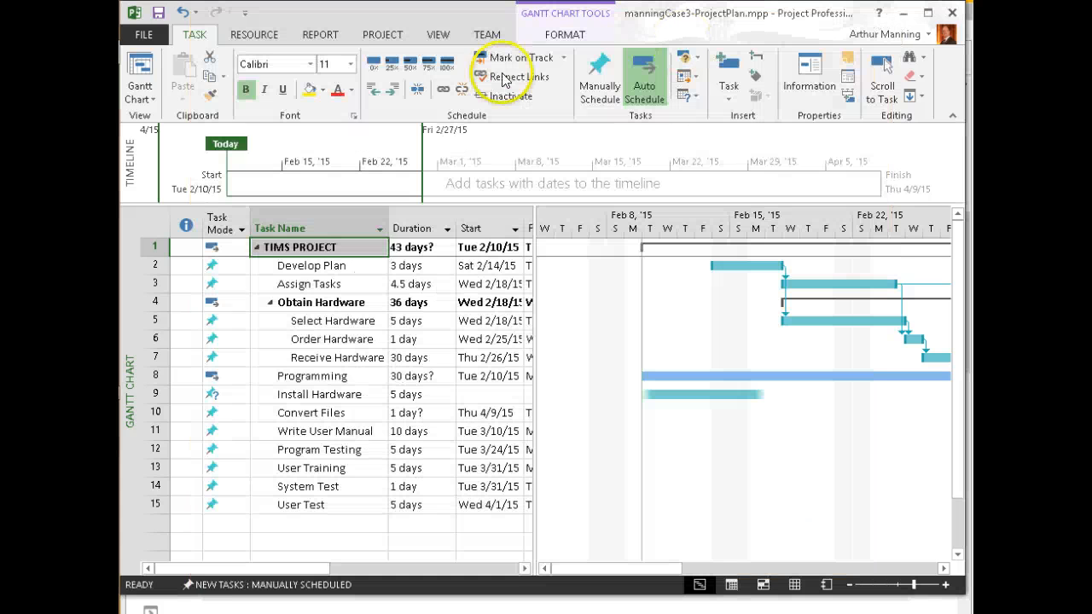
pyautogui.click(382, 32)
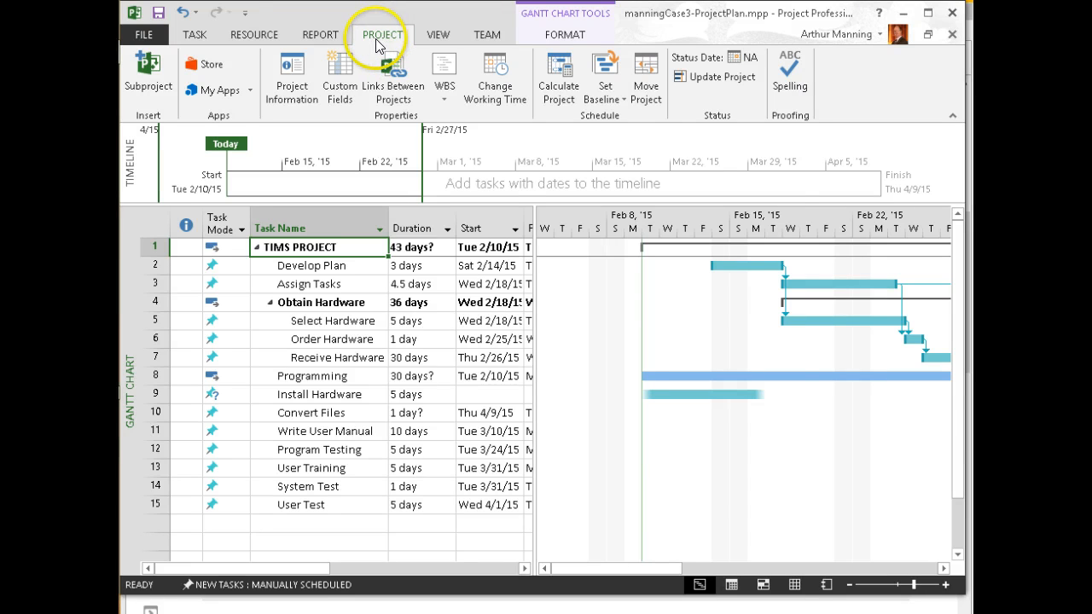
pyautogui.click(484, 59)
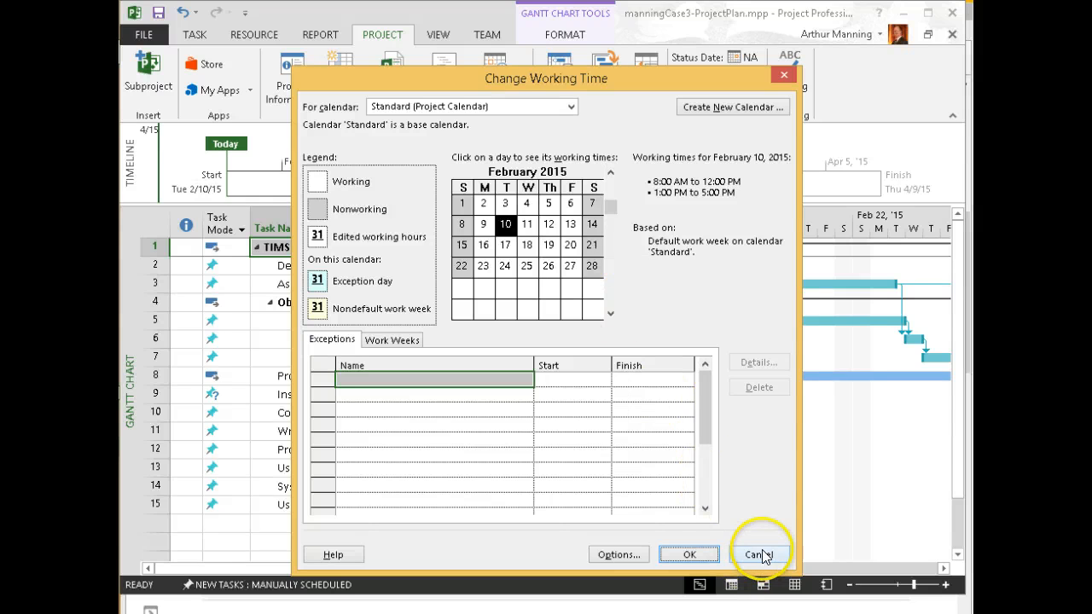
pyautogui.click(623, 555)
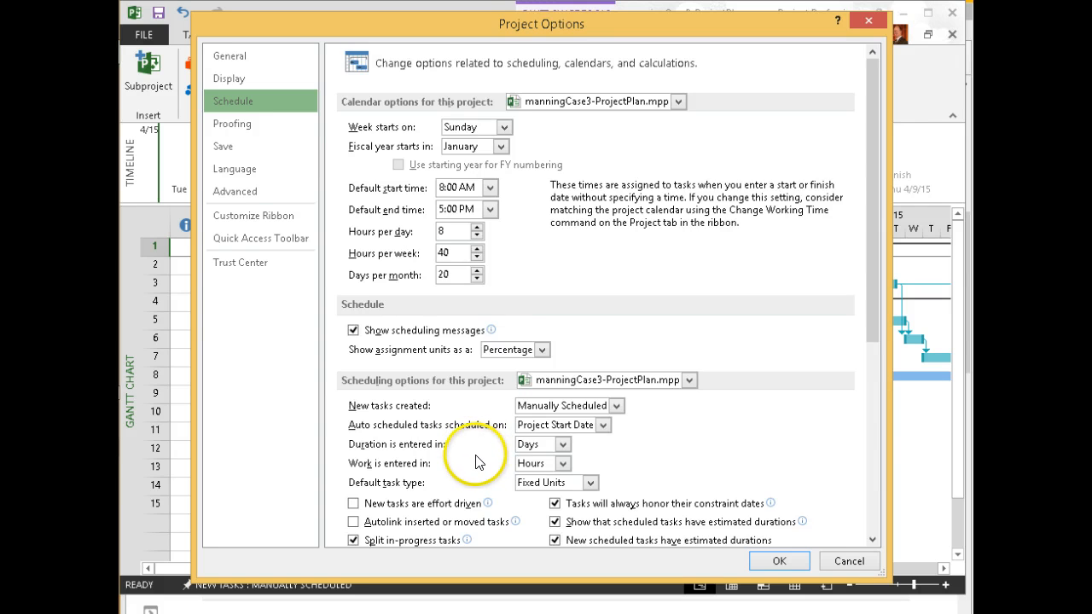
pyautogui.scroll(-1, 478, 457)
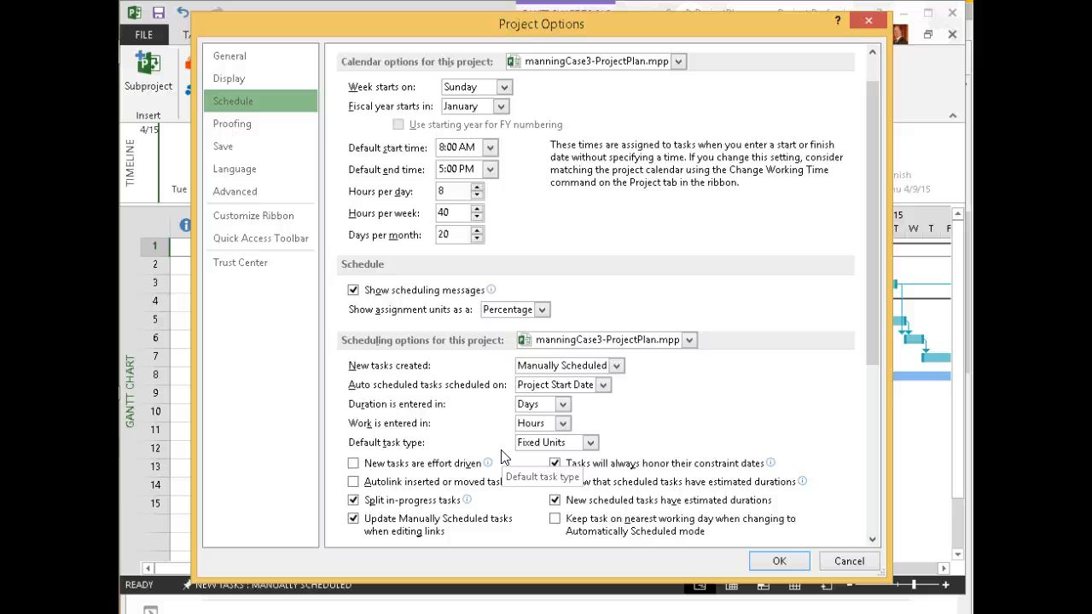
pyautogui.scroll(-1, 504, 458)
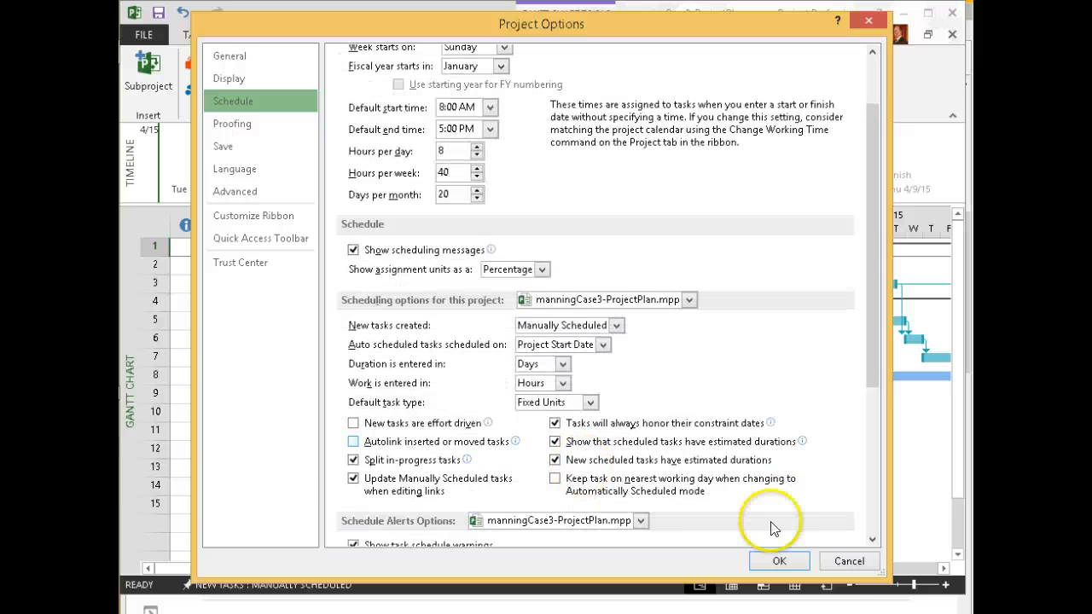
pyautogui.click(848, 560)
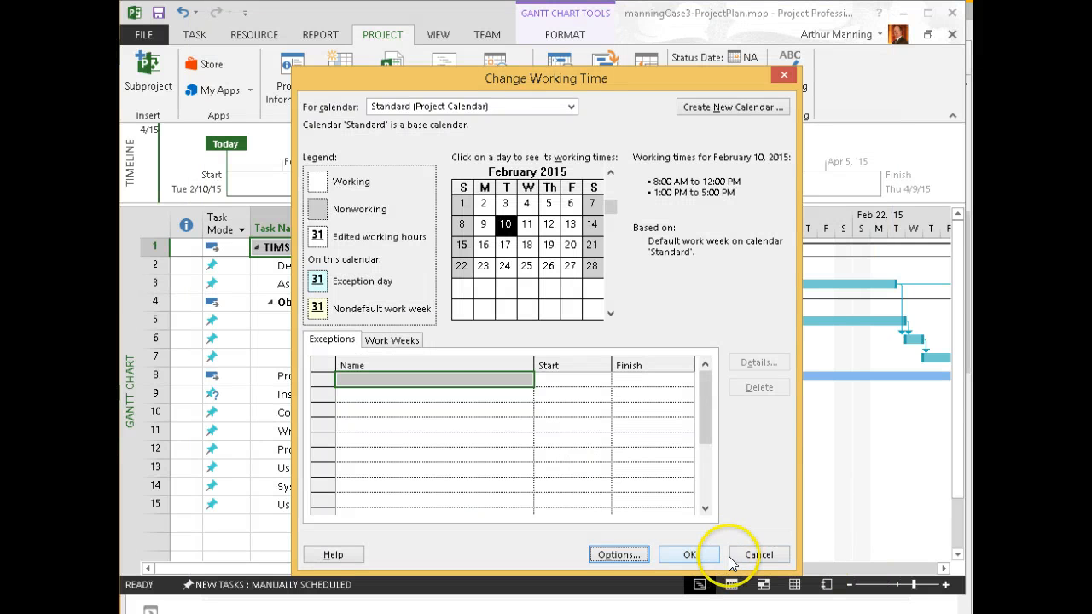
pyautogui.click(758, 555)
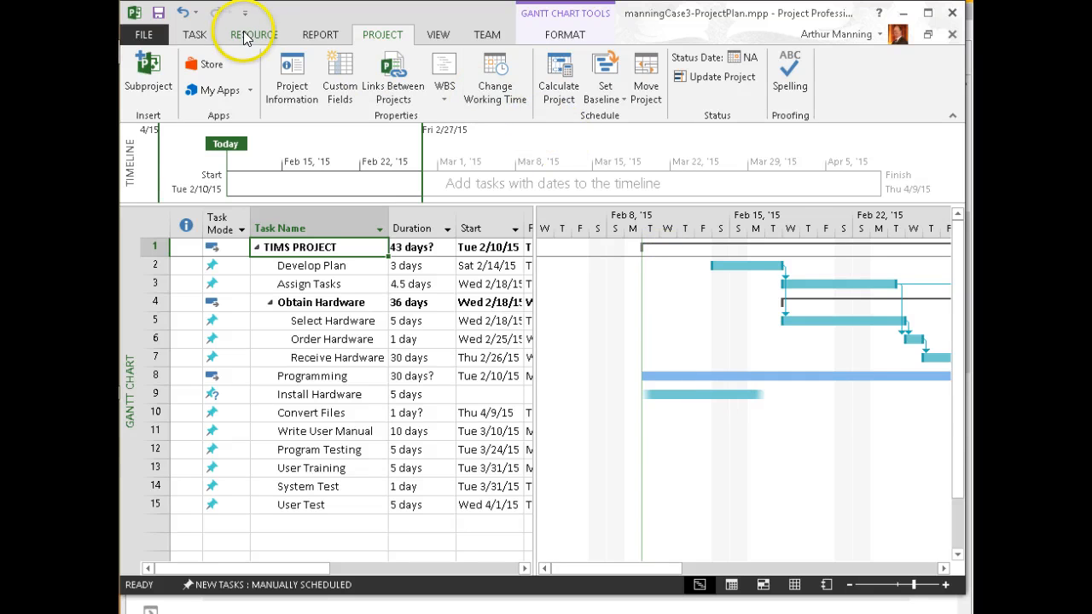
pyautogui.click(195, 34)
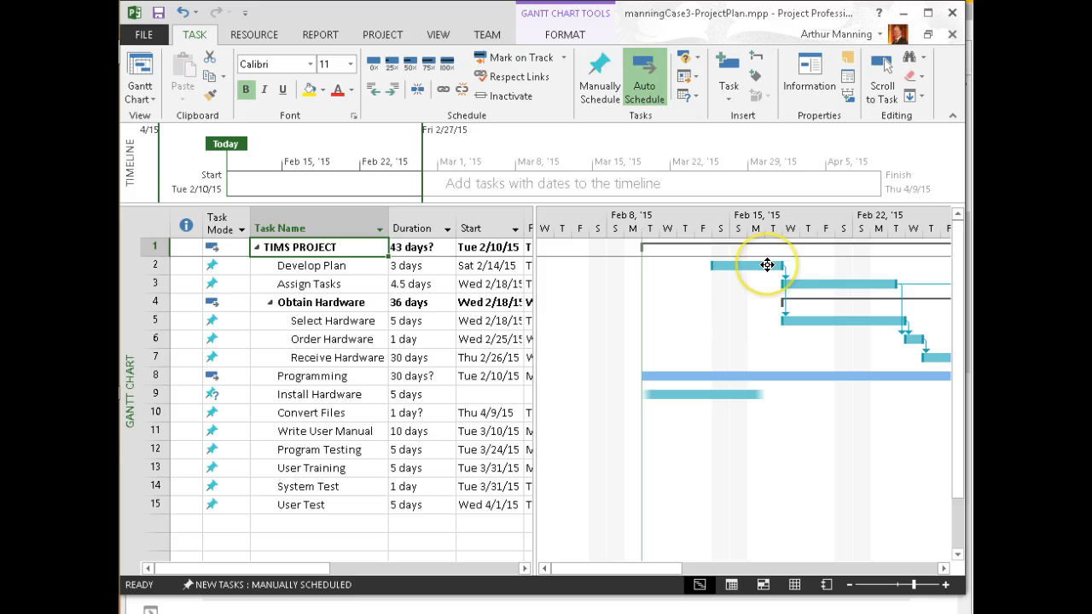
pyautogui.moveTo(768, 266)
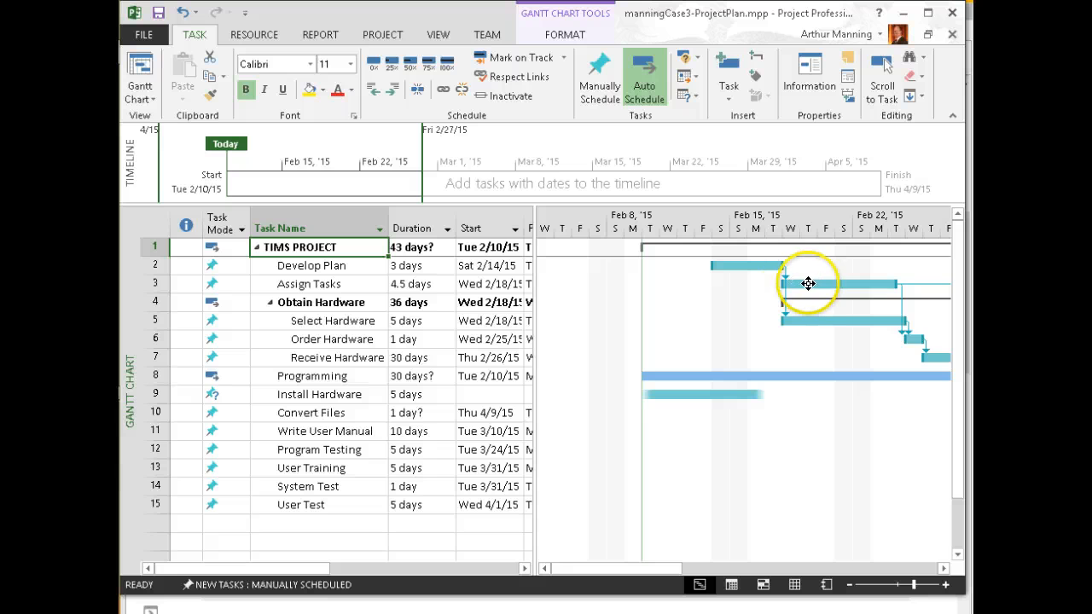
pyautogui.moveTo(809, 283)
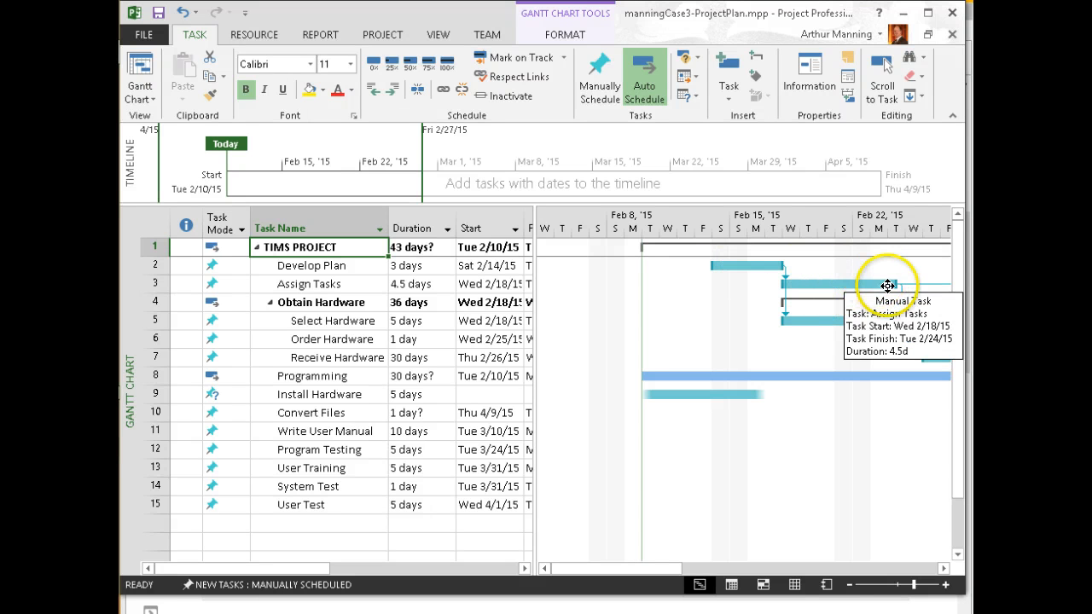
pyautogui.click(806, 318)
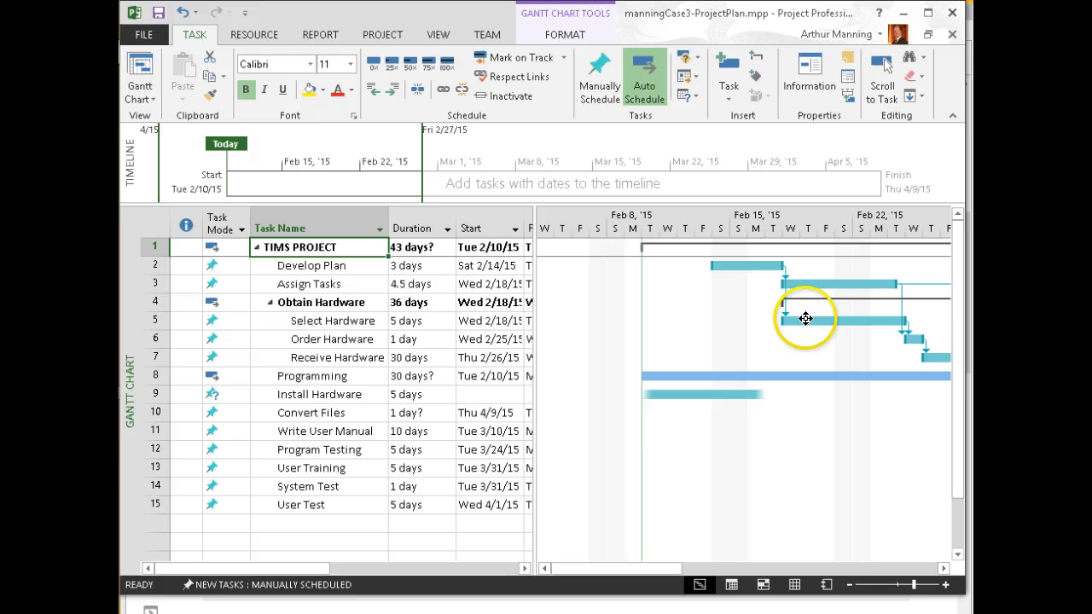
pyautogui.moveTo(806, 319); pyautogui.dragTo(894, 320)
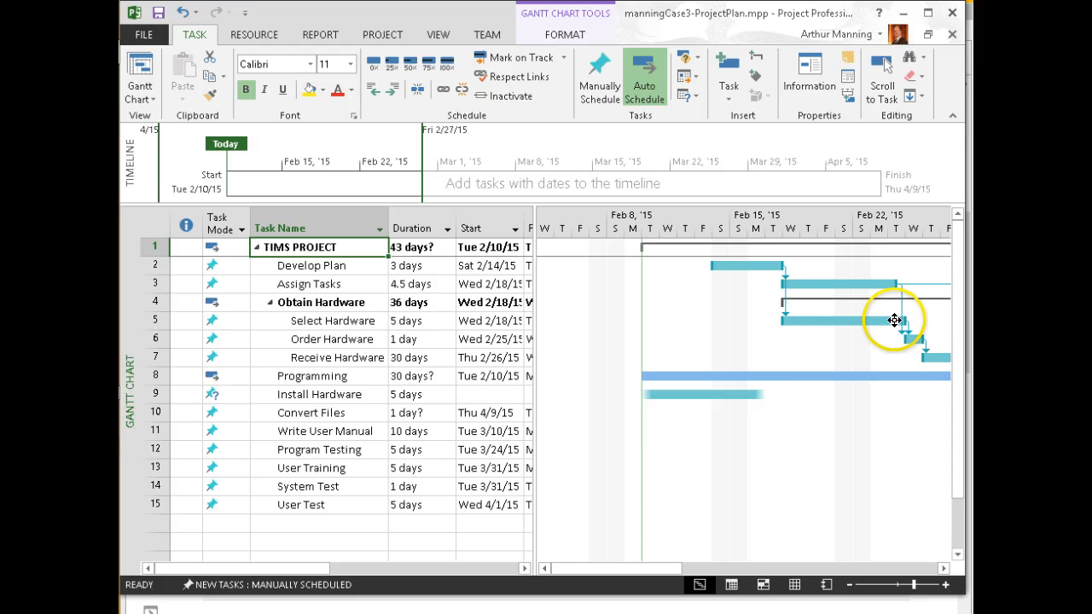
pyautogui.click(763, 266)
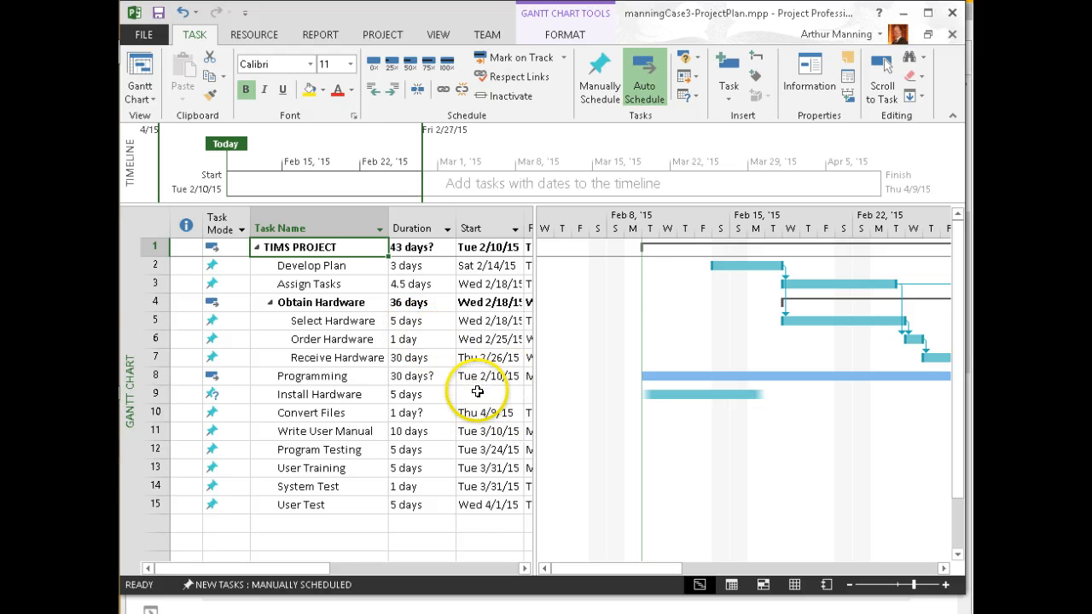
pyautogui.hotkey('alt', 'Tab')
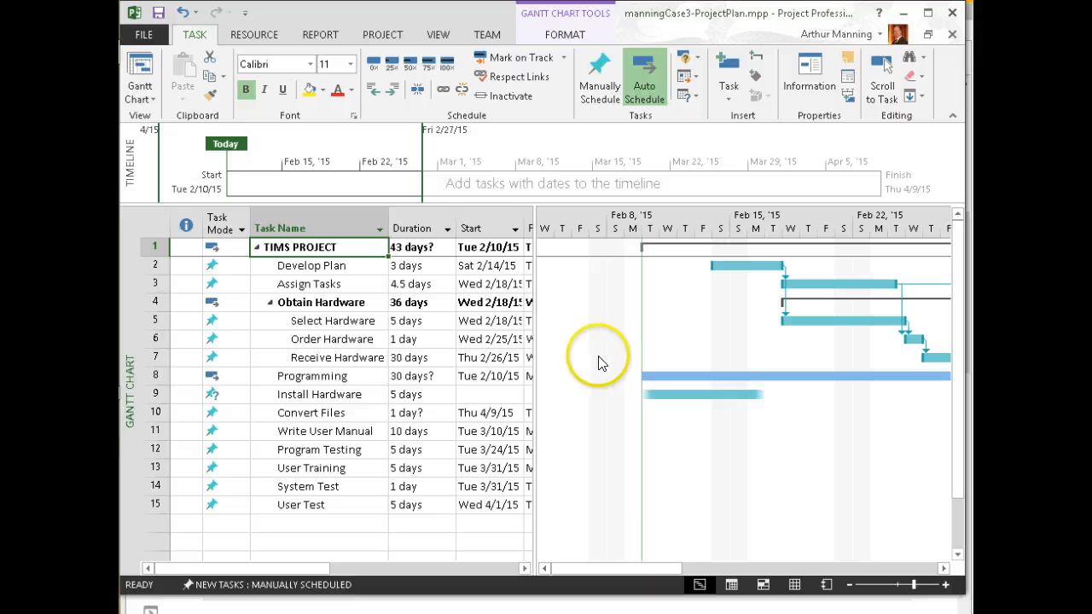
# Preview the printed plan and the printer list, ending on the Info page showing finish 4/9/2015
pyautogui.click(141, 34)
pyautogui.click(151, 227)
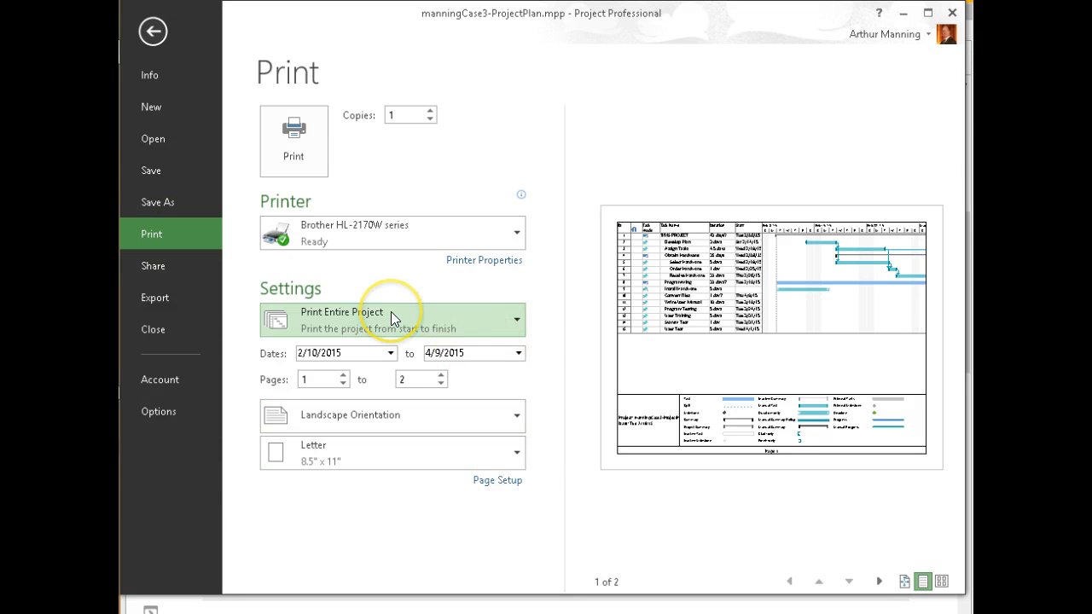
pyautogui.click(372, 241)
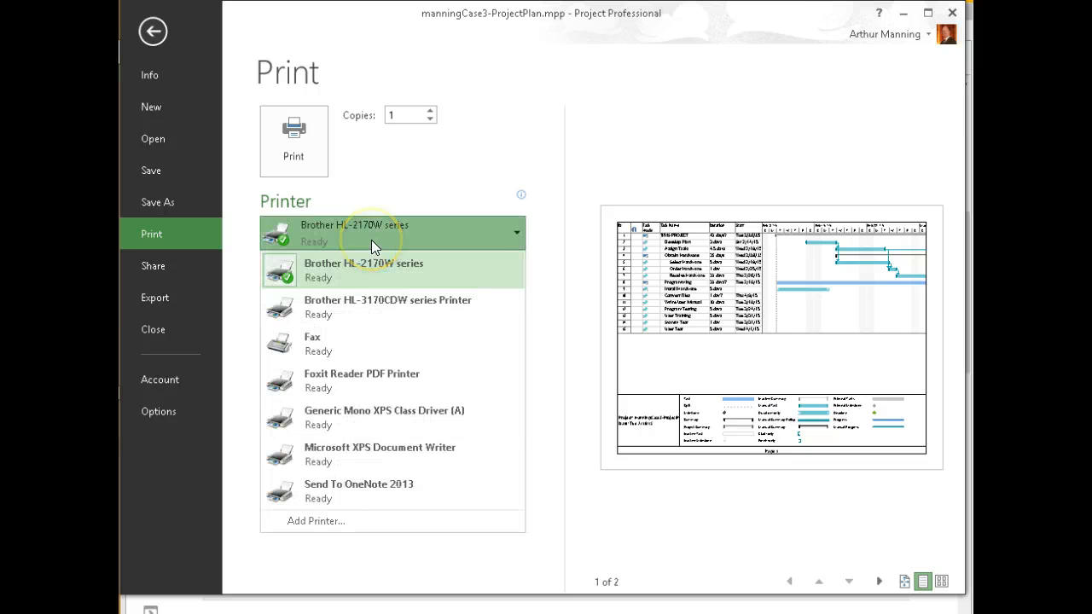
pyautogui.click(415, 182)
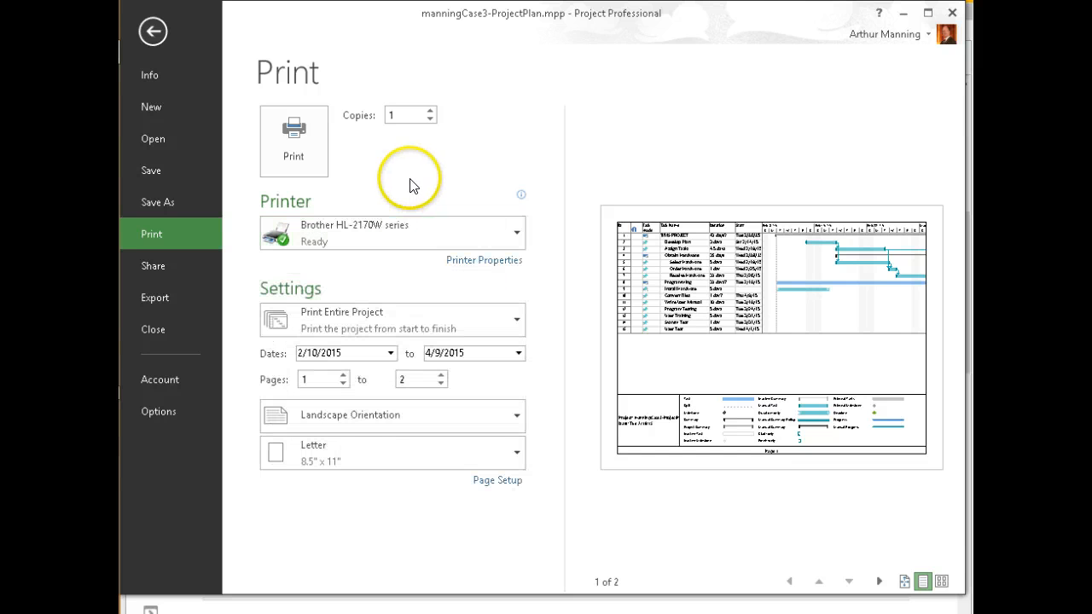
pyautogui.click(154, 31)
pyautogui.click(147, 34)
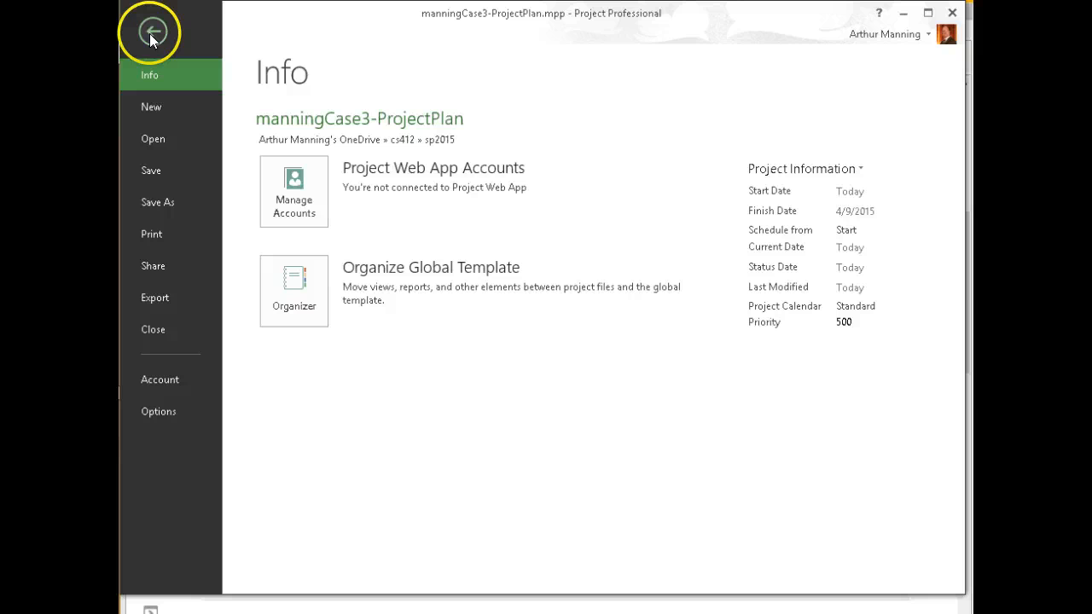
# Export the plan as manningCase3-ProjectPlan.pdf into OneDrive cs412/sp2015 with default export options
pyautogui.click(158, 296)
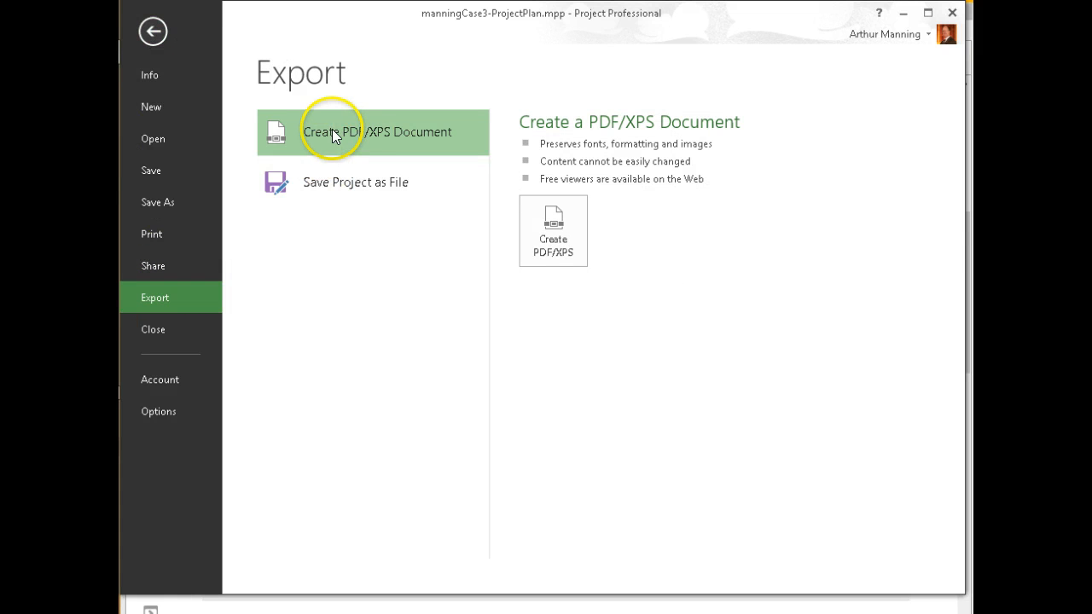
pyautogui.click(552, 221)
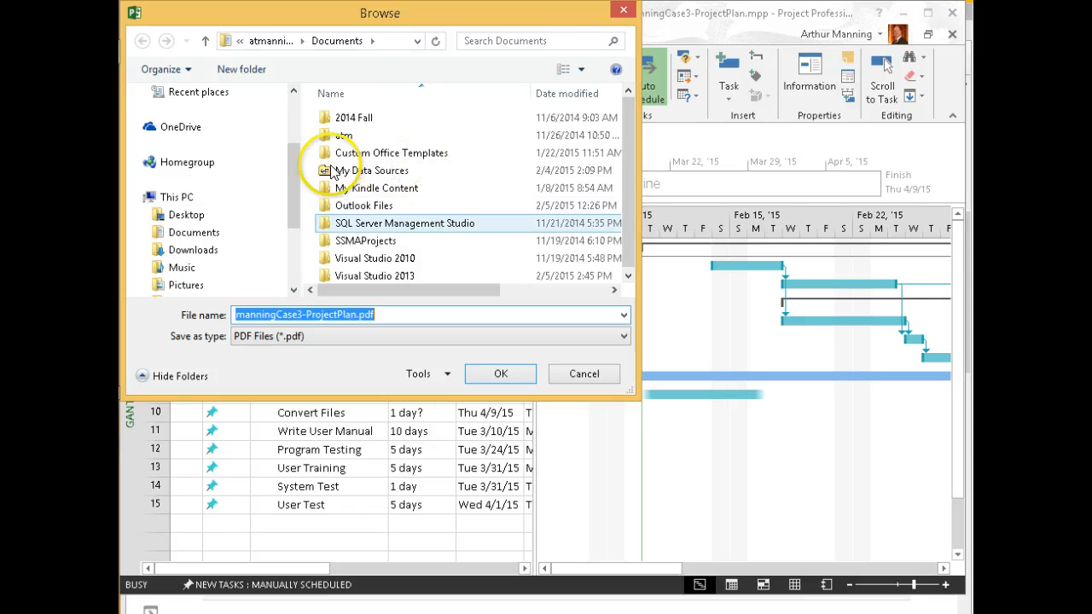
pyautogui.click(295, 167)
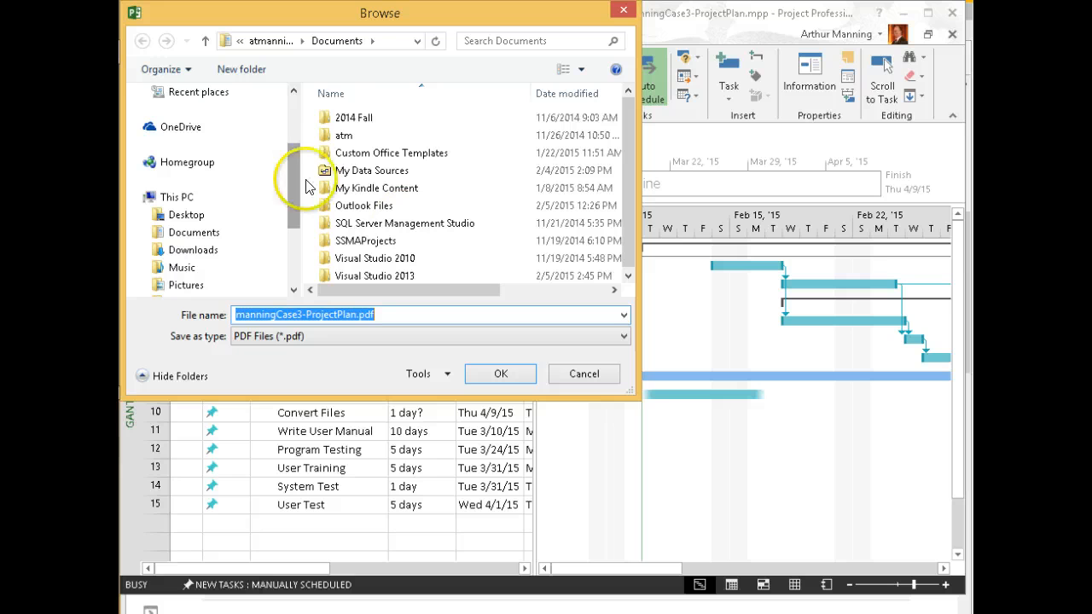
pyautogui.moveTo(294, 167); pyautogui.dragTo(292, 128)
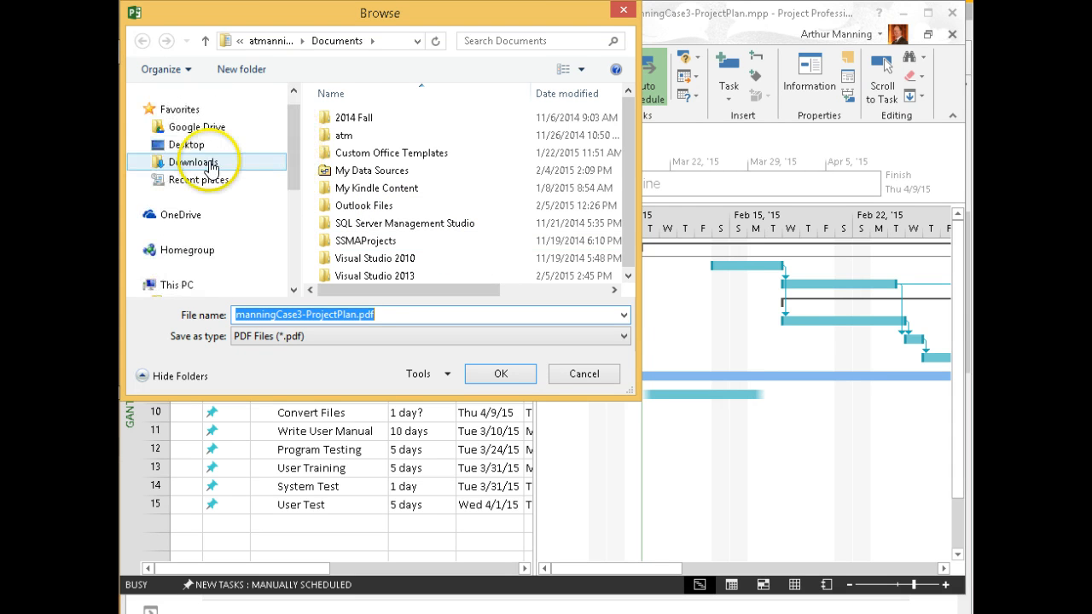
pyautogui.click(177, 218)
pyautogui.click(402, 208)
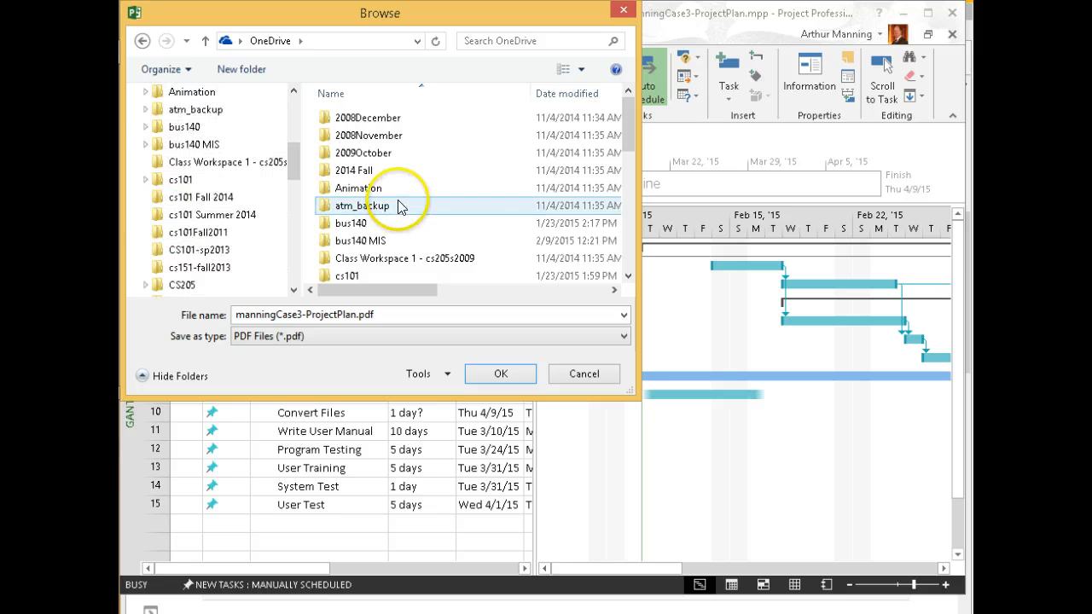
pyautogui.moveTo(628, 111); pyautogui.dragTo(630, 182)
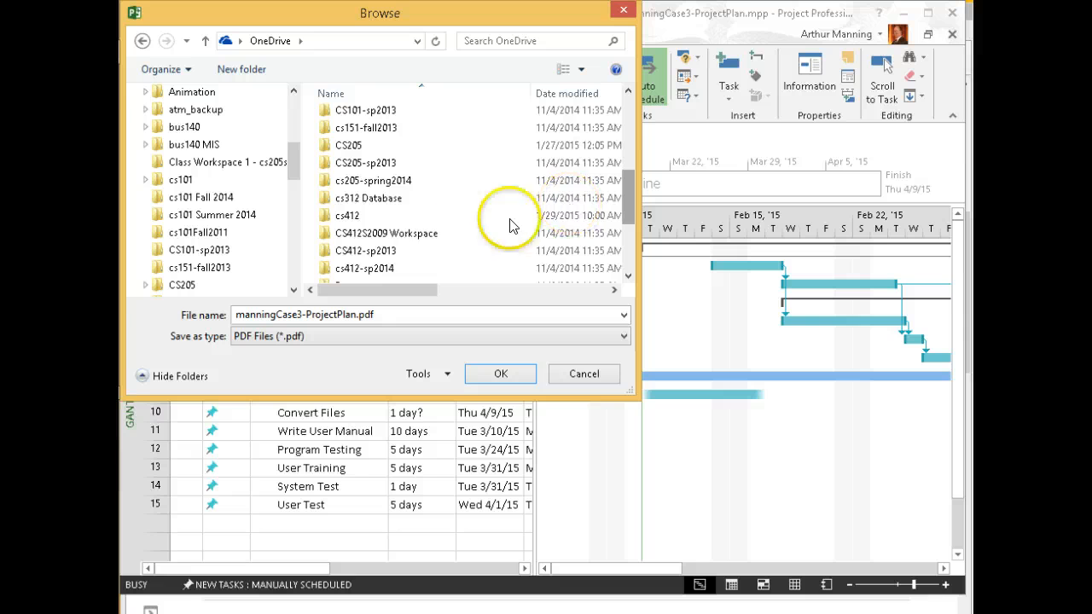
pyautogui.doubleClick(354, 217)
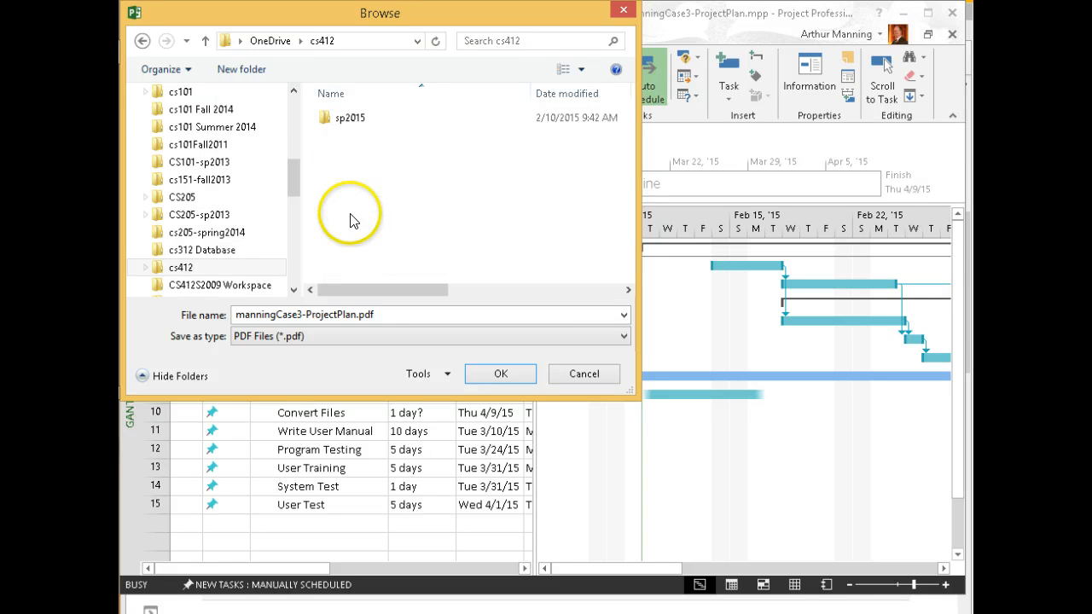
pyautogui.doubleClick(346, 116)
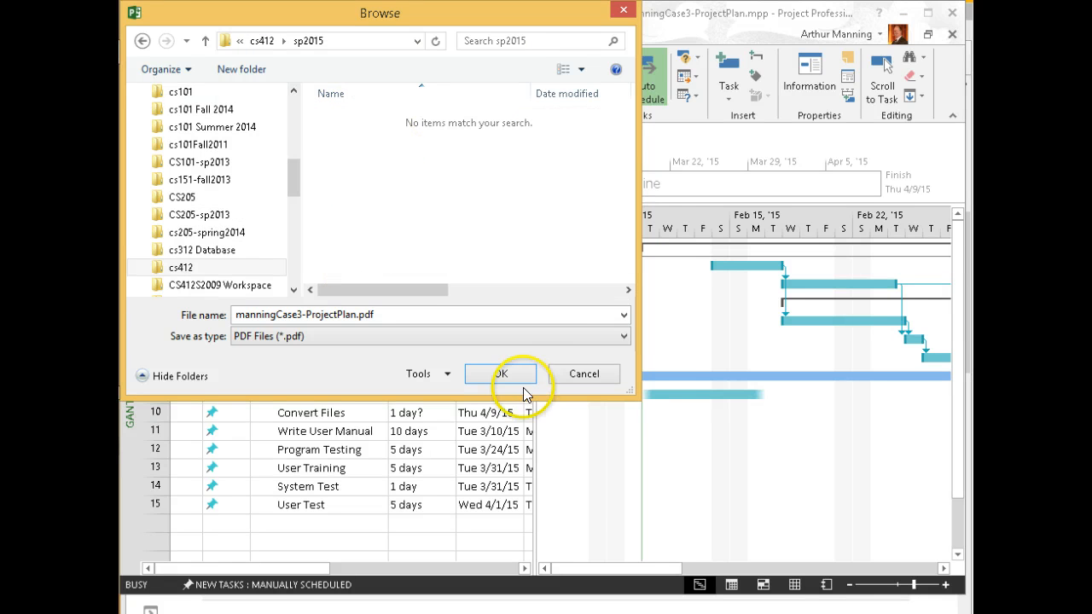
pyautogui.click(500, 373)
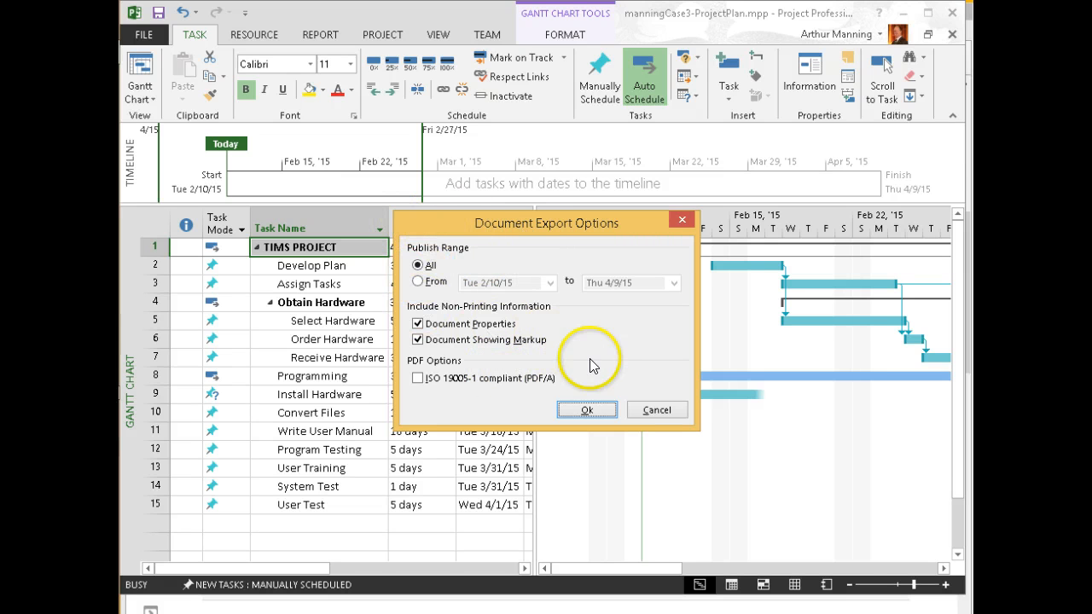
pyautogui.click(577, 410)
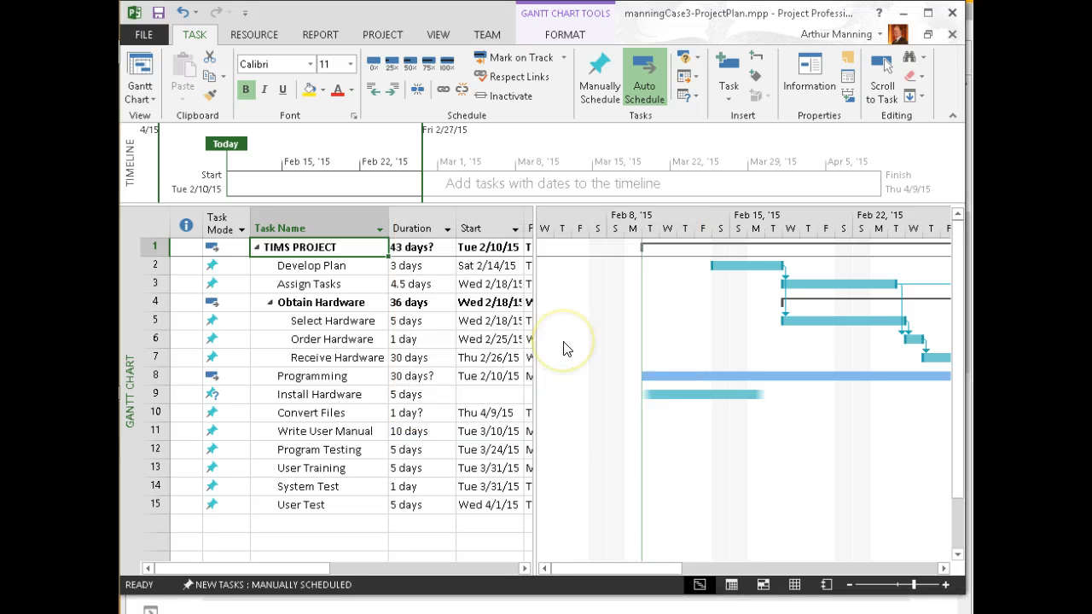
# Widen the task table to reveal Finish dates, then switch back to Firefox
pyautogui.moveTo(534, 341); pyautogui.dragTo(610, 335)
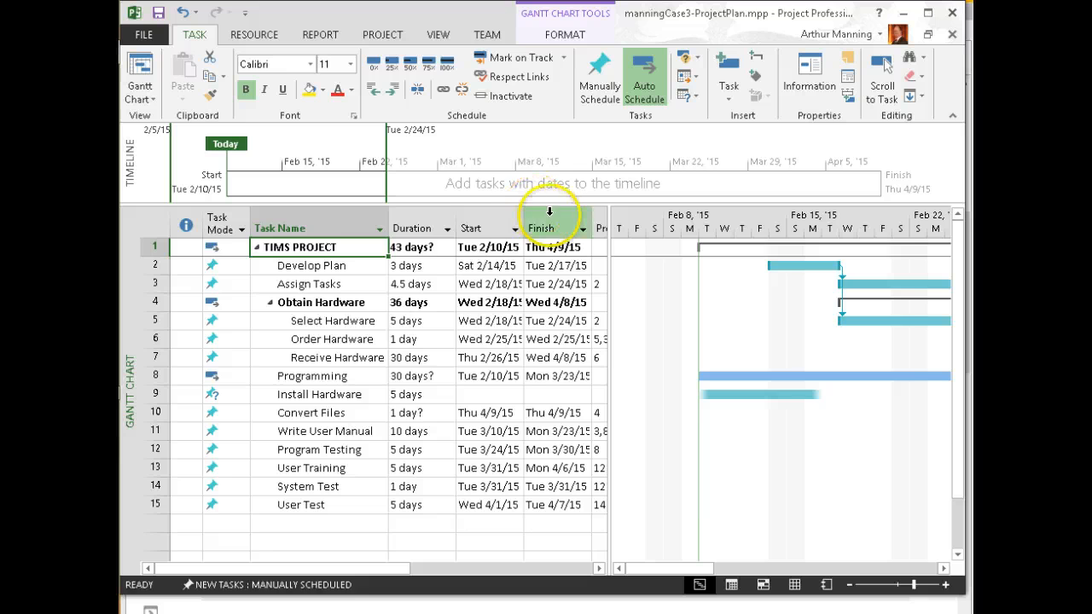
pyautogui.hotkey('alt', 'Tab')
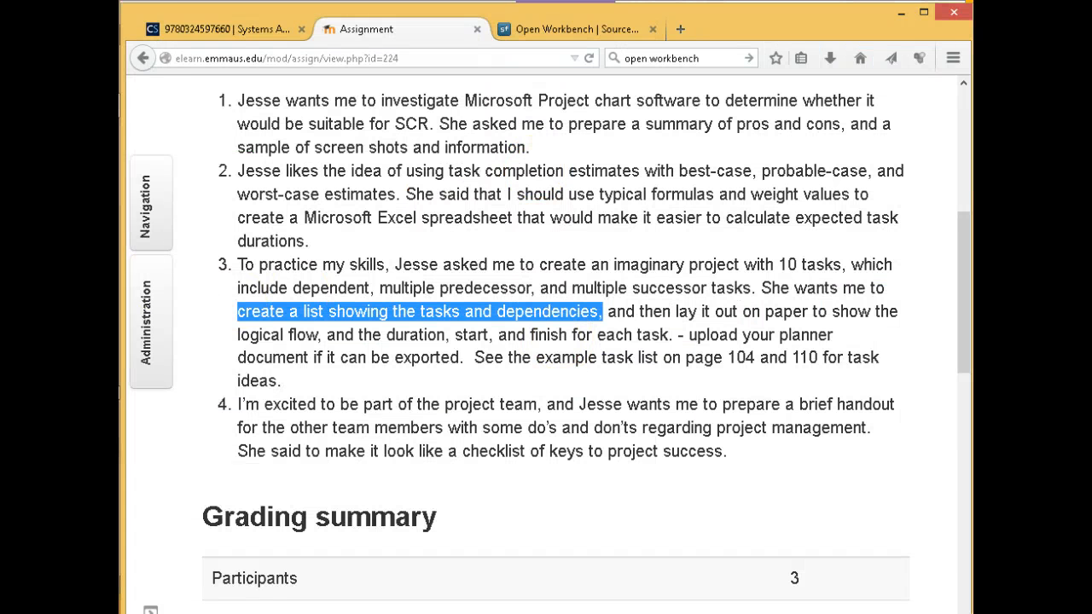
# Scroll through the assignment's Grading summary and Submission status, then open its Administration options
pyautogui.scroll(-5, 442, 411)
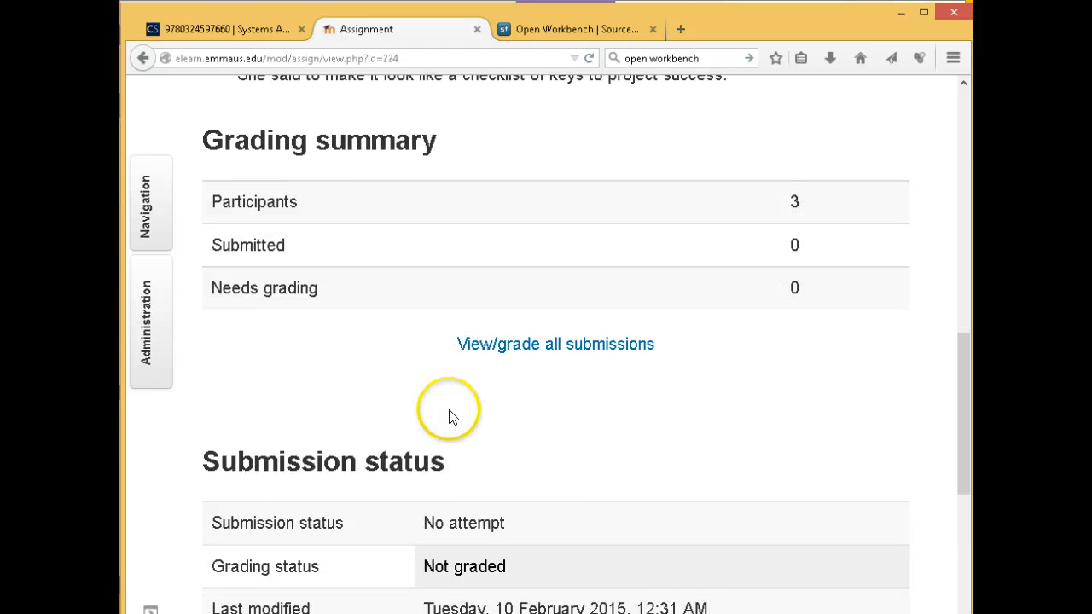
pyautogui.scroll(-3, 512, 393)
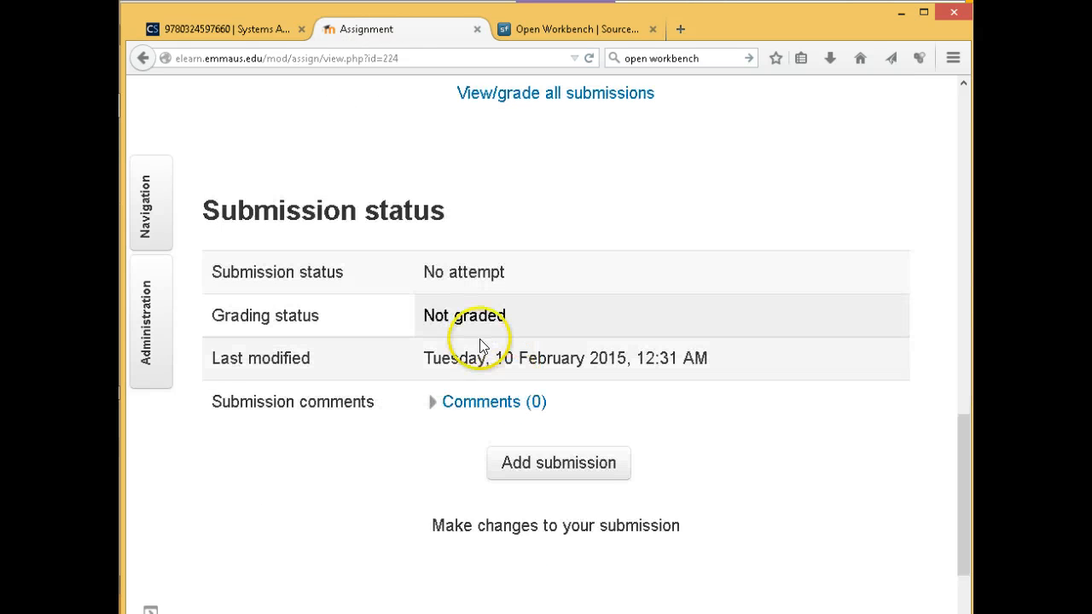
pyautogui.scroll(3, 553, 354)
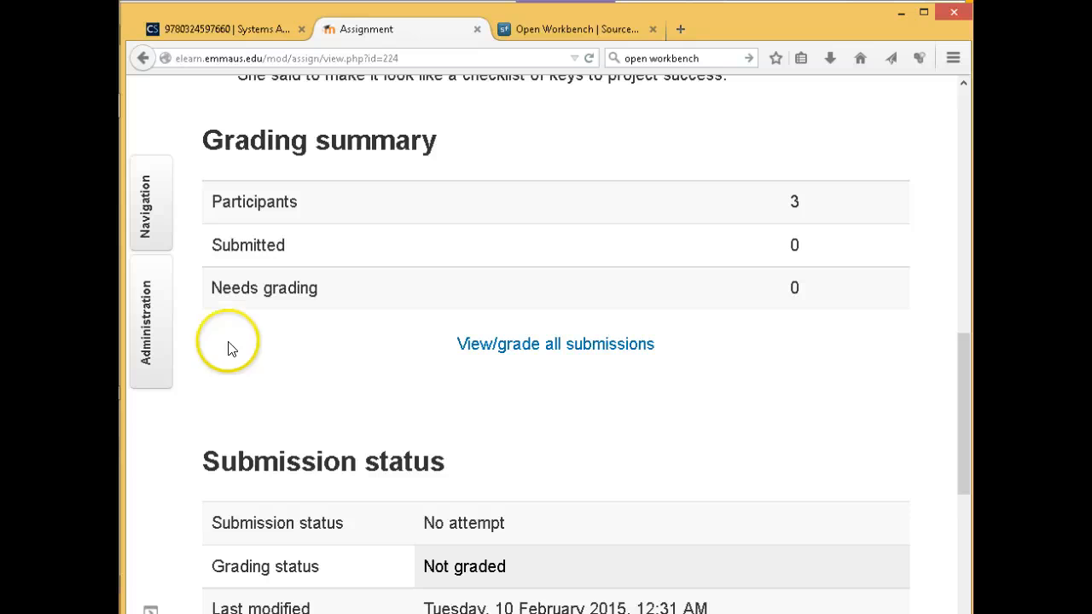
pyautogui.click(160, 329)
# Open the assignment's edit settings and set maximum uploaded files to 3
pyautogui.click(282, 227)
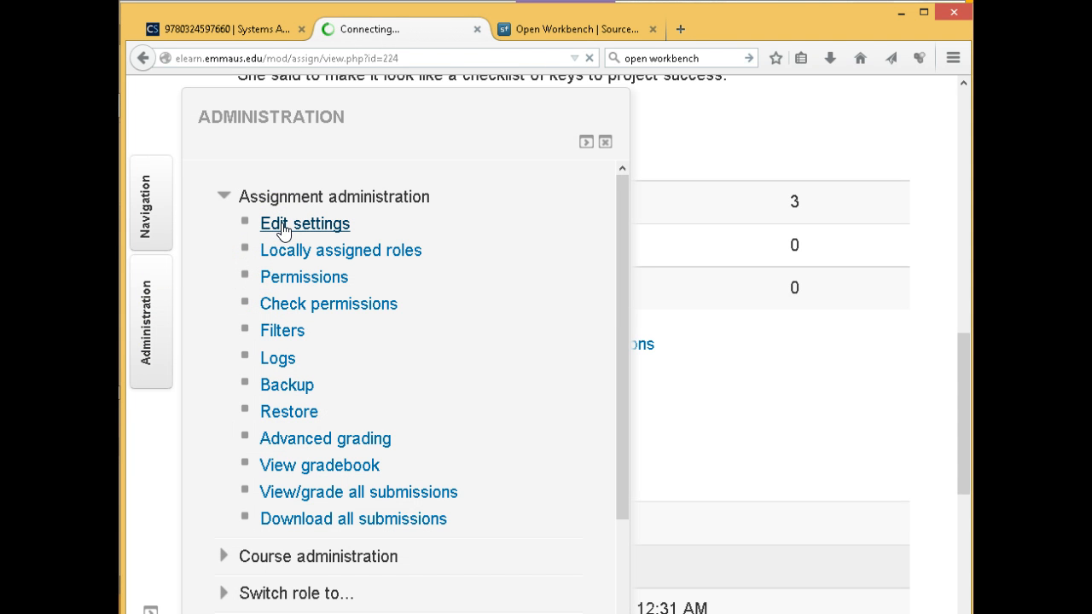
pyautogui.scroll(-3, 500, 454)
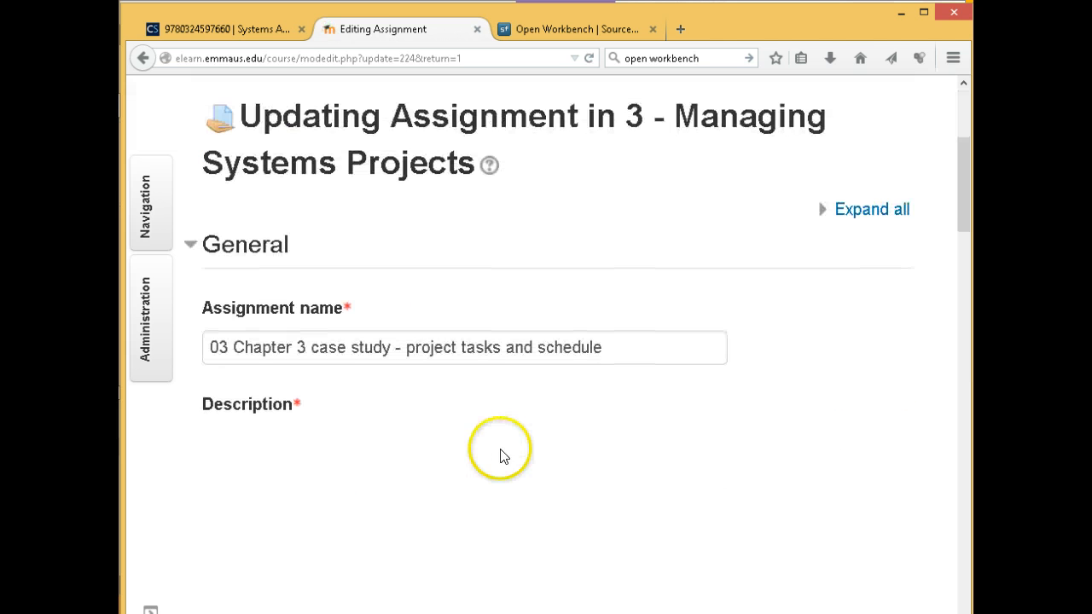
pyautogui.scroll(-5, 507, 461)
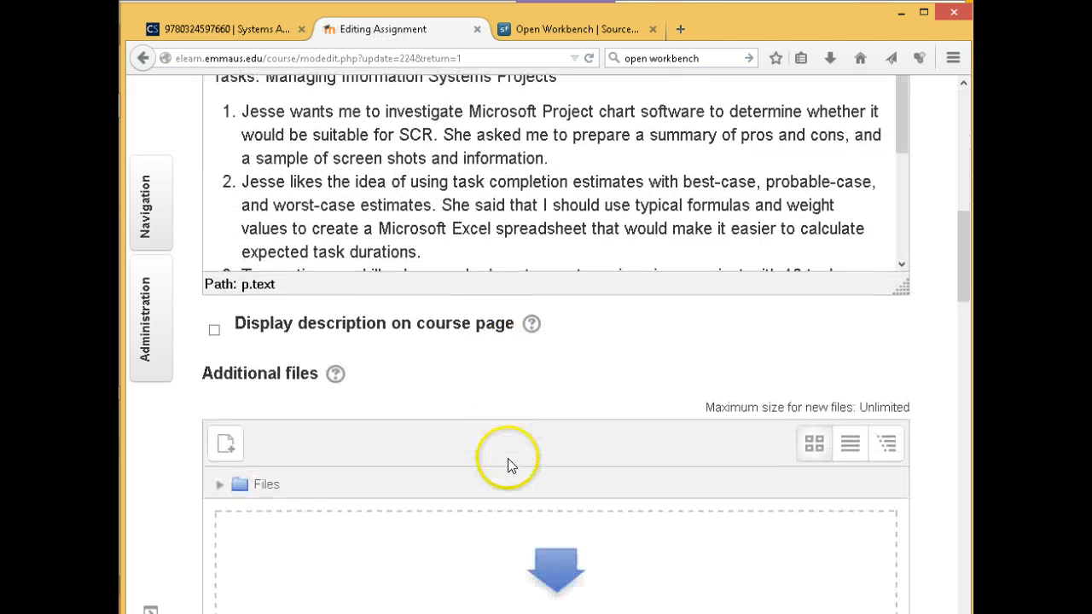
pyautogui.scroll(-4, 508, 461)
pyautogui.scroll(-5, 508, 461)
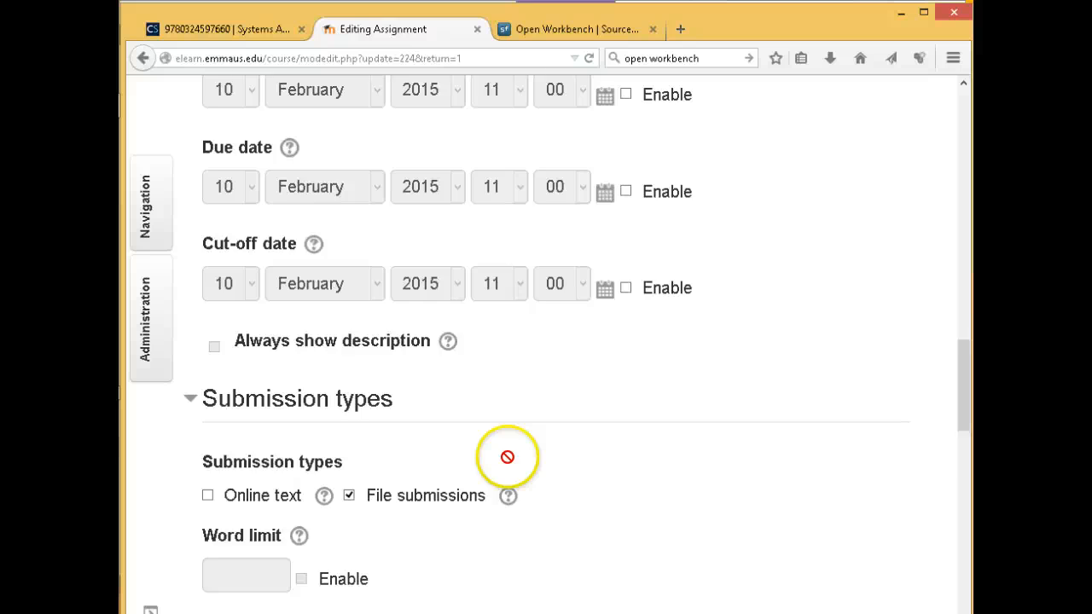
pyautogui.scroll(-3, 508, 459)
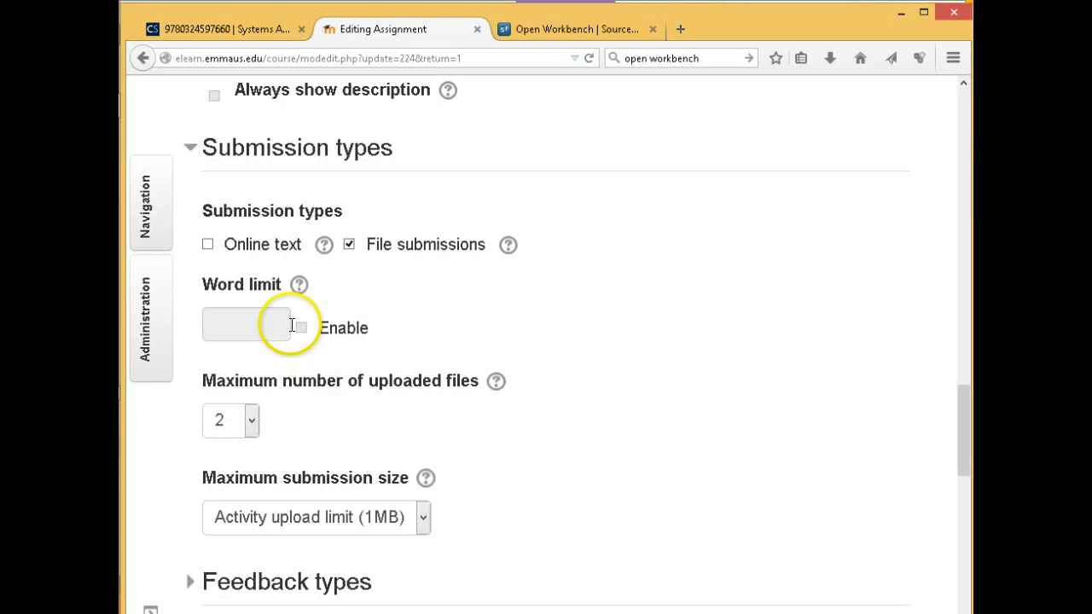
pyautogui.scroll(-2, 303, 422)
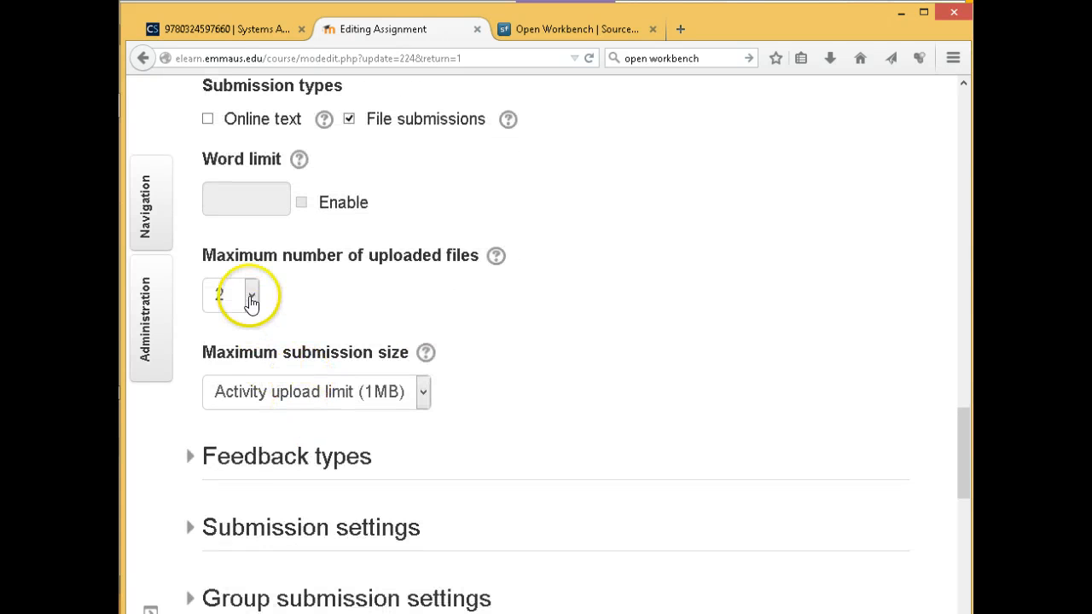
pyautogui.click(252, 295)
pyautogui.click(214, 367)
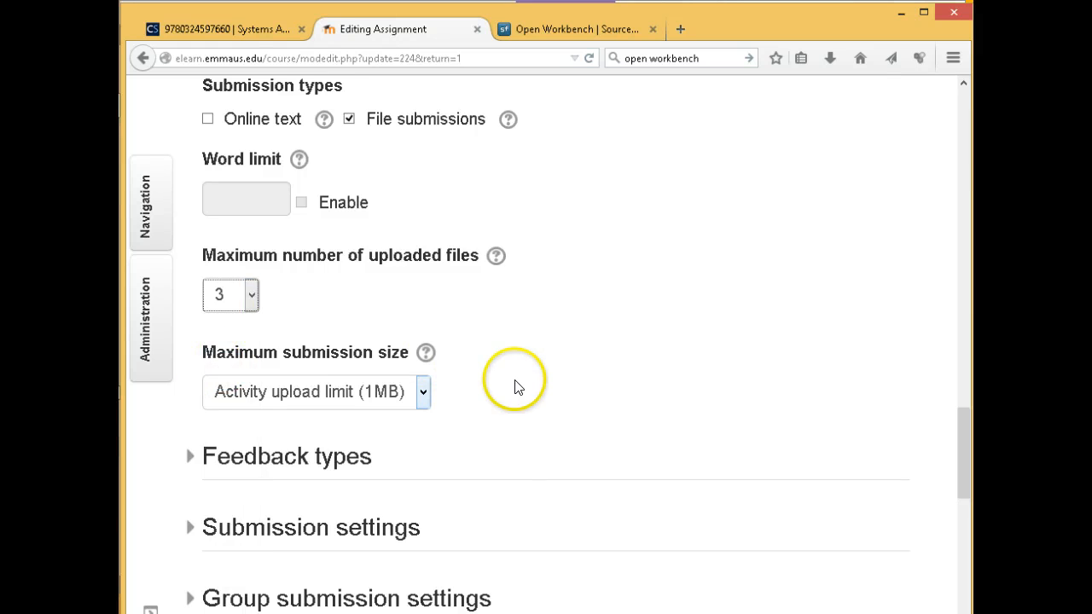
# Look through the maximum submission size choices without changing them
pyautogui.scroll(-2, 514, 384)
pyautogui.click(420, 268)
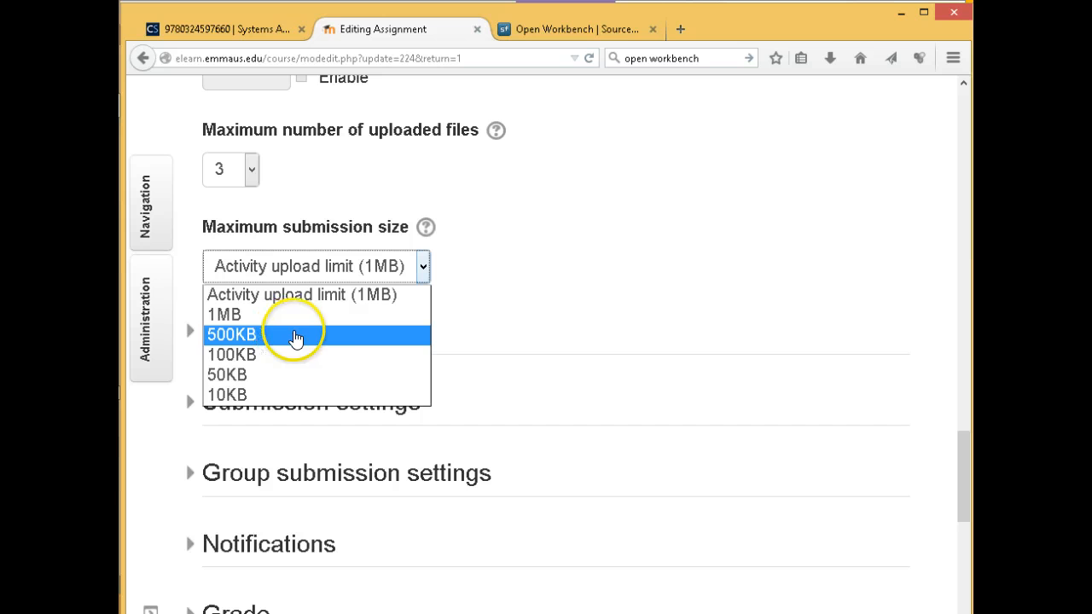
pyautogui.click(495, 305)
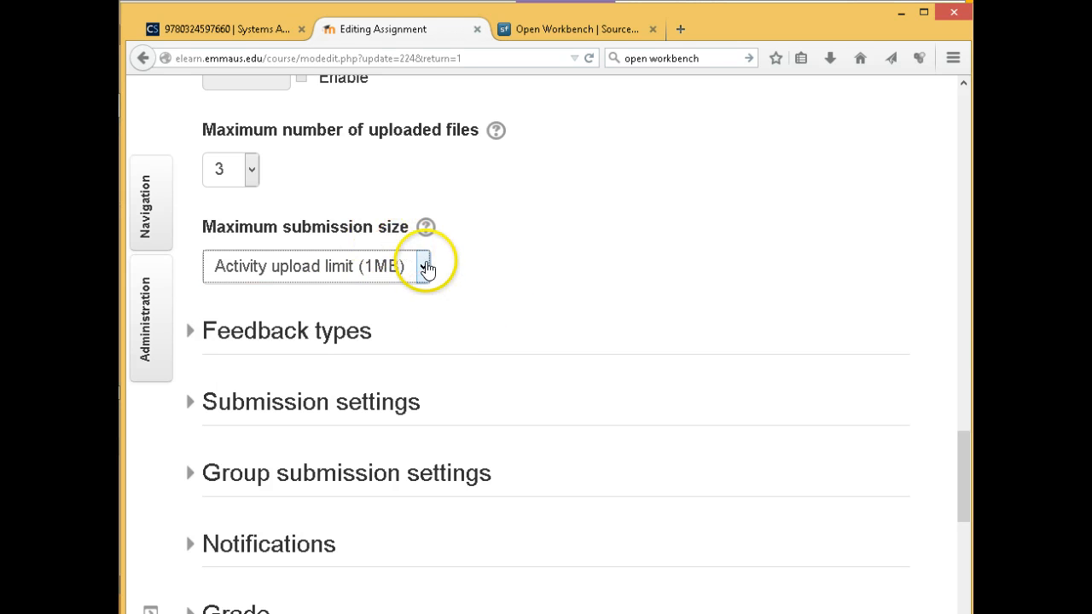
pyautogui.click(424, 268)
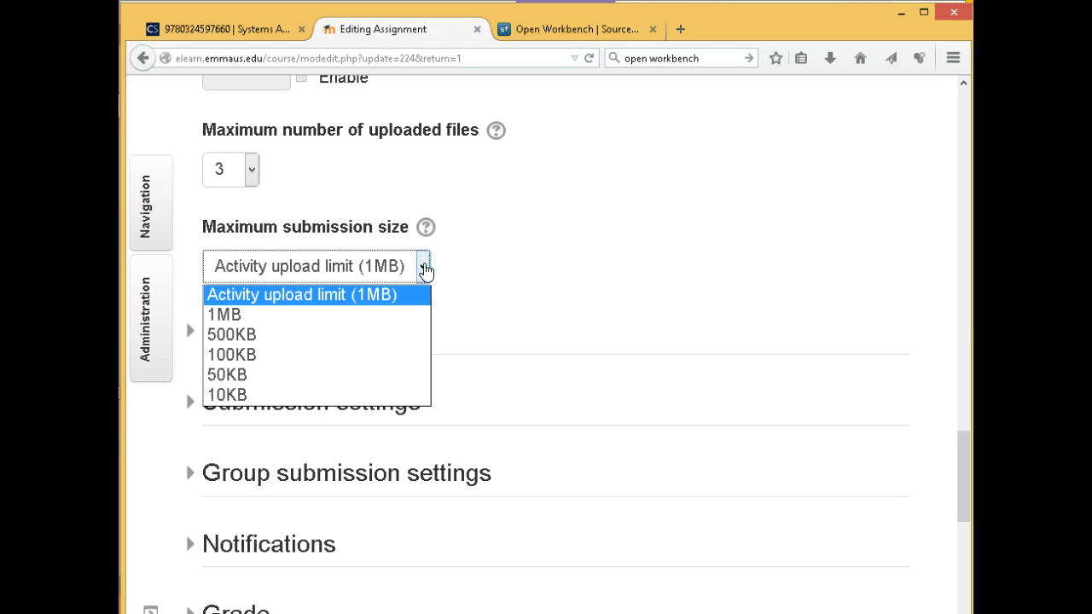
# Change maximum uploaded files to 5, keeping the 1MB maximum submission size
pyautogui.scroll(3, 555, 271)
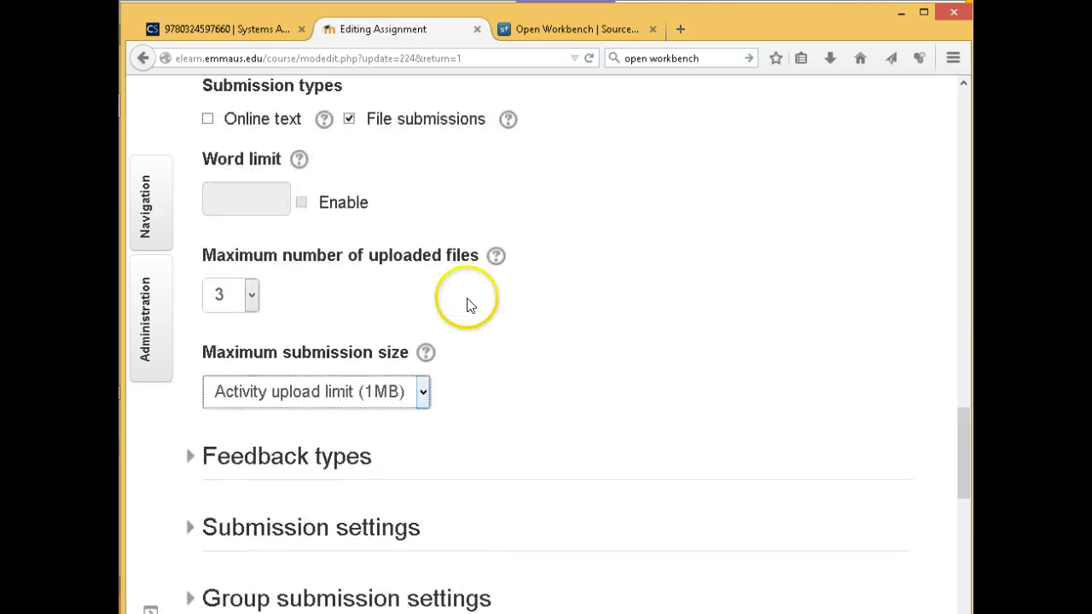
pyautogui.click(253, 295)
pyautogui.click(214, 383)
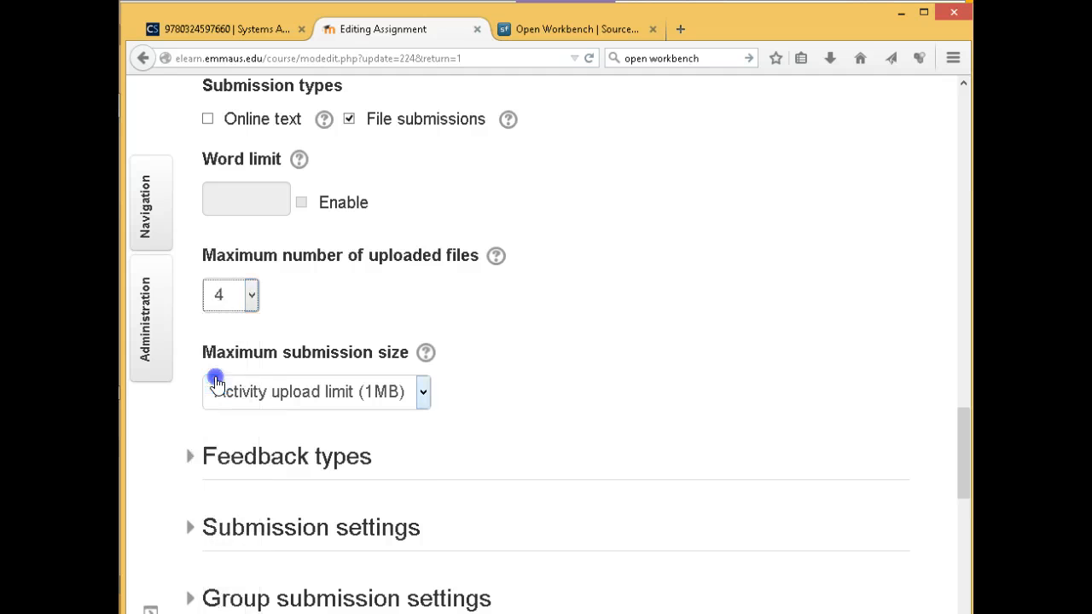
pyautogui.click(215, 388)
pyautogui.click(254, 293)
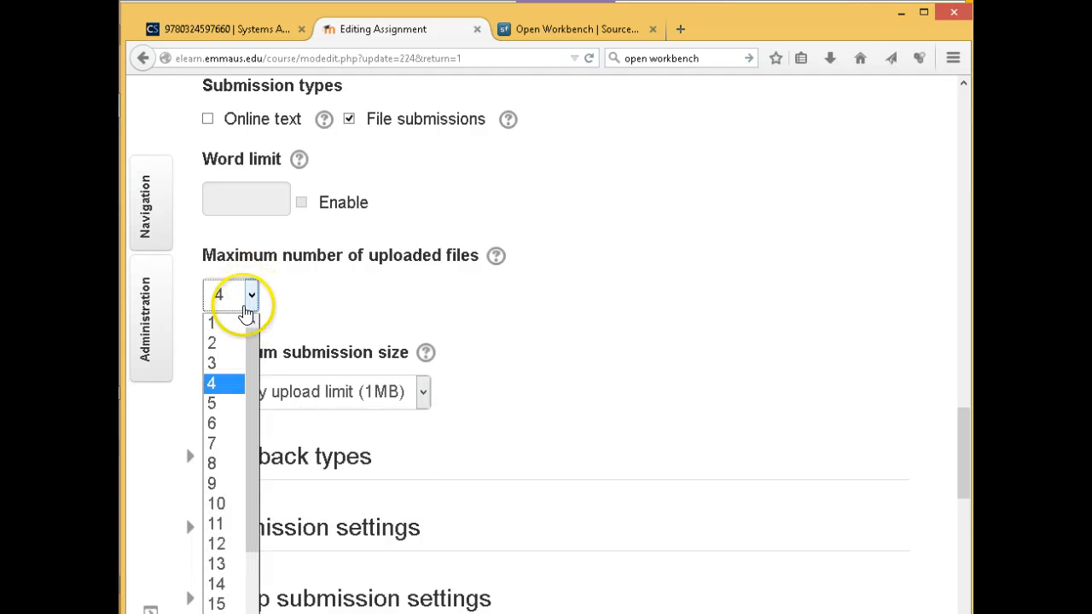
pyautogui.click(210, 396)
pyautogui.scroll(-3, 443, 318)
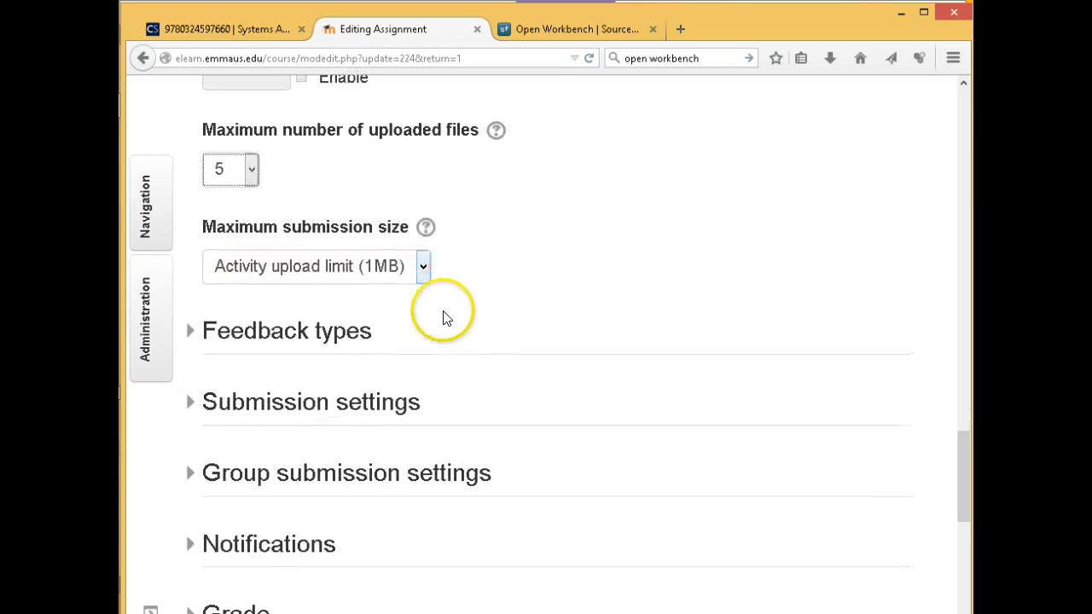
pyautogui.scroll(3, 349, 269)
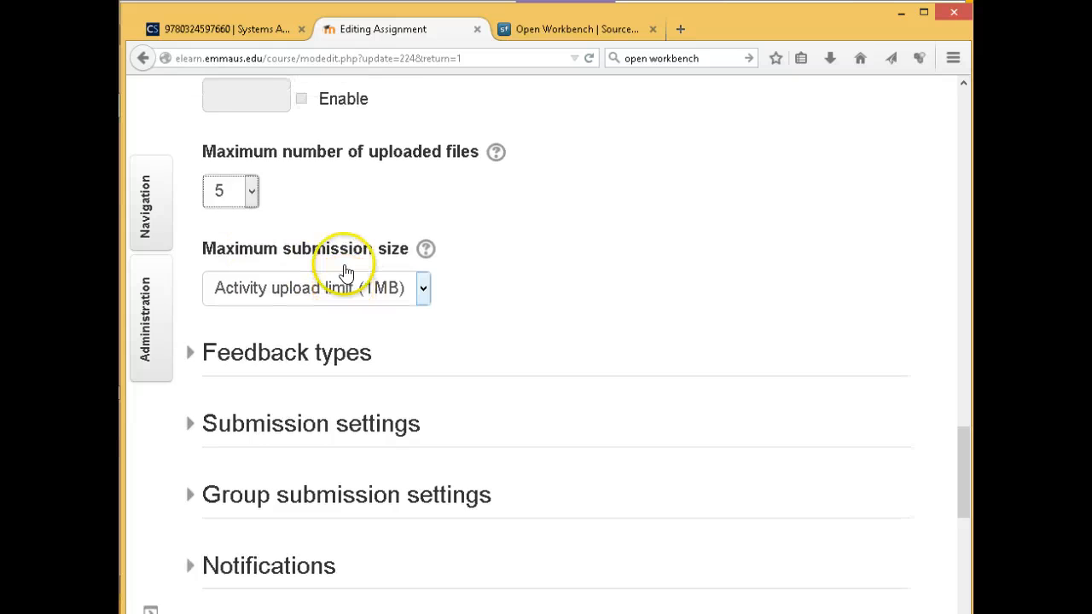
pyautogui.click(419, 397)
pyautogui.click(422, 397)
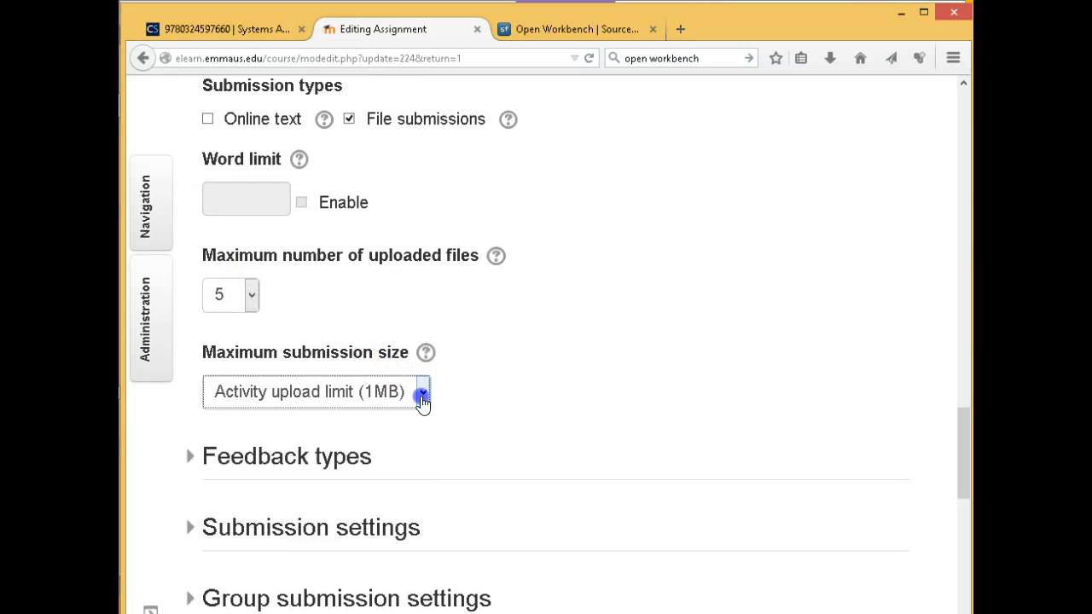
pyautogui.scroll(3, 476, 359)
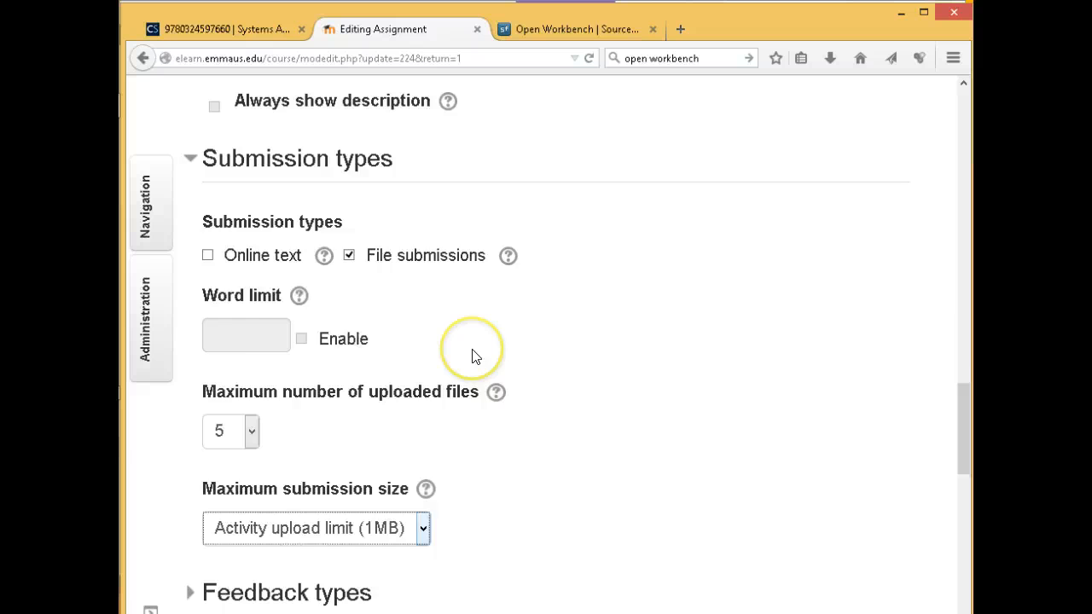
pyautogui.scroll(-14, 480, 365)
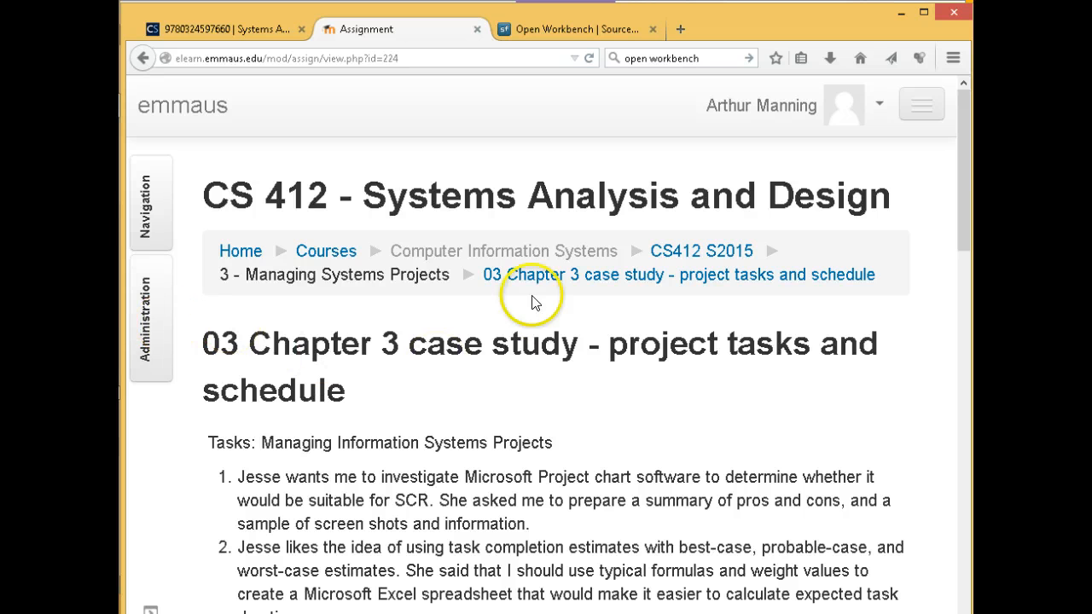
# Open the course settings and expand Files and uploads to view the 256MB maximum upload size
pyautogui.click(146, 290)
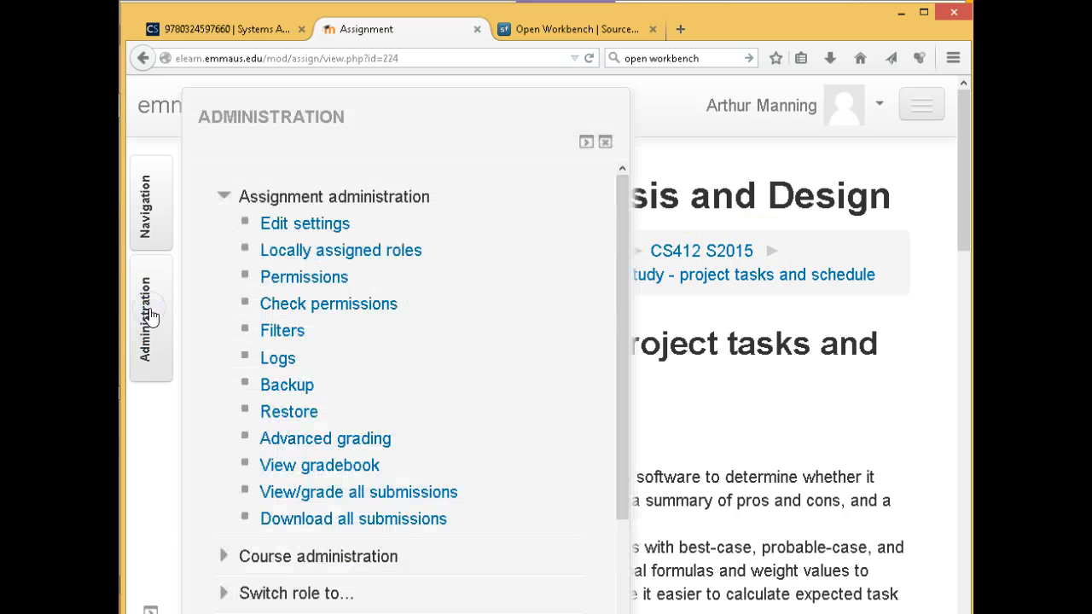
pyautogui.scroll(-2, 436, 314)
pyautogui.scroll(-1, 435, 314)
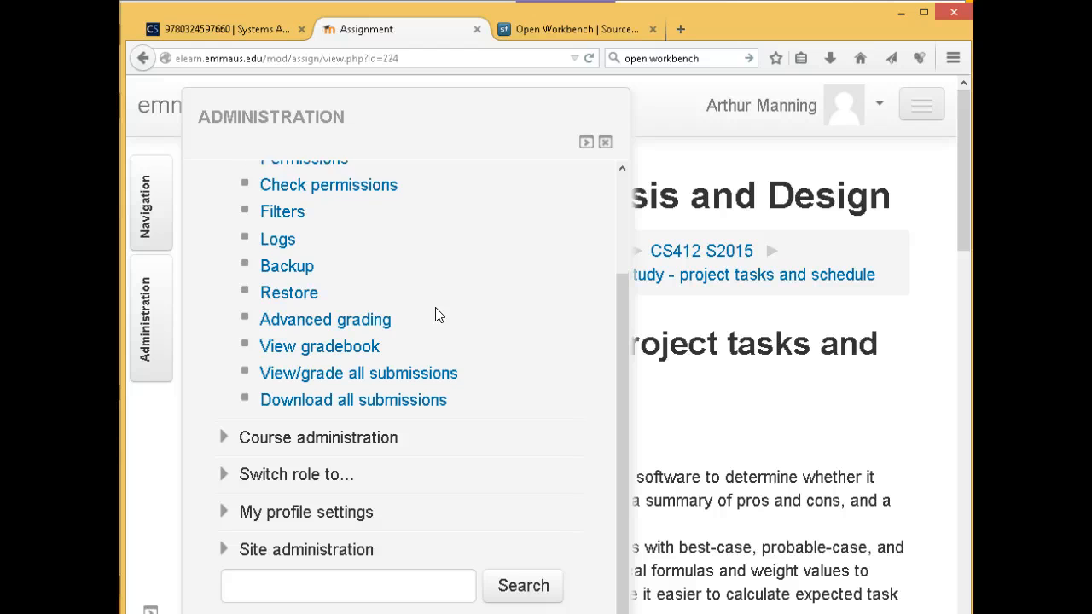
pyautogui.click(221, 432)
pyautogui.scroll(-3, 391, 388)
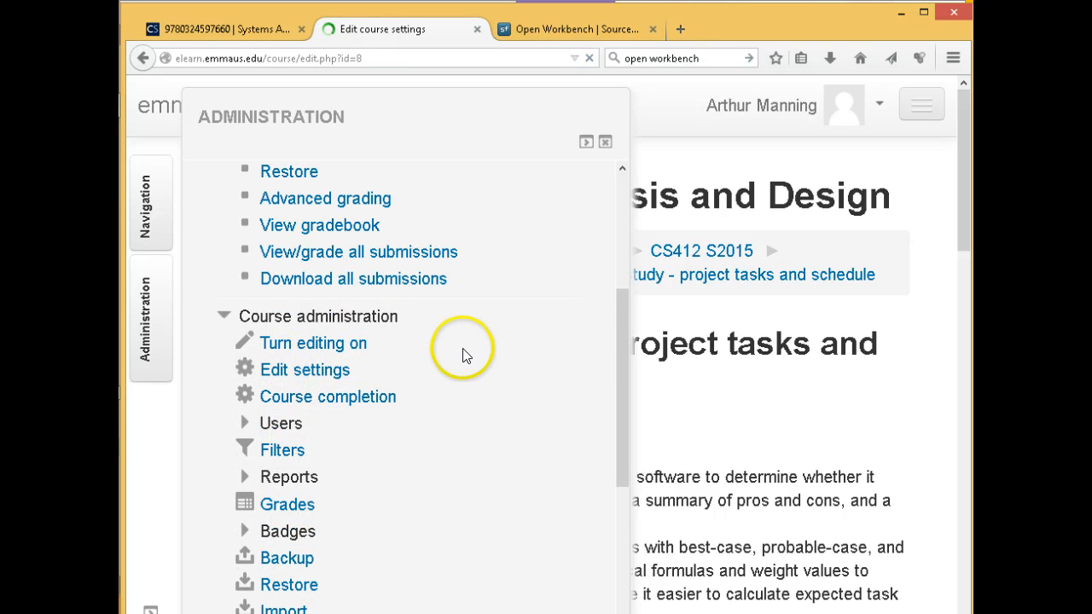
pyautogui.scroll(-5, 463, 353)
pyautogui.scroll(-20, 463, 353)
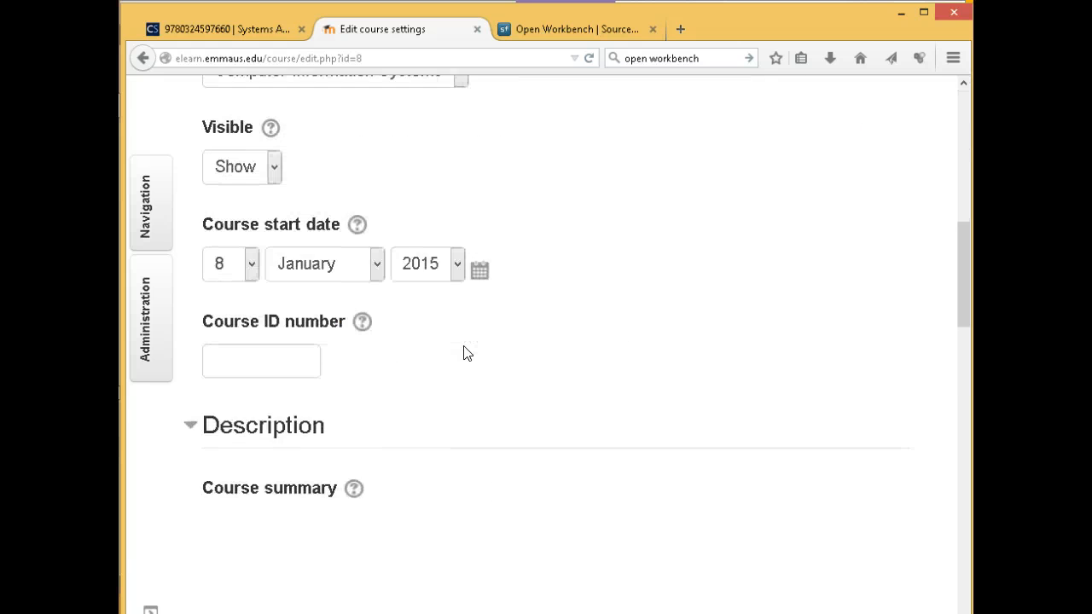
pyautogui.scroll(-5, 464, 353)
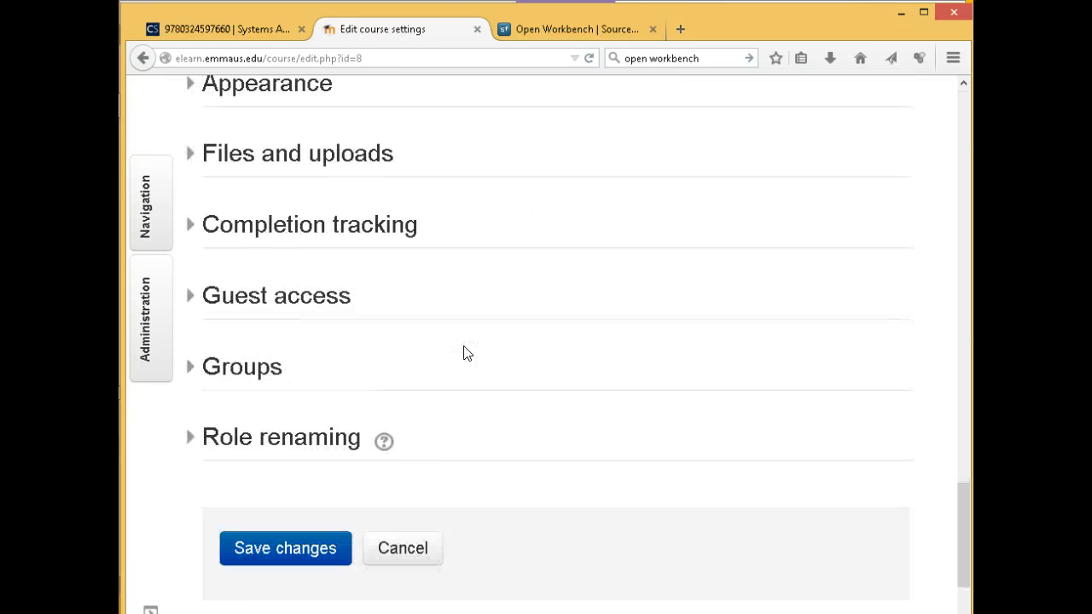
pyautogui.click(274, 155)
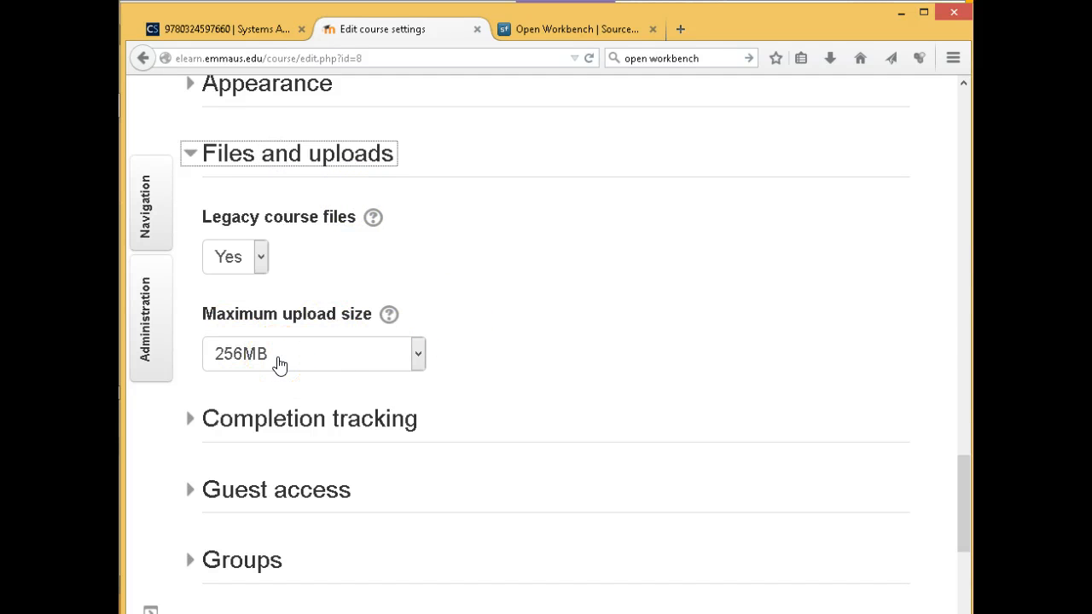
# Cancel out of the course settings without saving any changes
pyautogui.scroll(3, 487, 349)
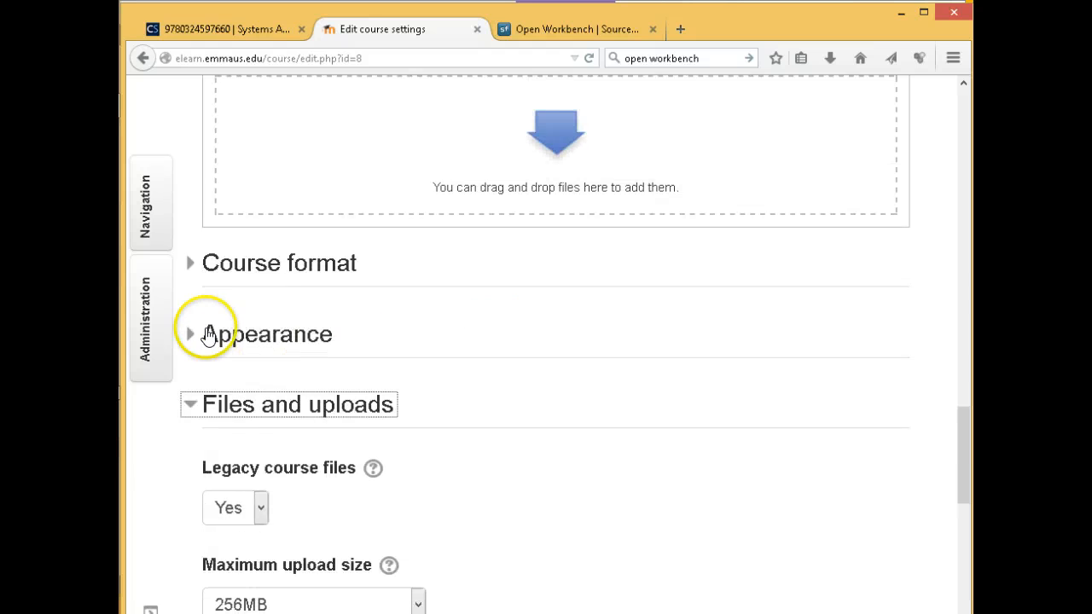
pyautogui.moveTo(141, 298)
pyautogui.click(520, 298)
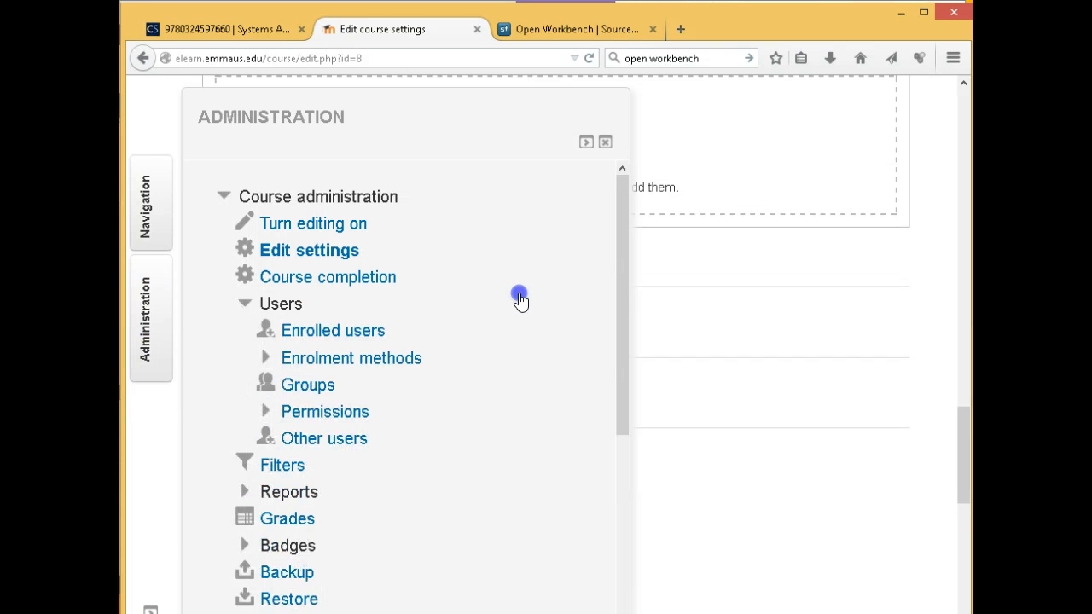
pyautogui.moveTo(964, 426); pyautogui.dragTo(969, 553)
pyautogui.click(436, 409)
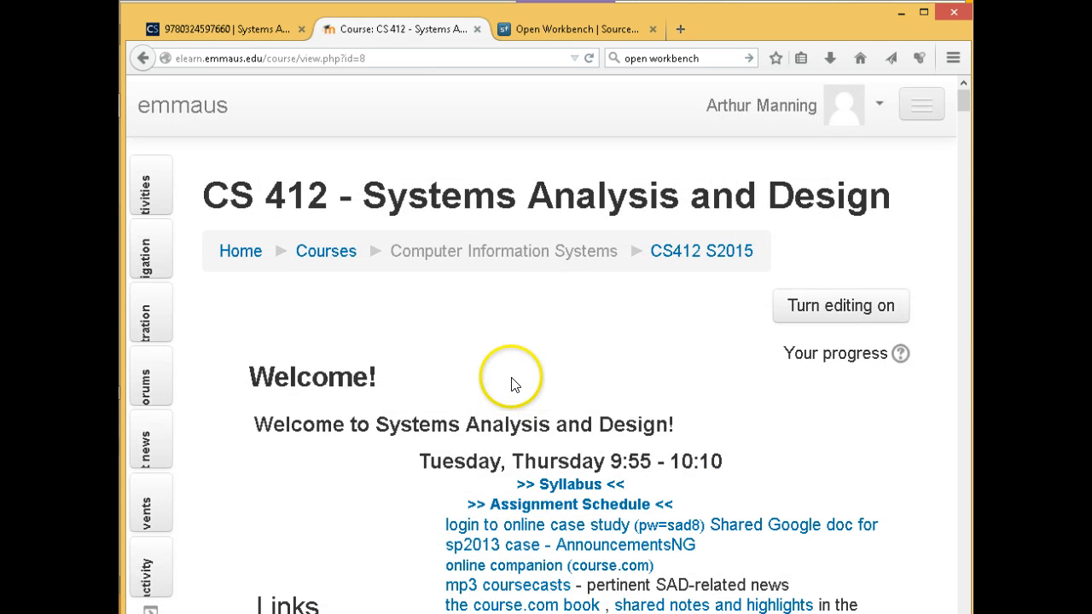
# Open the 03 Chapter 3 case study - project tasks and schedule assignment and its administration options
pyautogui.scroll(-5, 502, 380)
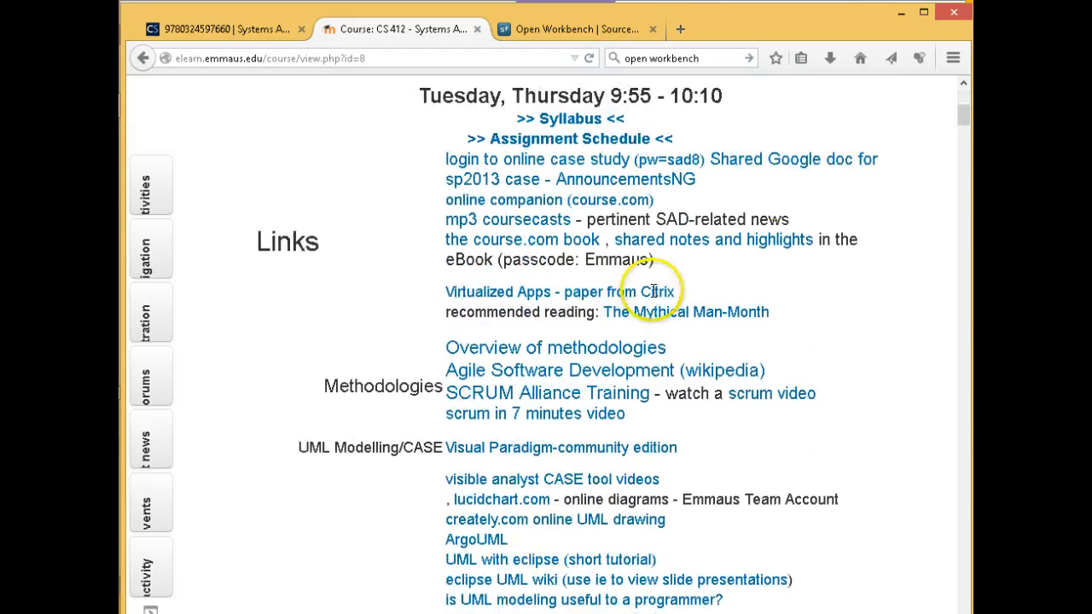
pyautogui.moveTo(962, 120); pyautogui.dragTo(965, 288)
pyautogui.click(460, 394)
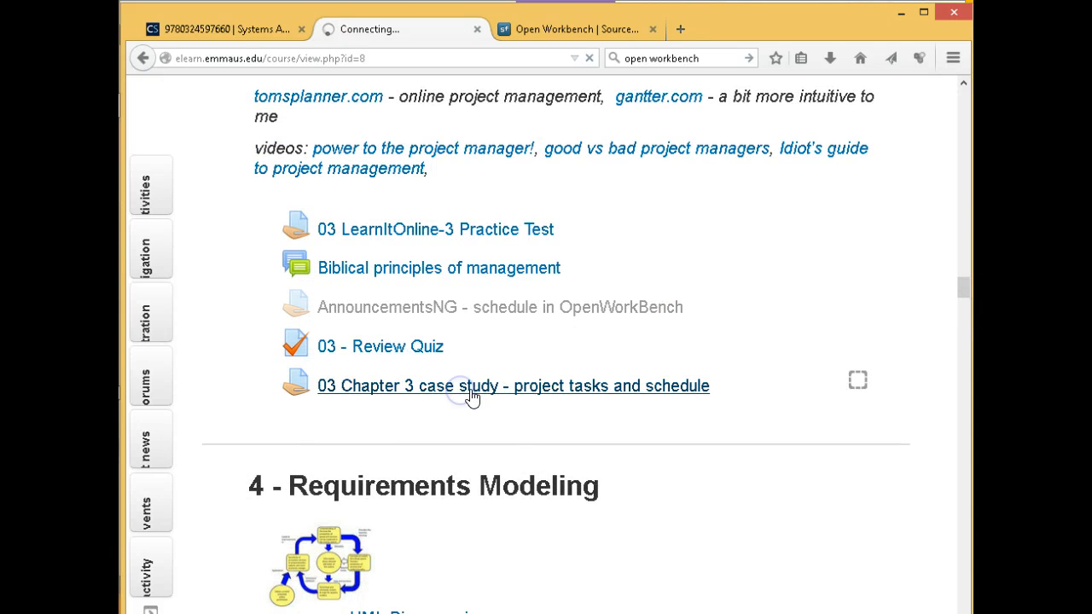
pyautogui.scroll(-3, 470, 395)
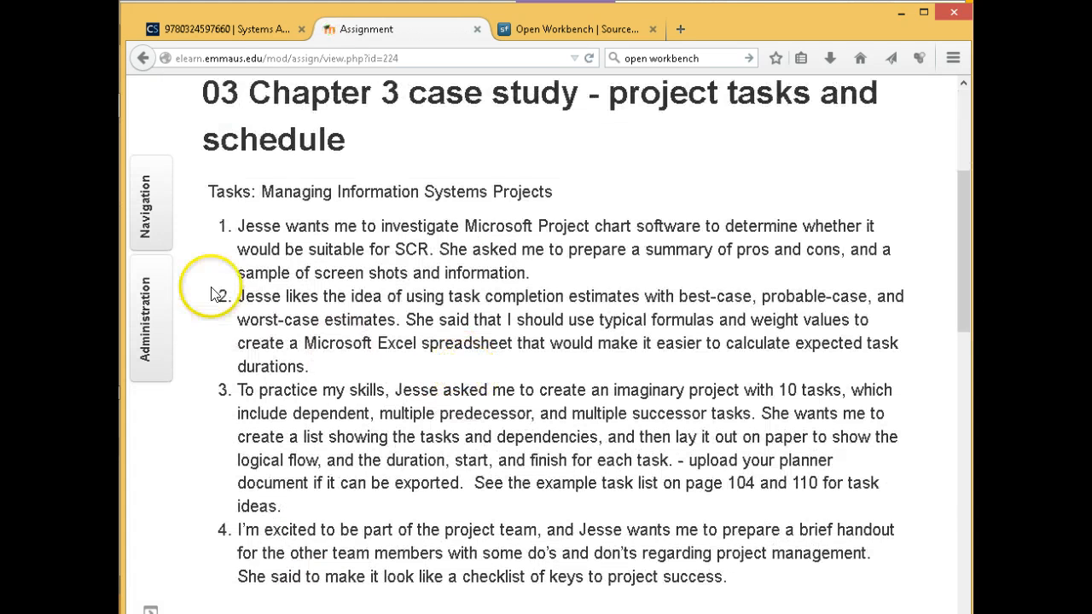
pyautogui.click(140, 325)
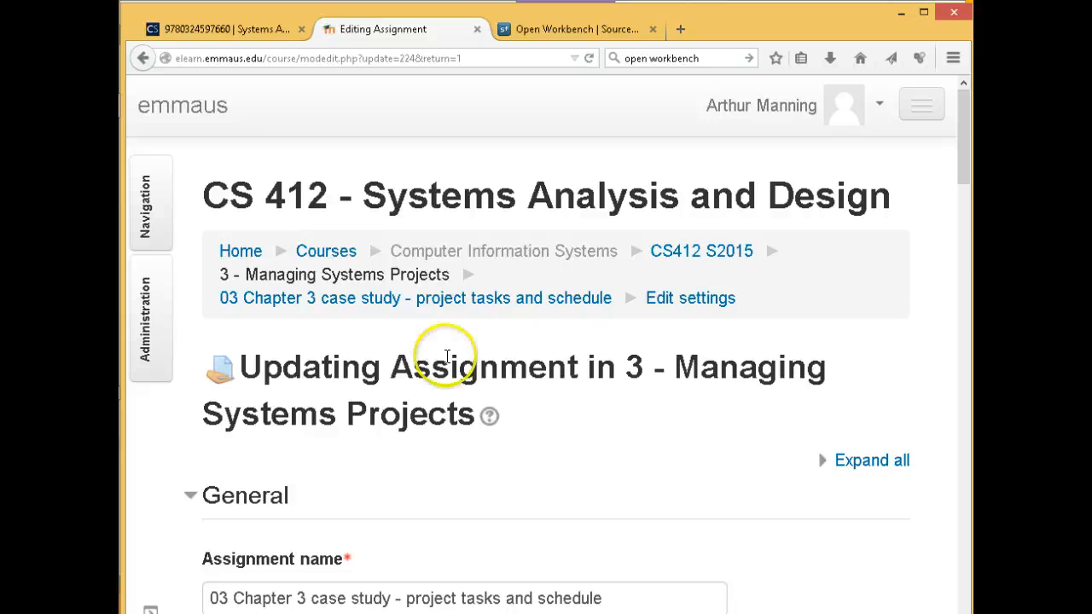
# Read the Maximum submission size help, then return and reopen the assignment's edit settings
pyautogui.scroll(-6, 506, 401)
pyautogui.scroll(-15, 511, 401)
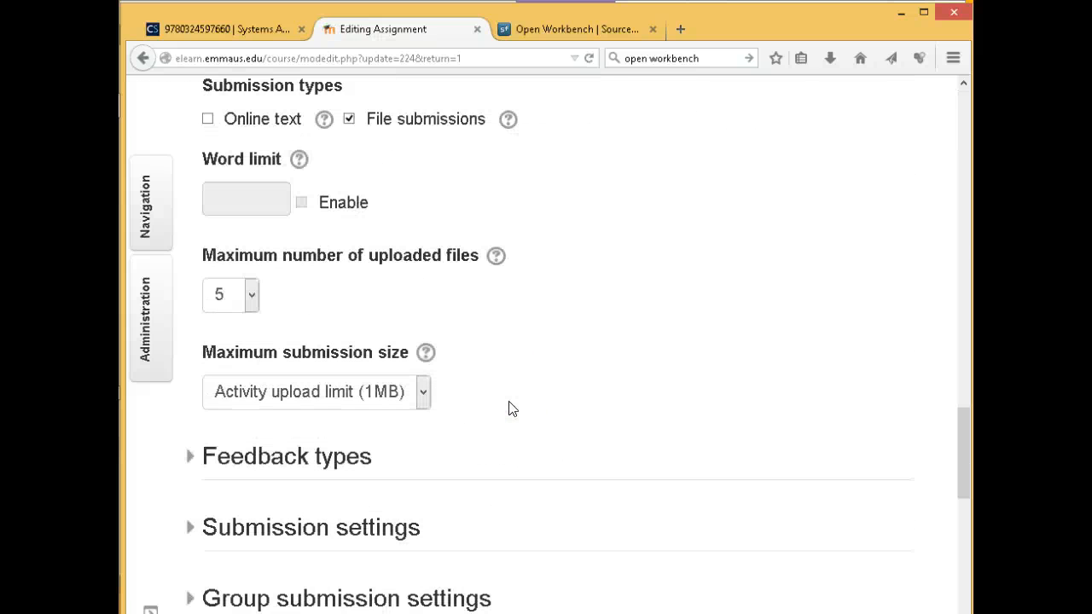
pyautogui.click(425, 353)
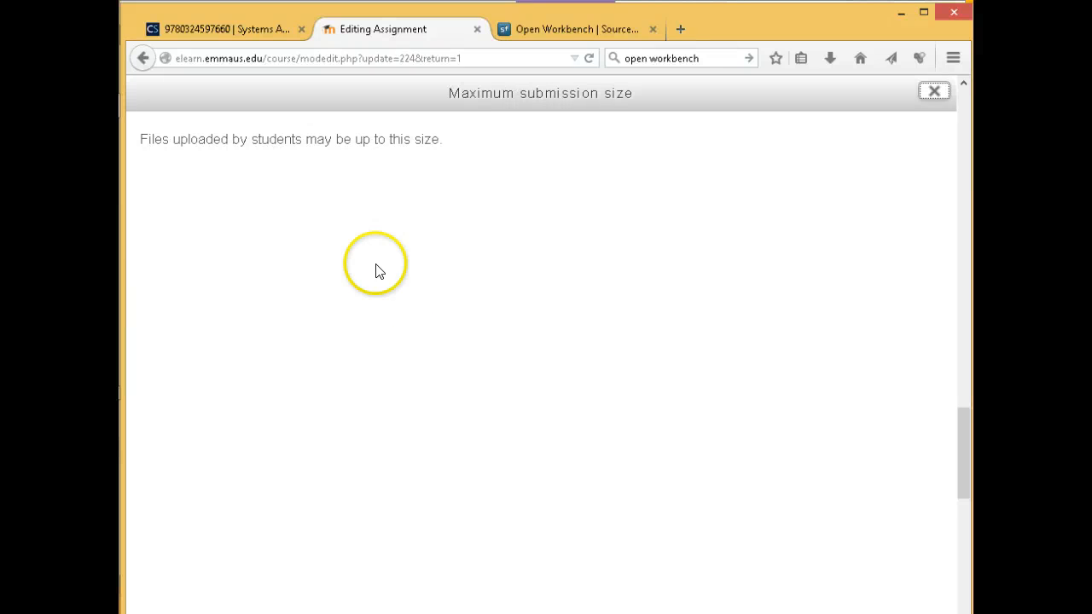
pyautogui.click(145, 57)
pyautogui.scroll(-10, 468, 432)
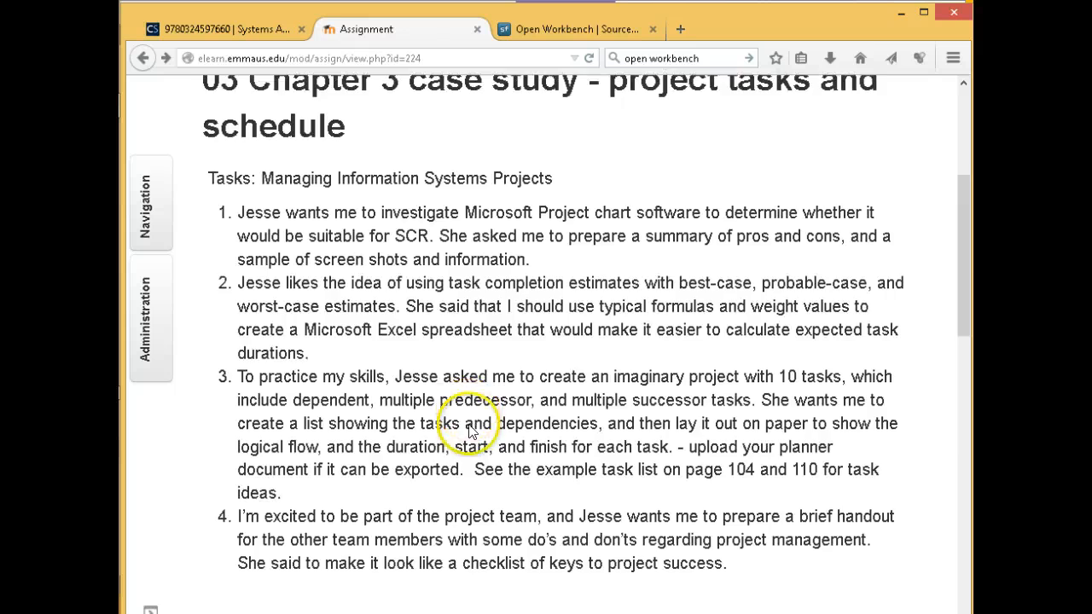
pyautogui.scroll(-4, 471, 432)
pyautogui.scroll(3, 202, 366)
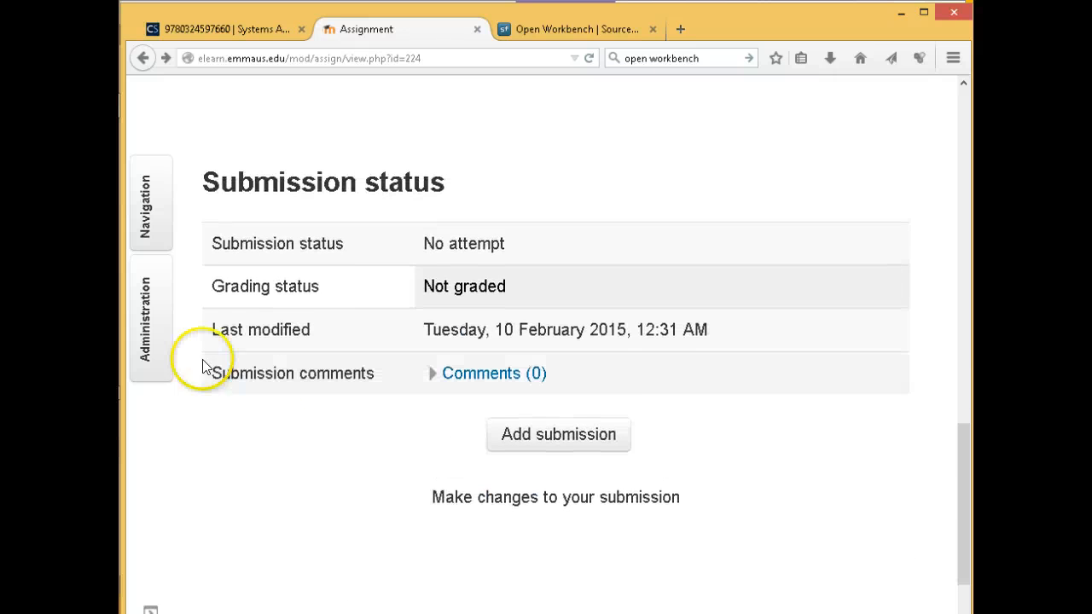
pyautogui.click(146, 320)
pyautogui.click(286, 225)
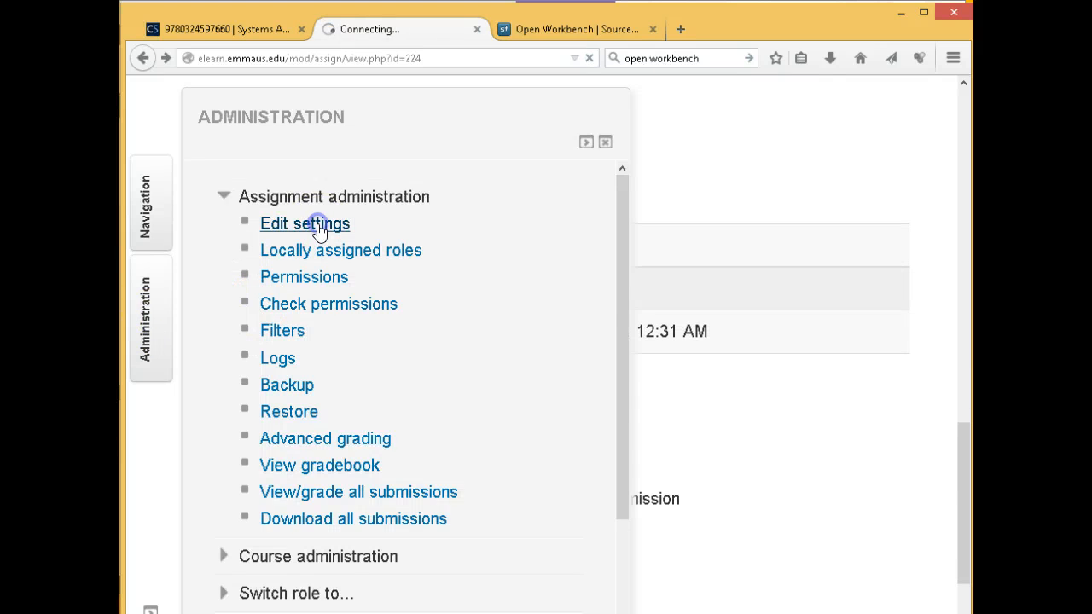
# Set the maximum submission size to Activity upload limit (1MB)
pyautogui.scroll(-5, 408, 372)
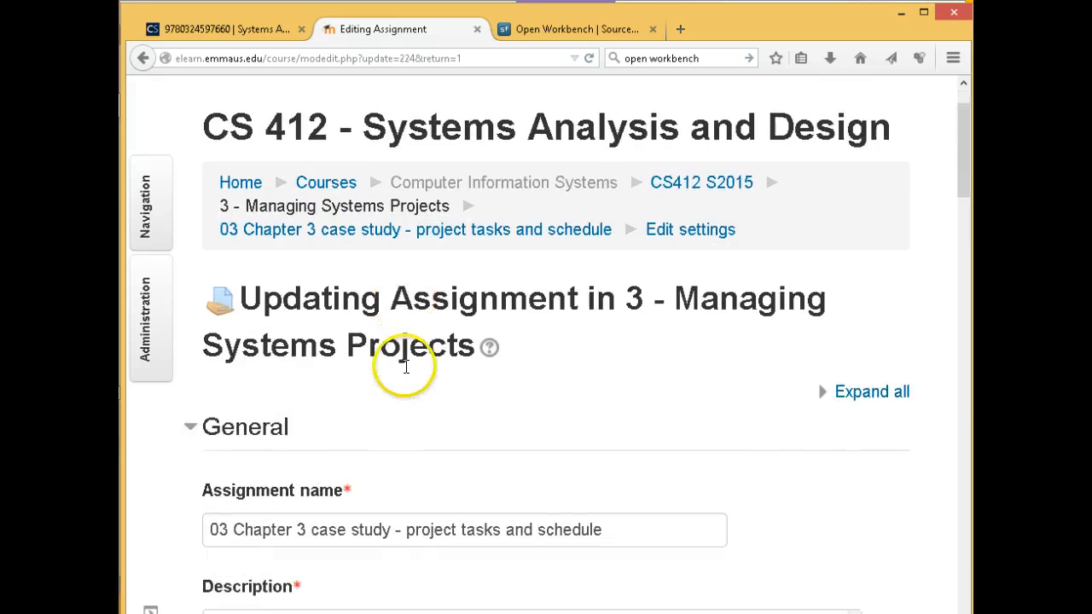
pyautogui.scroll(-6, 401, 365)
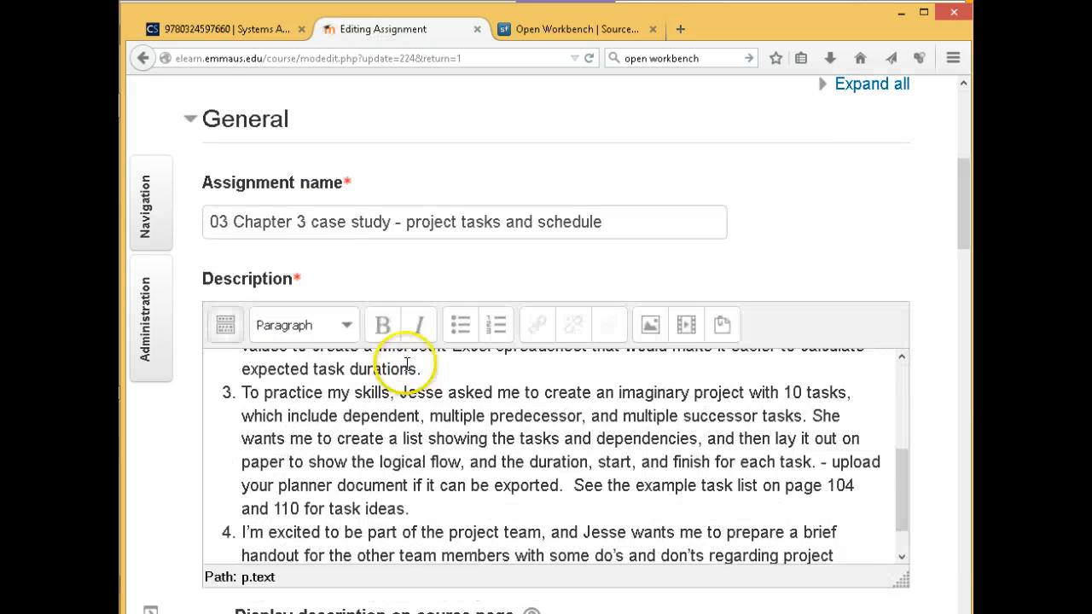
pyautogui.scroll(-12, 682, 401)
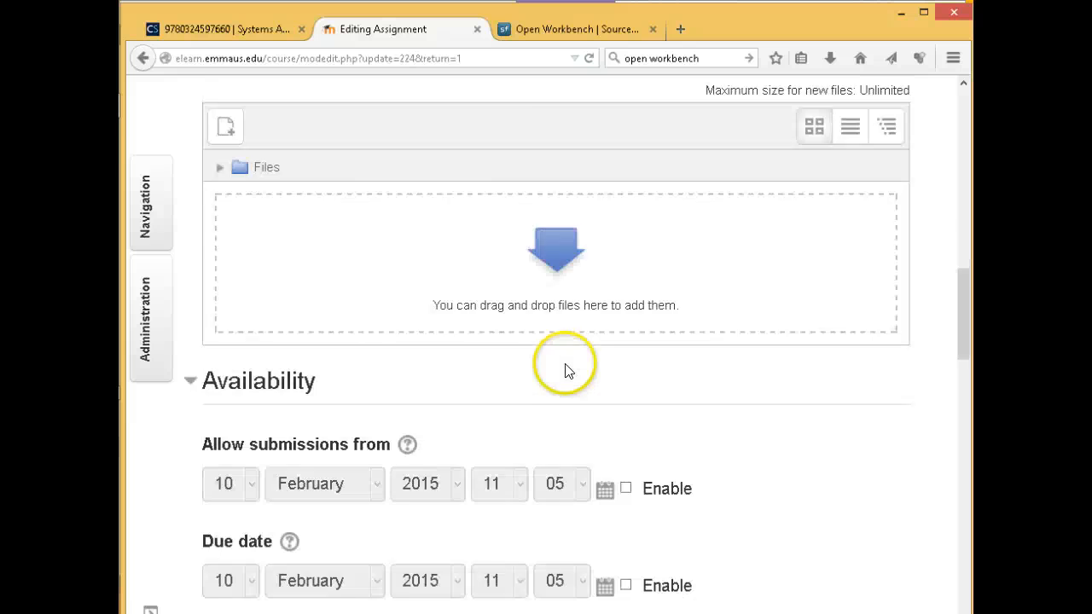
pyautogui.scroll(-3, 563, 370)
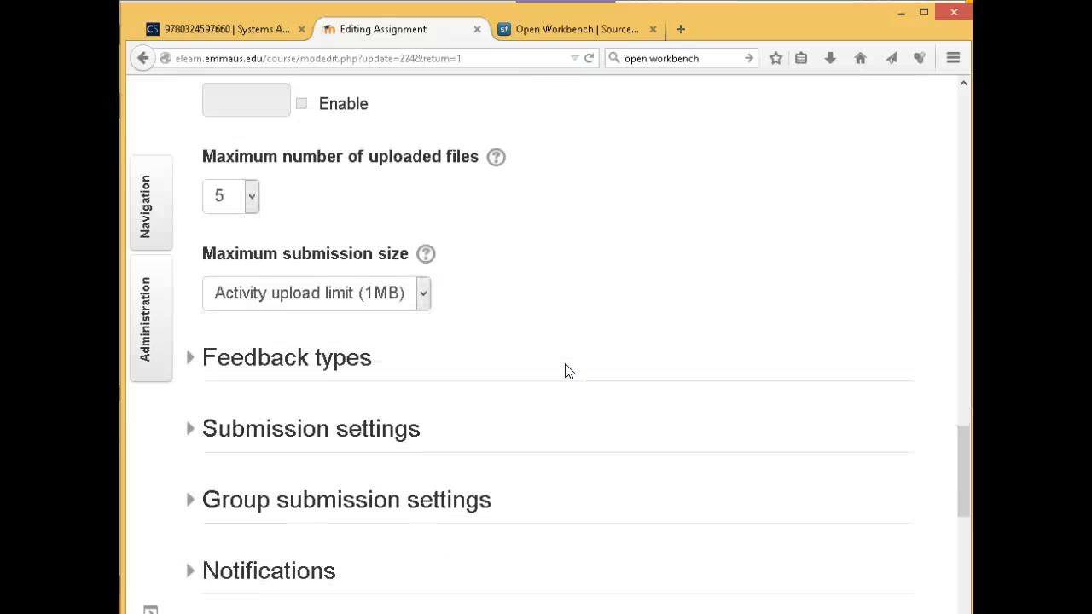
pyautogui.scroll(1, 549, 276)
pyautogui.scroll(2, 549, 276)
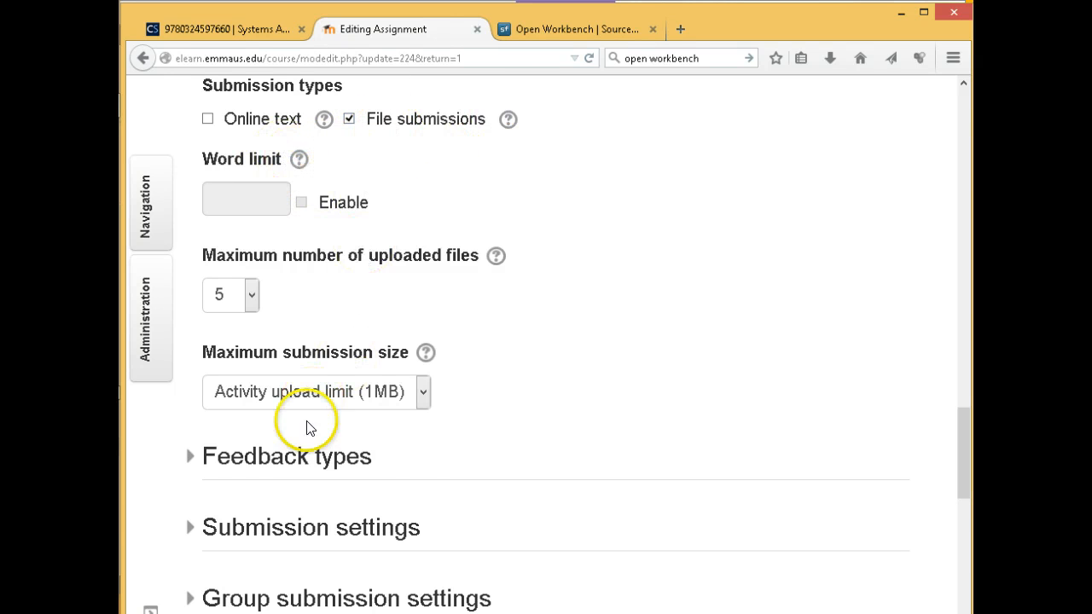
pyautogui.click(421, 392)
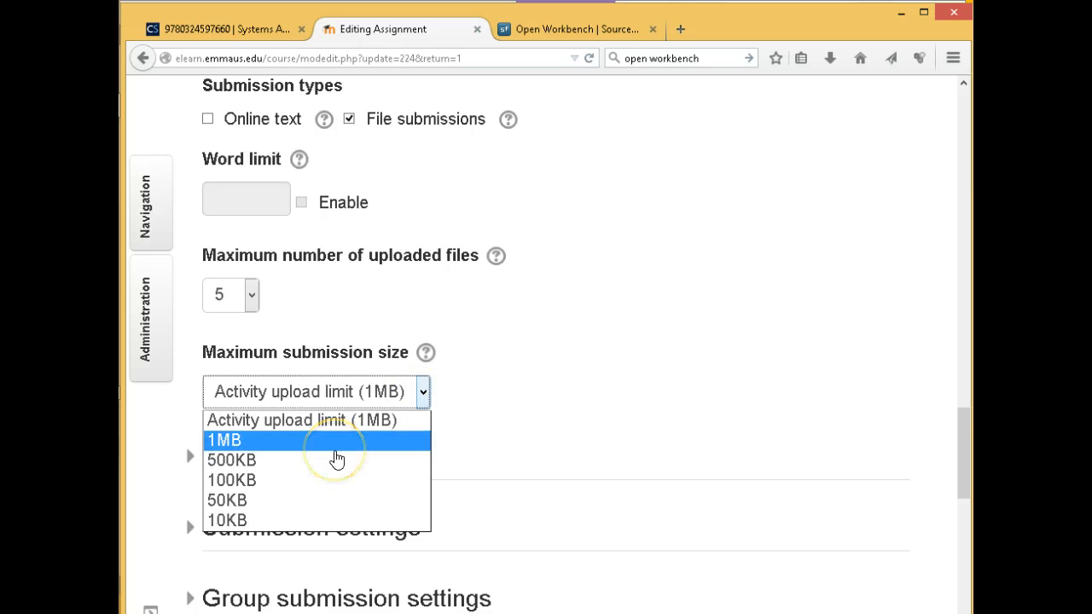
pyautogui.click(314, 424)
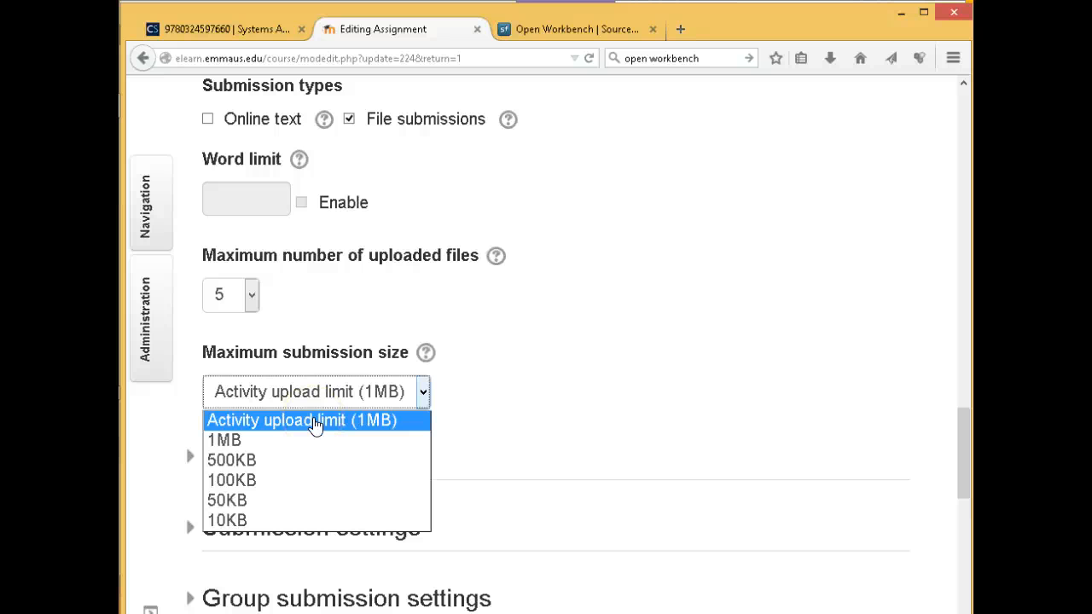
pyautogui.click(314, 424)
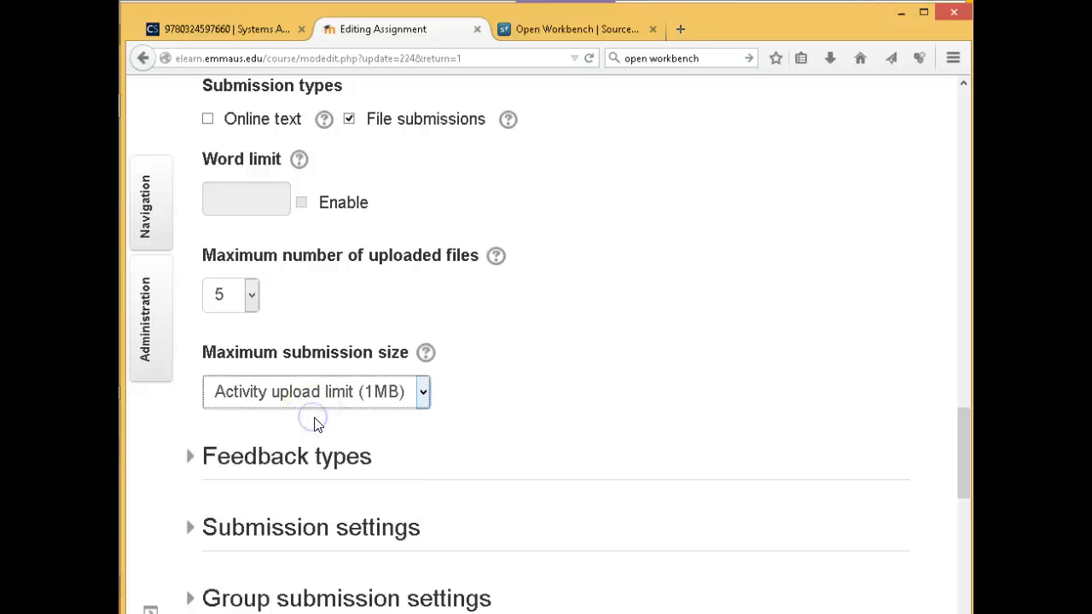
pyautogui.scroll(-2, 726, 349)
pyautogui.scroll(7, 728, 349)
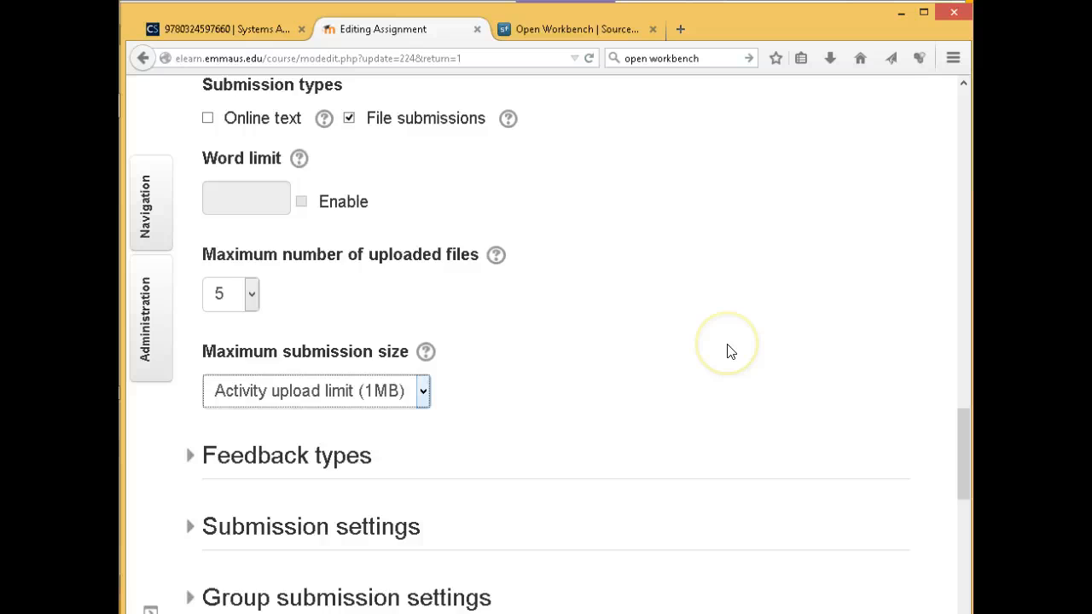
pyautogui.scroll(10, 728, 351)
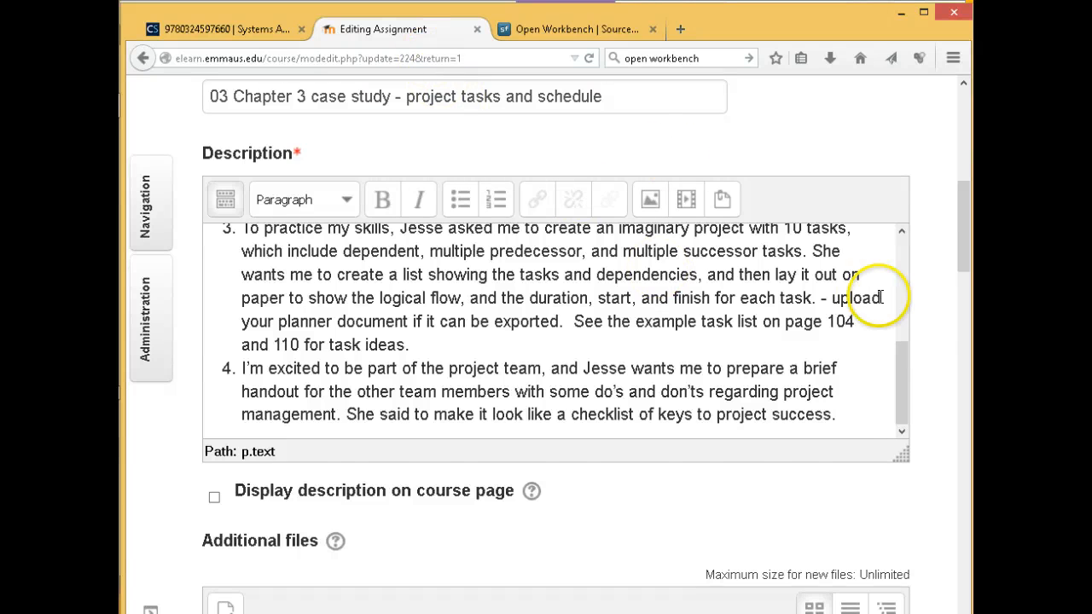
pyautogui.moveTo(959, 211); pyautogui.dragTo(963, 529)
# Save and display the assignment, select task 2's description text, and bring up Administration options
pyautogui.click(570, 547)
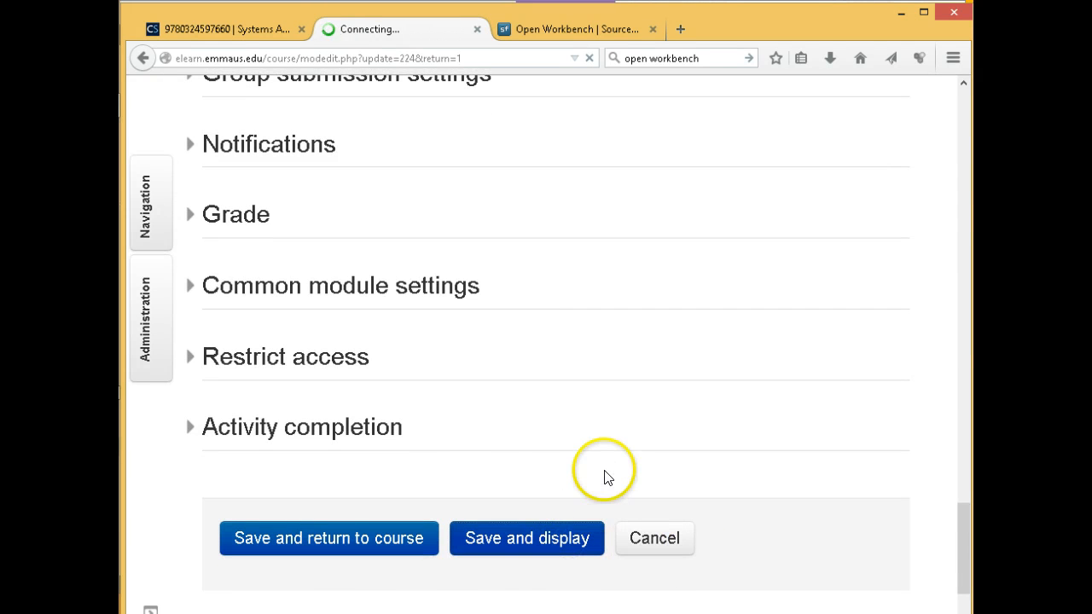
pyautogui.scroll(-5, 602, 457)
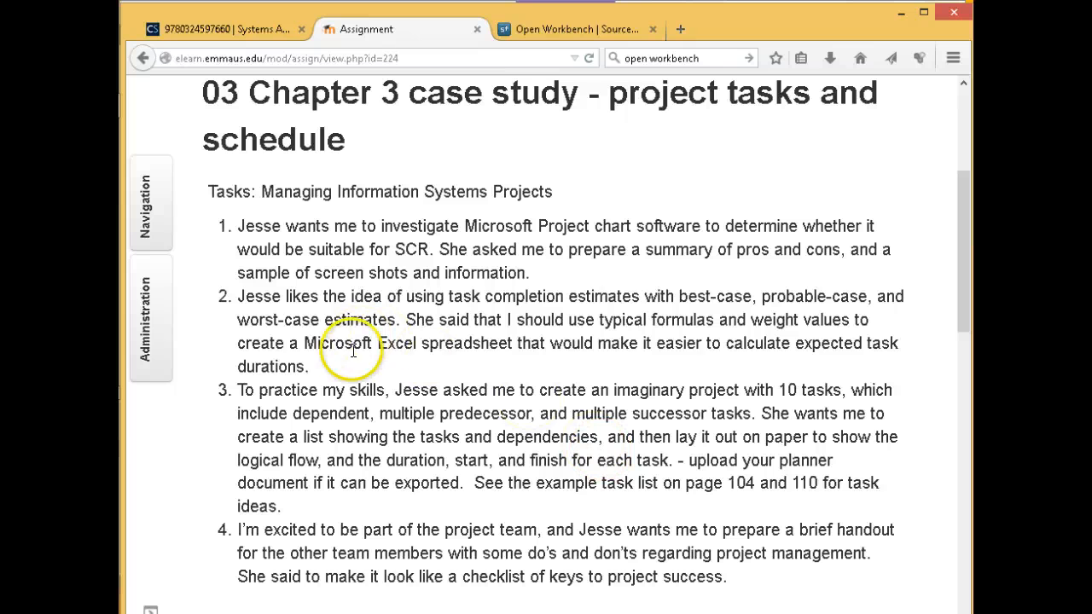
pyautogui.moveTo(306, 366); pyautogui.dragTo(240, 295)
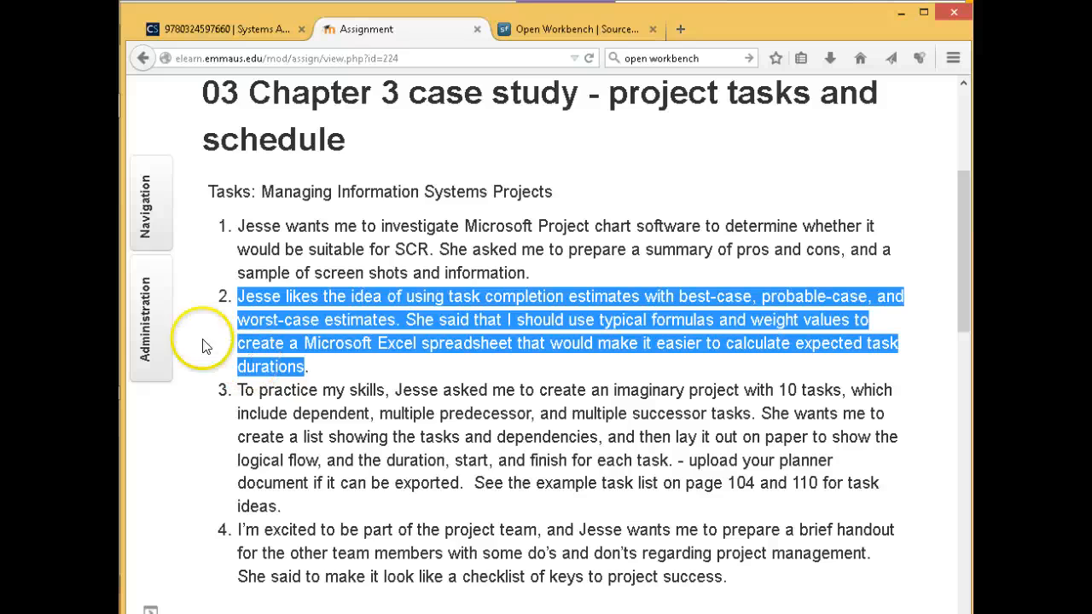
pyautogui.click(143, 322)
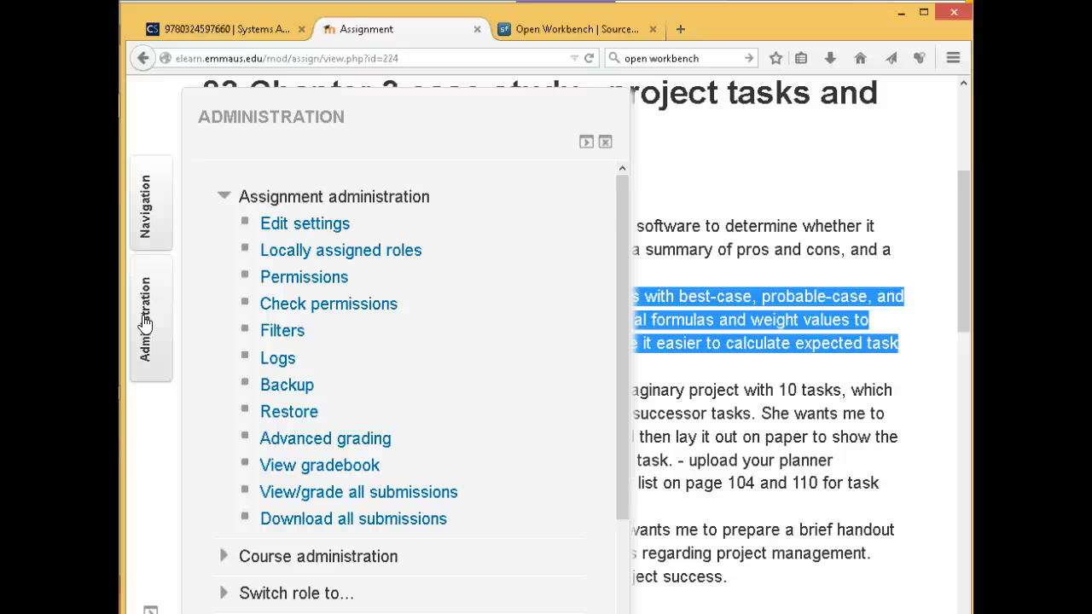
# Open Edit settings for the course from Course administration
pyautogui.scroll(-3, 231, 332)
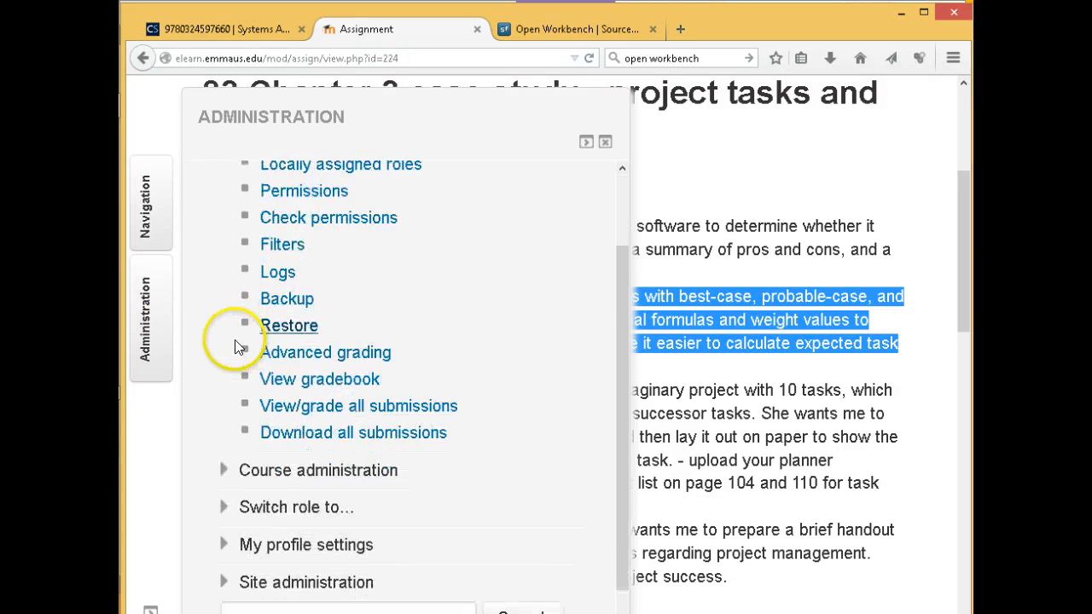
pyautogui.click(221, 441)
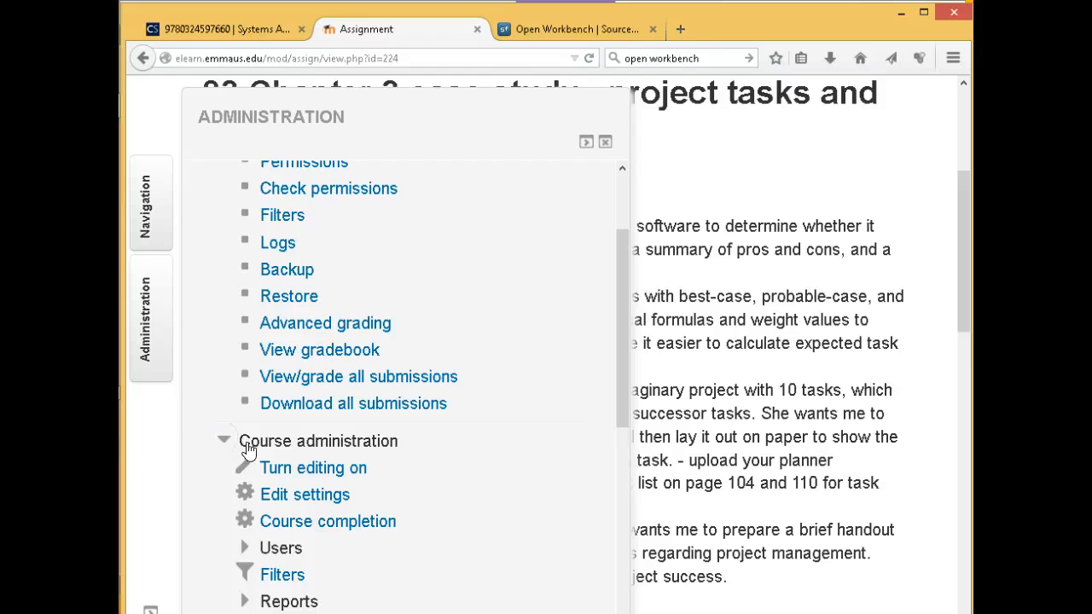
pyautogui.scroll(-3, 244, 448)
pyautogui.scroll(-2, 246, 443)
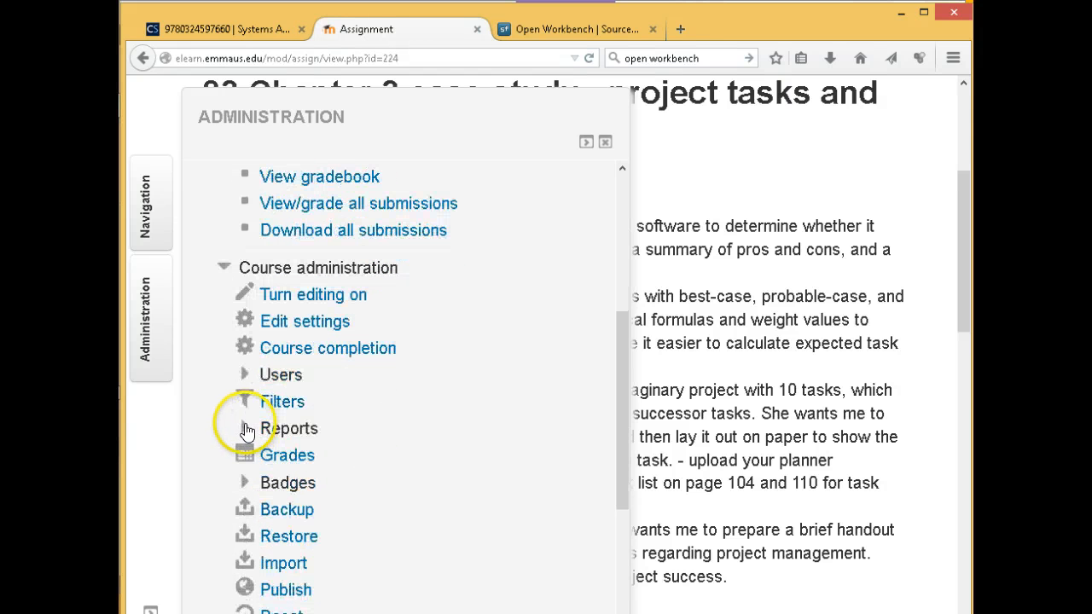
pyautogui.click(290, 322)
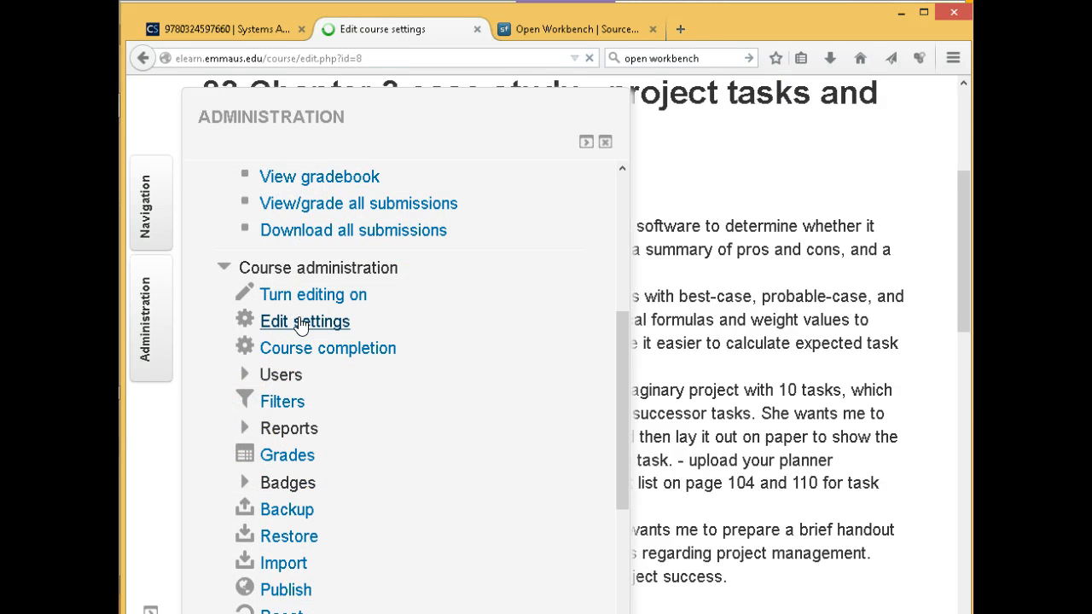
# Expand Files and uploads to show legacy course files Yes and 256MB maximum upload size
pyautogui.scroll(-6, 366, 358)
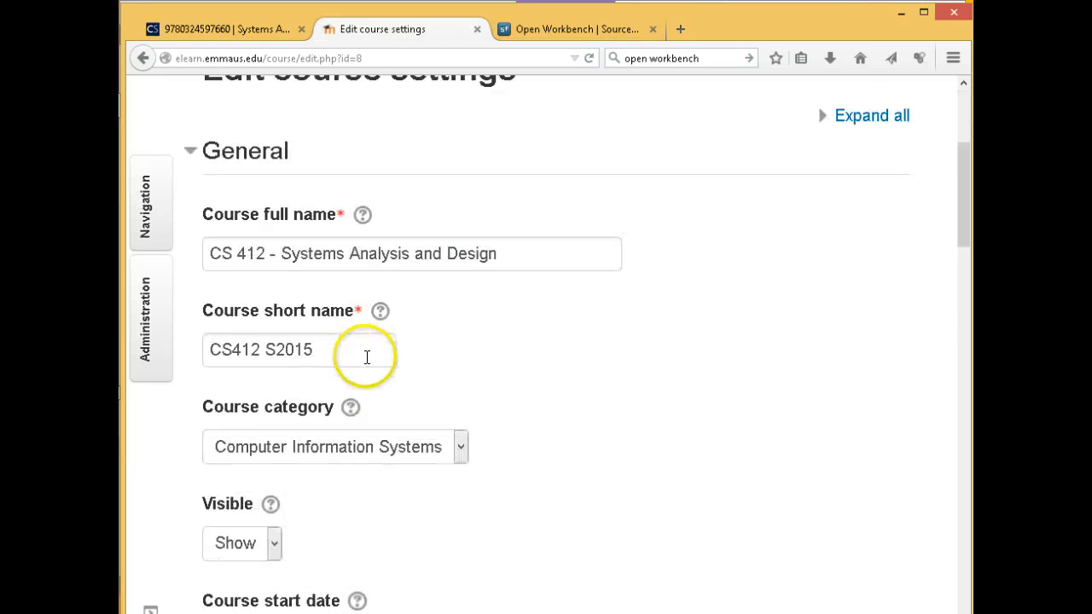
pyautogui.scroll(-12, 367, 358)
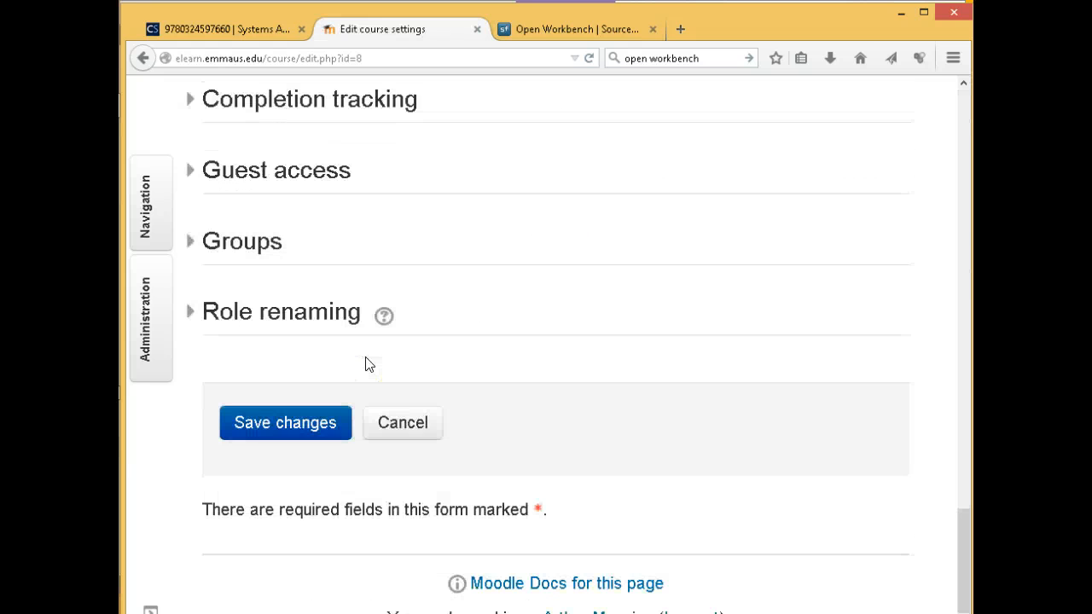
pyautogui.scroll(3, 366, 365)
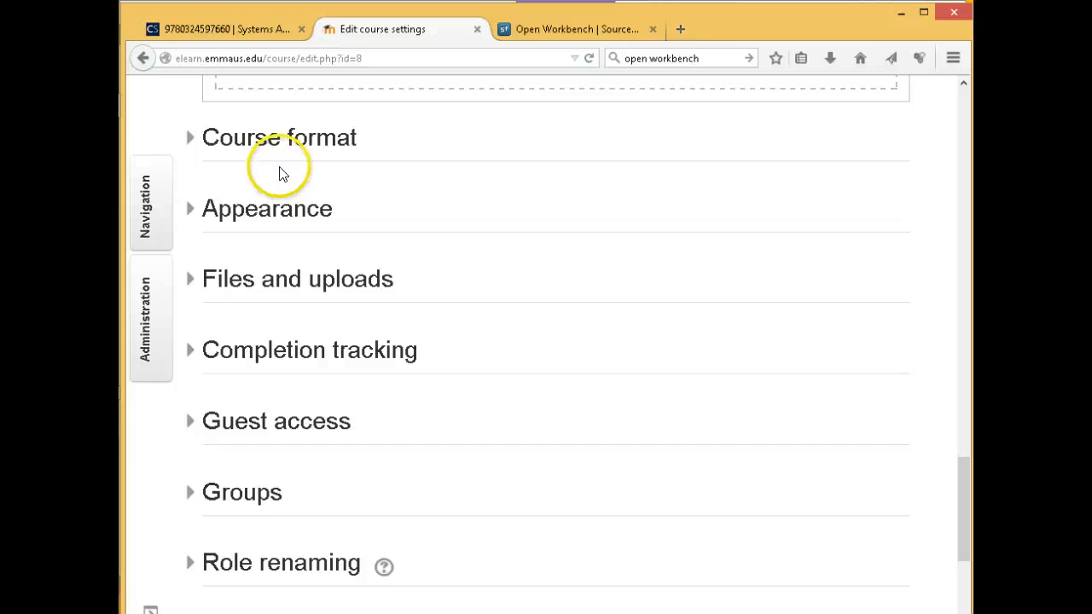
pyautogui.click(295, 279)
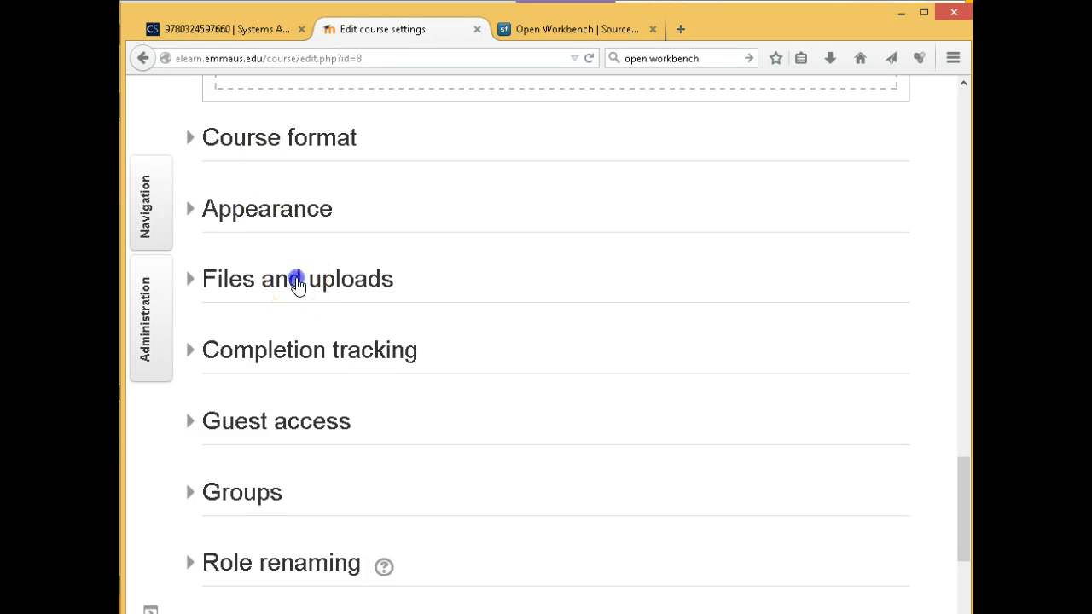
pyautogui.scroll(-3, 434, 359)
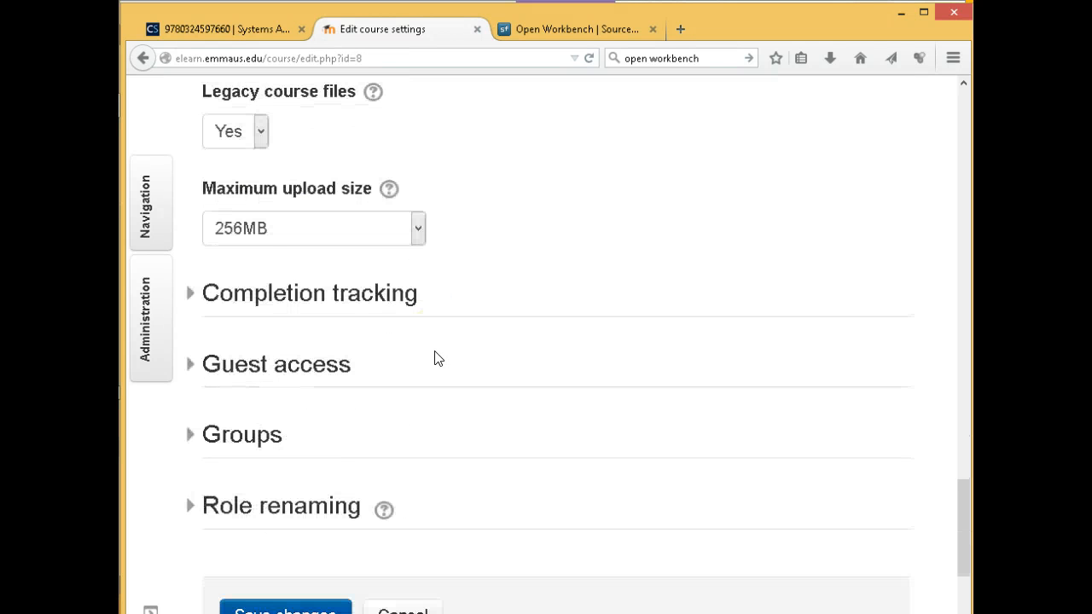
pyautogui.click(434, 359)
pyautogui.scroll(-2, 433, 355)
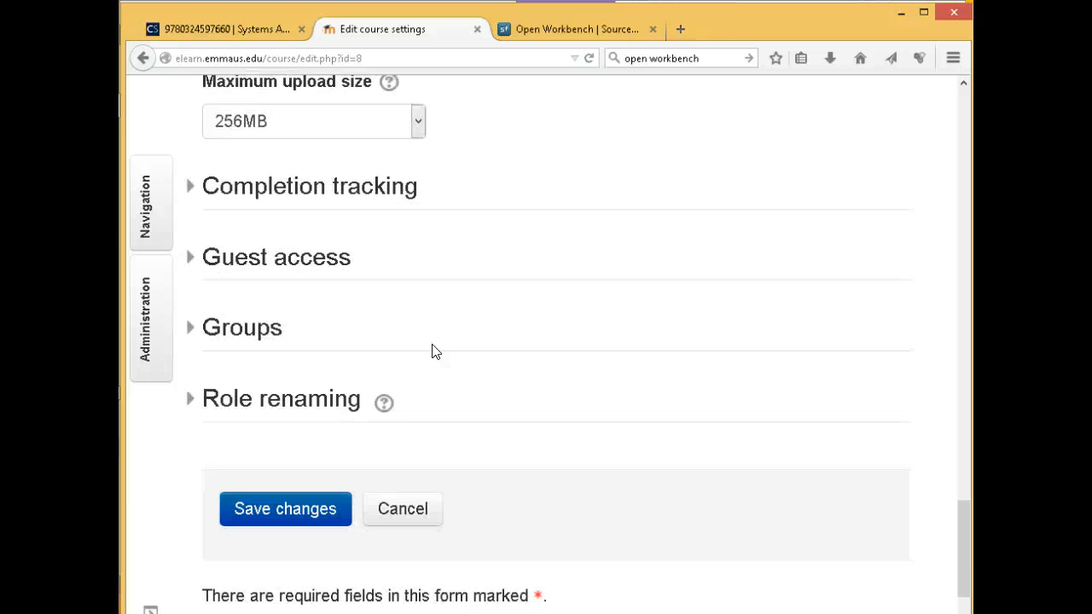
pyautogui.scroll(-2, 433, 351)
pyautogui.scroll(5, 434, 352)
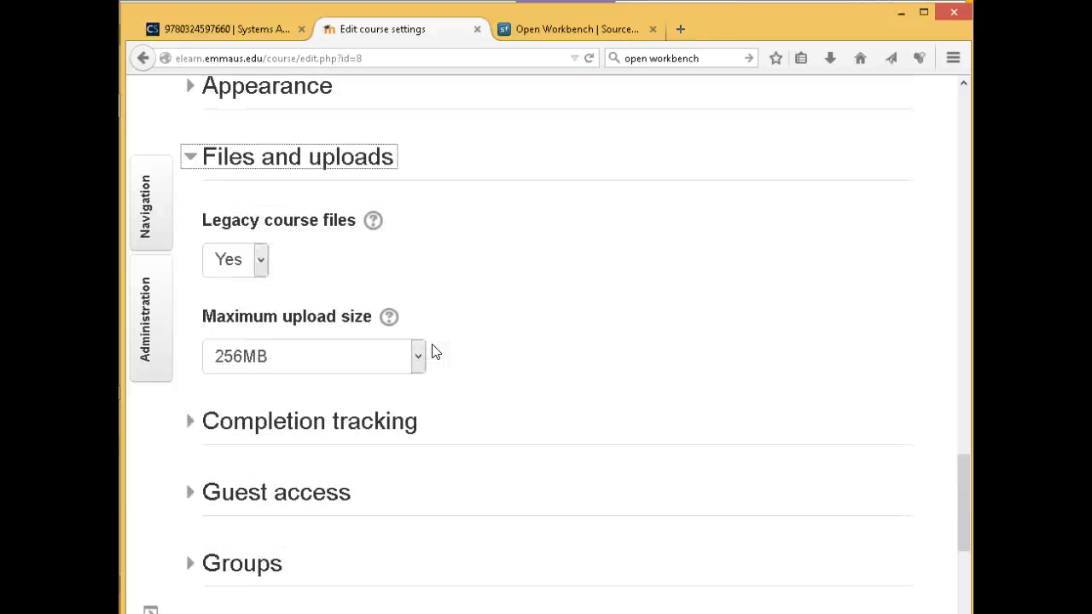
pyautogui.scroll(-2, 433, 352)
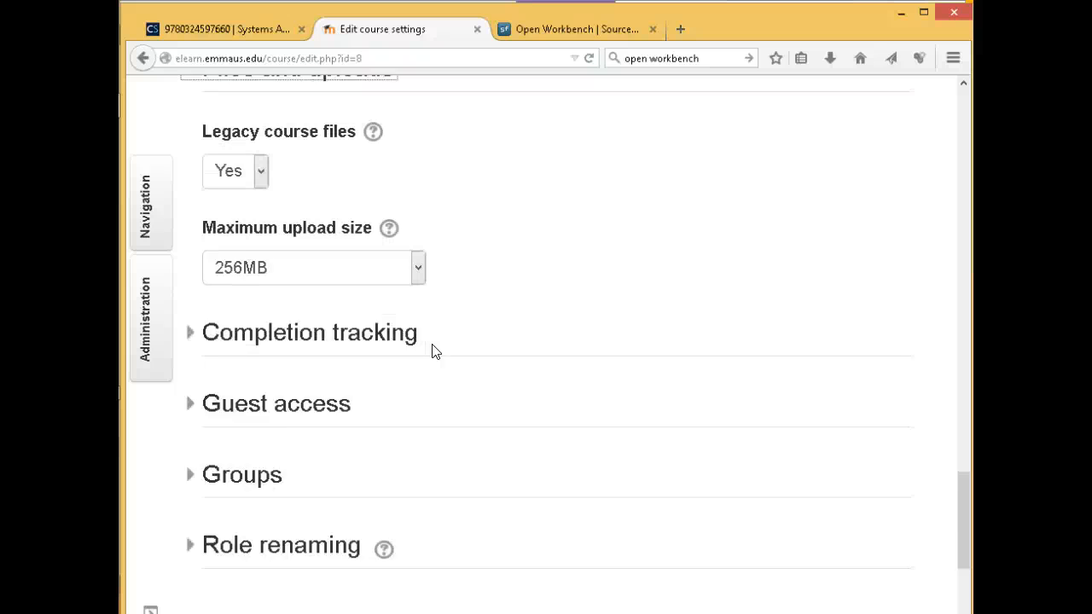
# Toggle Completion tracking, re-expand Files and uploads, and move the settings tab after Open Workbench
pyautogui.click(318, 302)
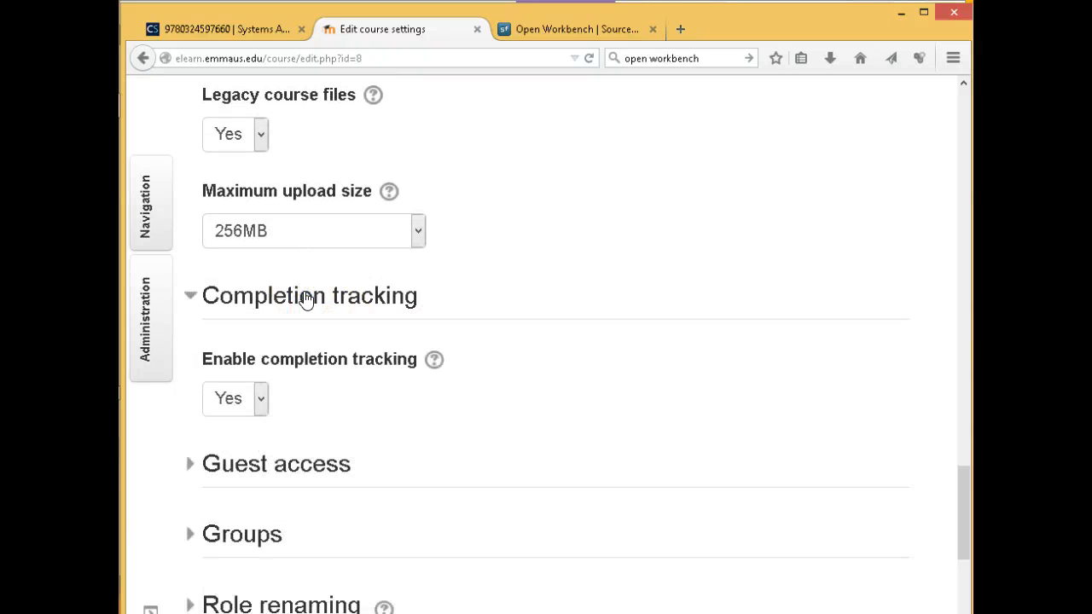
pyautogui.click(305, 295)
pyautogui.scroll(2, 473, 320)
pyautogui.scroll(3, 474, 320)
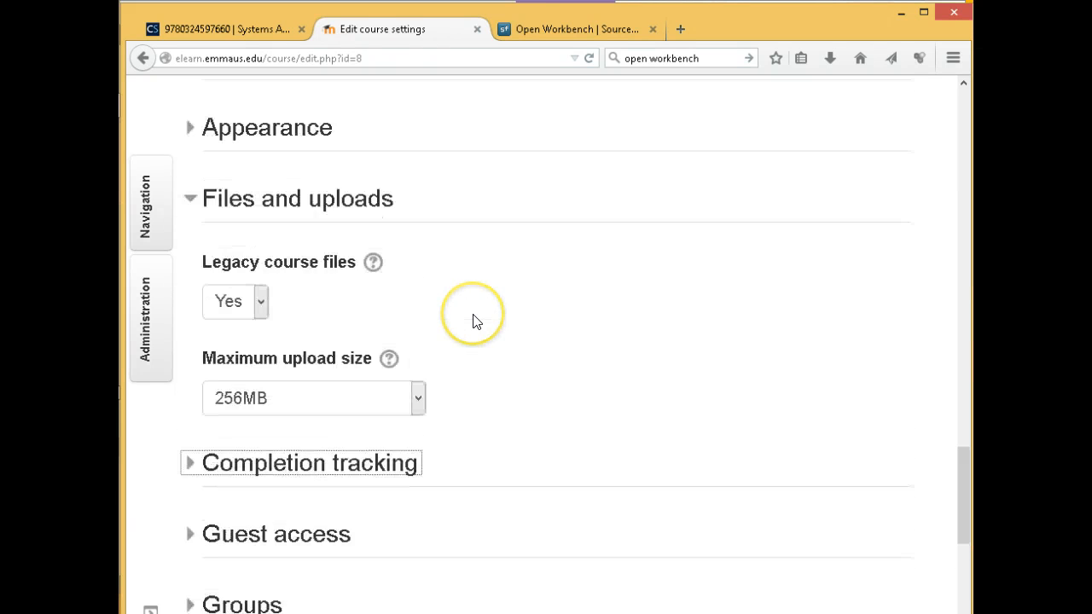
pyautogui.click(309, 294)
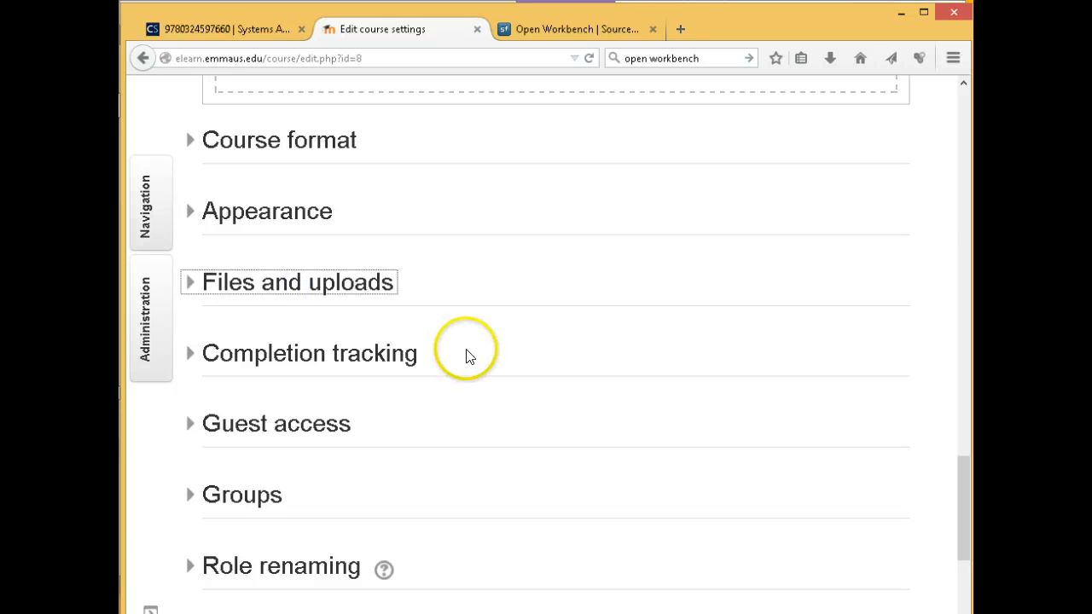
pyautogui.click(354, 284)
pyautogui.scroll(-3, 503, 361)
pyautogui.scroll(-3, 503, 360)
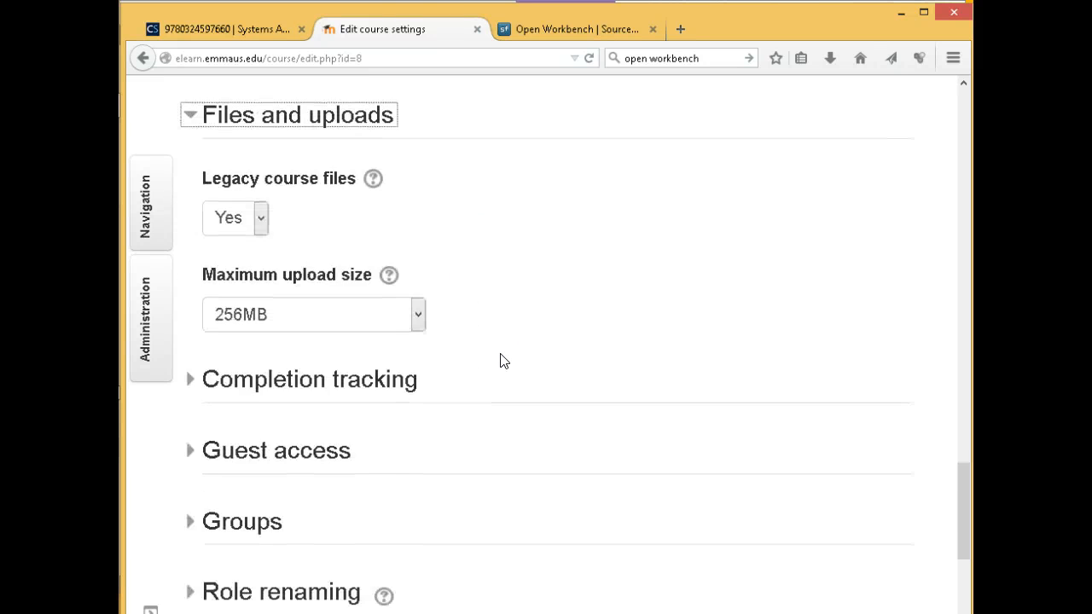
pyautogui.scroll(5, 504, 358)
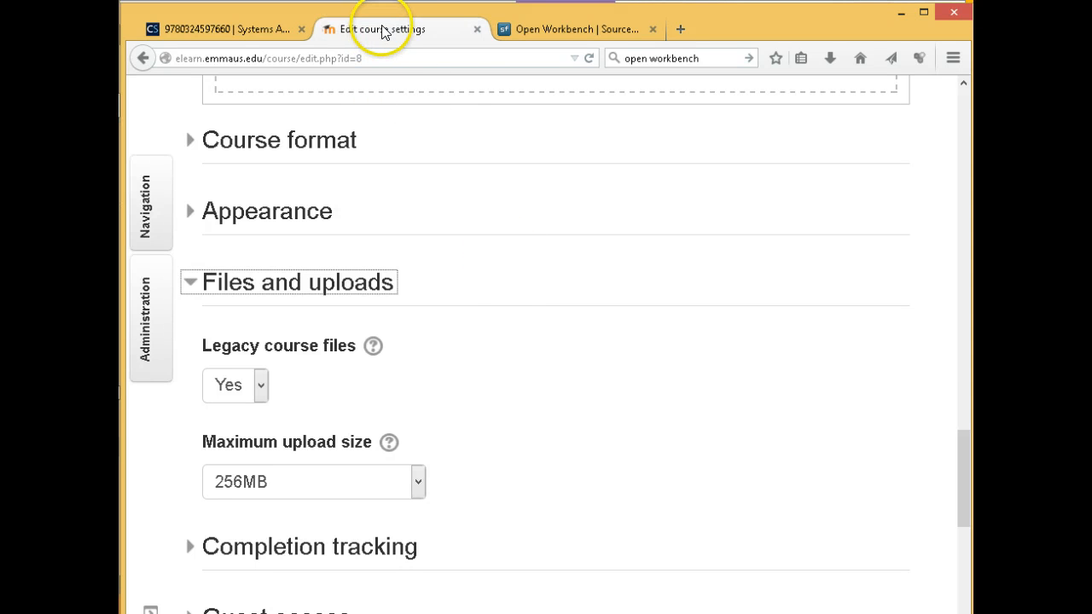
pyautogui.moveTo(383, 26); pyautogui.dragTo(475, 29)
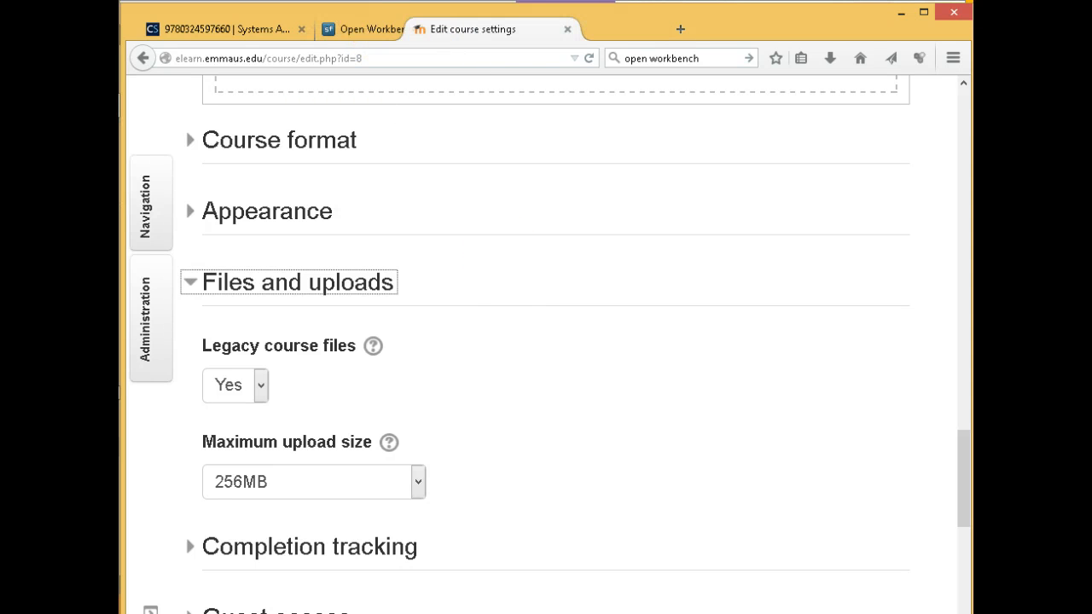
# Close the Moodle course settings tab with Ctrl+W and switch to the CourseSmart Gantt chart
pyautogui.hotkey('ctrl', 'w')
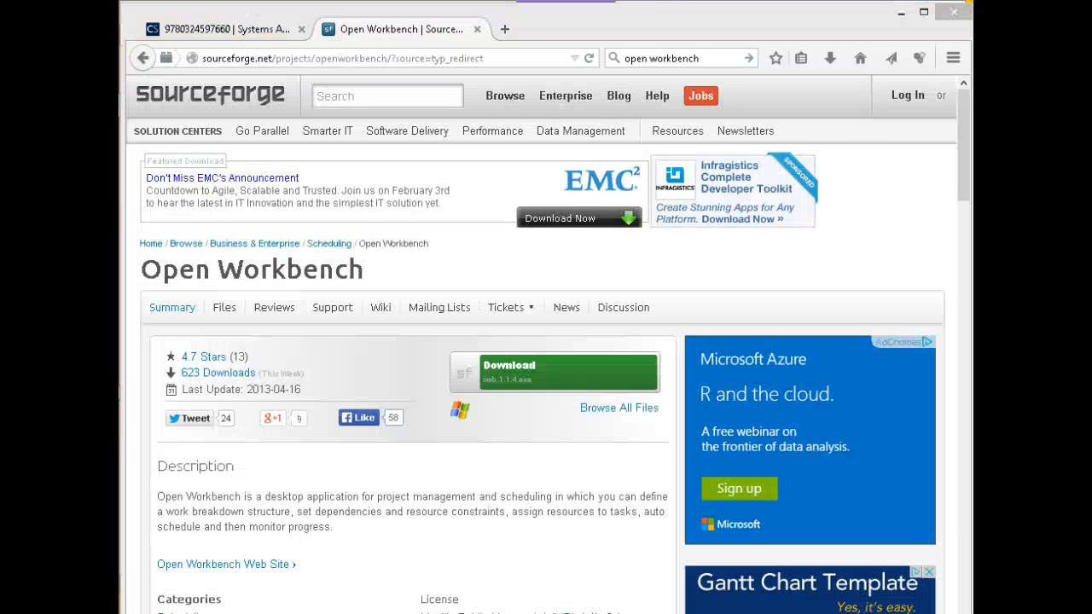
pyautogui.click(209, 29)
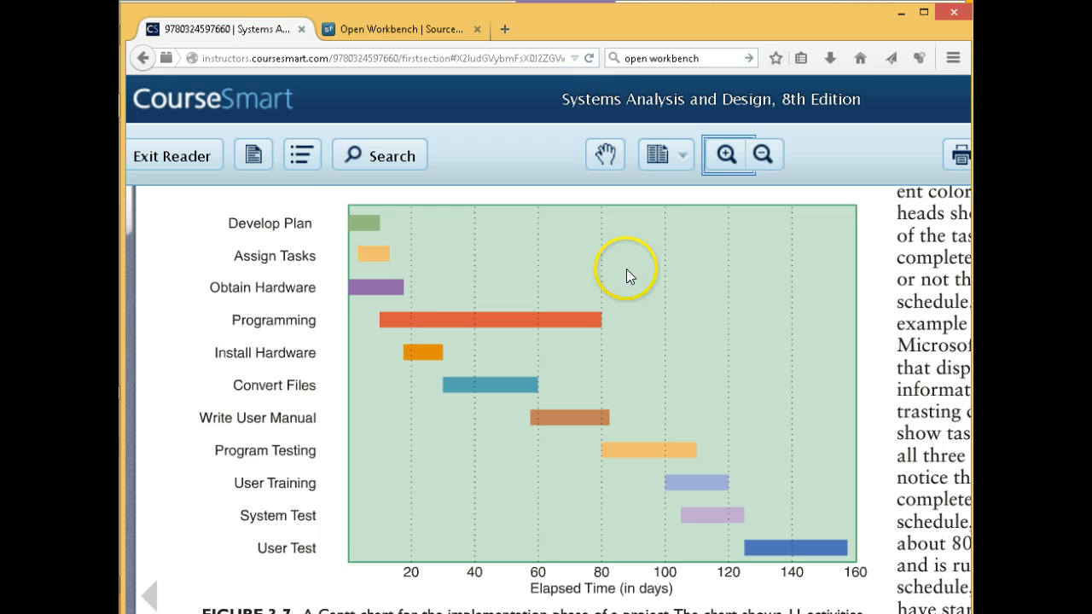
# Zoom the textbook out twice, turn to page 105, zoom out again and scroll to PERT/CPM Charts
pyautogui.scroll(-1, 627, 271)
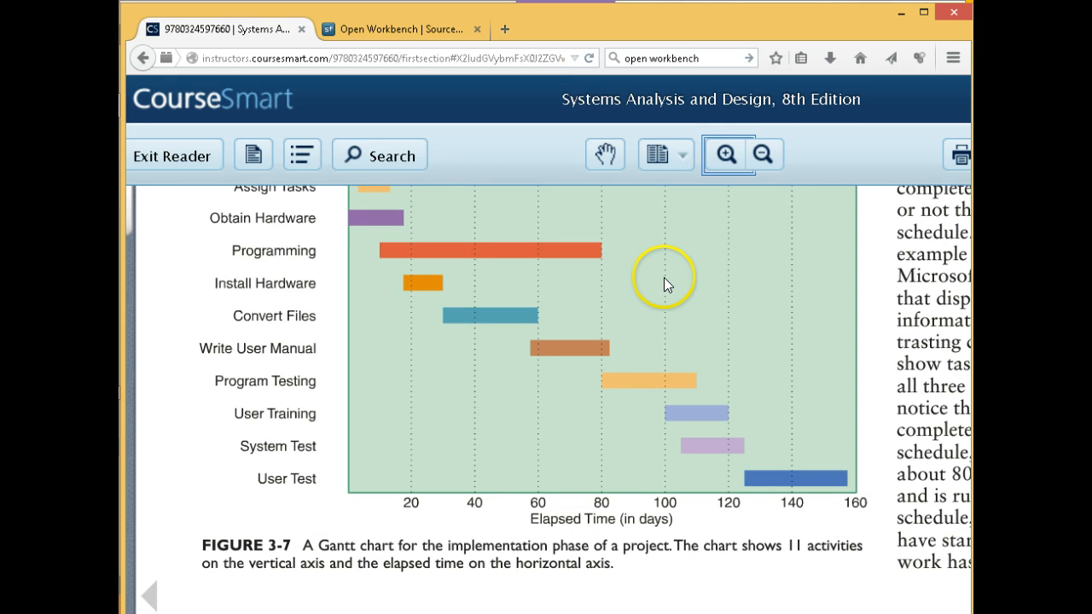
pyautogui.click(763, 154)
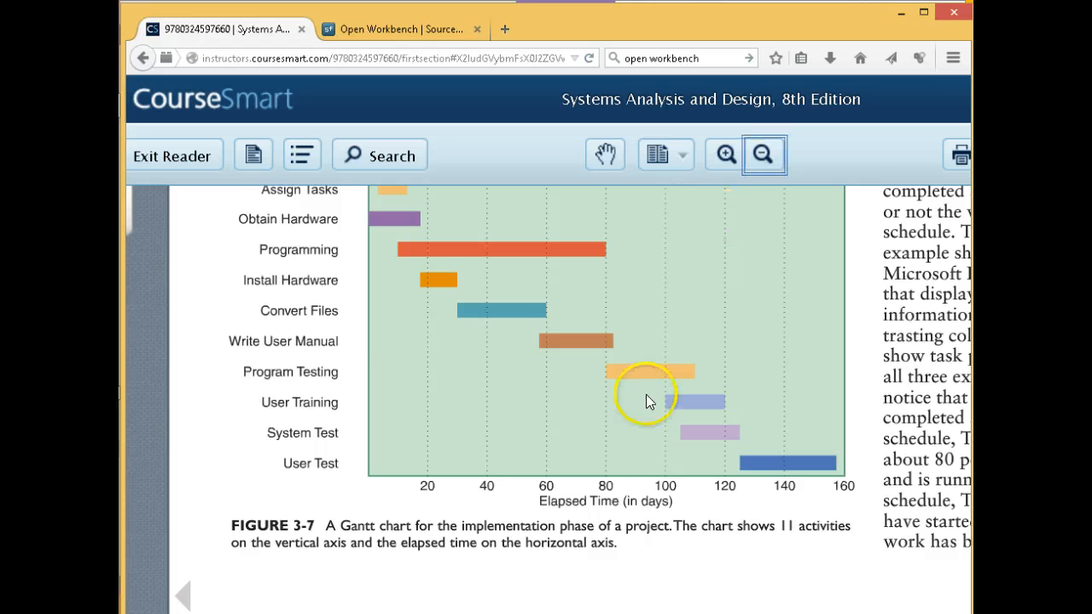
pyautogui.hscroll(3, 549, 367)
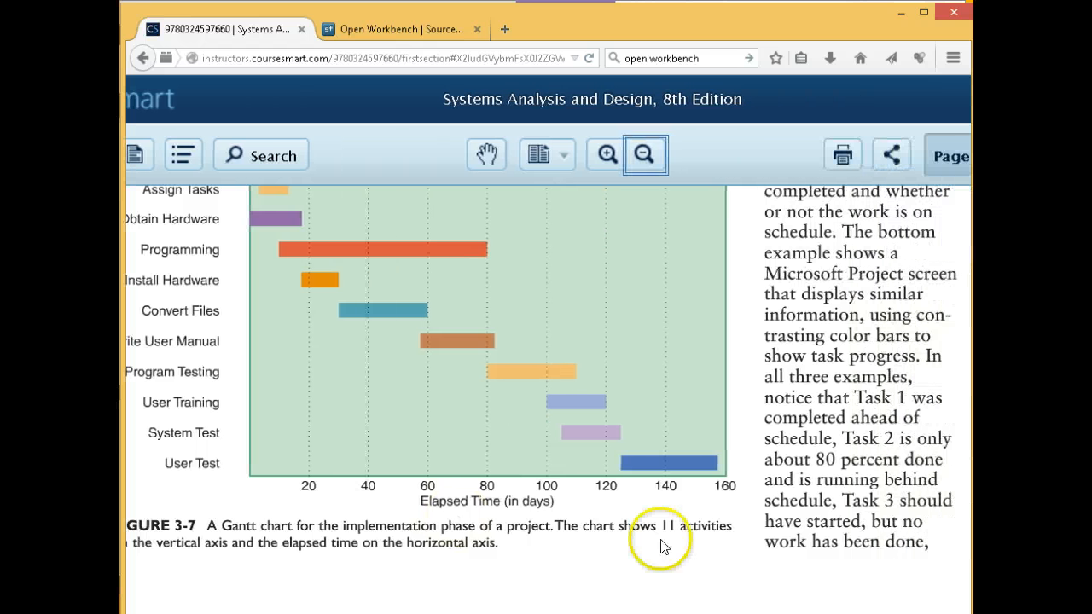
pyautogui.click(652, 157)
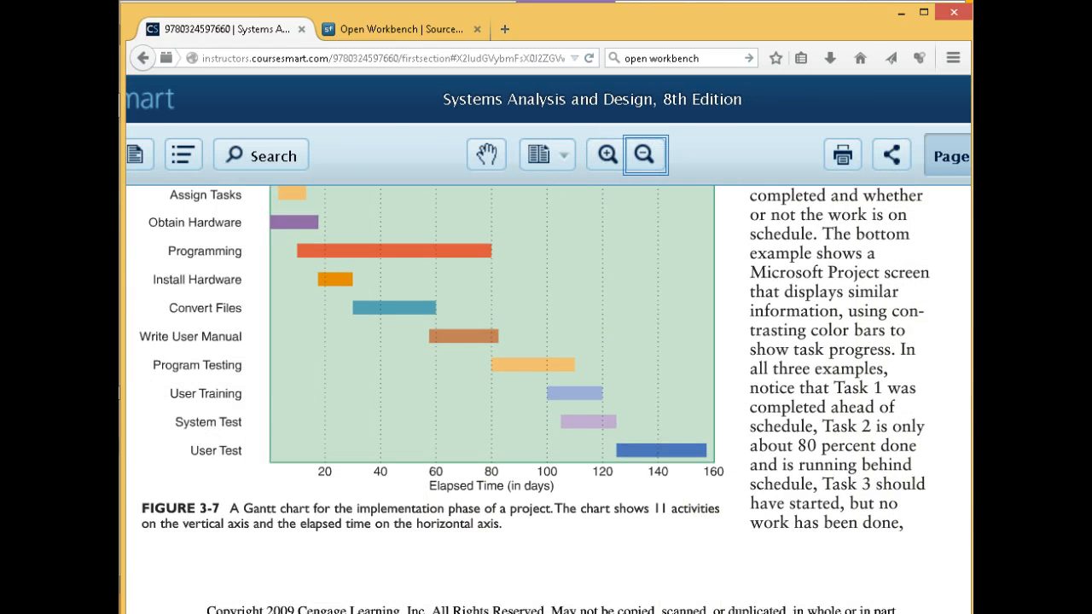
pyautogui.hscroll(2, 548, 351)
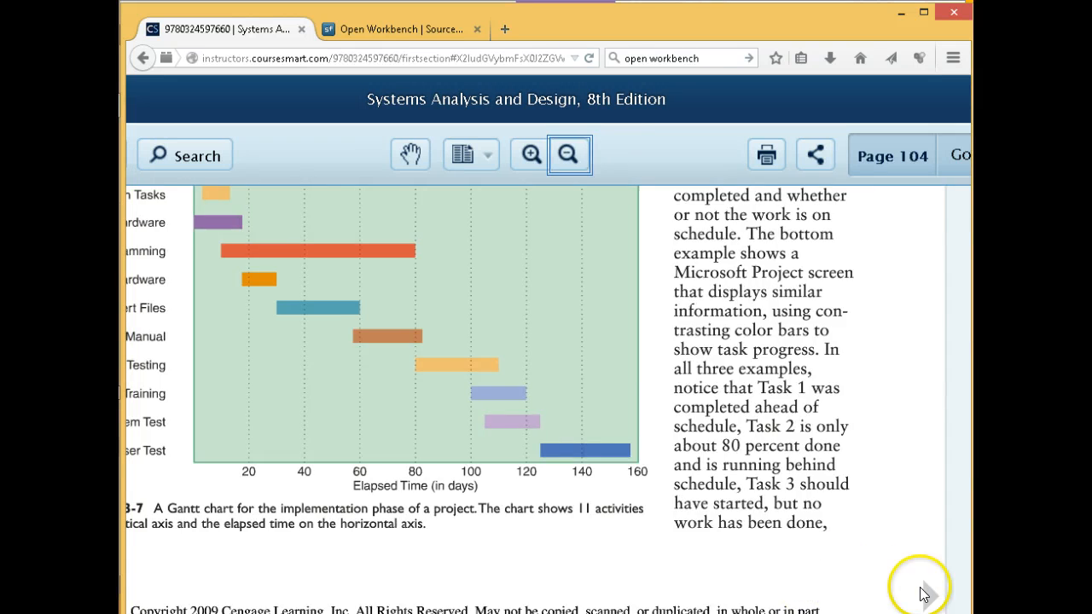
pyautogui.click(926, 595)
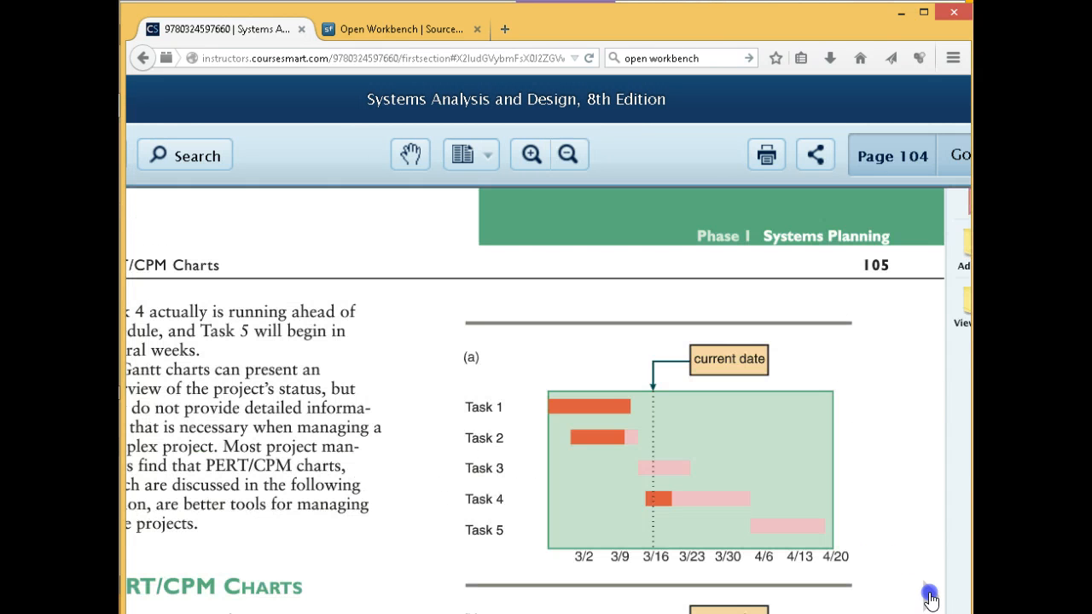
pyautogui.click(569, 154)
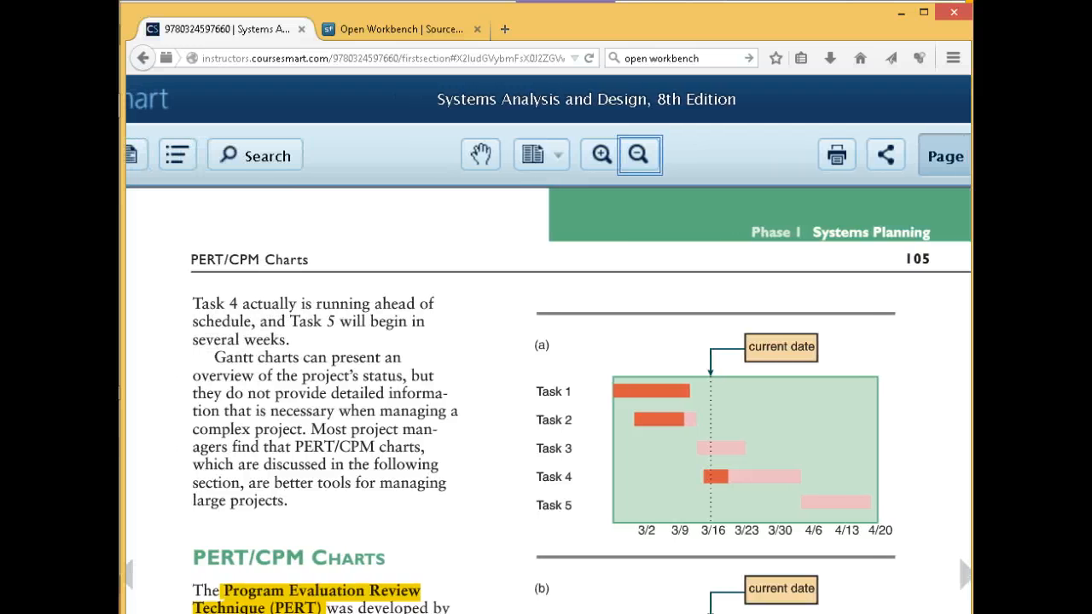
pyautogui.scroll(-2, 843, 542)
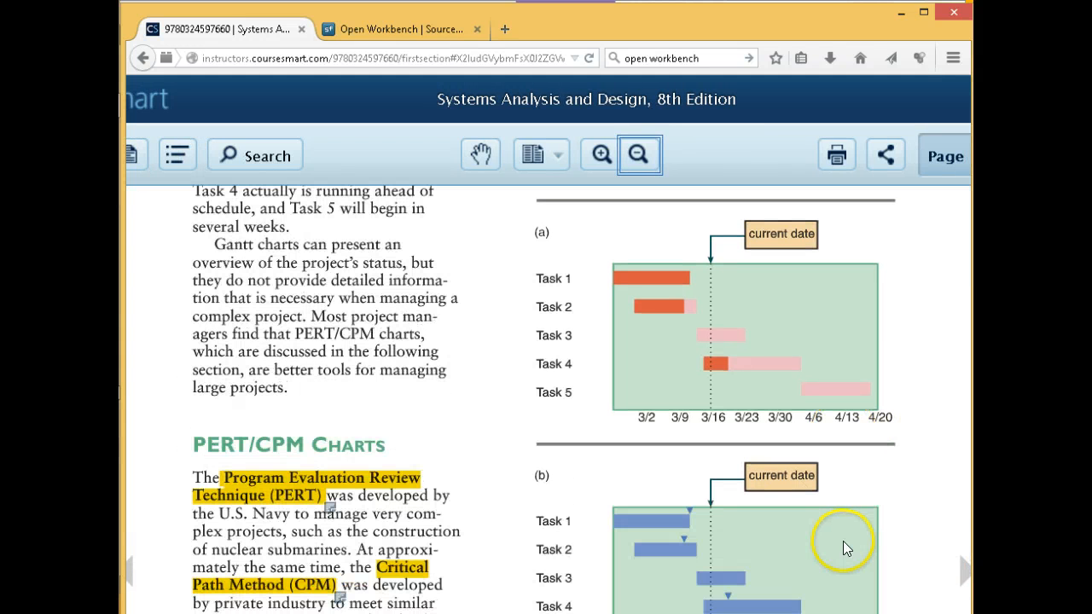
pyautogui.scroll(-1, 840, 544)
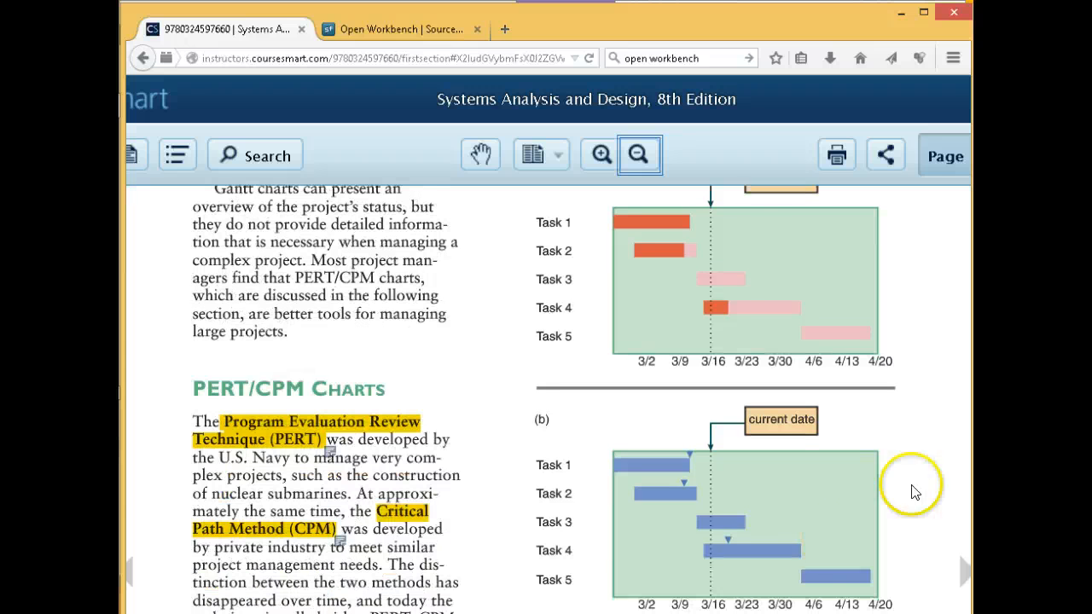
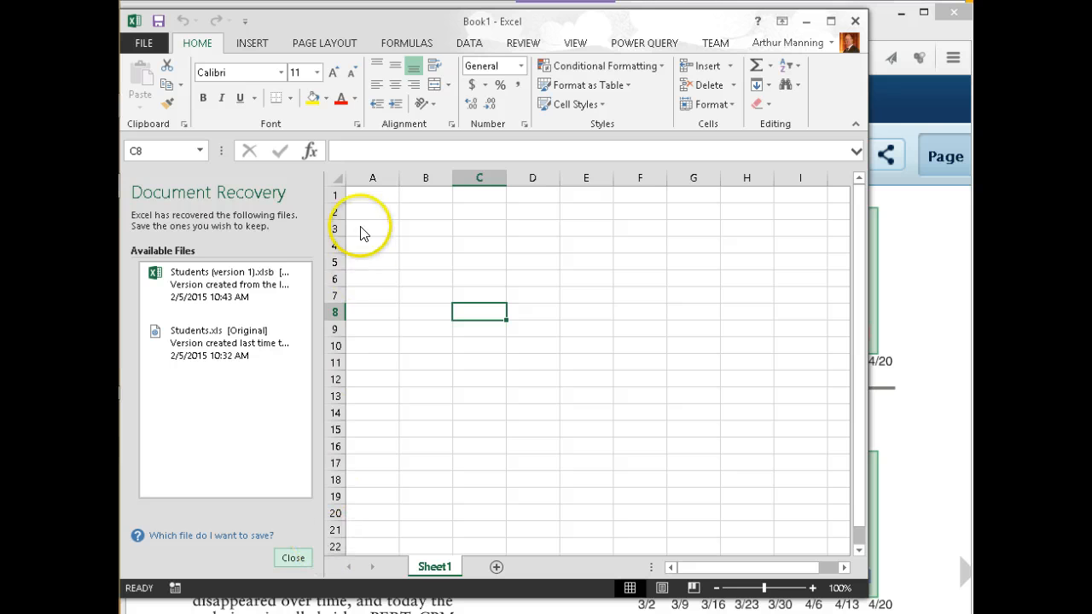
# Dismiss the recovery pane and enter the title 'Proeject Completion Estimate' in A1
pyautogui.click(566, 270)
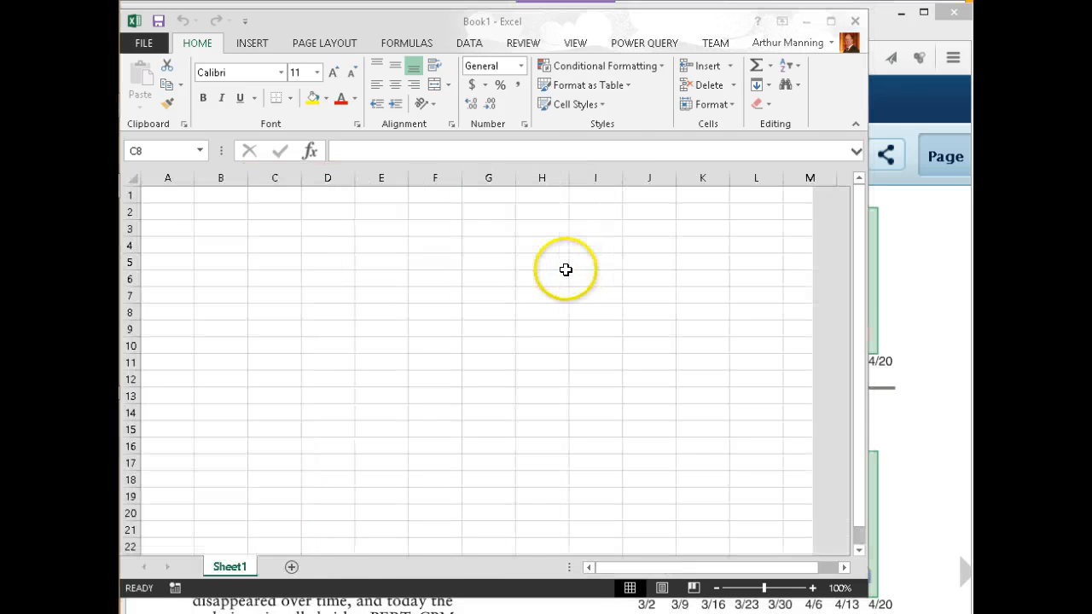
pyautogui.click(182, 195)
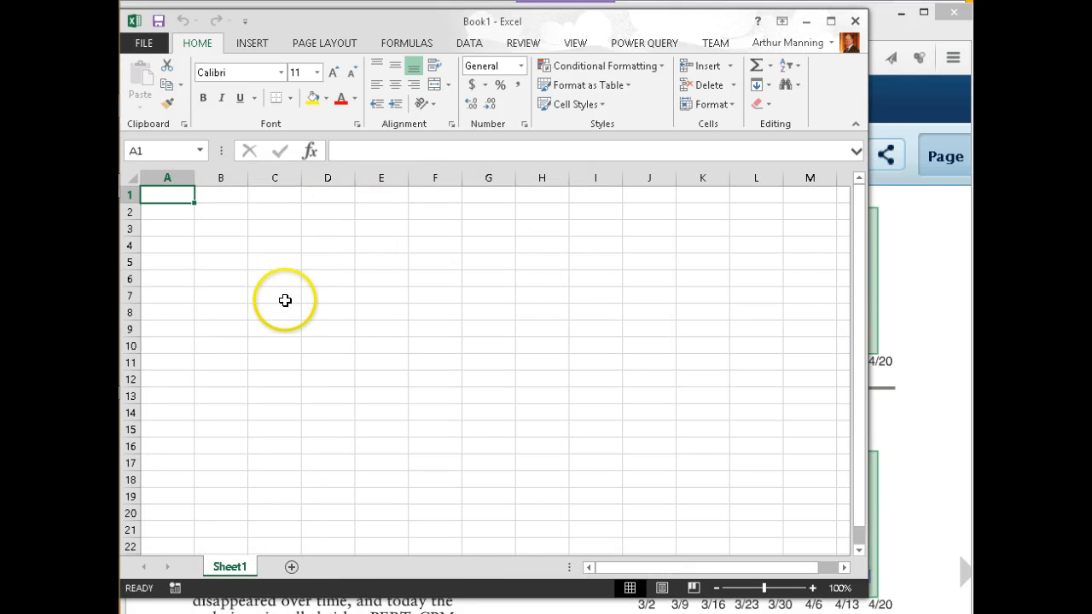
pyautogui.keyDown('ctrl'); pyautogui.scroll(3, 285, 300); pyautogui.keyUp('ctrl')
pyautogui.keyDown('ctrl'); pyautogui.scroll(3, 285, 301); pyautogui.keyUp('ctrl')
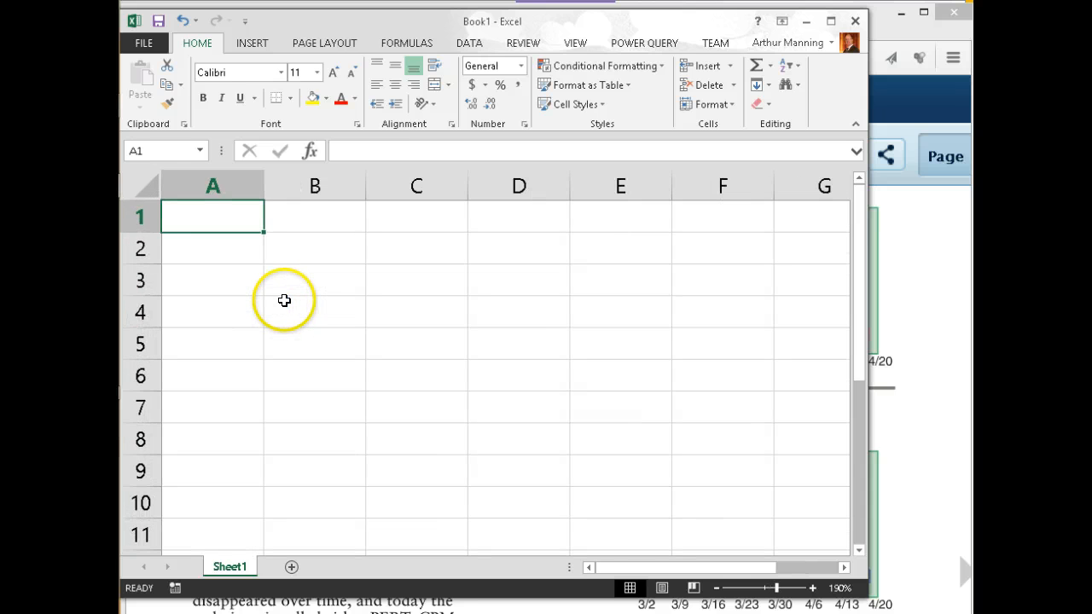
pyautogui.write('Proe')
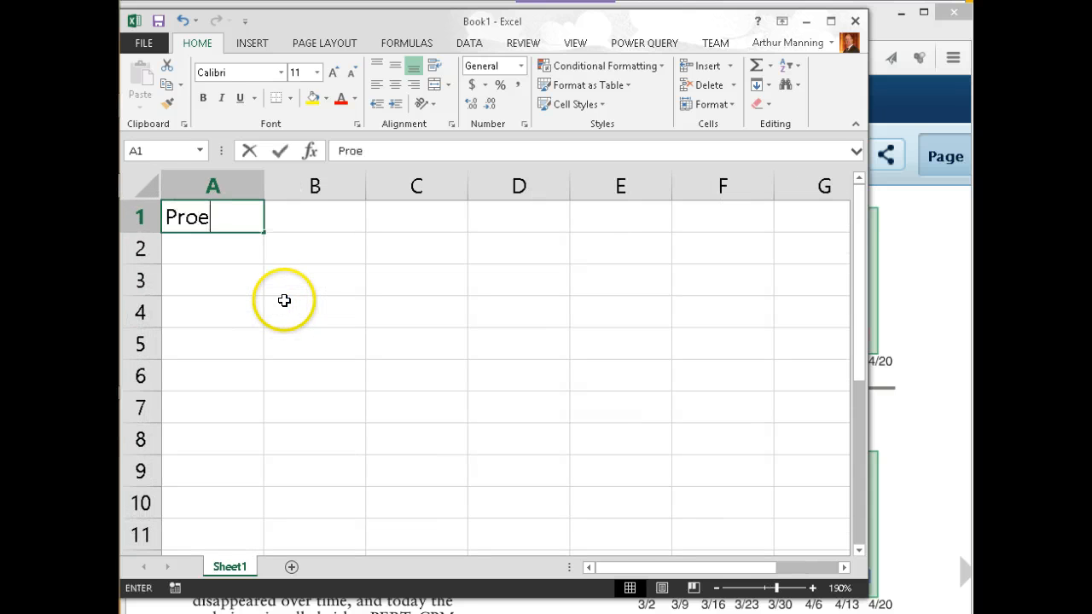
pyautogui.write('ject Com')
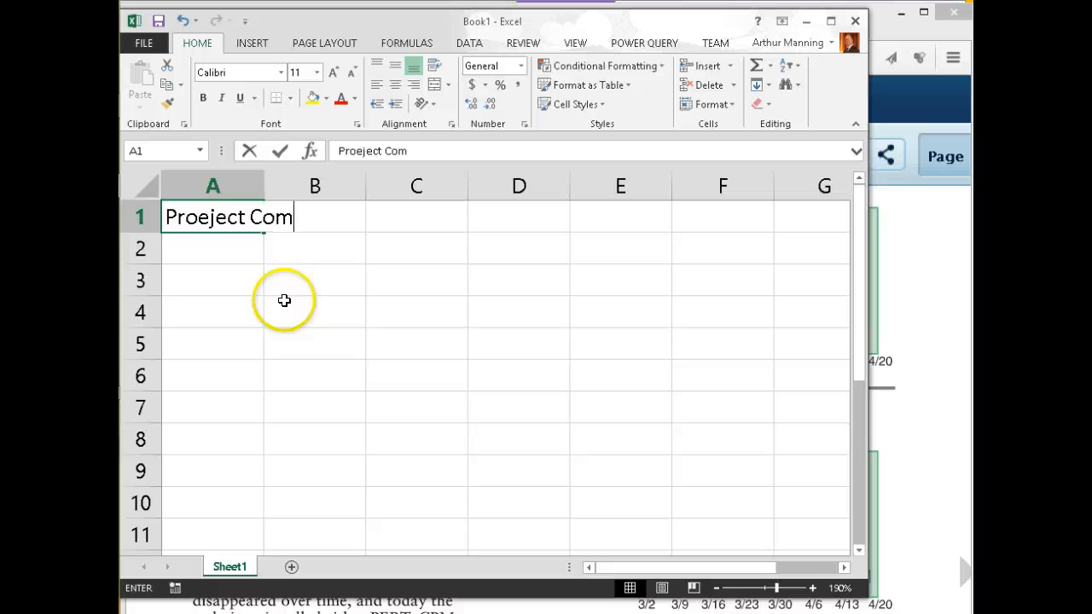
pyautogui.write('pletion')
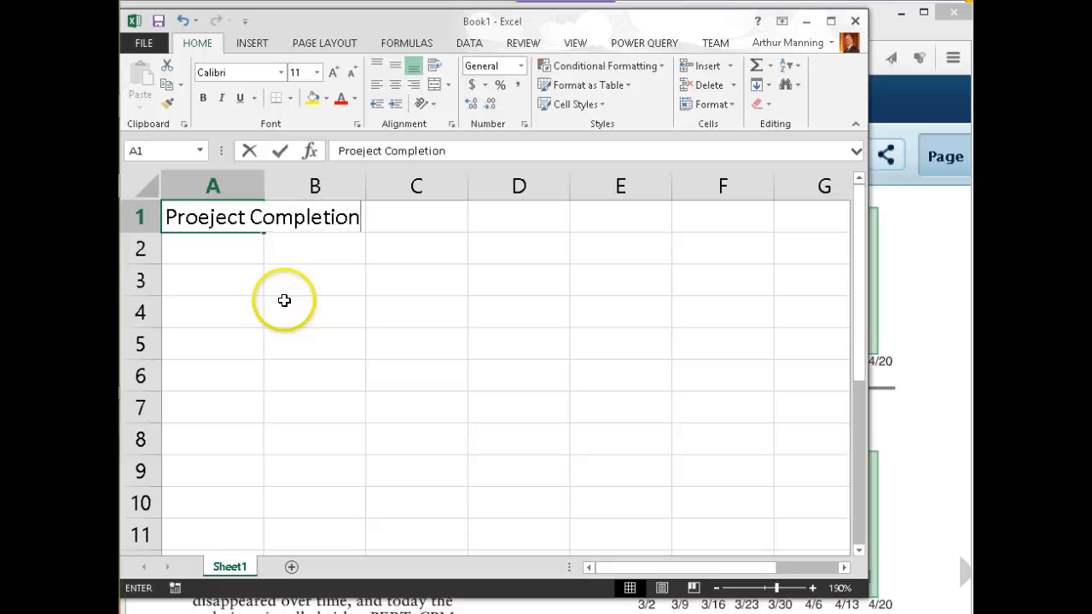
pyautogui.write(' Estima')
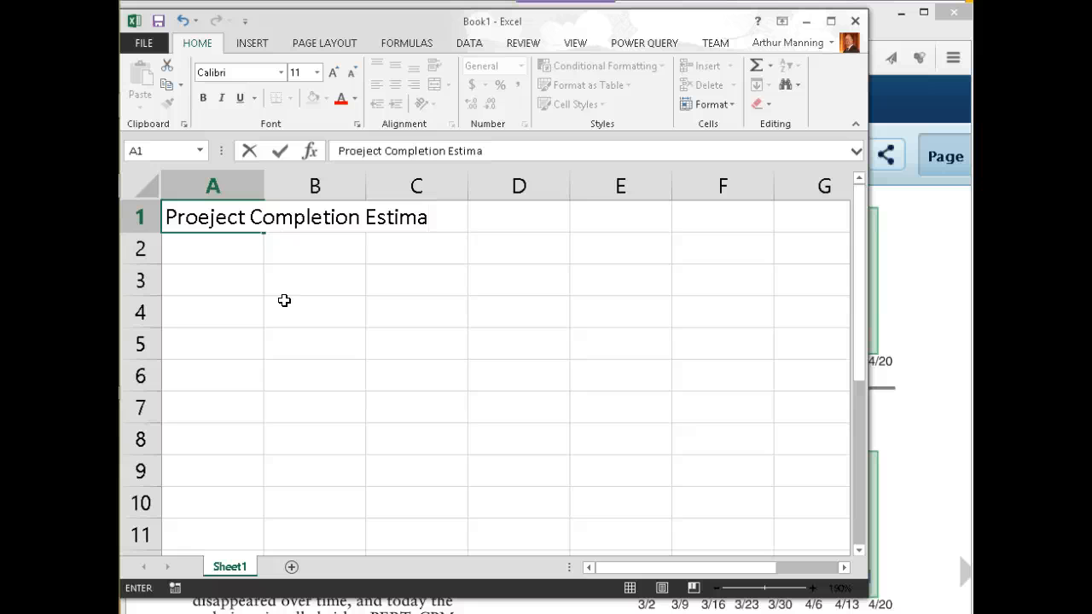
pyautogui.write('te')
pyautogui.press('Return')
pyautogui.press('Return')
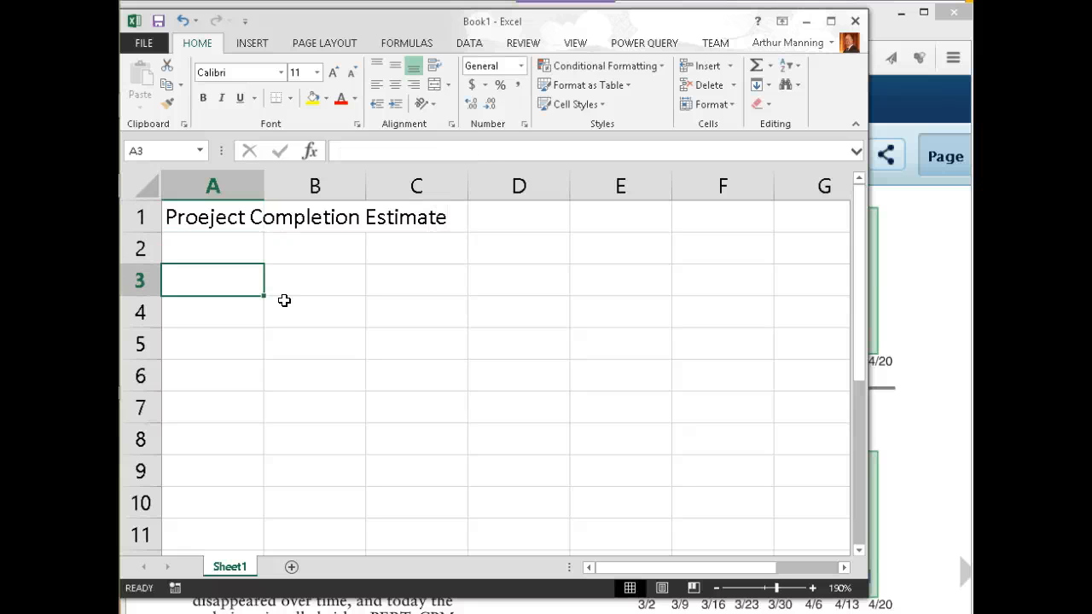
# Enter headings Worst Case, Probable, Best and Calculated in A3:D3, and widen column D
pyautogui.write('Worst ')
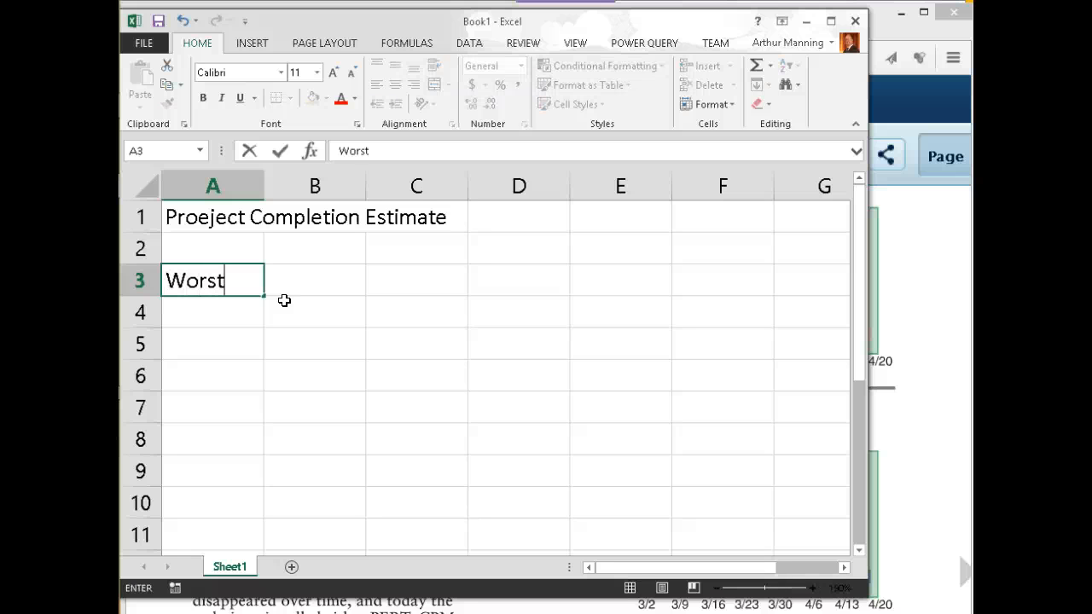
pyautogui.write('Case')
pyautogui.press('Tab')
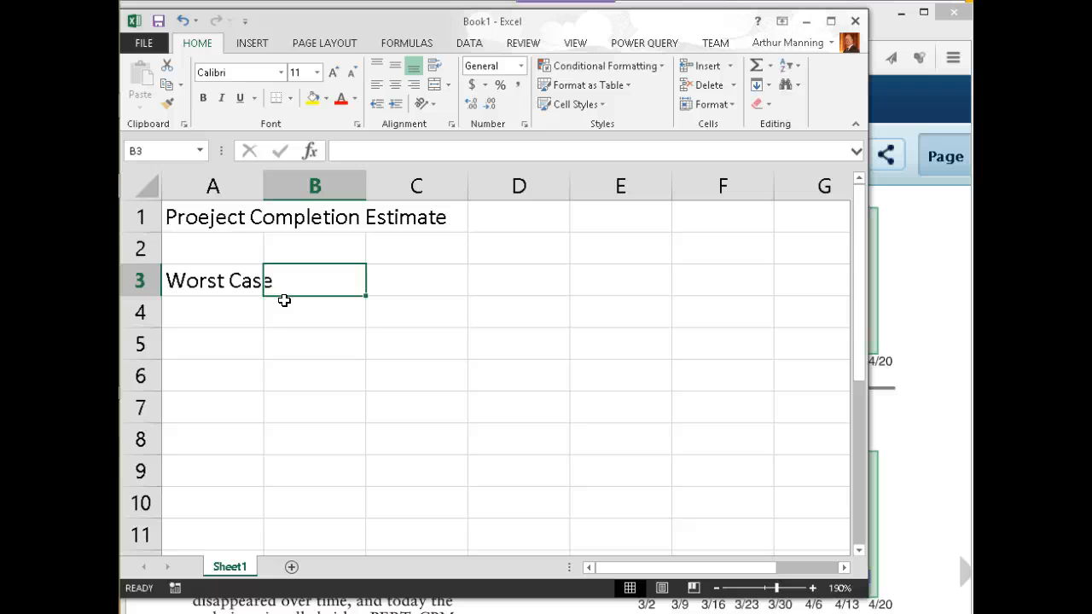
pyautogui.write('Proba')
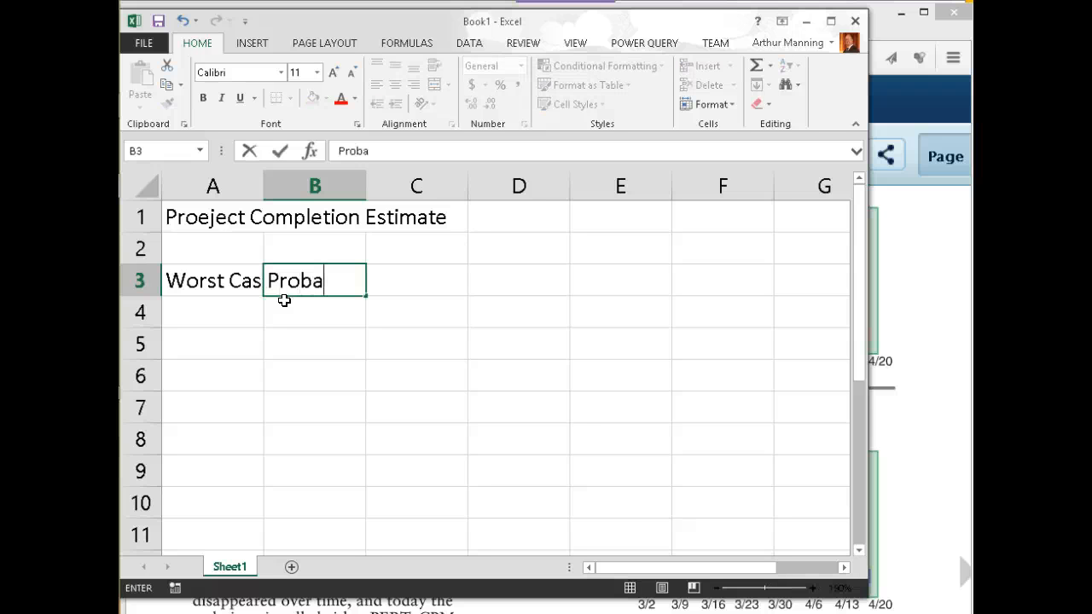
pyautogui.write('ble')
pyautogui.press('Tab')
pyautogui.write('B')
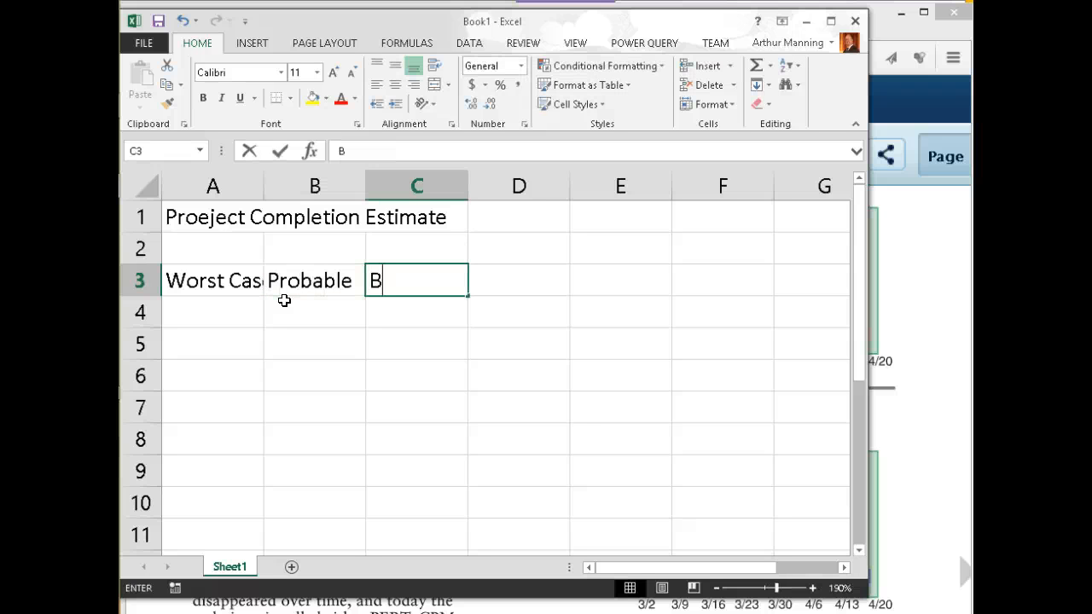
pyautogui.write('est')
pyautogui.press('Tab')
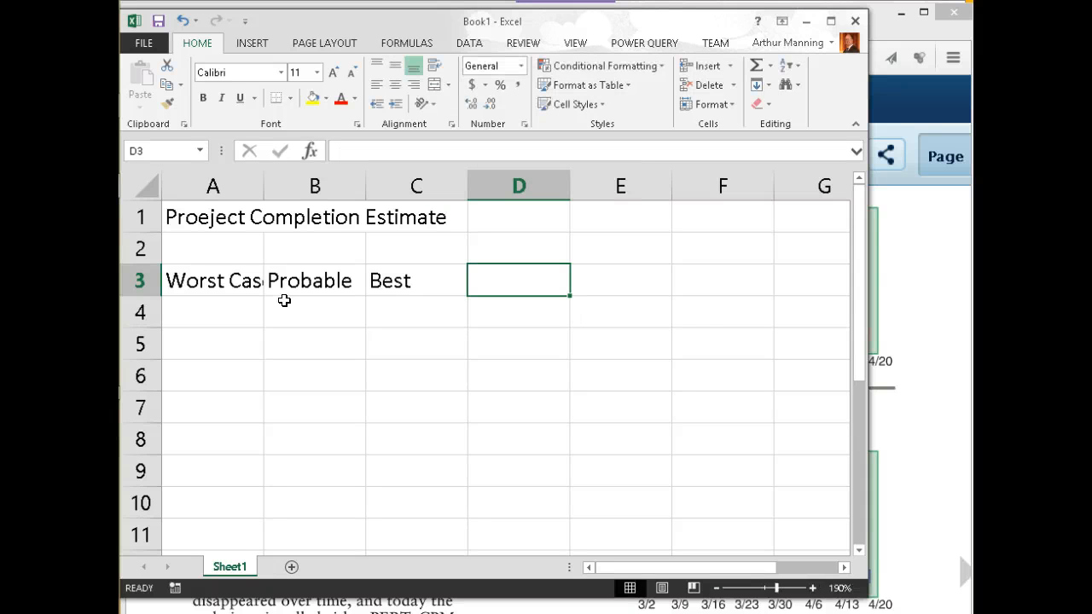
pyautogui.write('C')
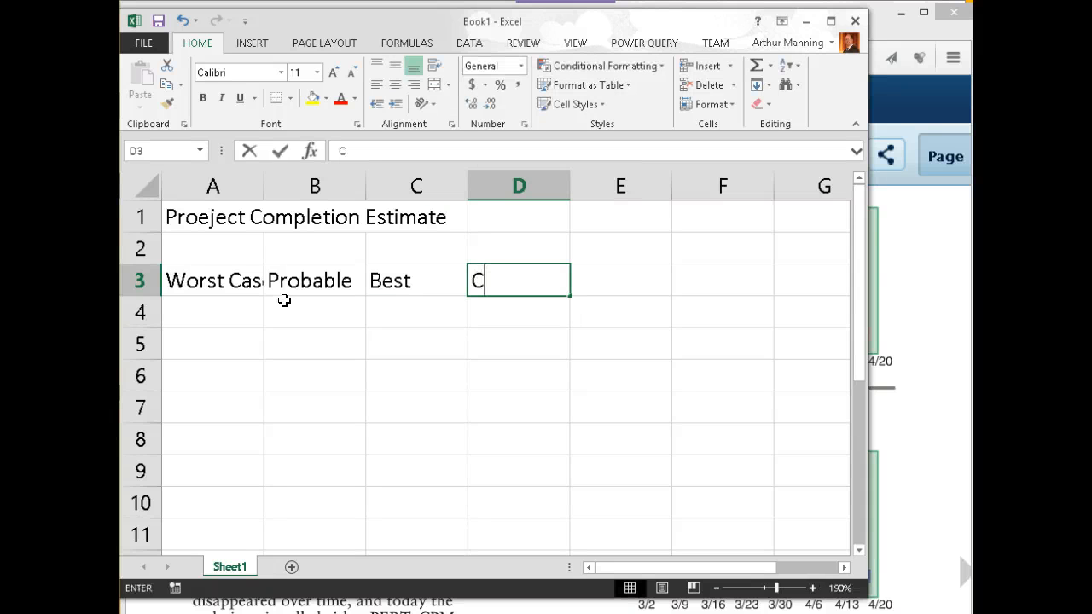
pyautogui.write('alculated')
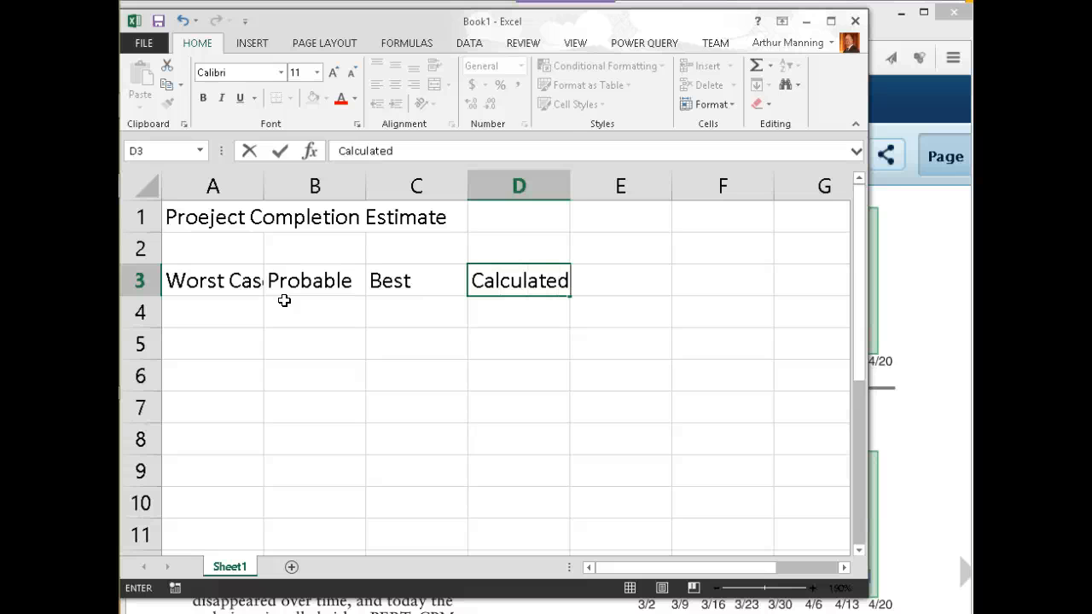
pyautogui.press('Return')
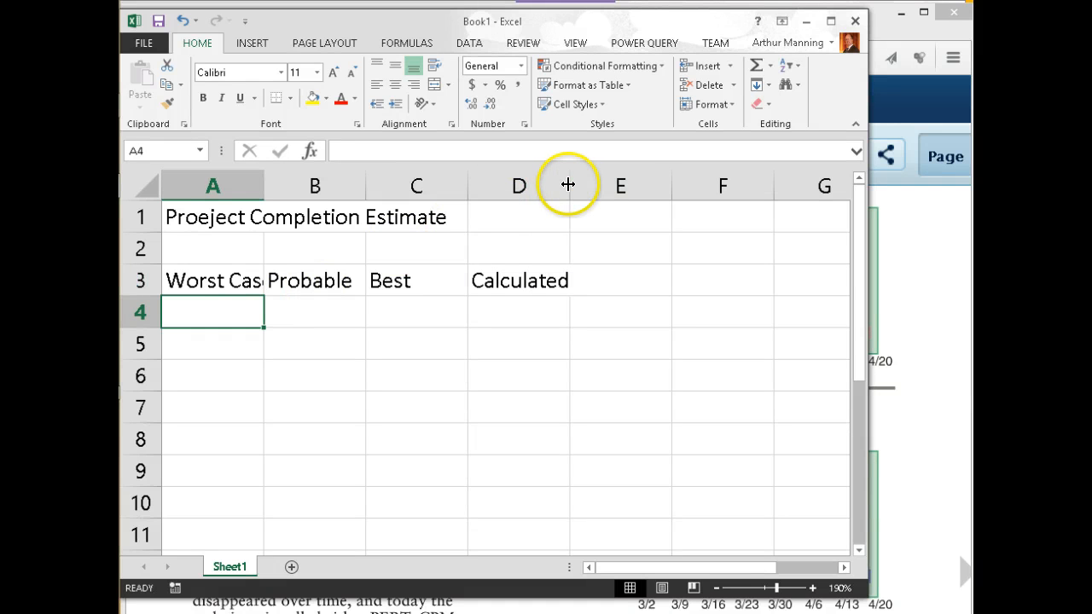
pyautogui.moveTo(570, 186); pyautogui.dragTo(645, 186)
# Add the note '(w + 4p + b)/6' in D2 above the Calculated heading
pyautogui.click(607, 280)
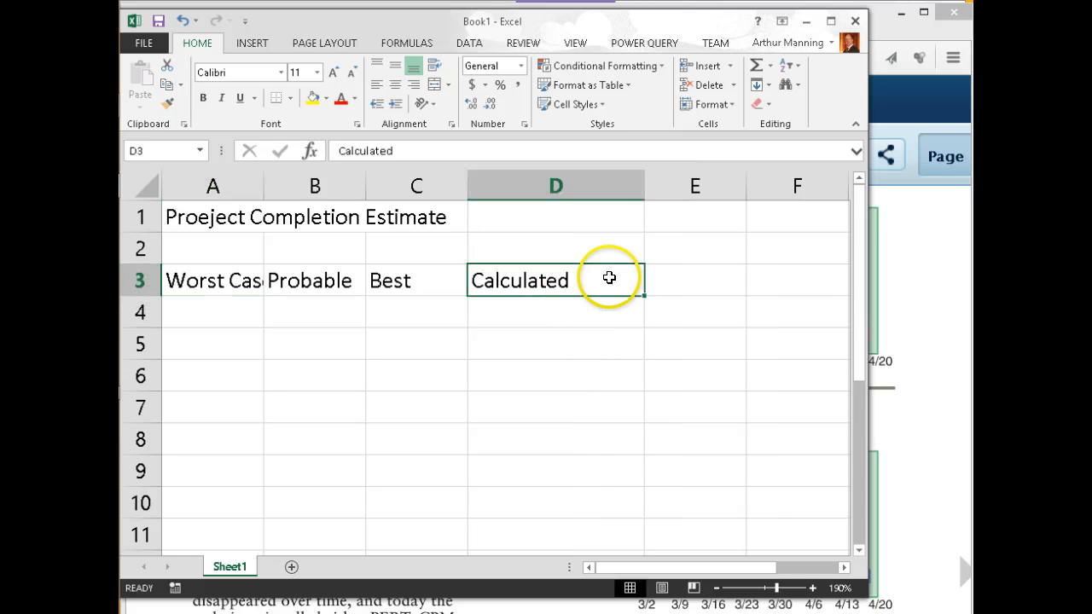
pyautogui.click(555, 252)
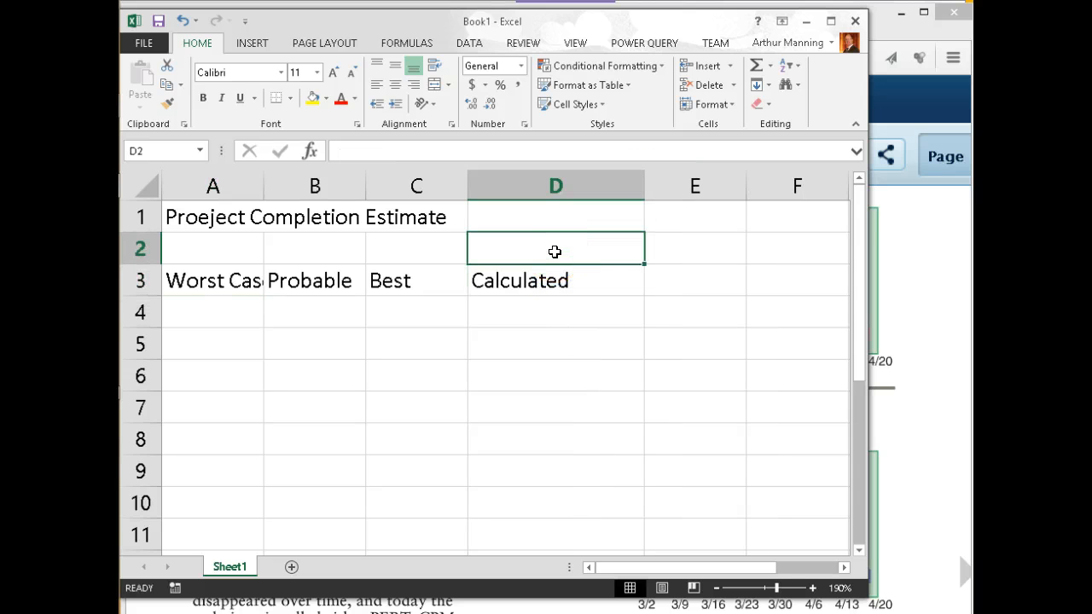
pyautogui.write('(')
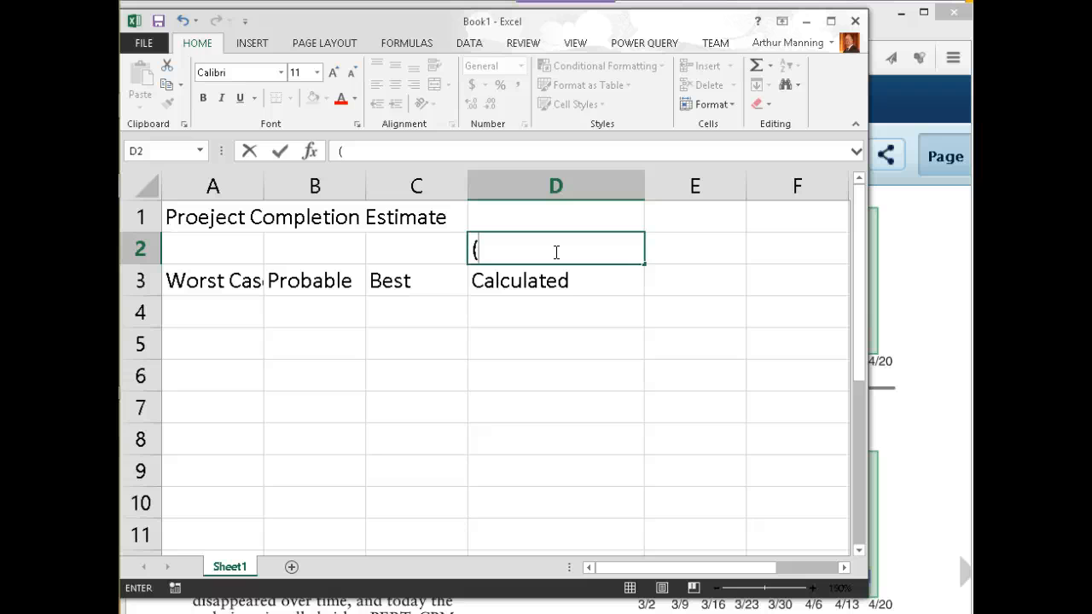
pyautogui.write('w + 4p + b)/')
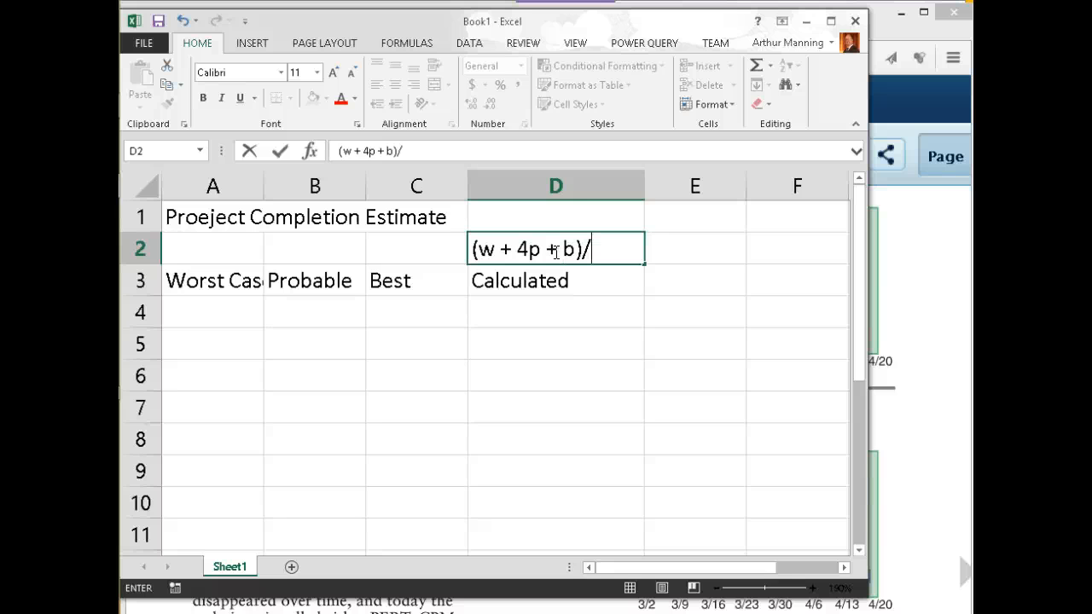
pyautogui.write('6')
pyautogui.click(555, 306)
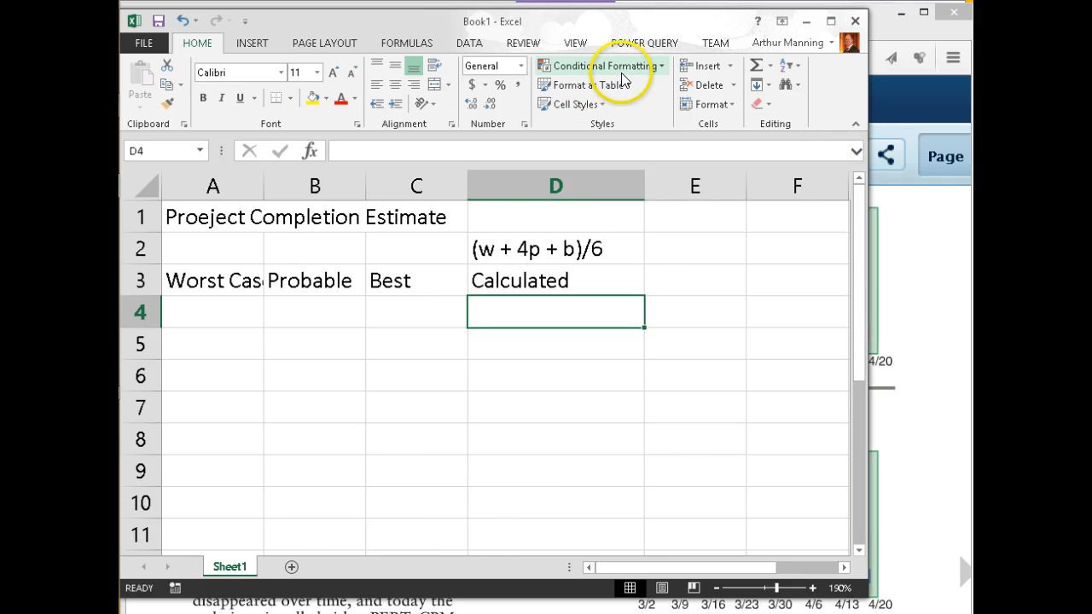
# Turn the textbook back to page 102's (B+4P+W)/6 formula, then return to Excel
pyautogui.click(918, 204)
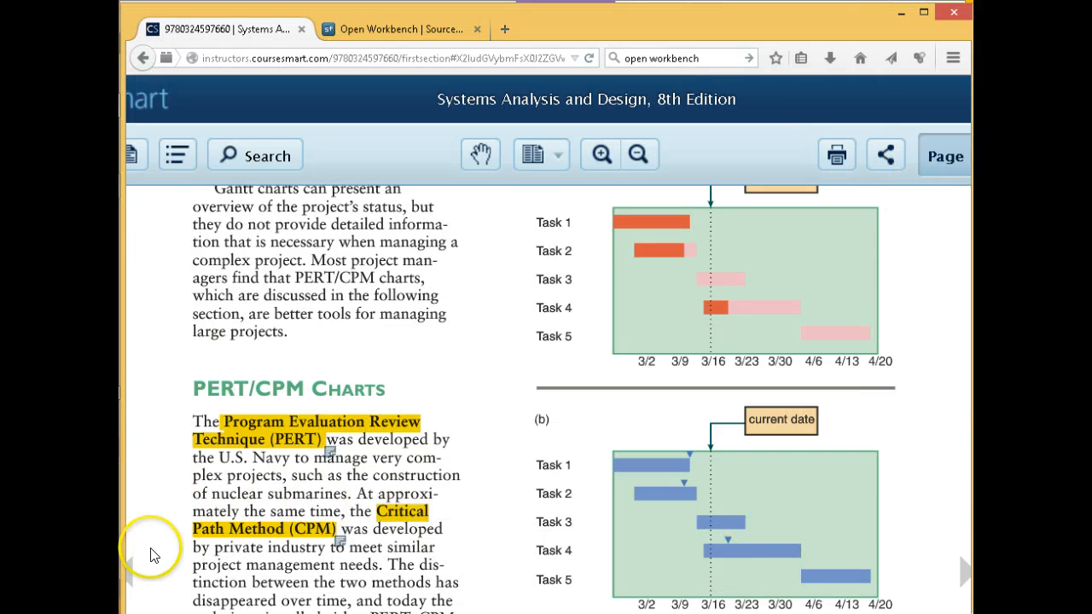
pyautogui.click(130, 572)
pyautogui.click(133, 575)
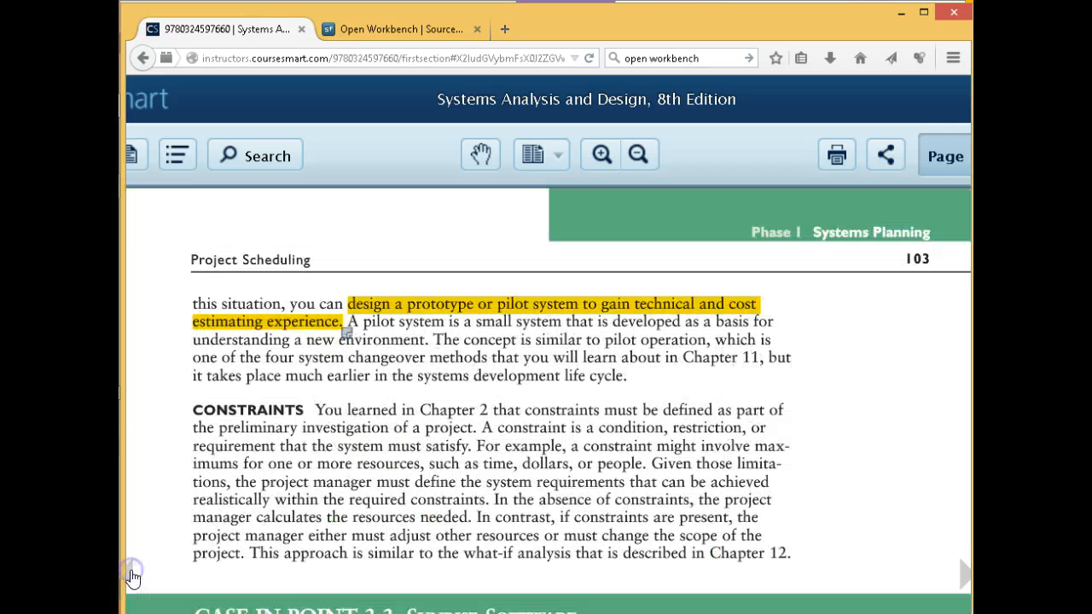
pyautogui.click(143, 577)
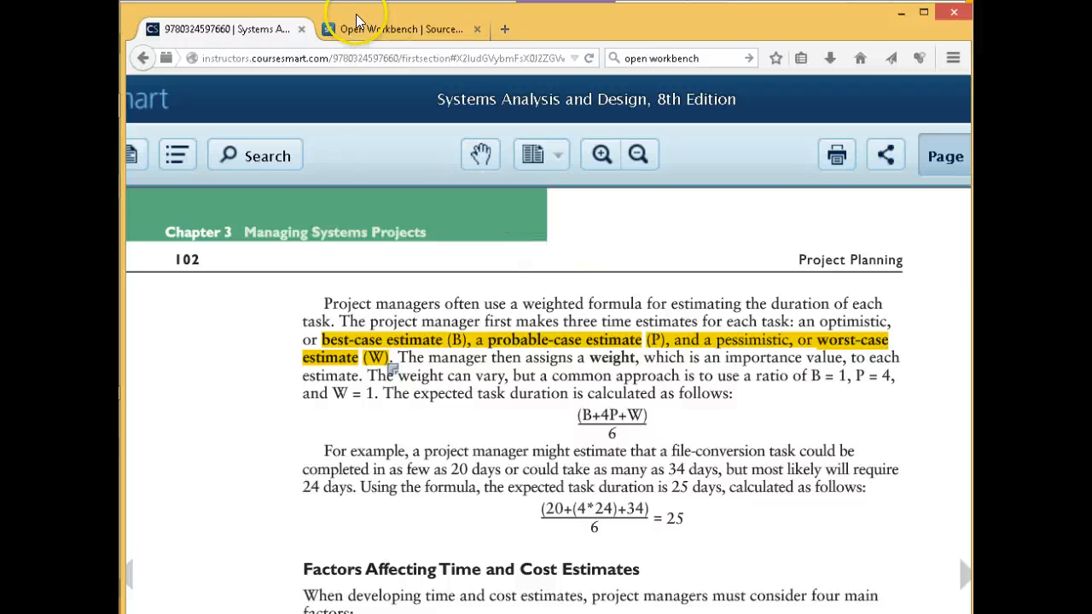
pyautogui.hotkey('alt', 'Tab')
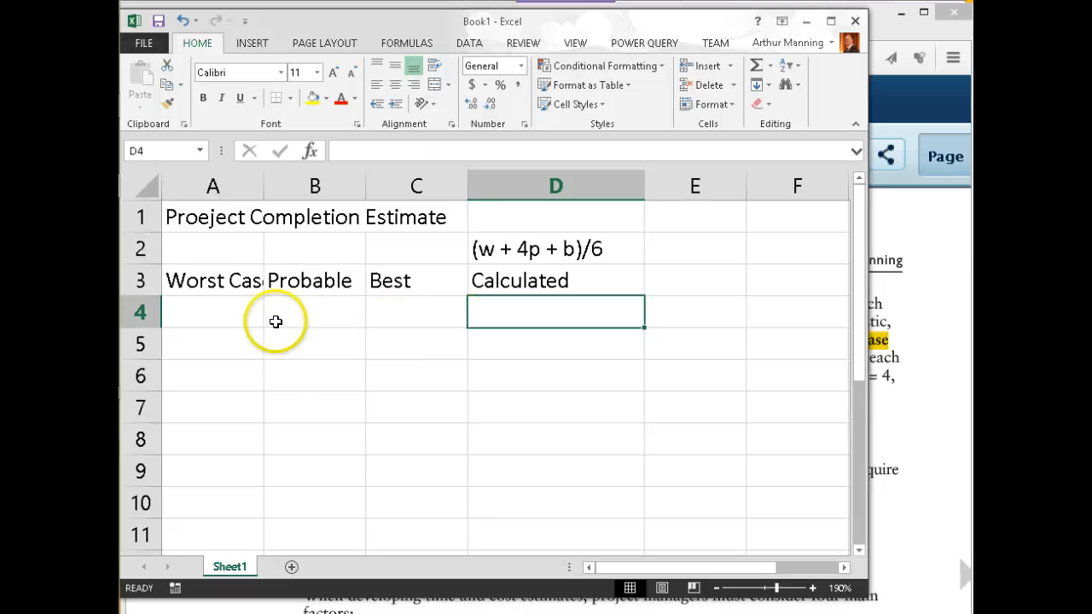
# Widen columns A, B and C so their headings fit, then select A4
pyautogui.moveTo(264, 185); pyautogui.dragTo(297, 185)
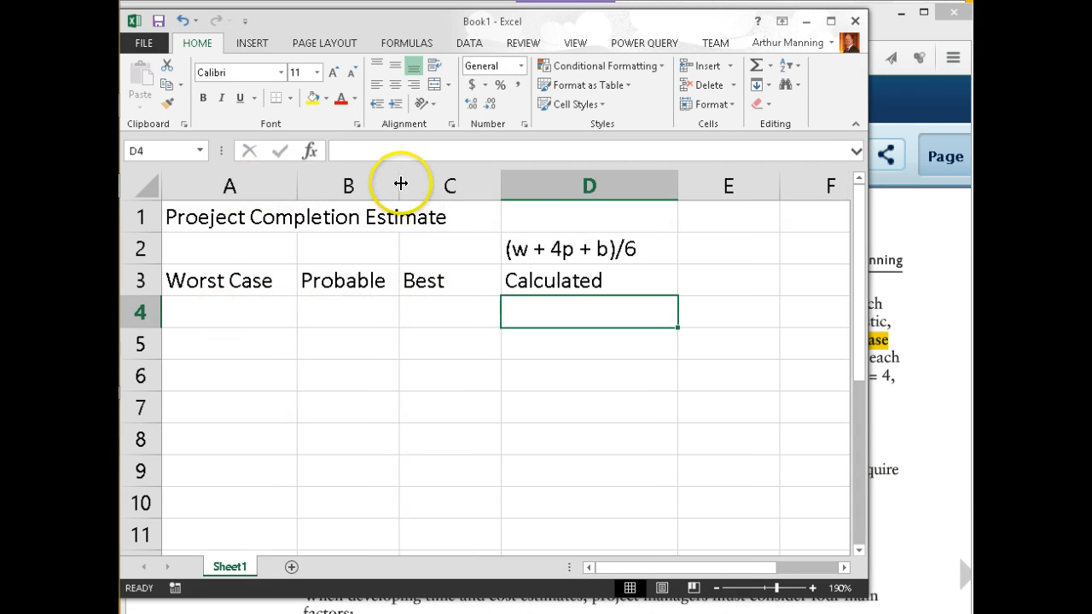
pyautogui.moveTo(400, 183); pyautogui.dragTo(429, 183)
pyautogui.moveTo(531, 179); pyautogui.dragTo(560, 180)
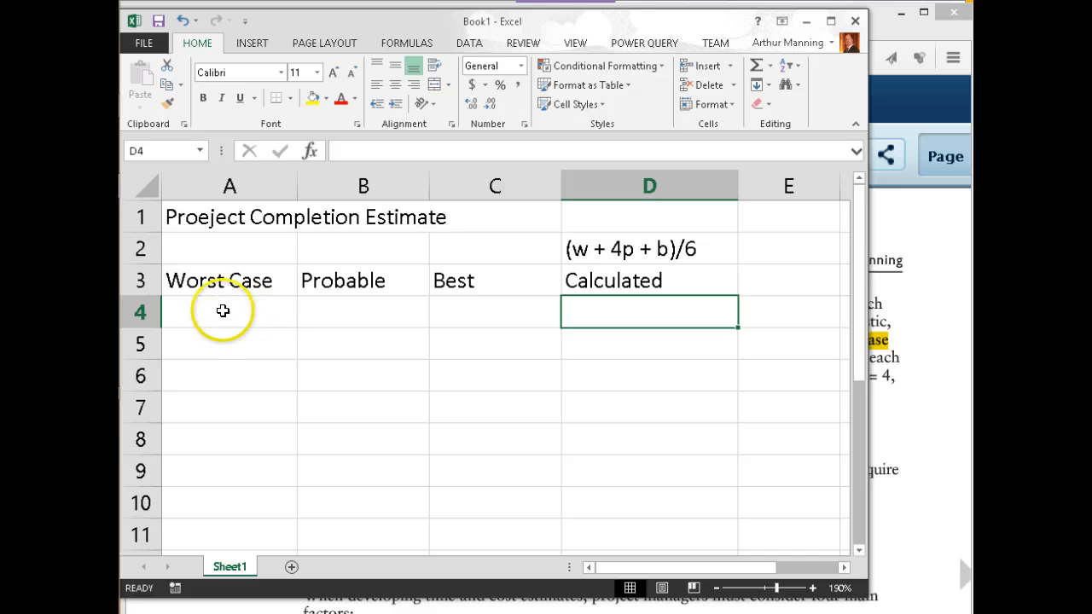
pyautogui.click(340, 311)
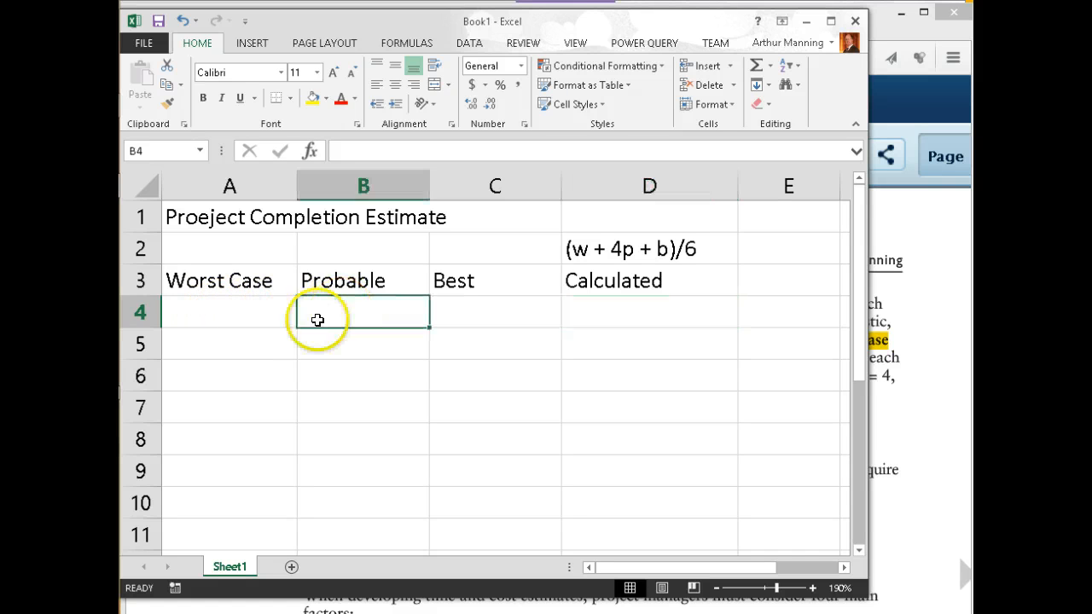
pyautogui.click(245, 323)
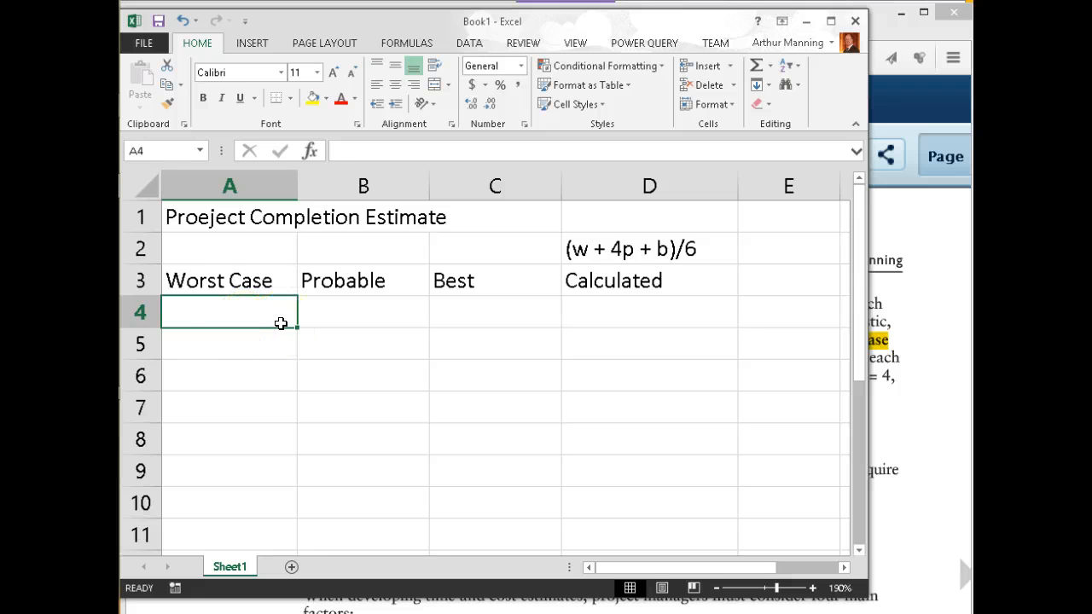
# Enter the estimates 80, 40 and 20 in A4, B4 and C4
pyautogui.write('30')
pyautogui.press('Tab')
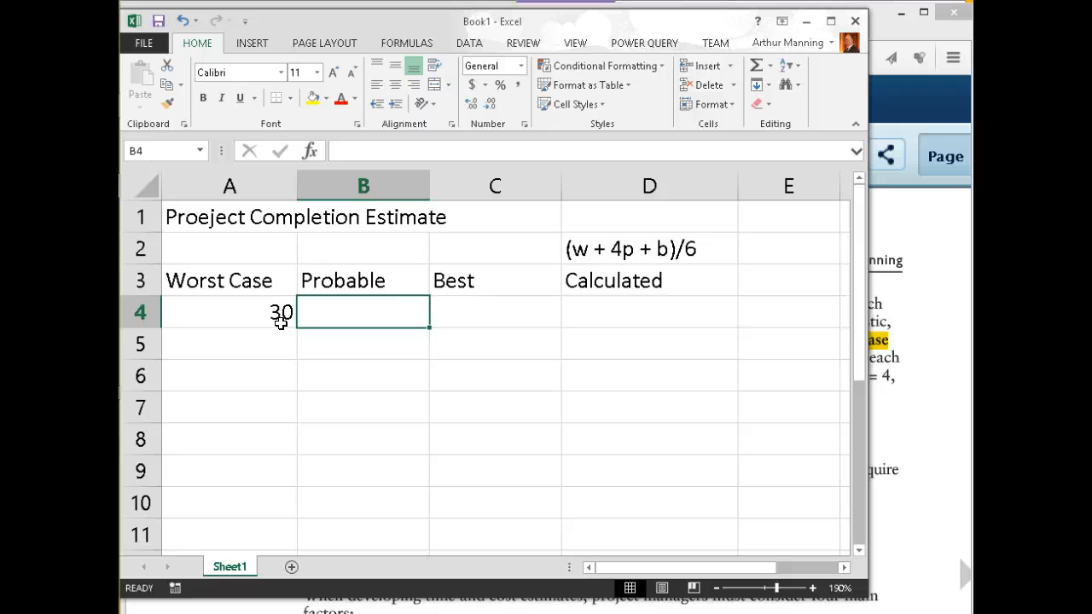
pyautogui.write('40')
pyautogui.press('Tab')
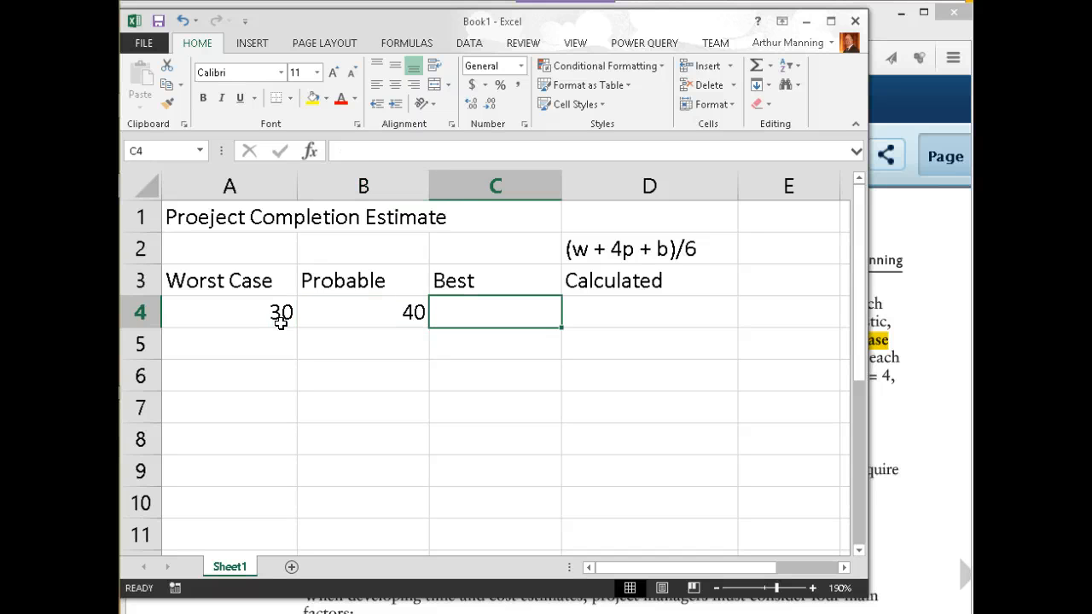
pyautogui.click(270, 317)
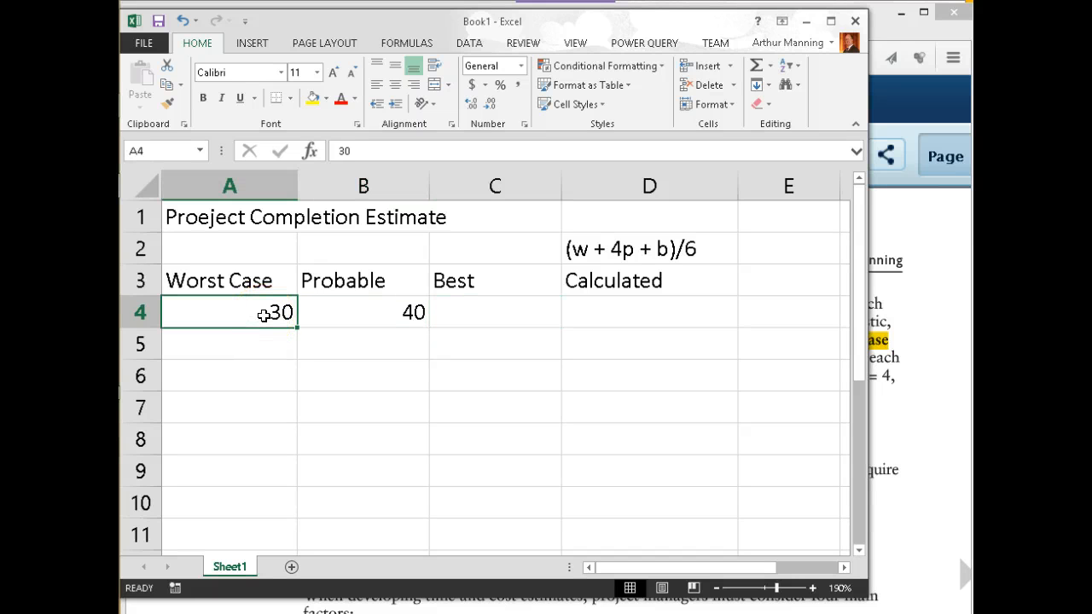
pyautogui.write('80')
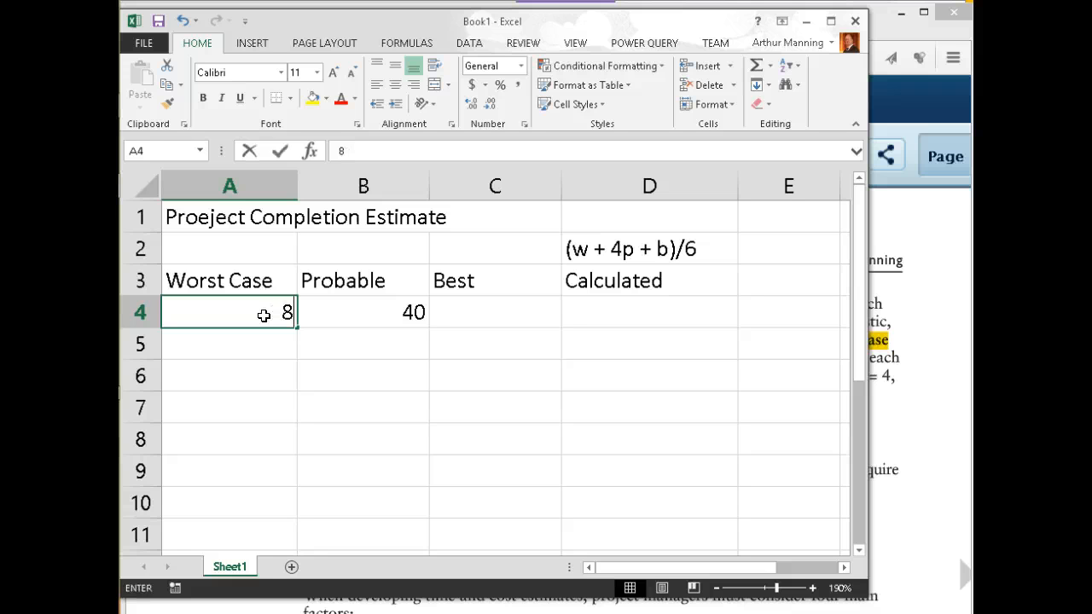
pyautogui.press('Tab')
pyautogui.press('Tab')
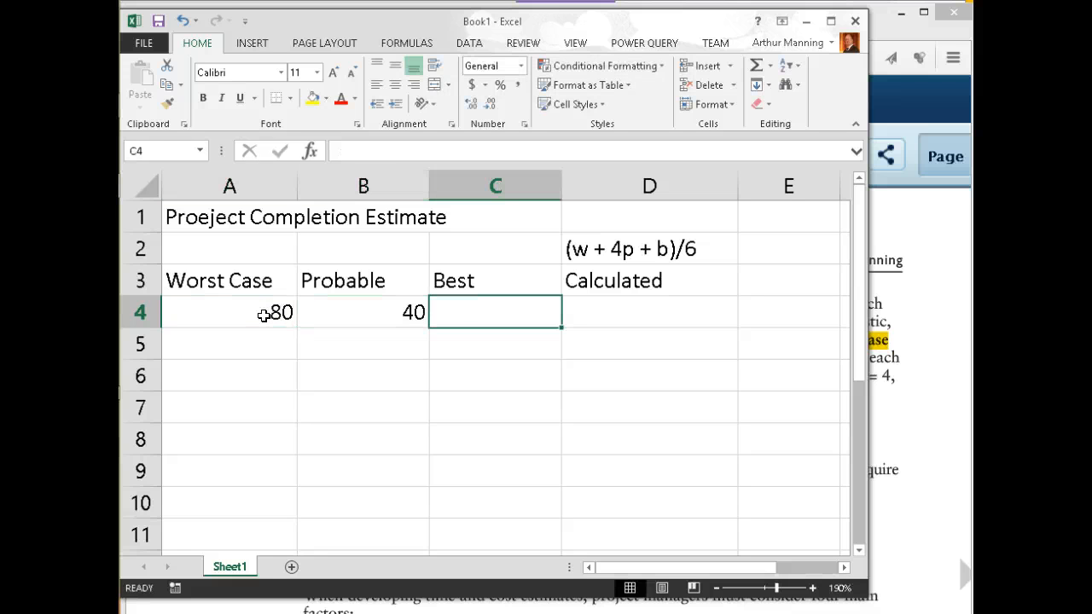
pyautogui.write('20')
pyautogui.press('Tab')
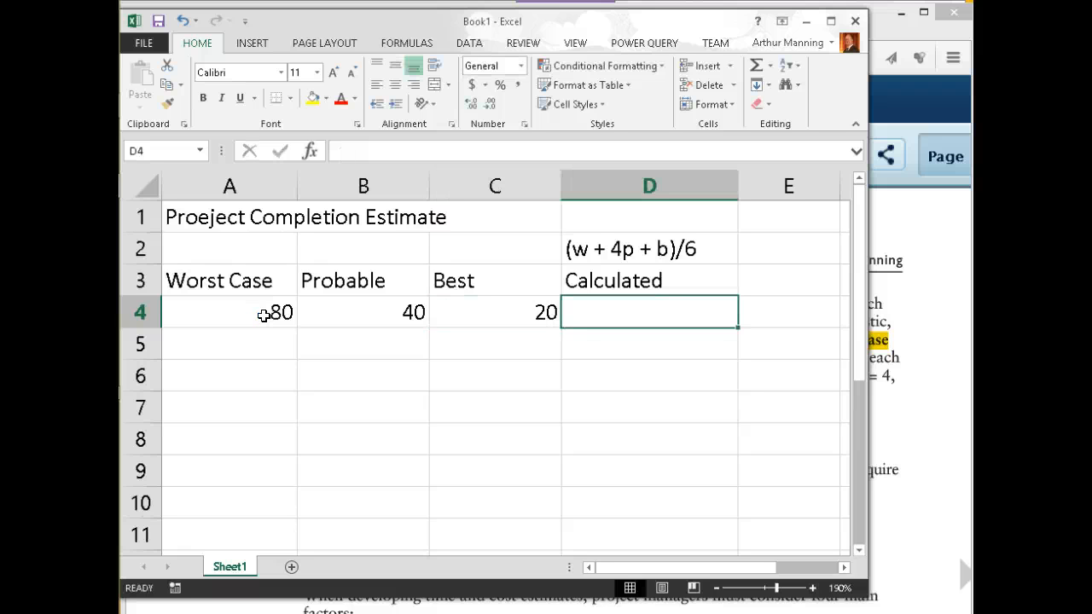
# Enter =(A4+B4*4+C4)/6 in D4, giving 43.33333333
pyautogui.write('=')
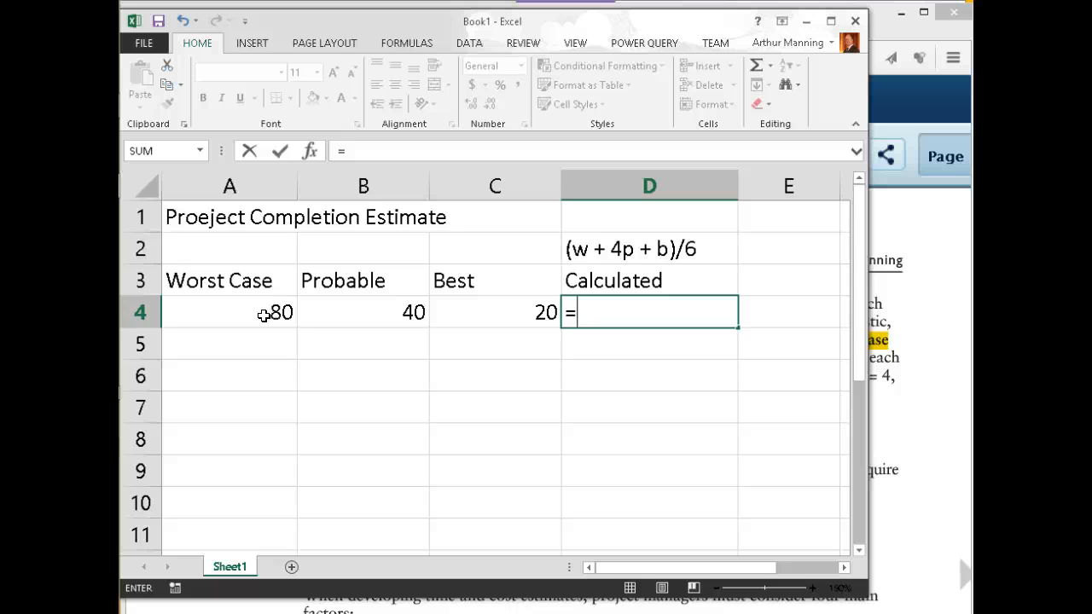
pyautogui.write('(')
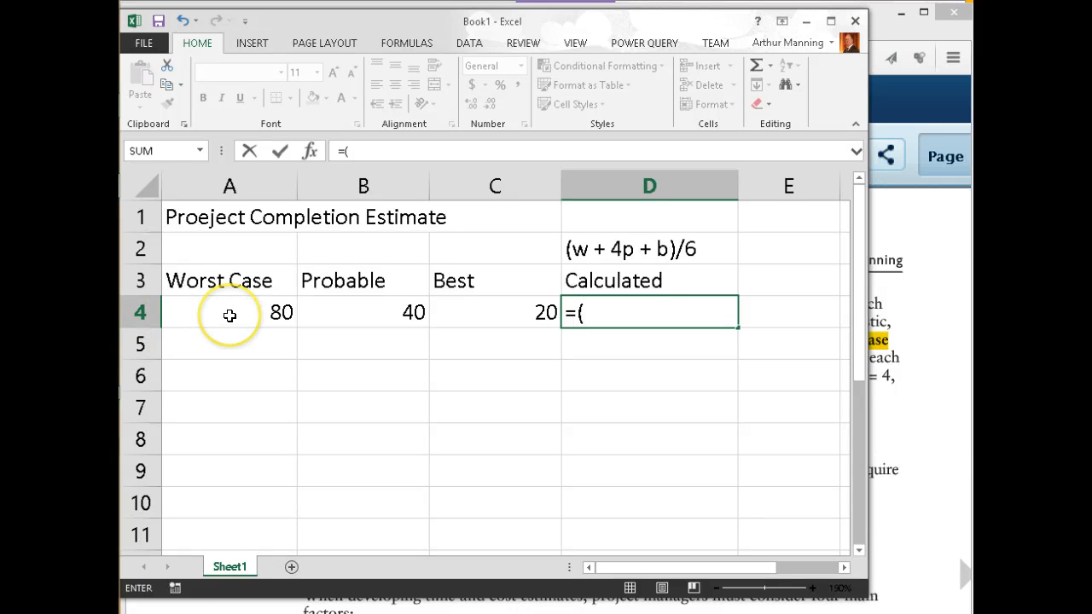
pyautogui.click(230, 316)
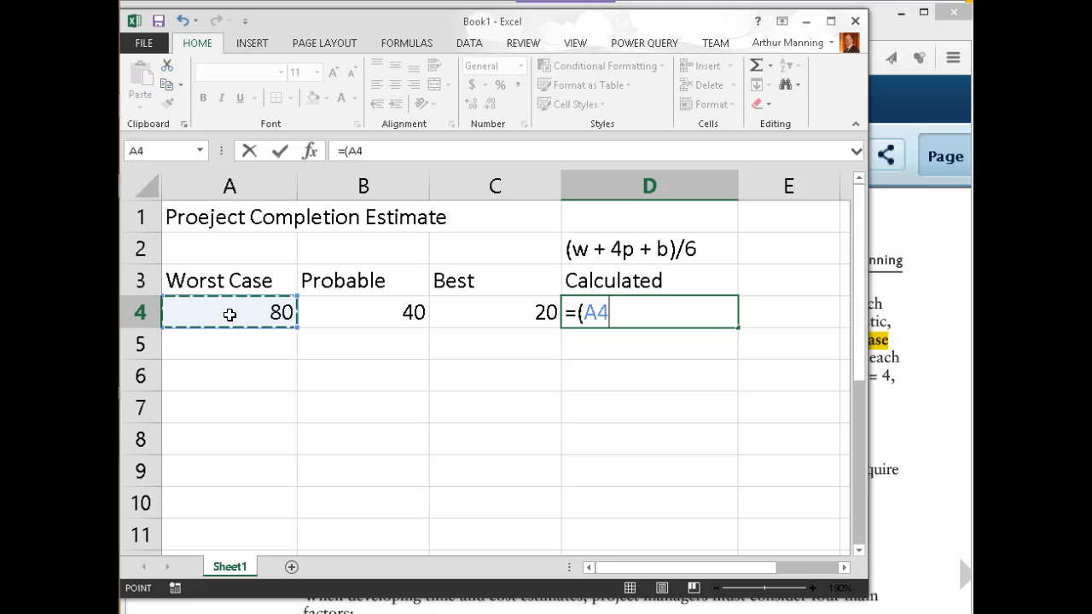
pyautogui.write('+')
pyautogui.click(349, 312)
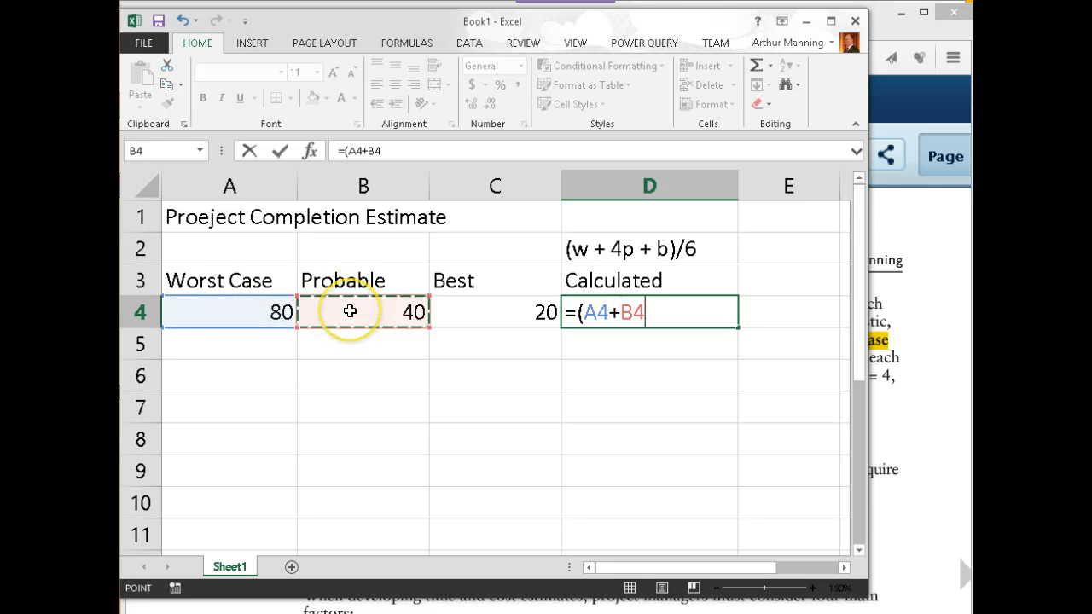
pyautogui.write('*4')
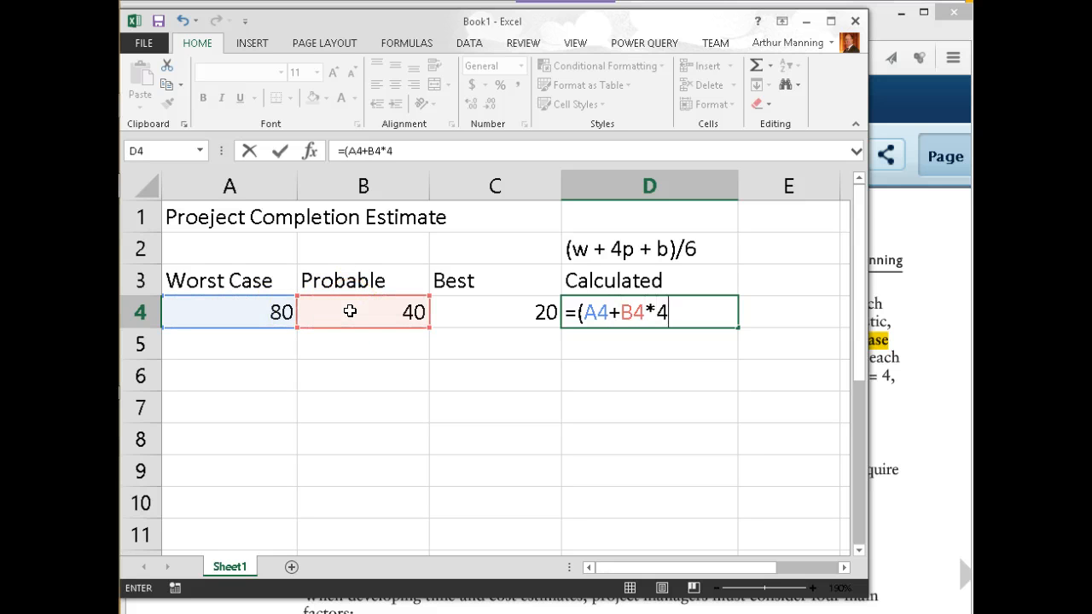
pyautogui.write('+')
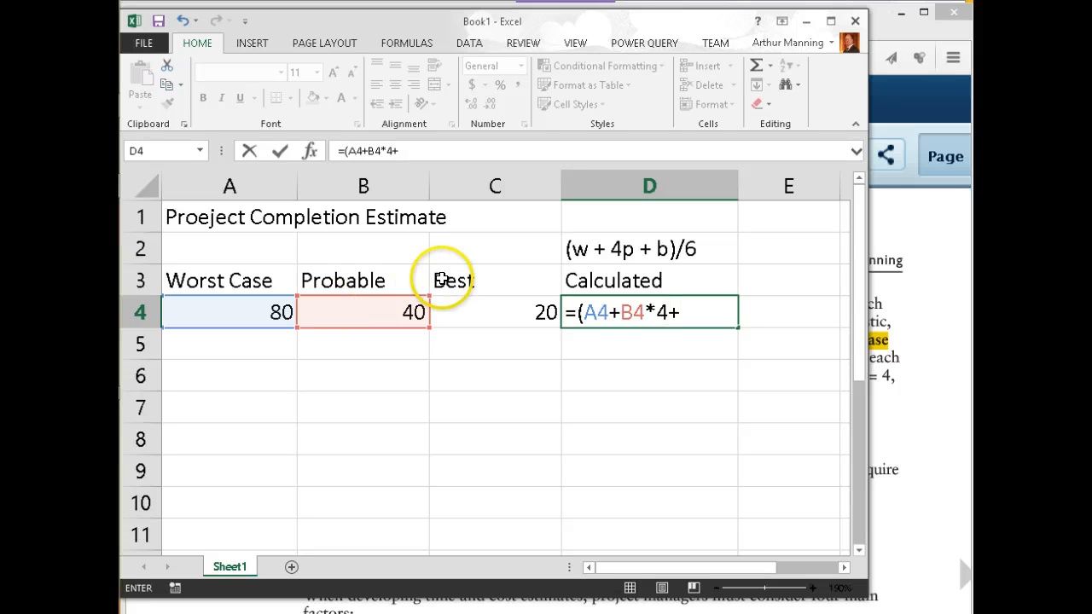
pyautogui.click(495, 311)
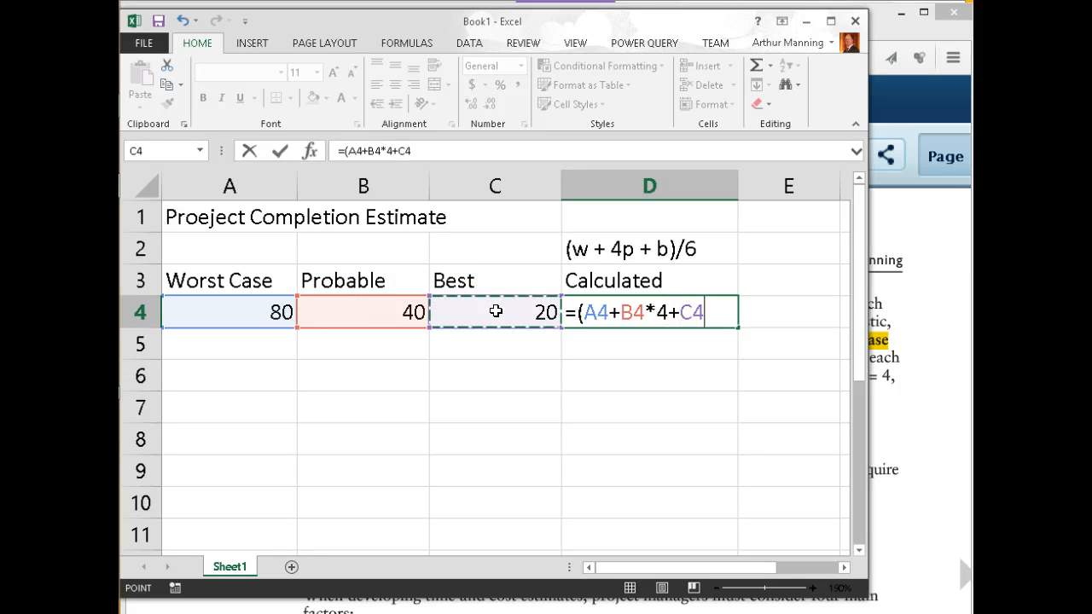
pyautogui.write(')/')
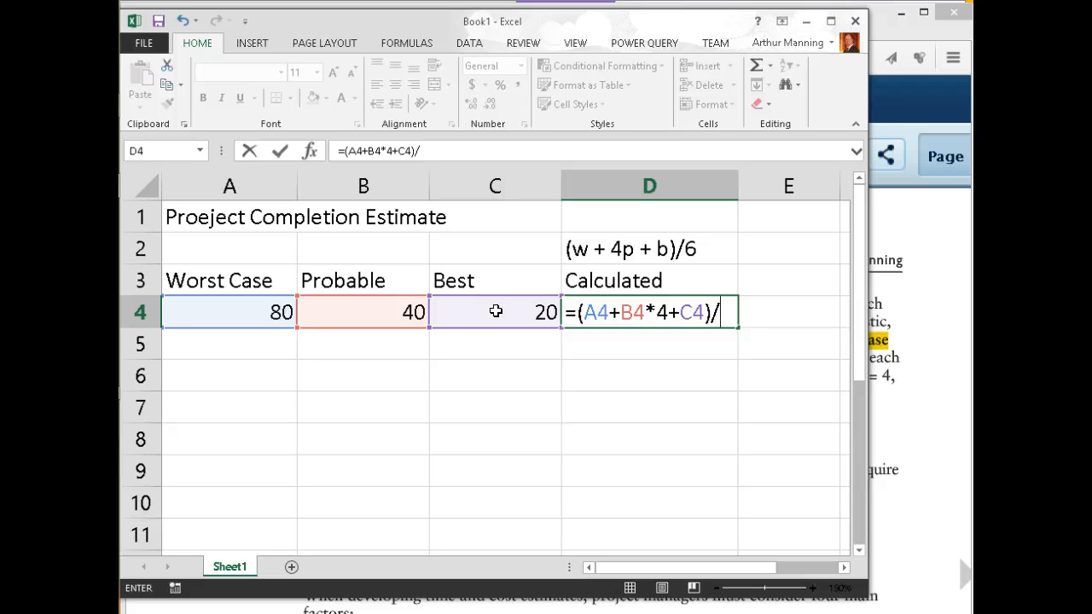
pyautogui.write('6')
pyautogui.press('Return')
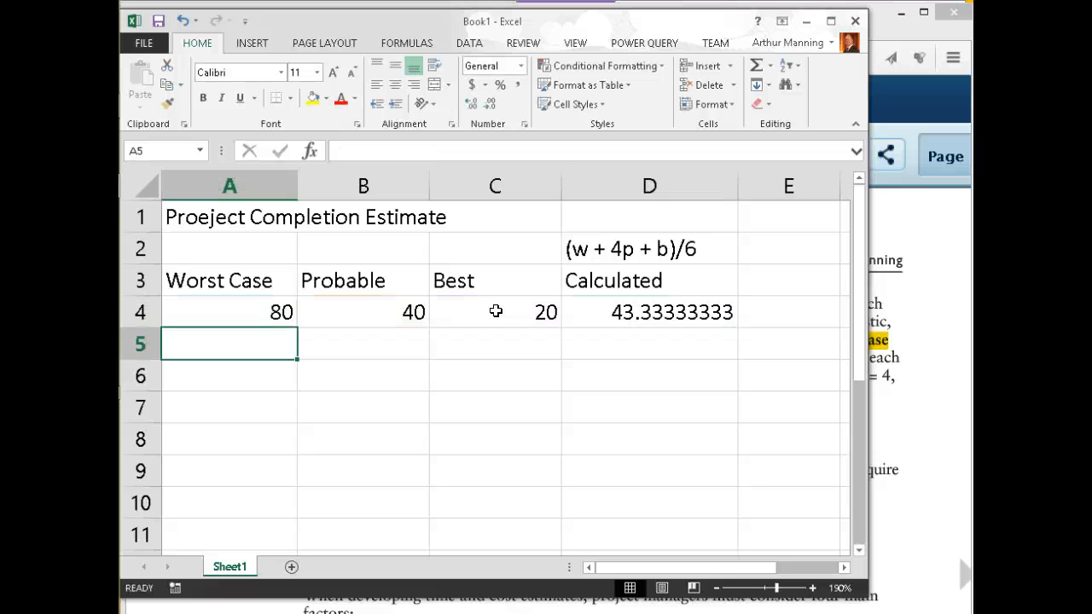
# Start a 'Complex version 2' table with Weight and Estimate row labels
pyautogui.press('Down')
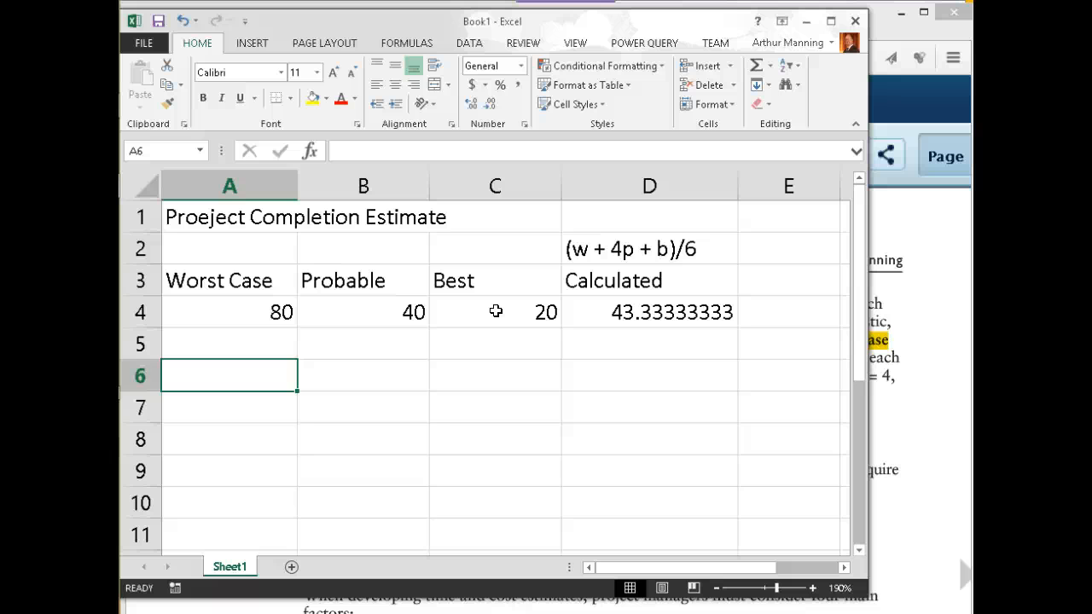
pyautogui.press('Return')
pyautogui.write('Cmp')
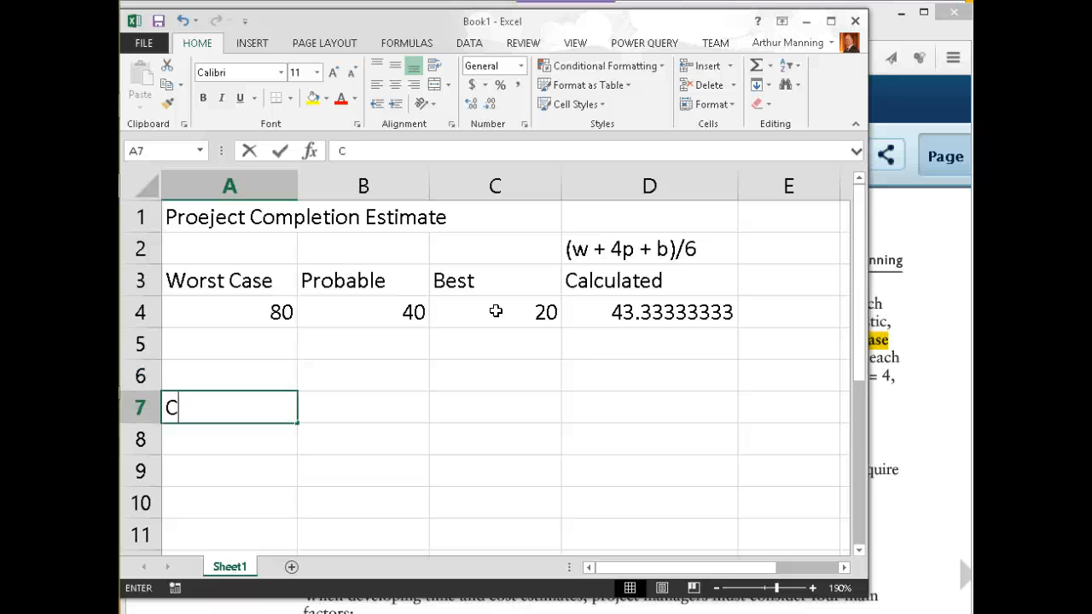
pyautogui.press('BackSpace')
pyautogui.press('BackSpace')
pyautogui.write('omp')
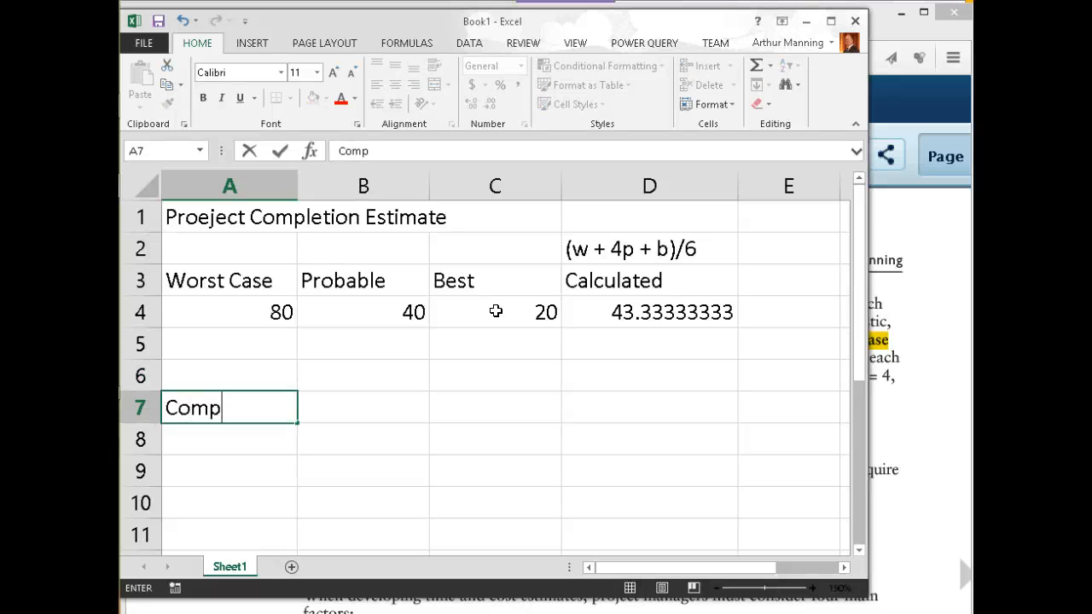
pyautogui.write('lex ver')
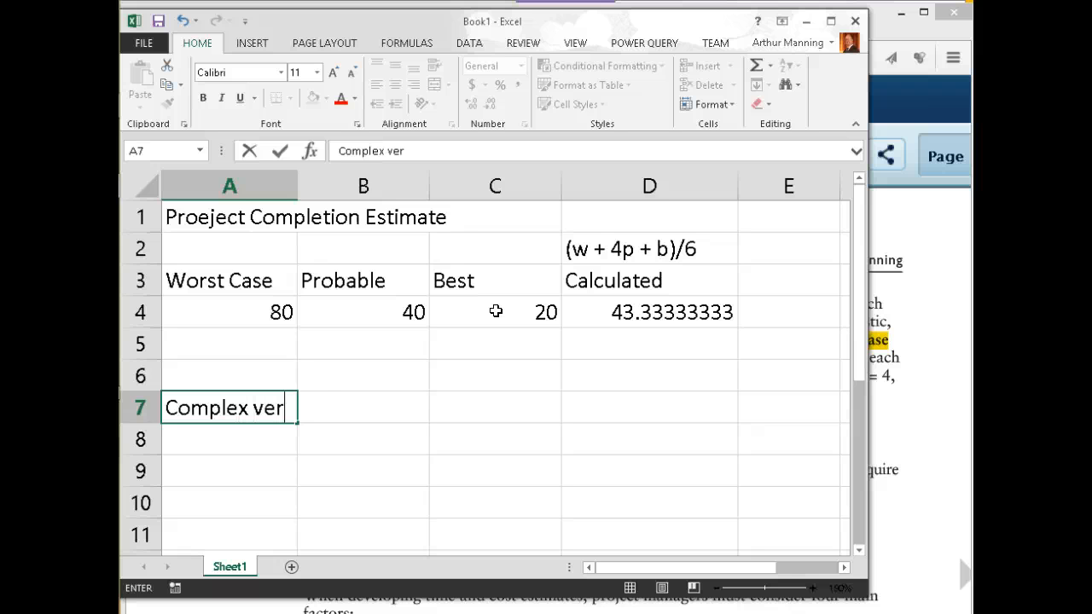
pyautogui.write('sion 2')
pyautogui.press('Return')
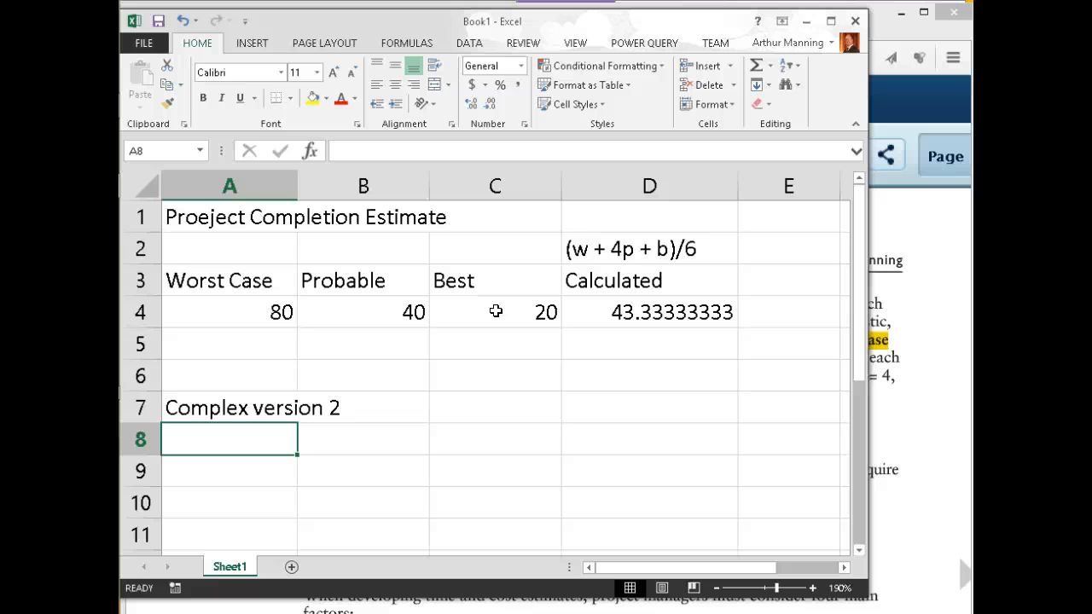
pyautogui.write('Weights')
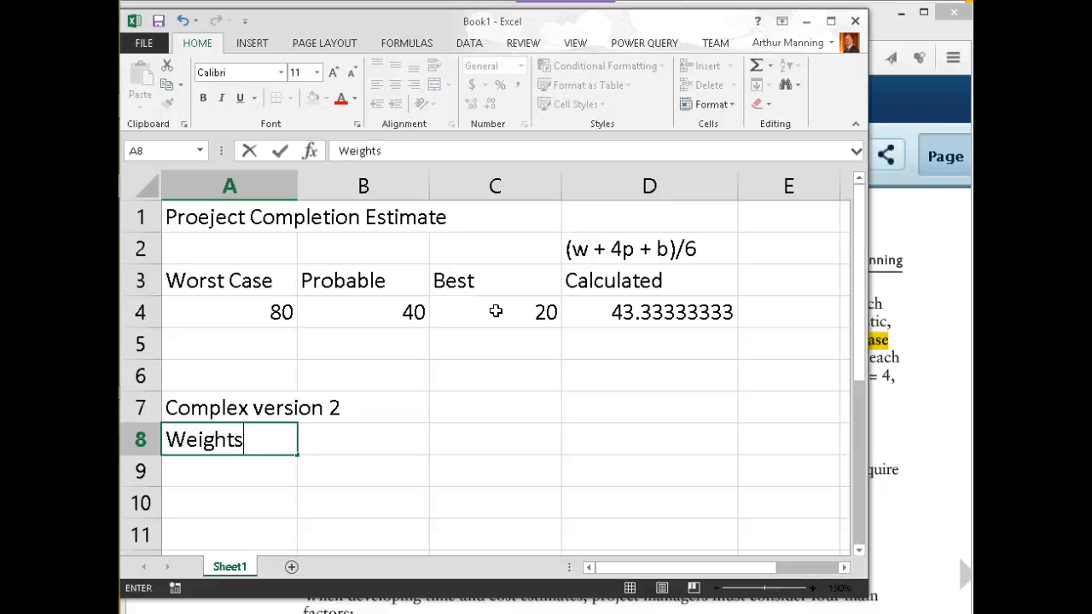
pyautogui.press('Return')
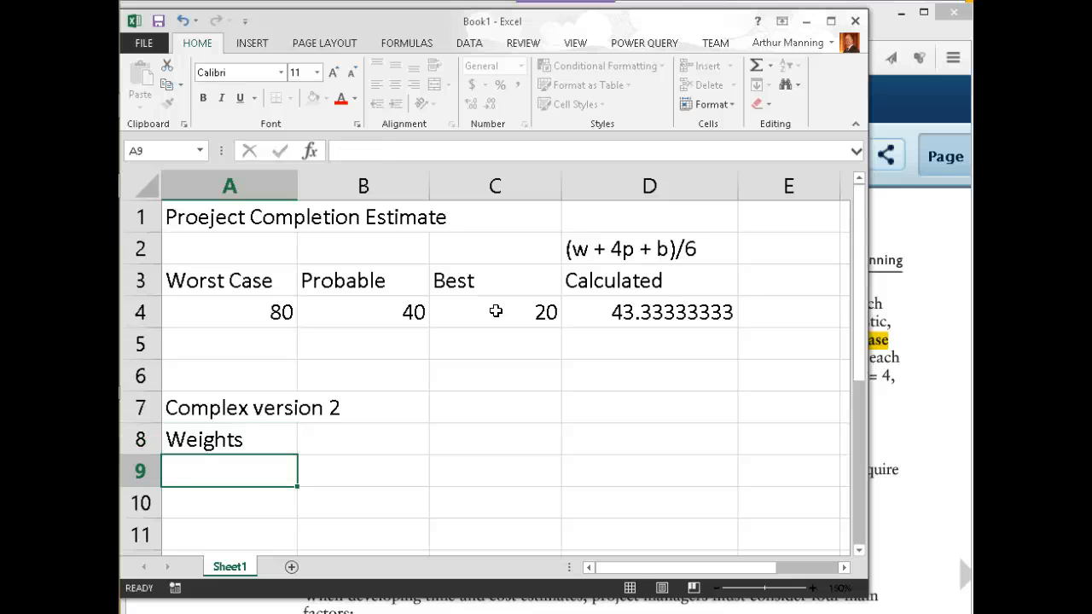
pyautogui.write('Es')
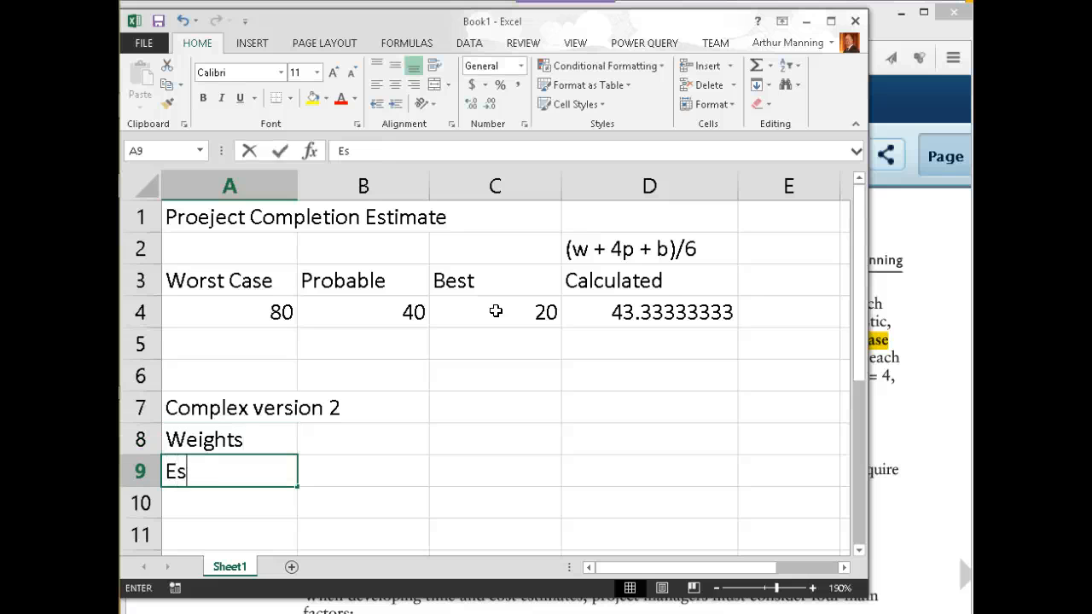
pyautogui.write('timates')
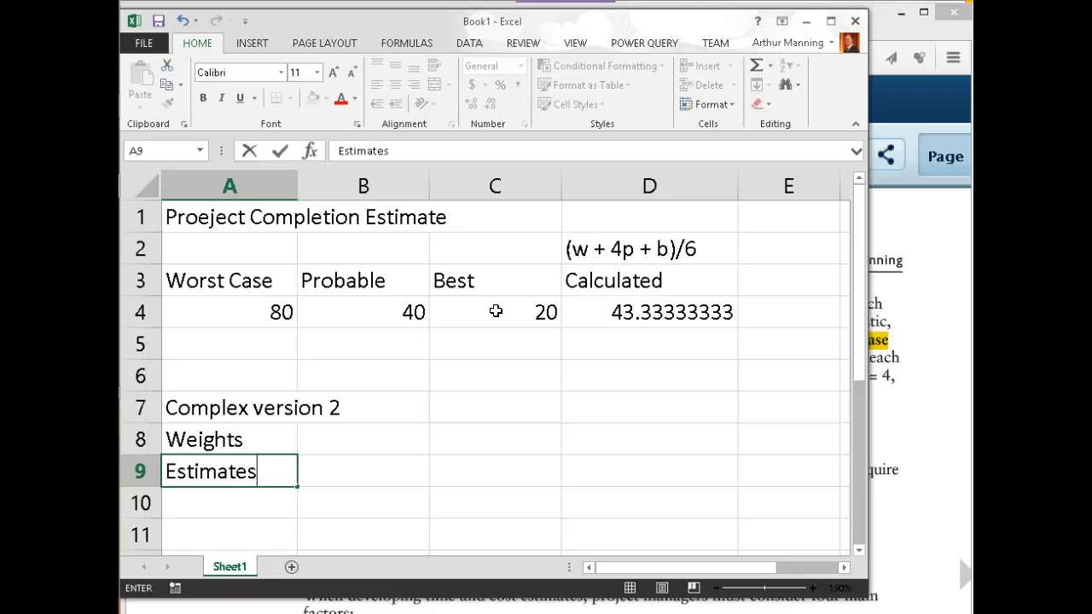
pyautogui.press('Return')
# Add Worst, Probable and Best column headings across the table
pyautogui.press('Right')
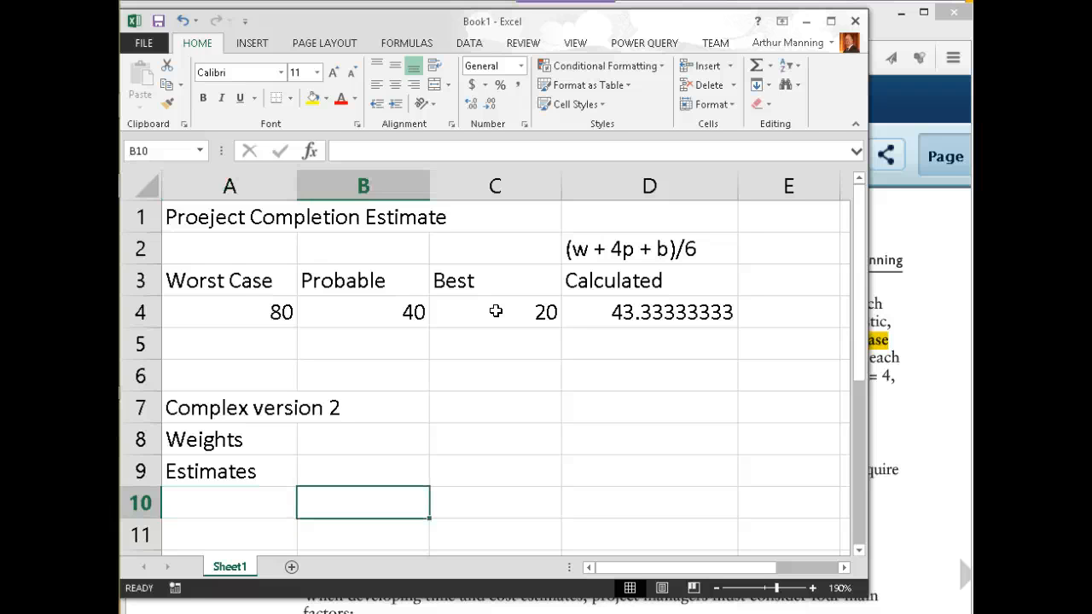
pyautogui.press('Up')
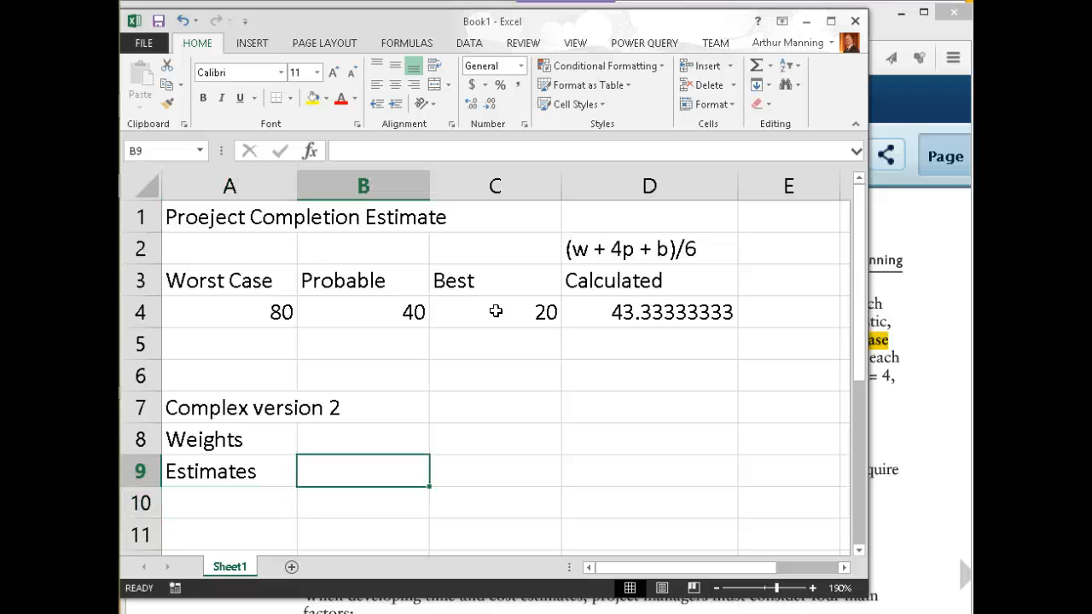
pyautogui.write('Worst')
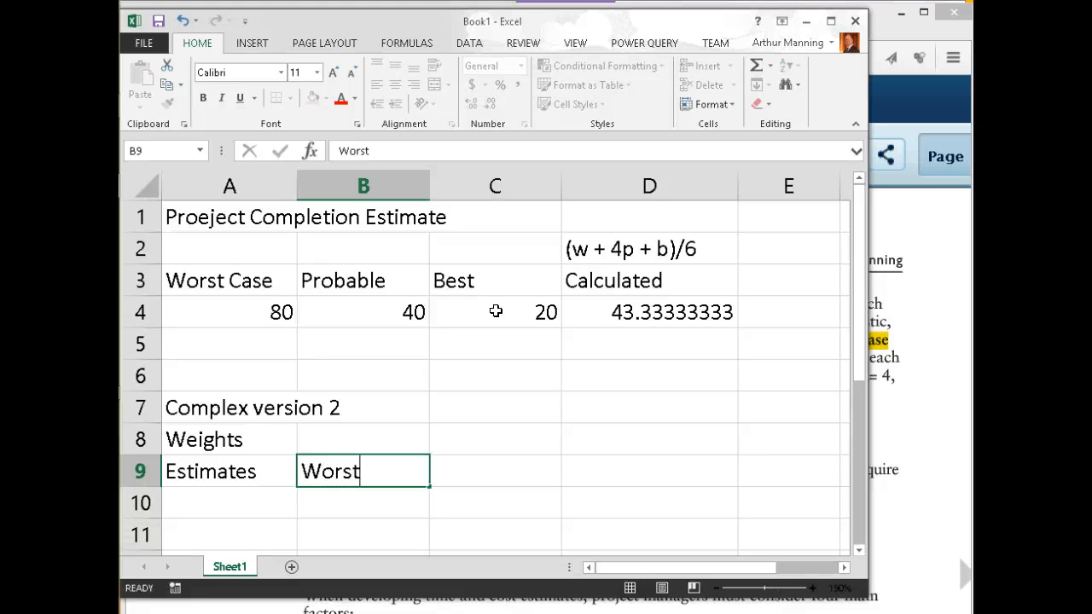
pyautogui.press('Tab')
pyautogui.write('P')
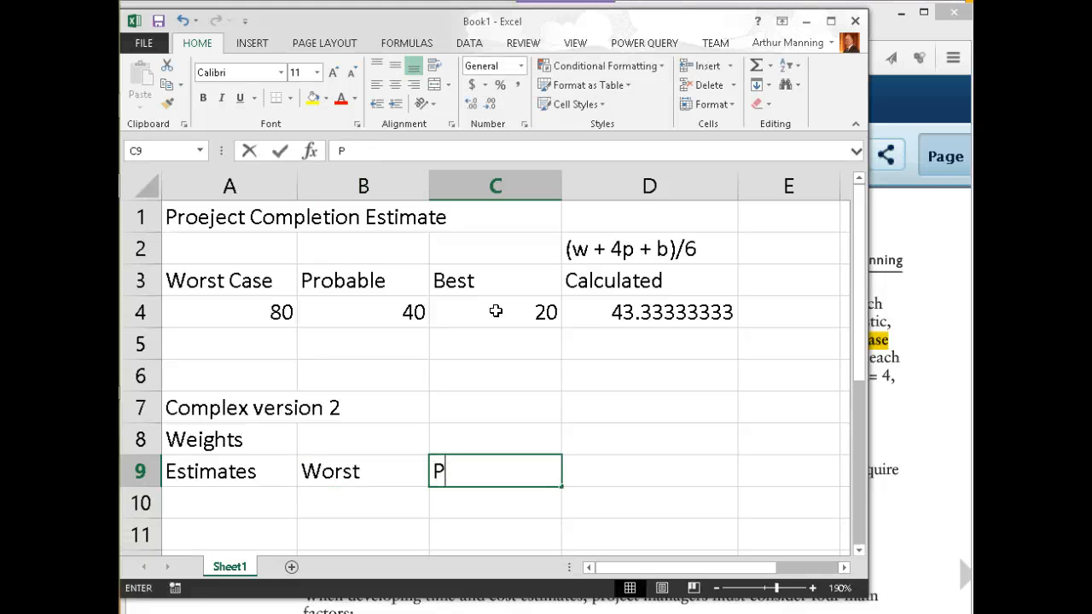
pyautogui.write('ro')
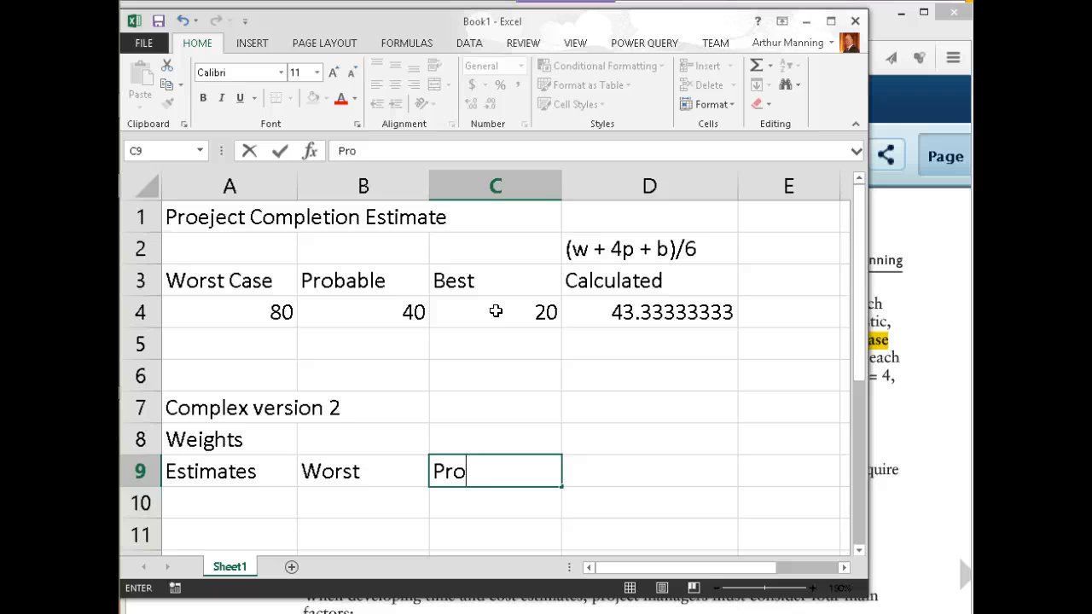
pyautogui.write('bable')
pyautogui.press('Tab')
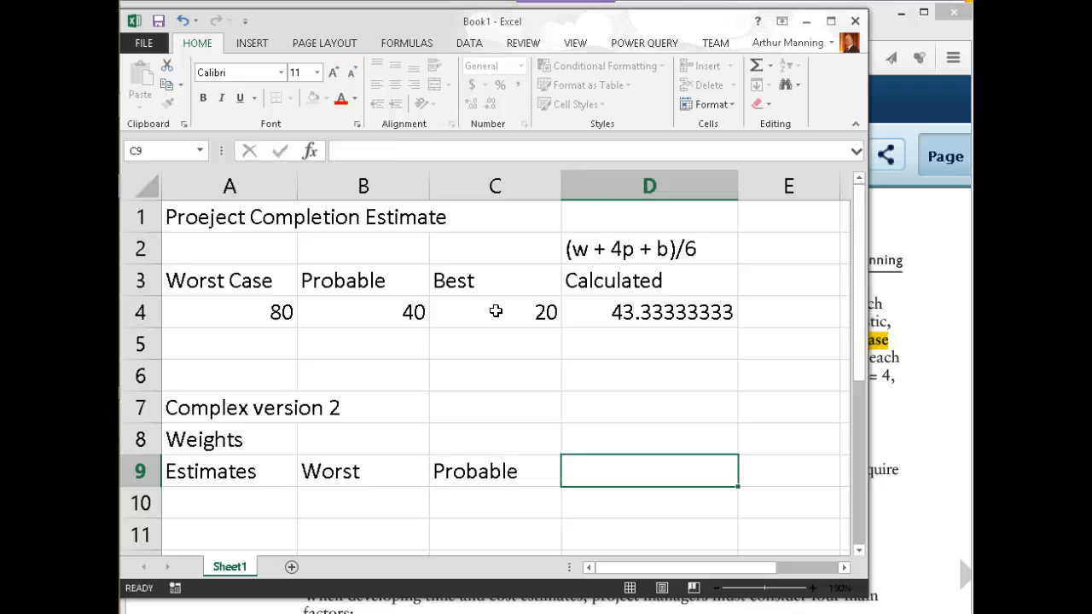
pyautogui.write('Best')
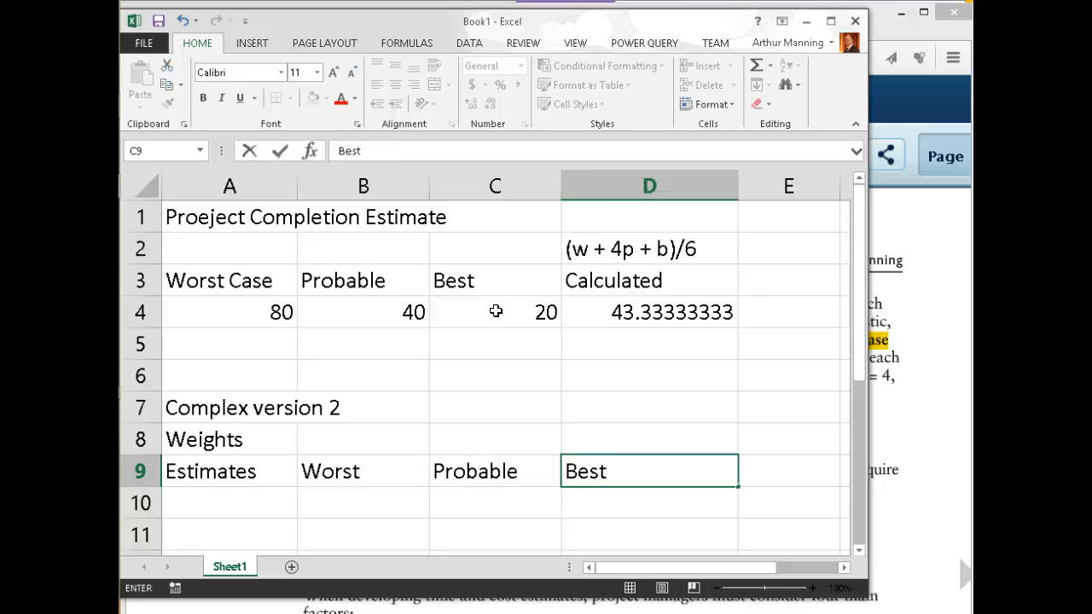
pyautogui.press('Return')
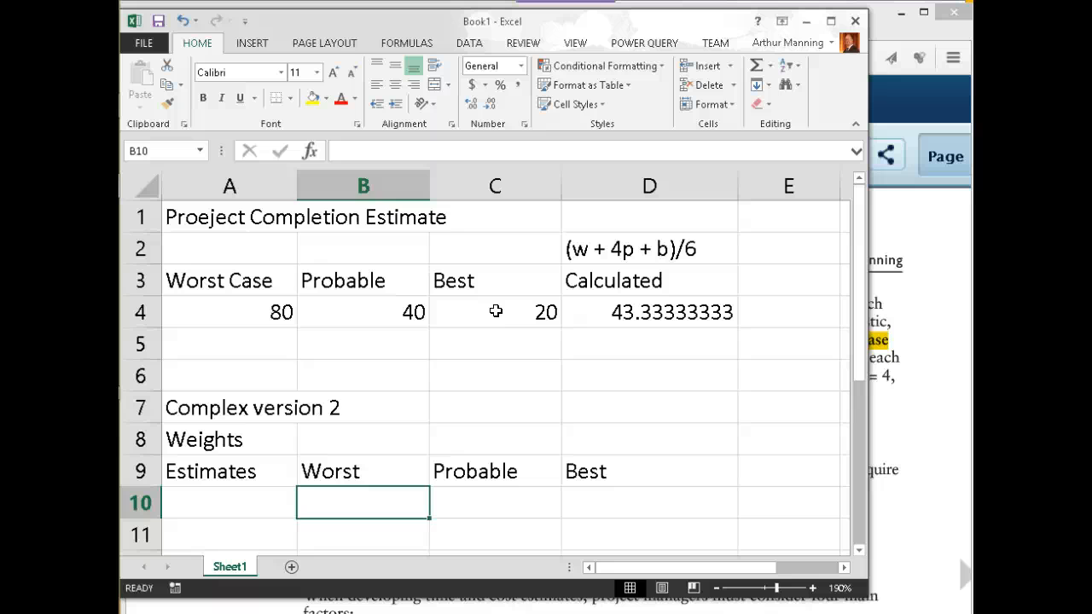
# Enter the estimates 80, 50 and 30 under Worst, Probable and Best
pyautogui.write('80')
pyautogui.press('Tab')
pyautogui.write('50')
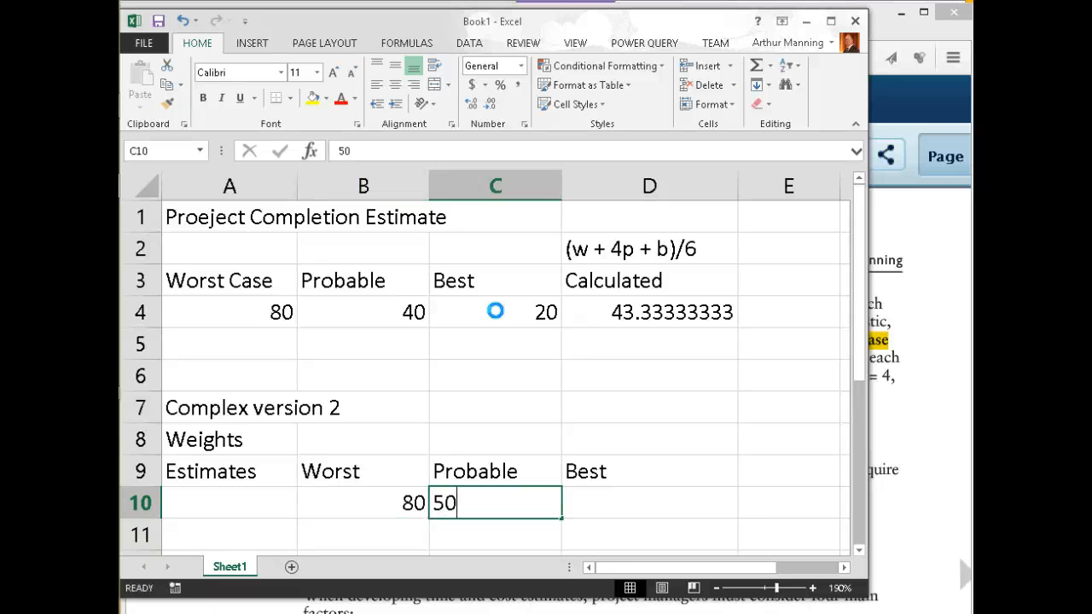
pyautogui.press('Tab')
pyautogui.write('30')
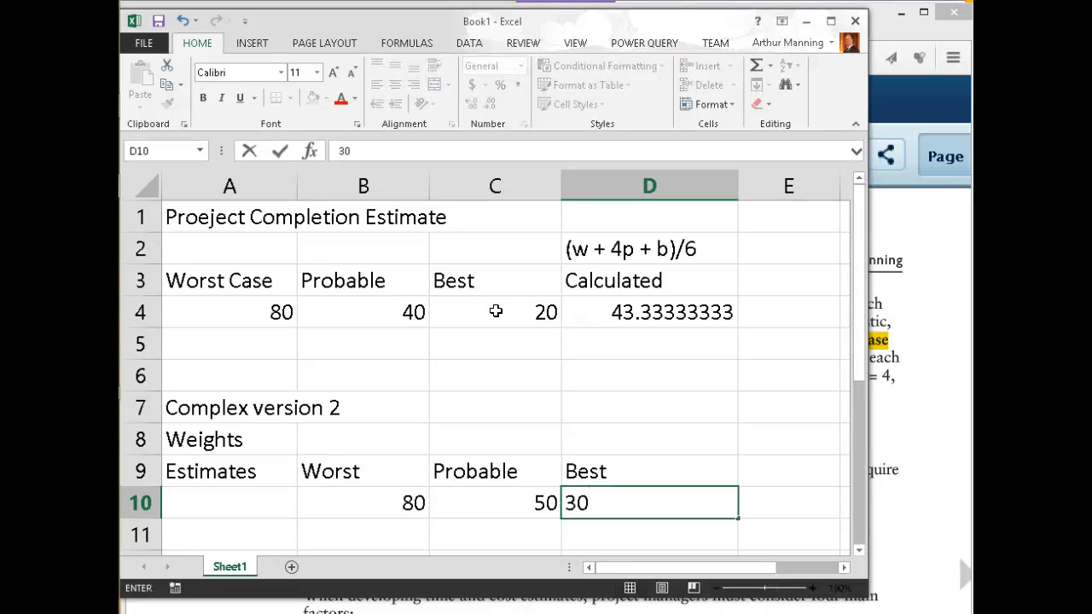
pyautogui.press('Tab')
# Enter weights 1, 4 and 2 for Worst, Probable and Best in B8:D8
pyautogui.click(401, 442)
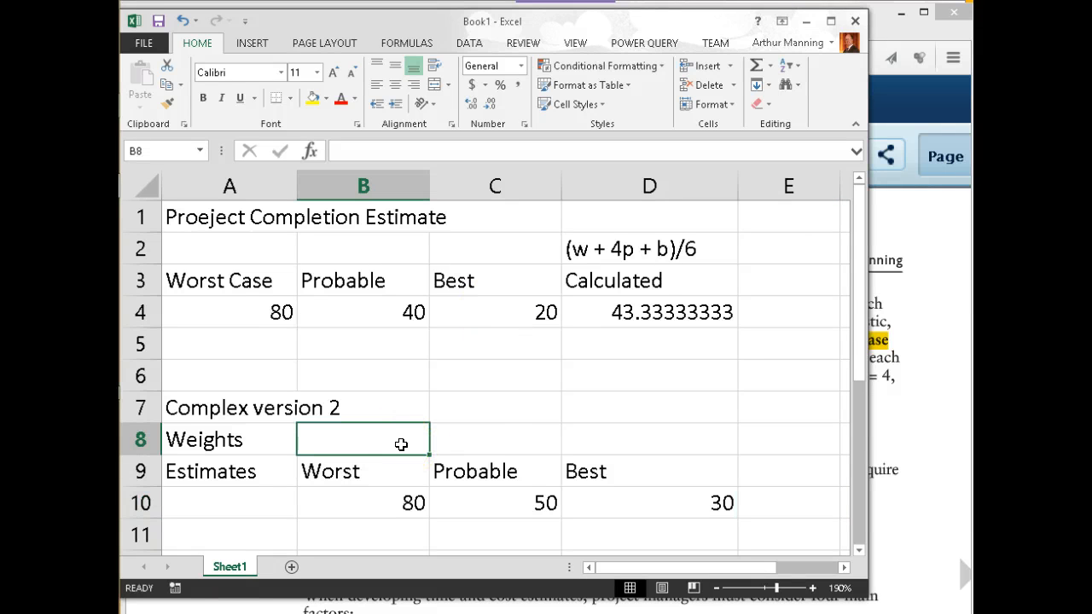
pyautogui.write('1')
pyautogui.click(502, 439)
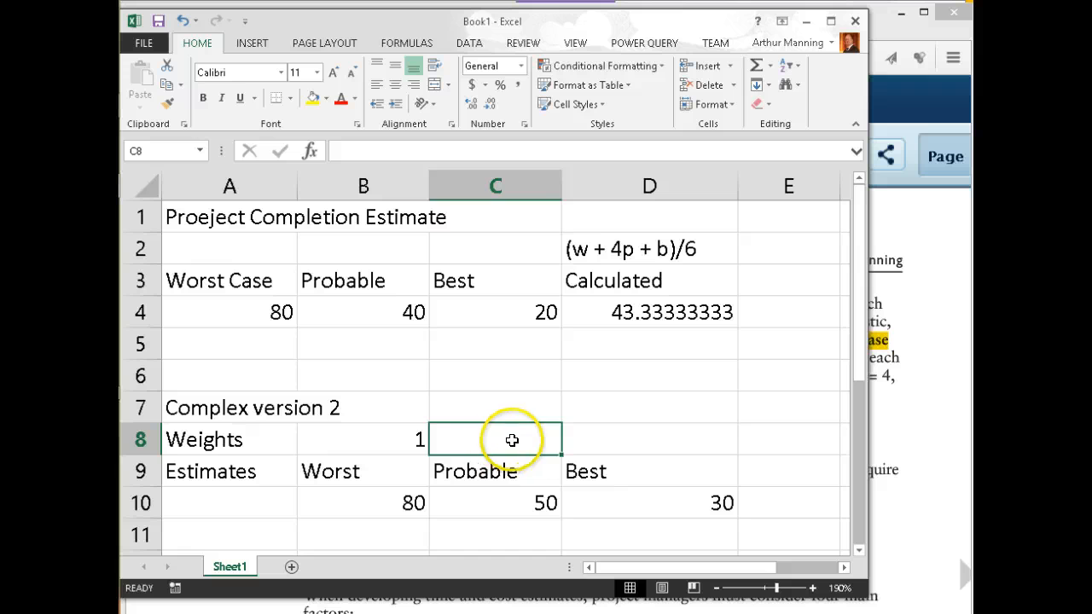
pyautogui.click(617, 437)
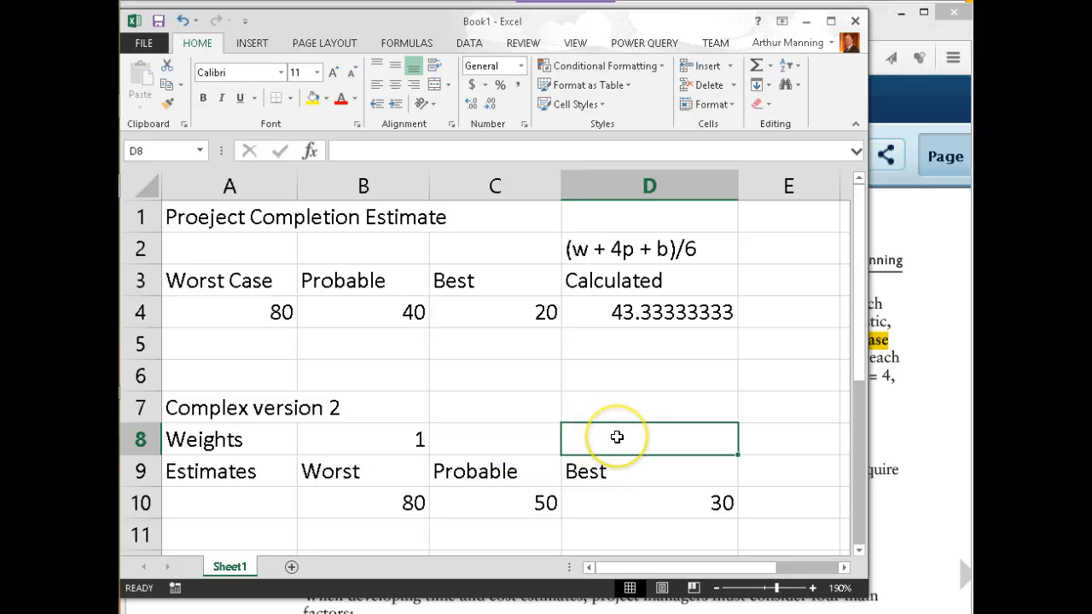
pyautogui.write('2')
pyautogui.click(534, 442)
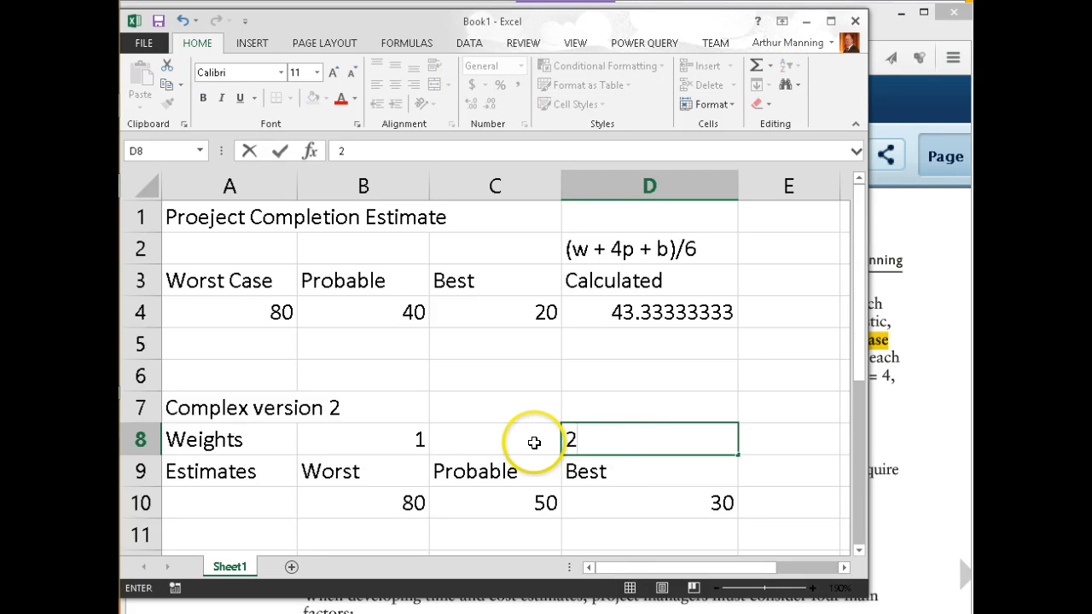
pyautogui.click(535, 443)
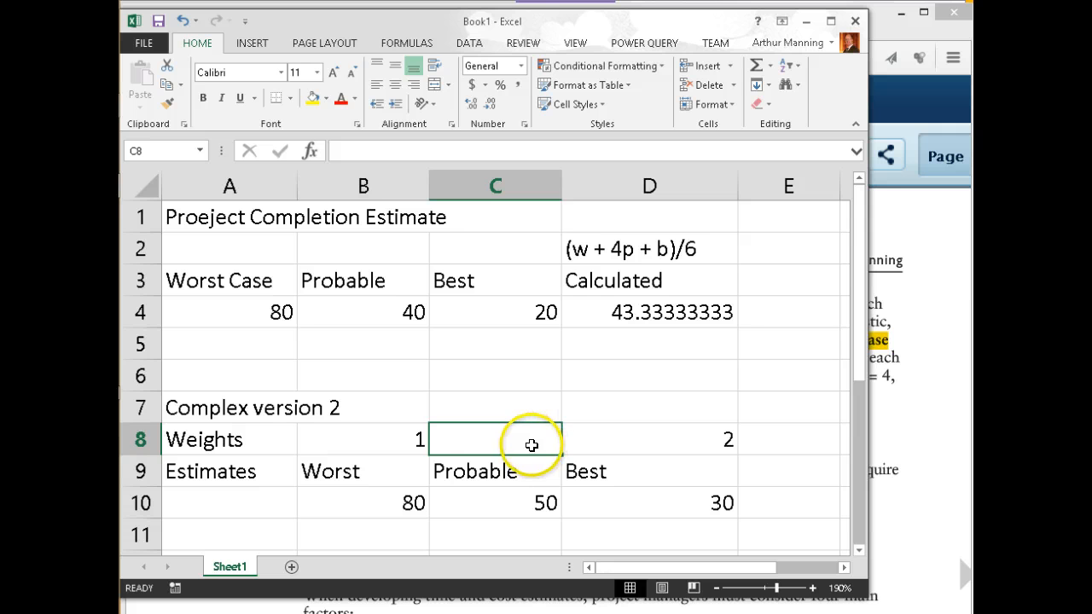
pyautogui.write('4')
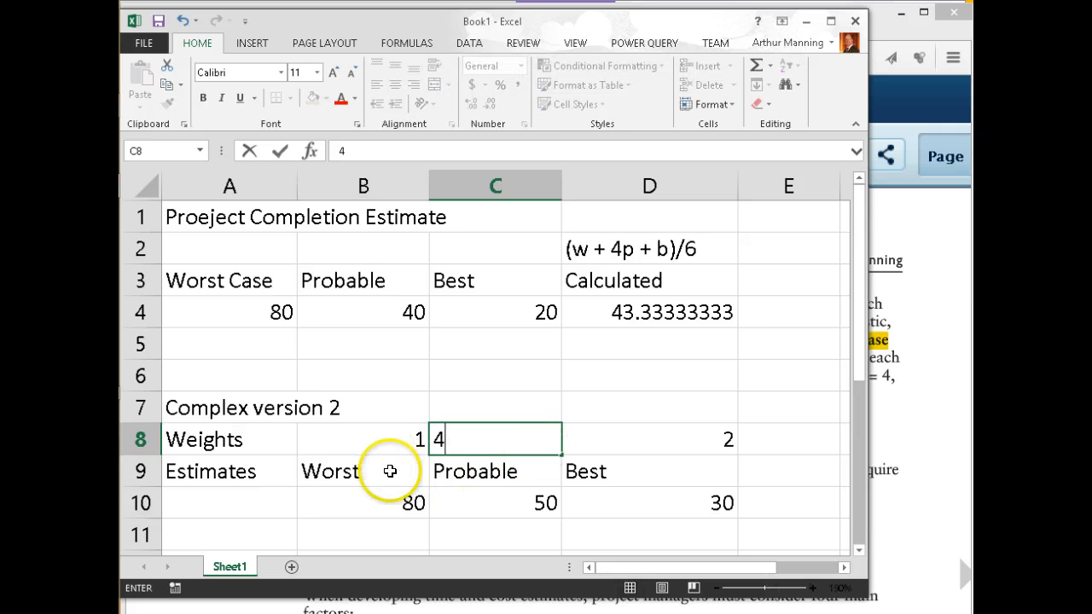
pyautogui.click(400, 471)
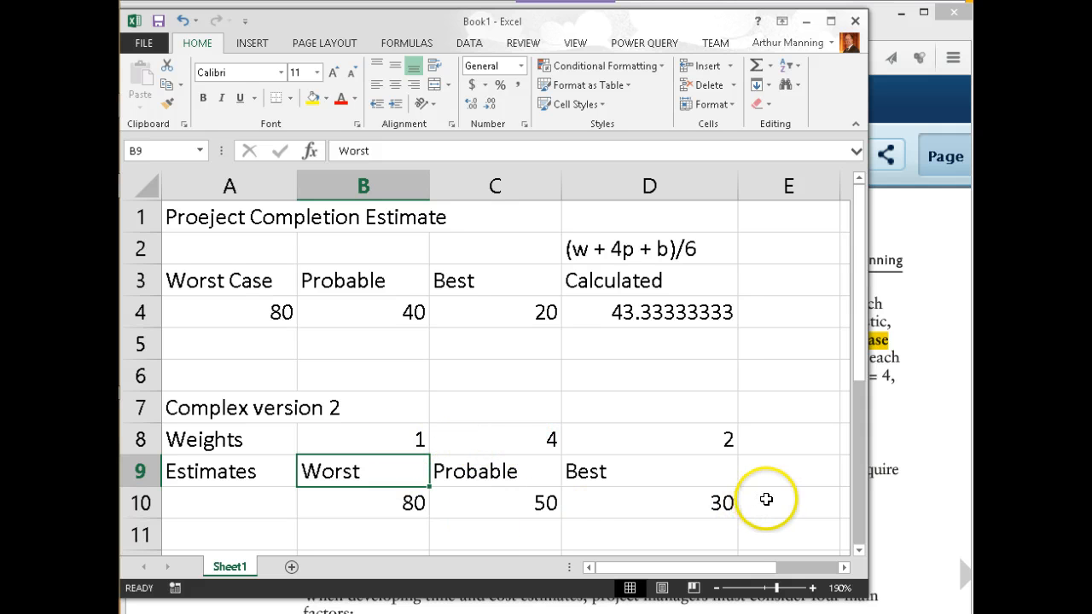
# Add a 'calculated' heading in E9 and narrow column D
pyautogui.click(773, 471)
pyautogui.write('c')
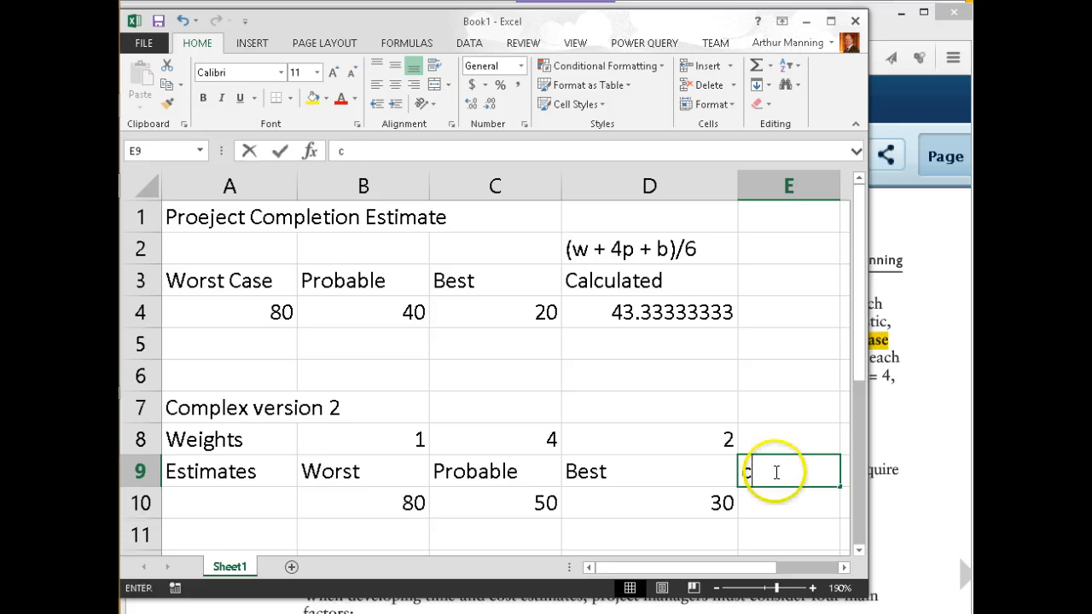
pyautogui.write('alcul')
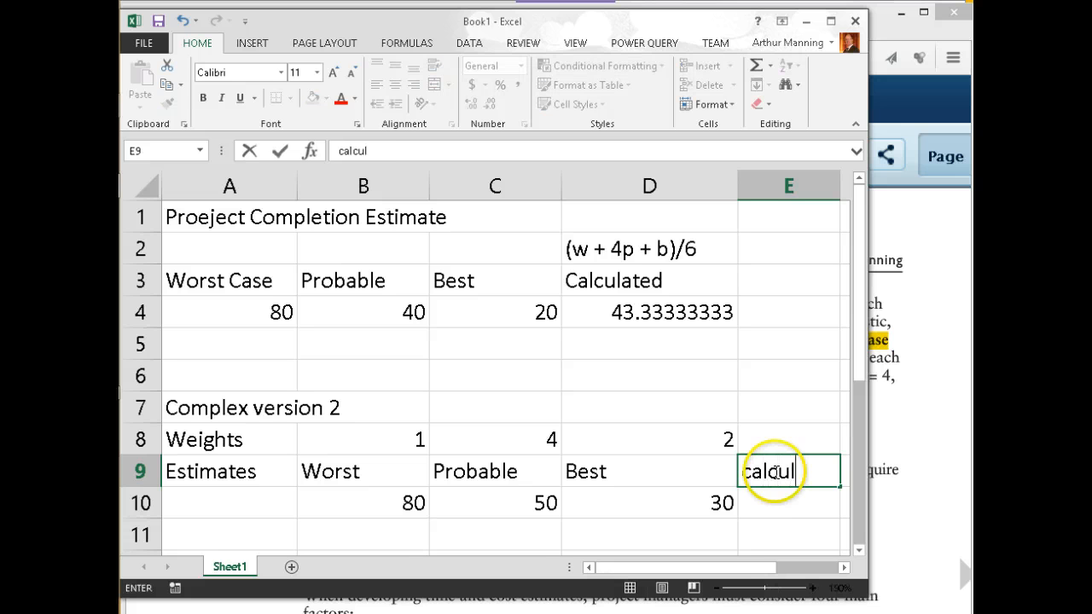
pyautogui.write('ated')
pyautogui.press('Return')
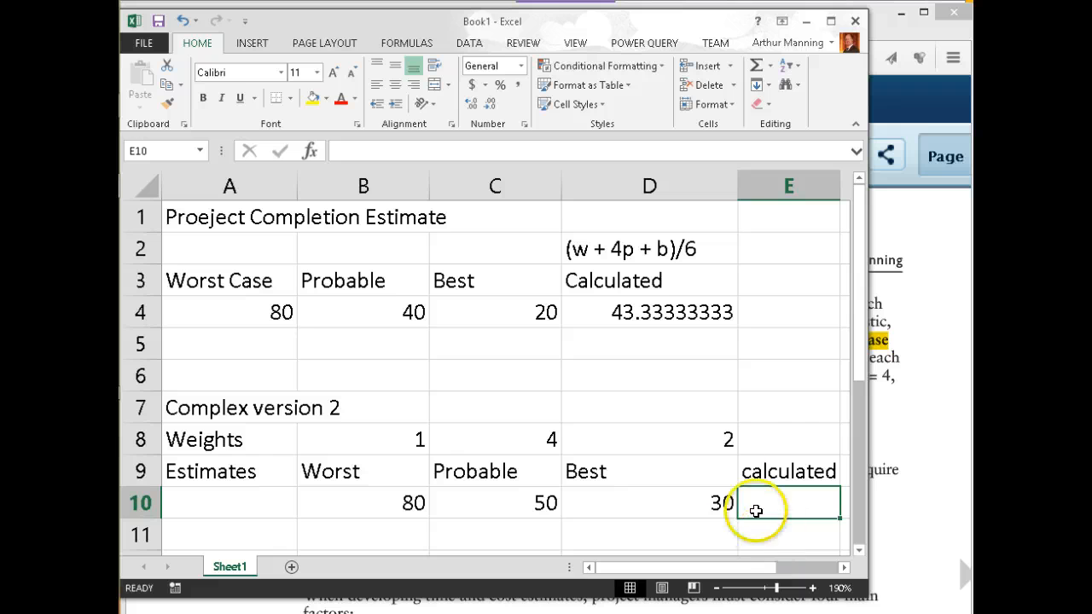
pyautogui.moveTo(737, 186); pyautogui.dragTo(675, 187)
pyautogui.click(718, 502)
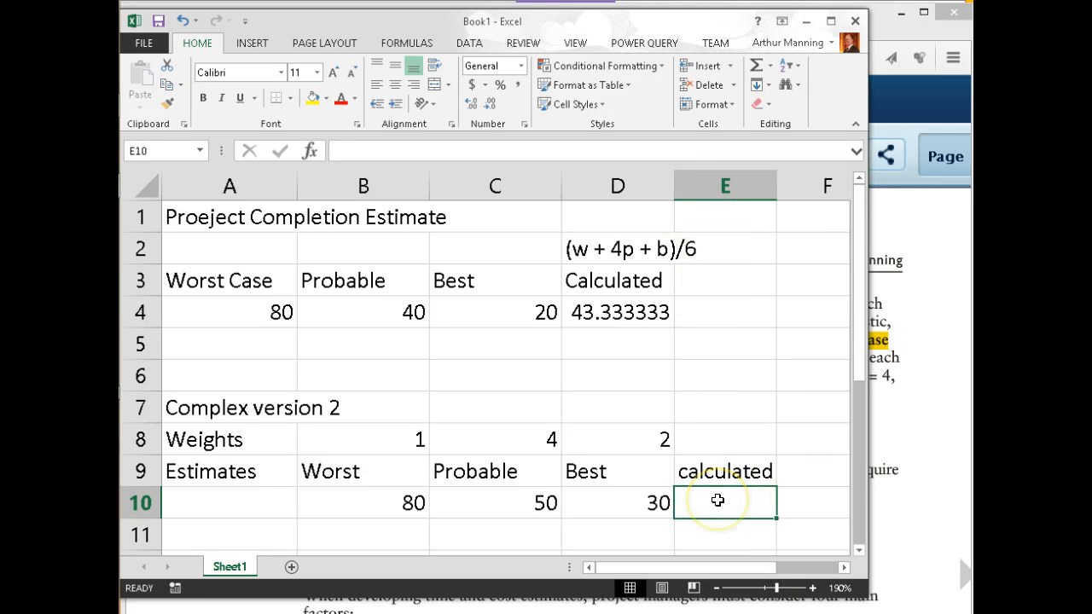
# Begin E10's weighted formula with ($B$8*B10+$C$8*C10
pyautogui.write('(')
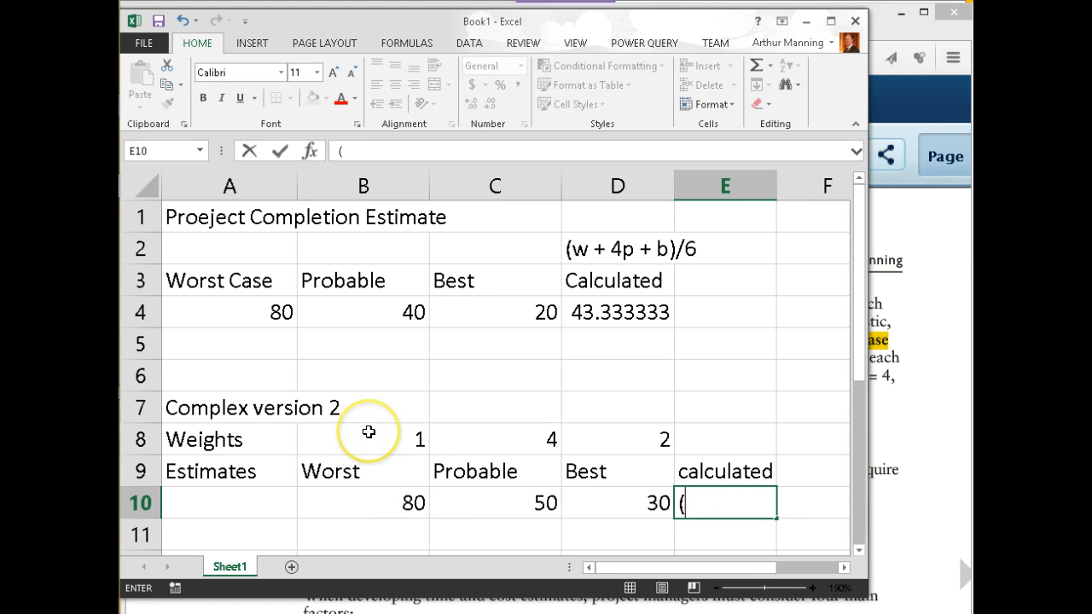
pyautogui.click(371, 433)
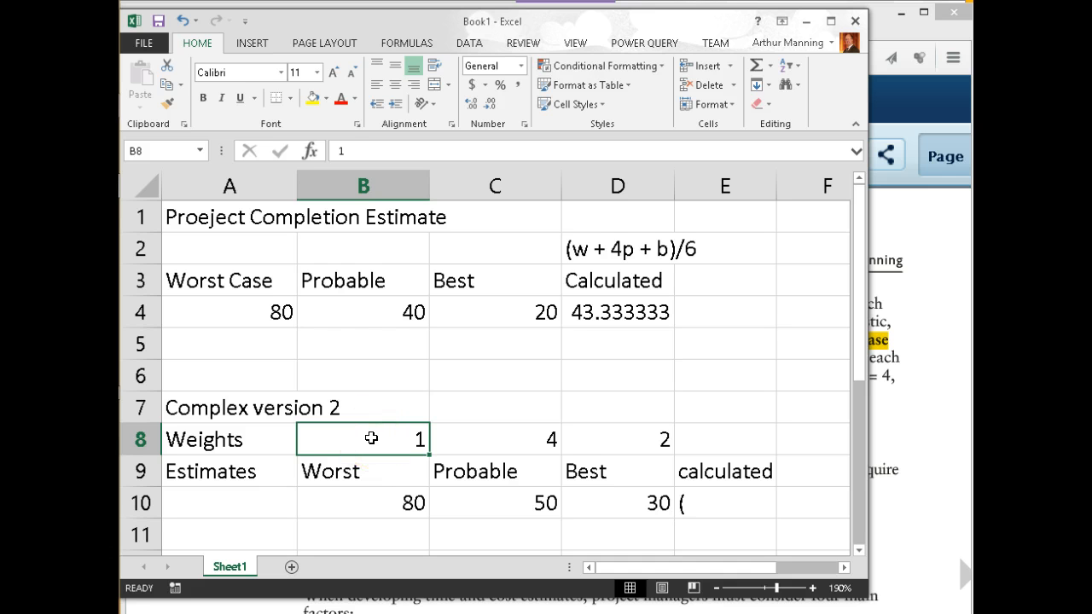
pyautogui.click(699, 502)
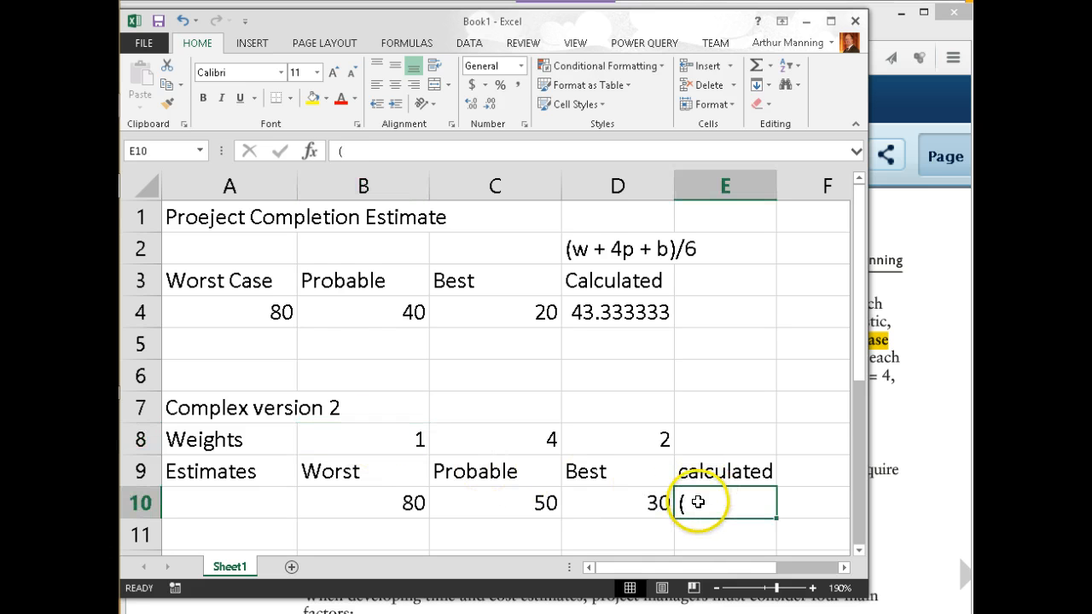
pyautogui.press('BackSpace')
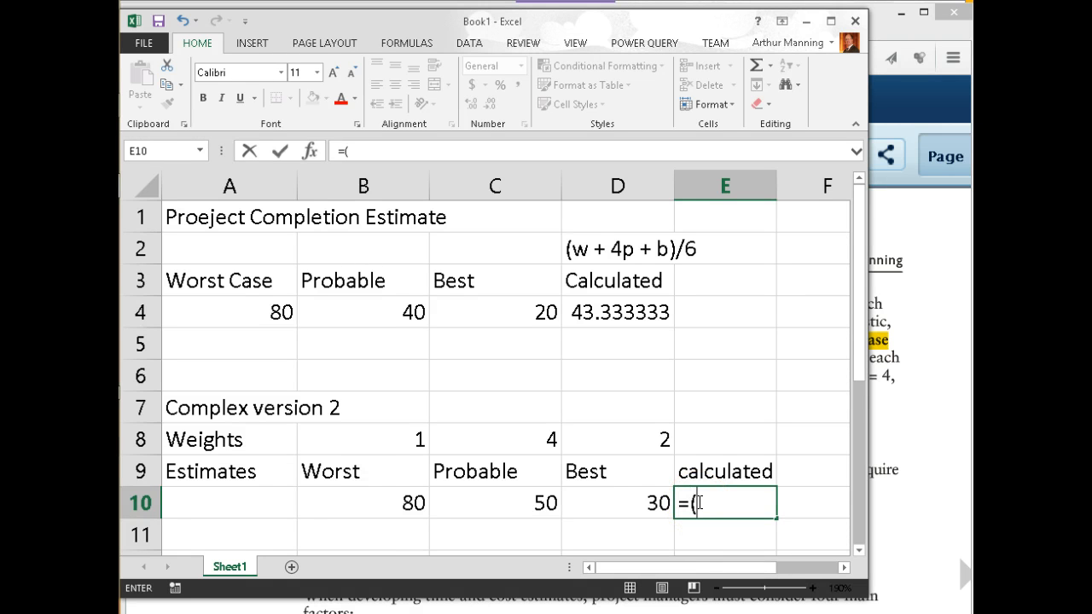
pyautogui.click(378, 439)
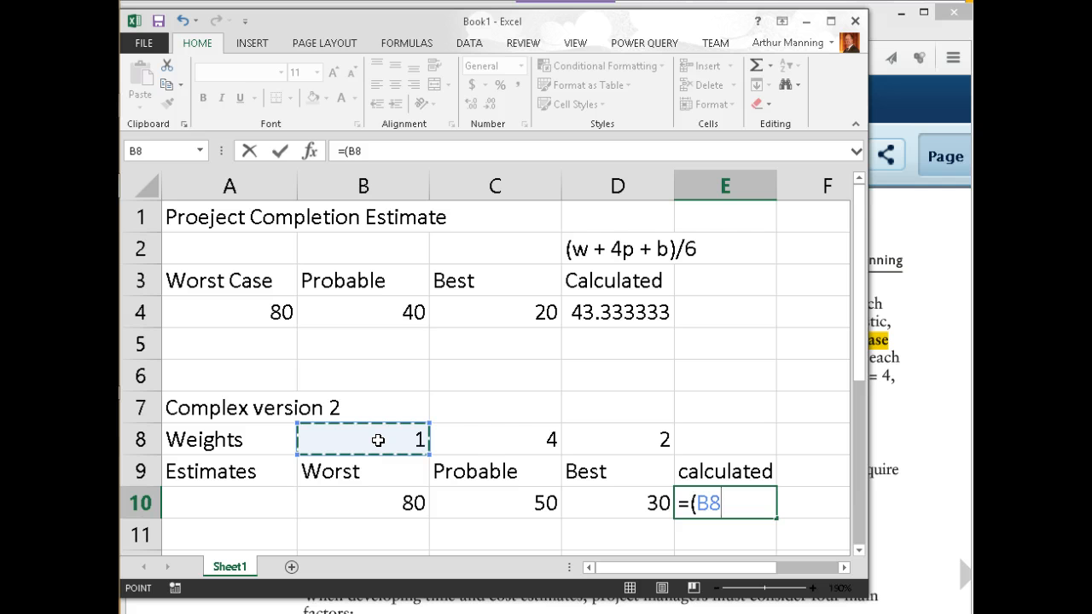
pyautogui.press('F4')
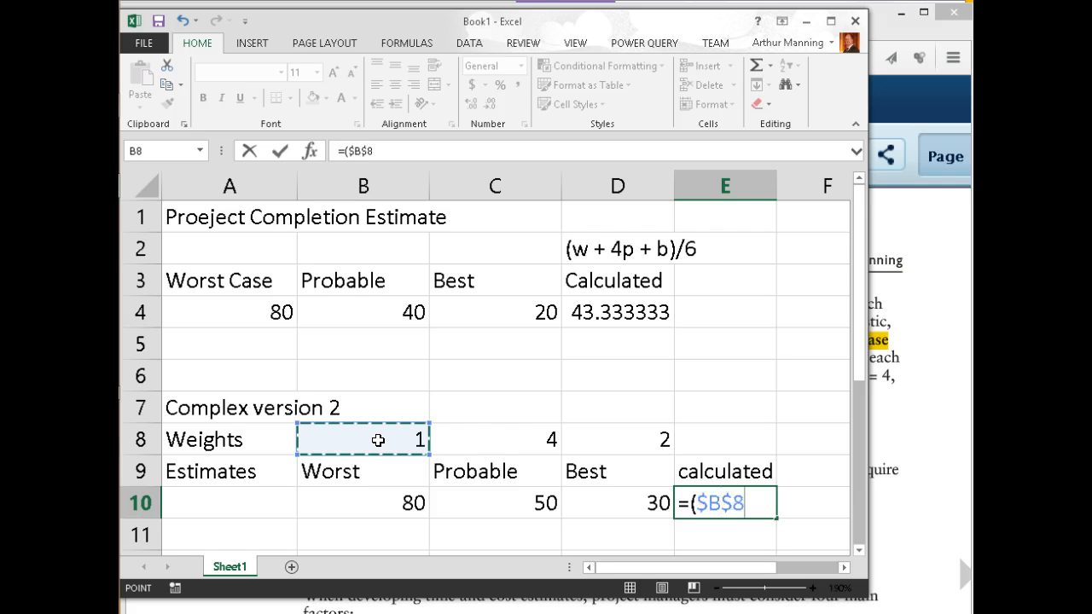
pyautogui.write('*')
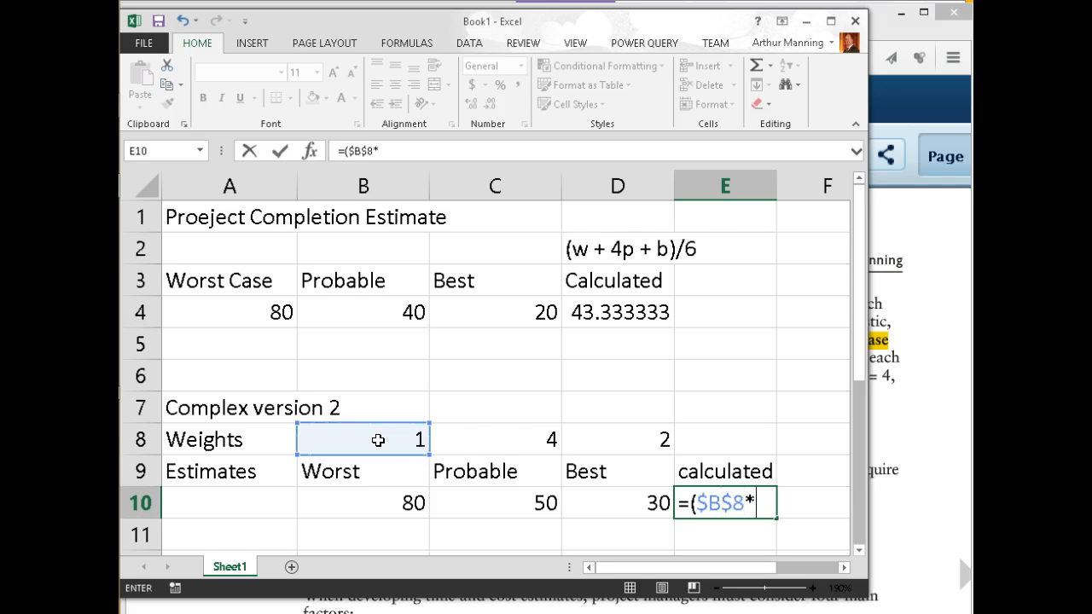
pyautogui.click(361, 505)
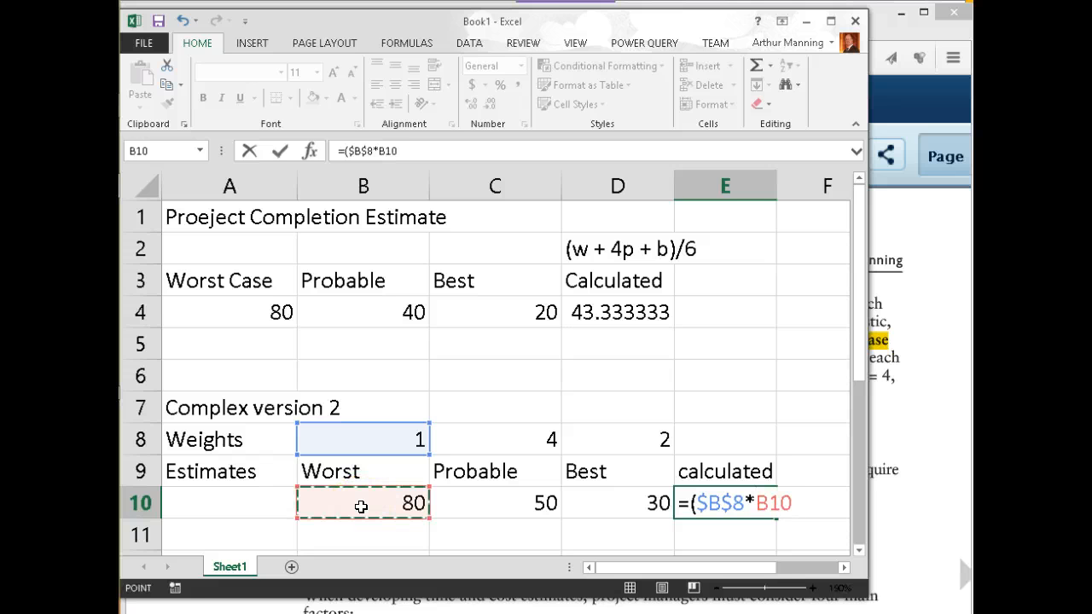
pyautogui.write('+')
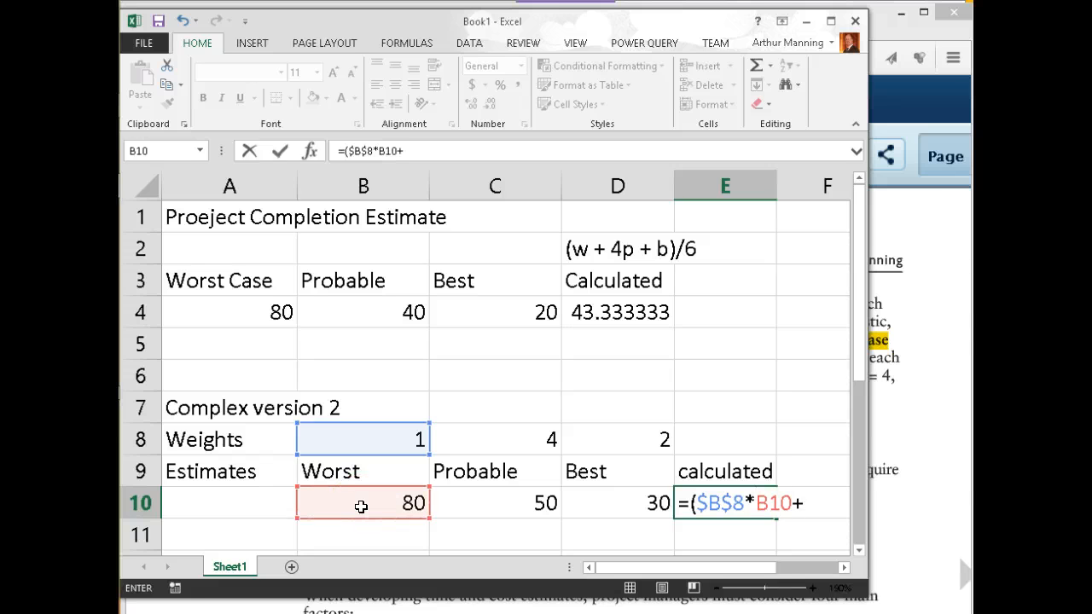
pyautogui.click(492, 440)
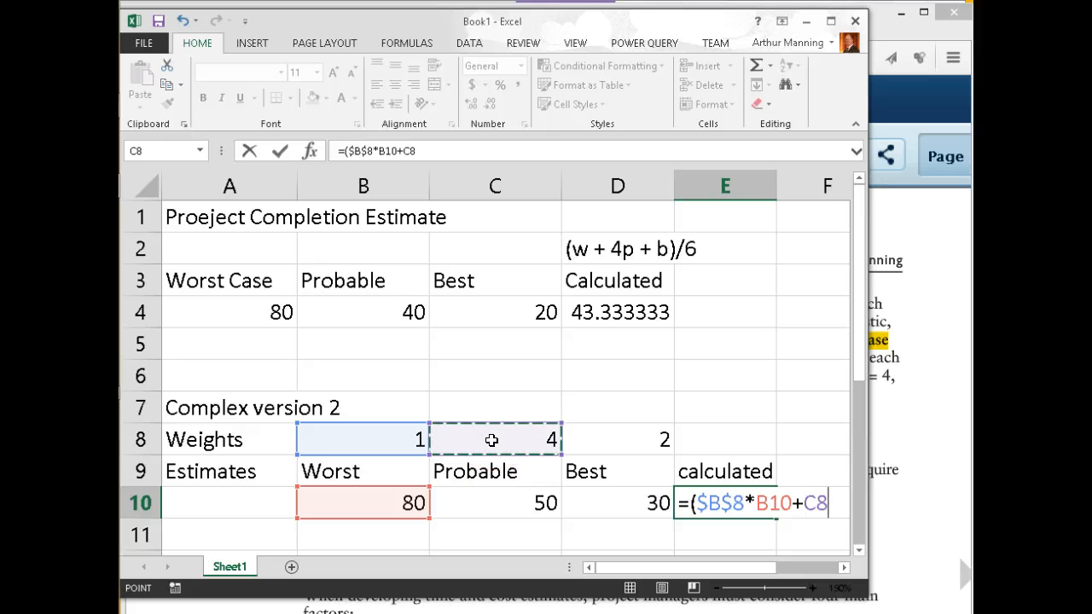
pyautogui.press('F4')
pyautogui.write('*')
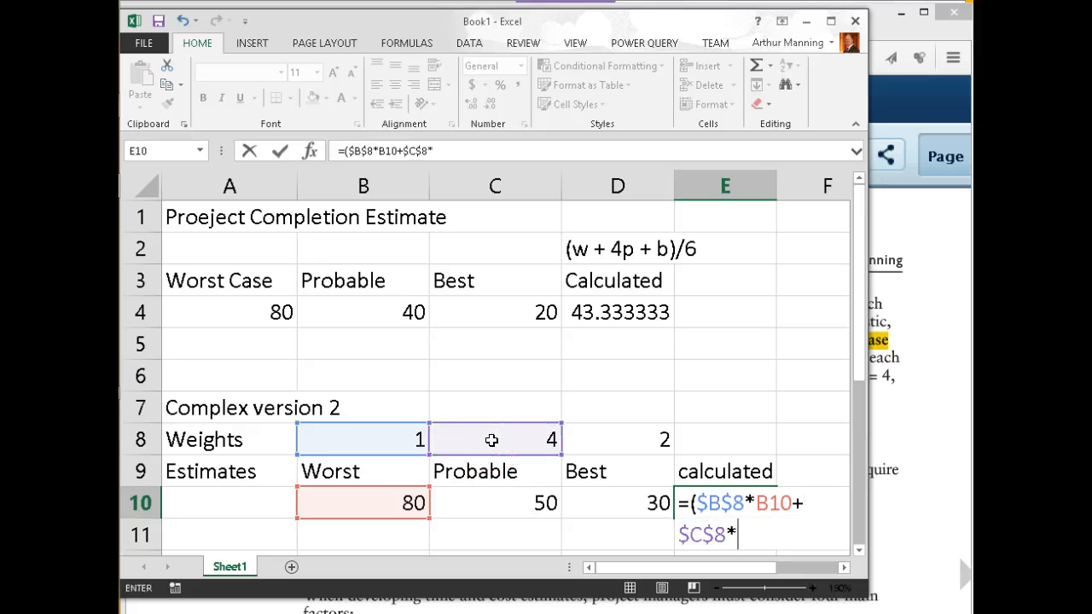
pyautogui.click(496, 507)
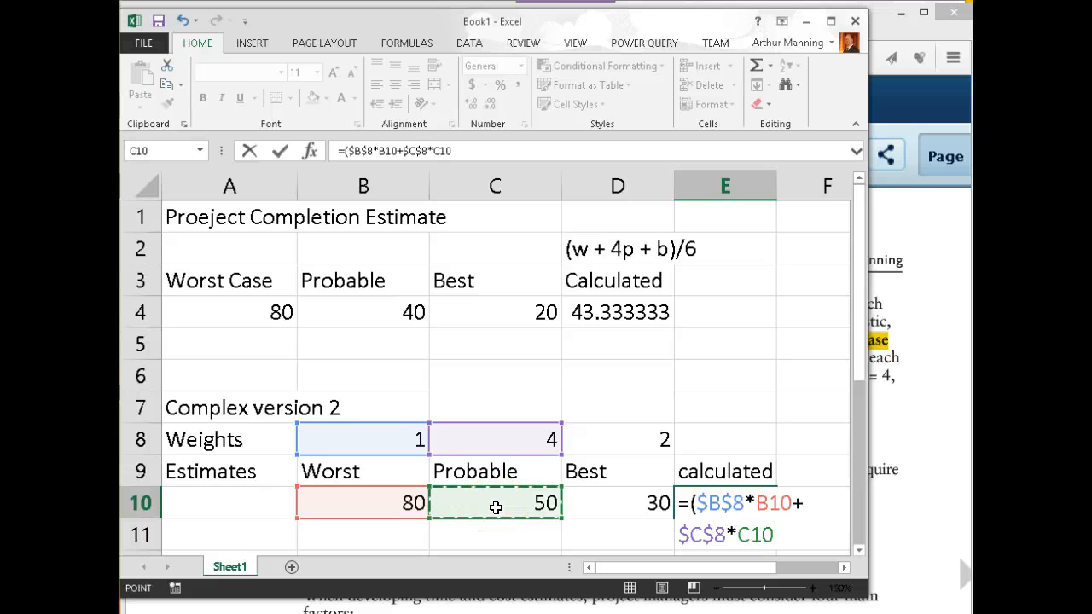
# Finish it with +$D$8*D10)/sum($B$8:$D$8), giving 48.57143
pyautogui.write('+')
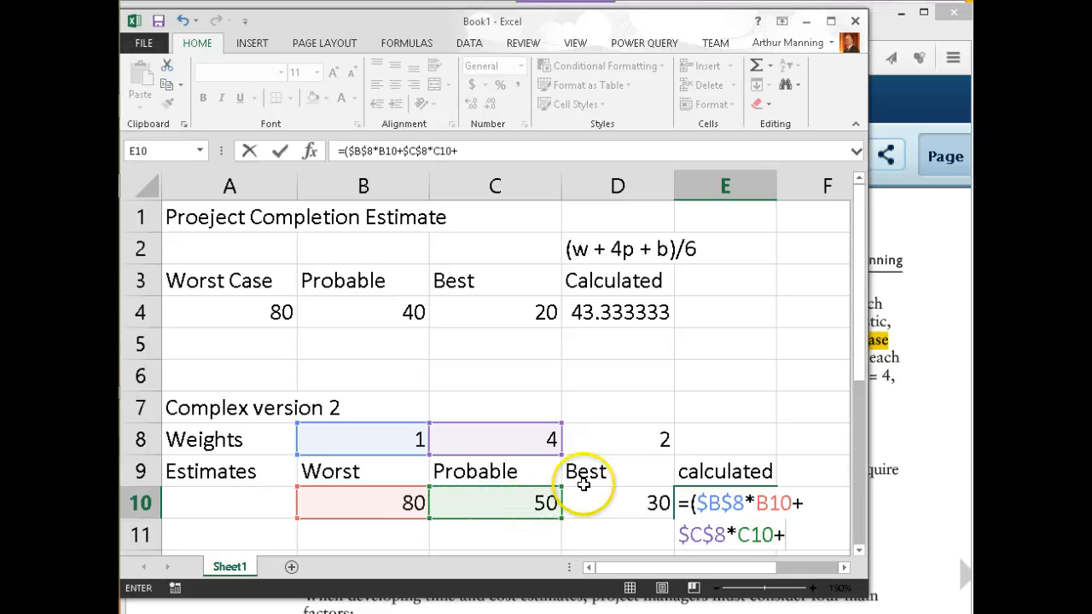
pyautogui.click(628, 442)
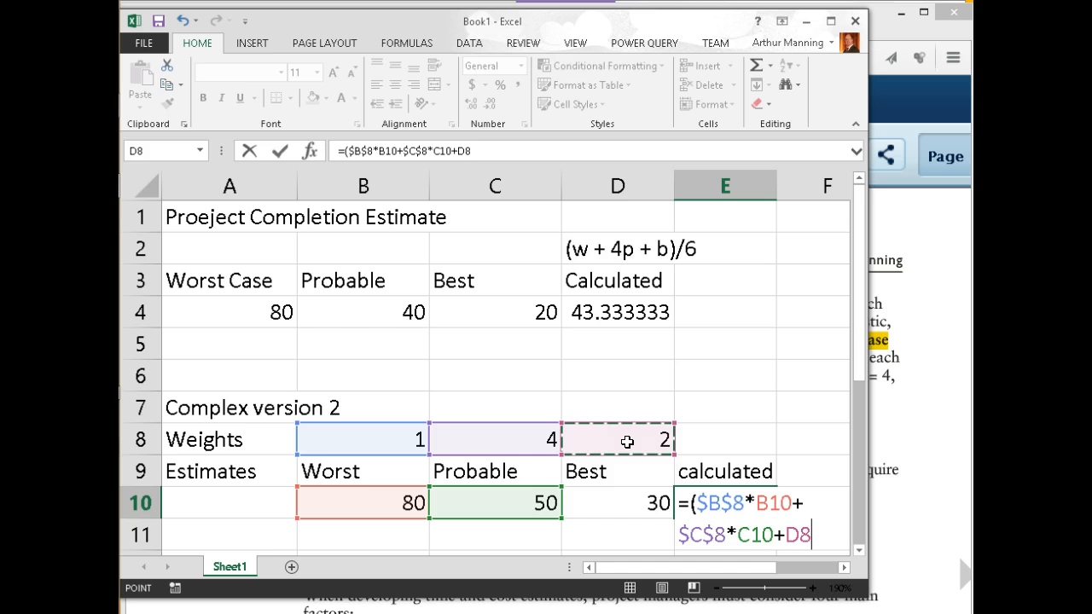
pyautogui.press('F4')
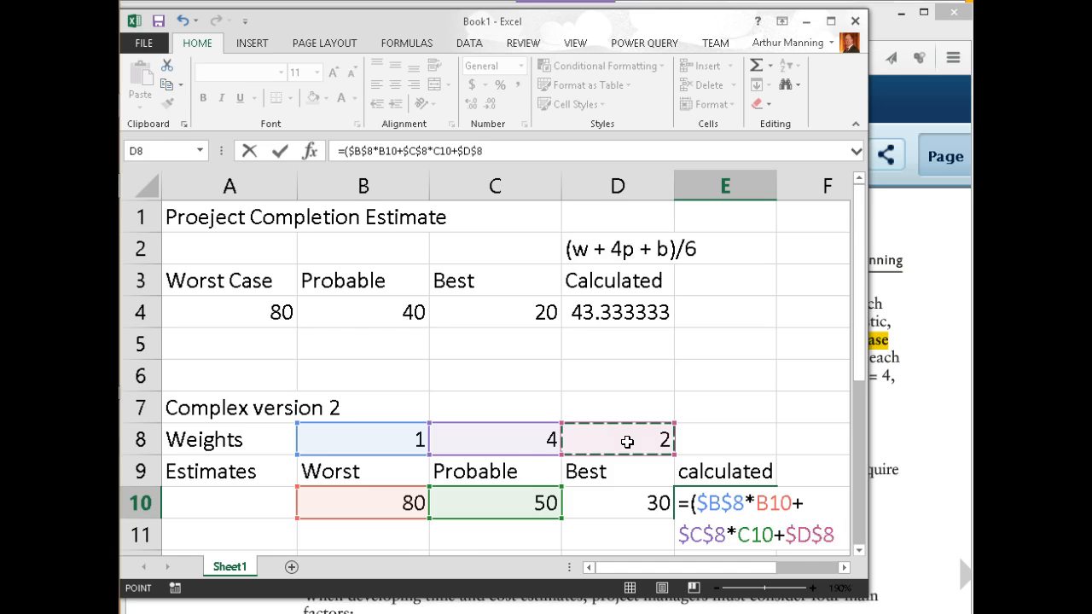
pyautogui.write('*')
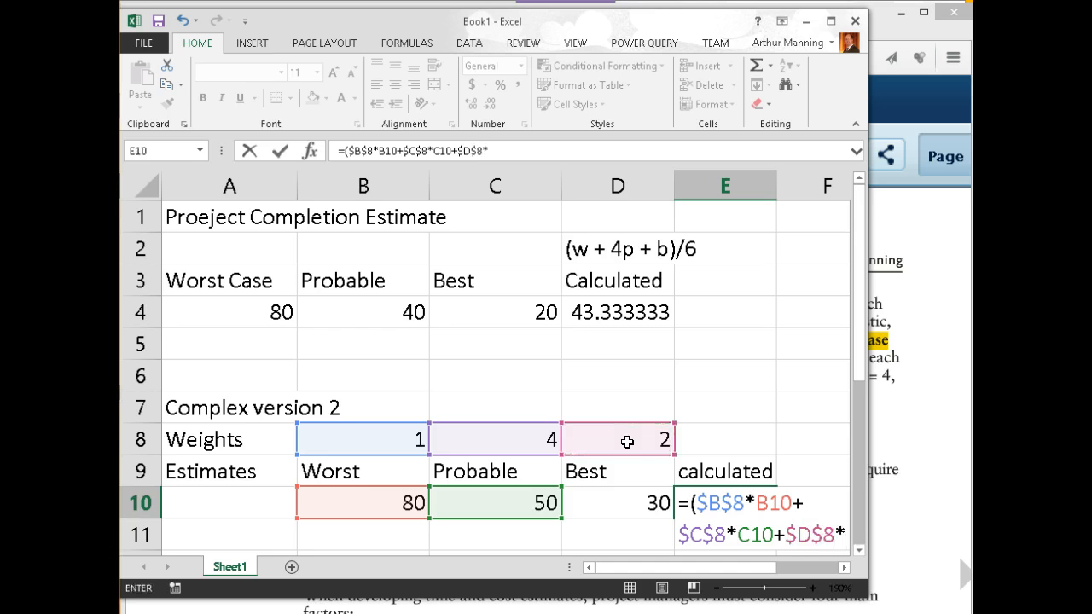
pyautogui.click(632, 506)
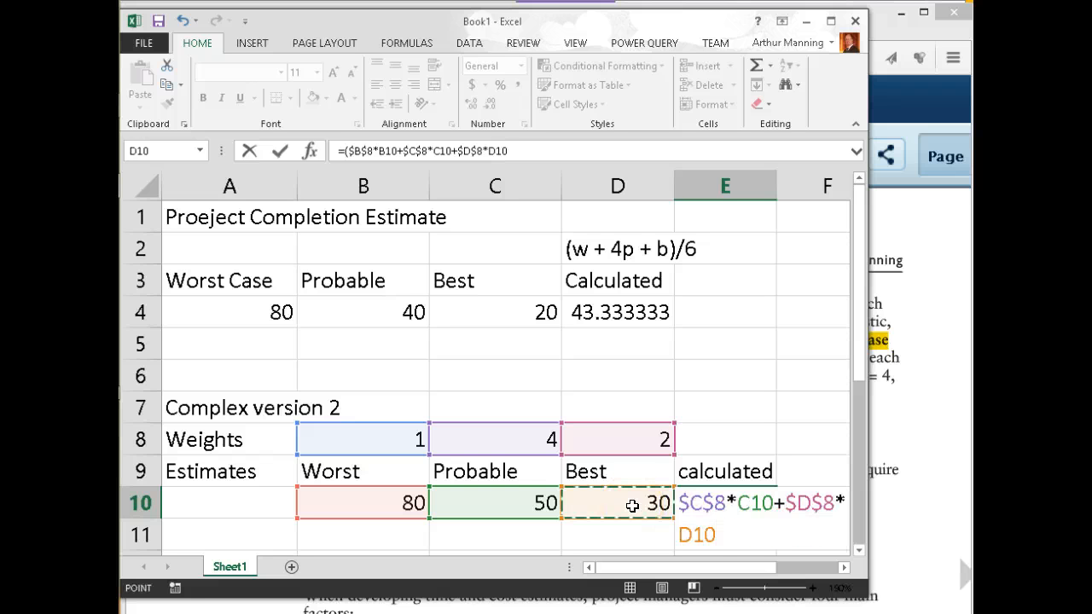
pyautogui.write(')/')
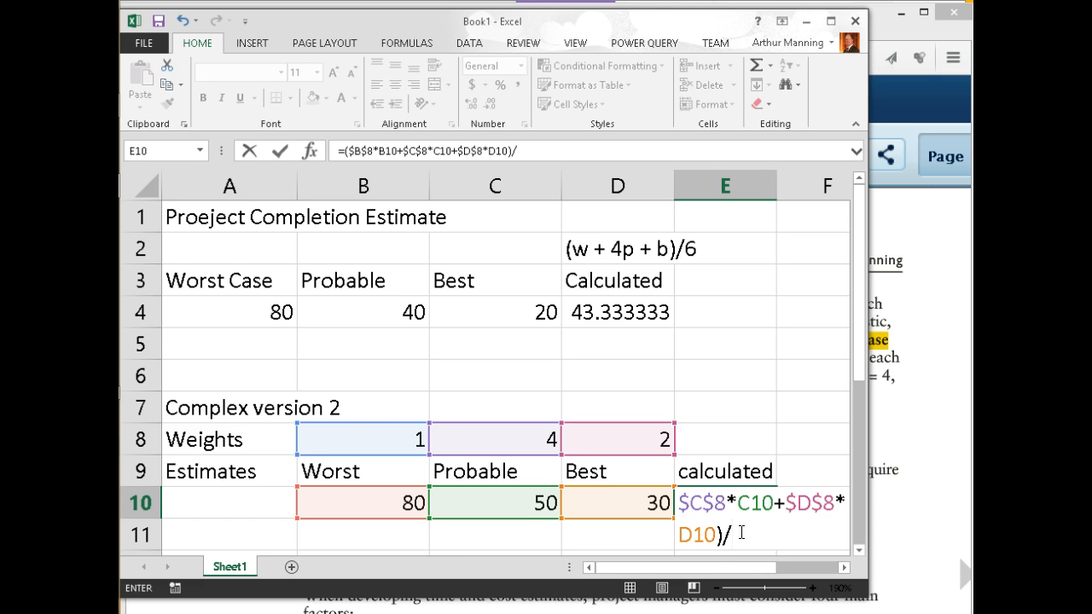
pyautogui.write('m(')
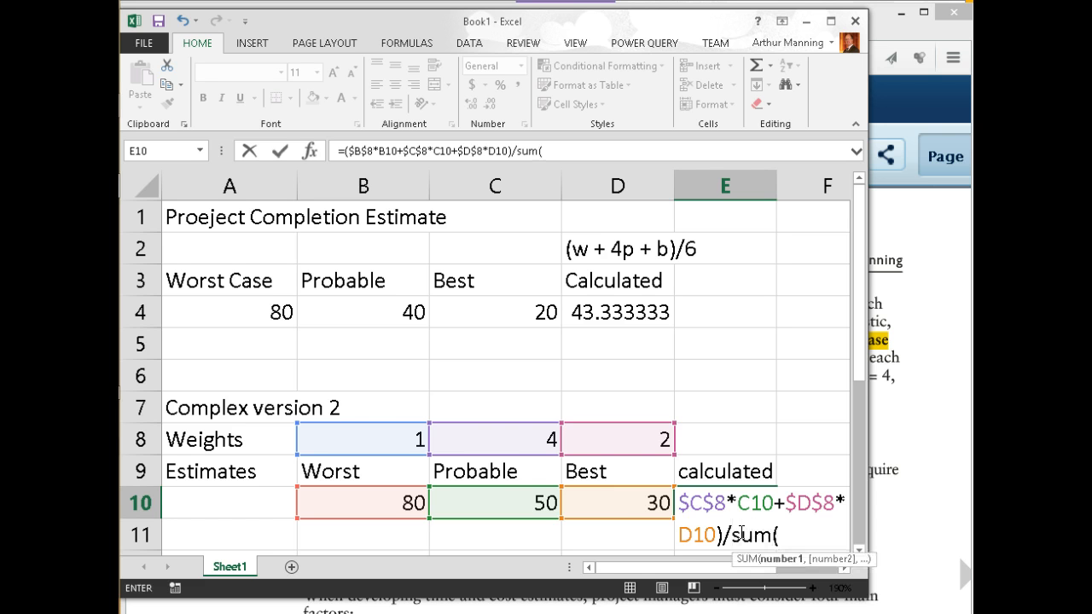
pyautogui.moveTo(399, 442); pyautogui.dragTo(613, 437)
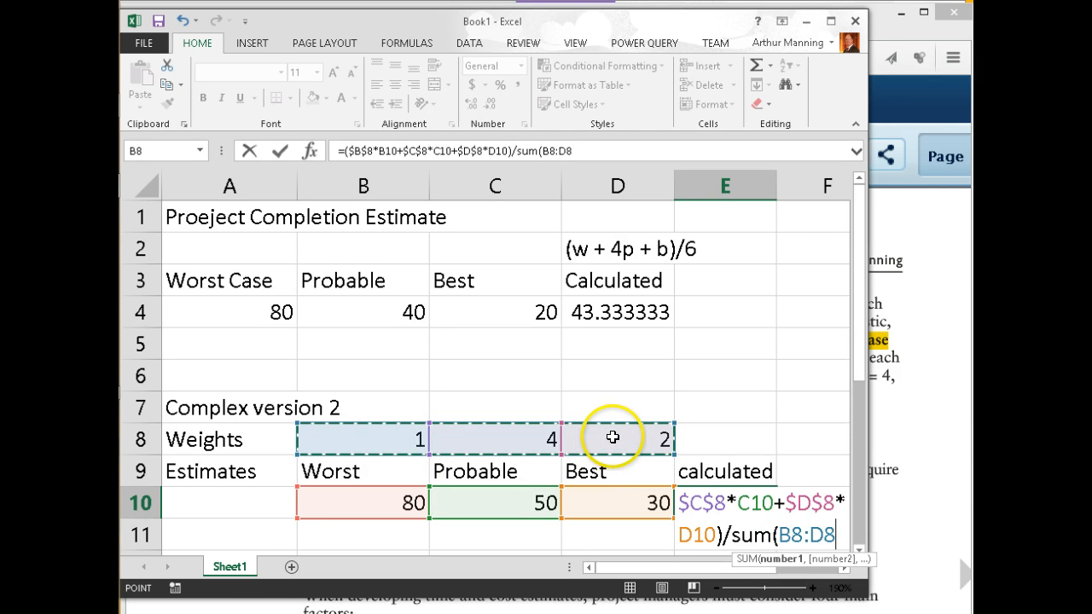
pyautogui.press('F4')
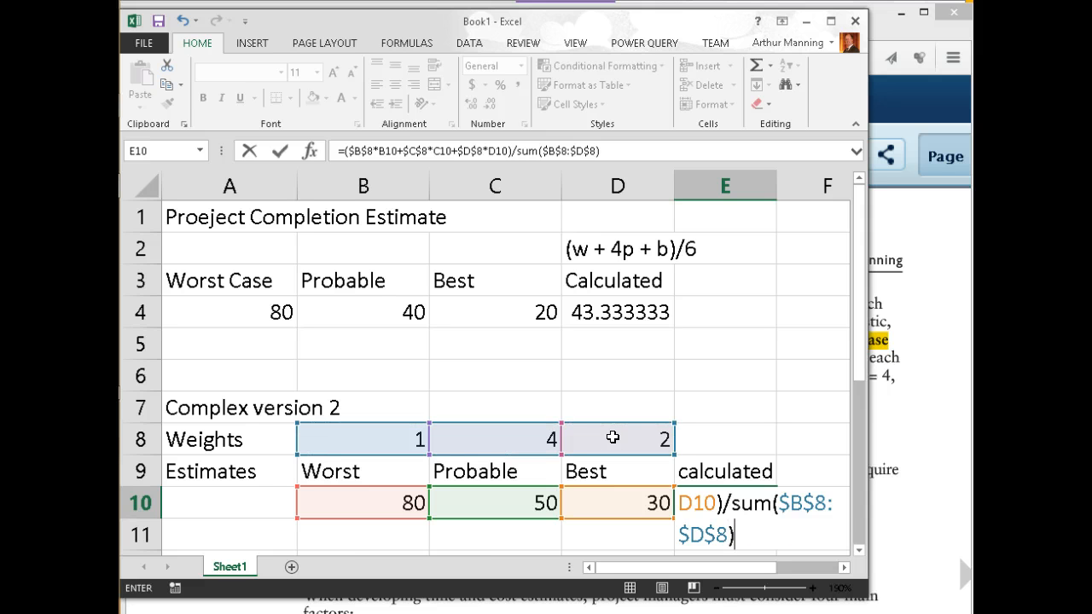
pyautogui.press('Return')
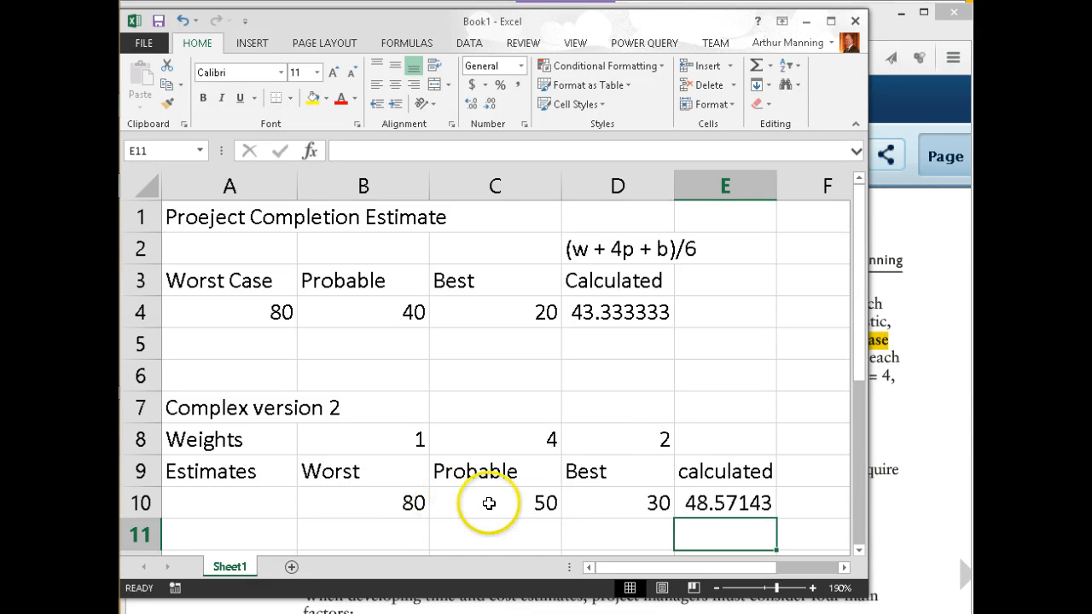
# Change the Probable and Best estimates to 40 and 20
pyautogui.click(539, 503)
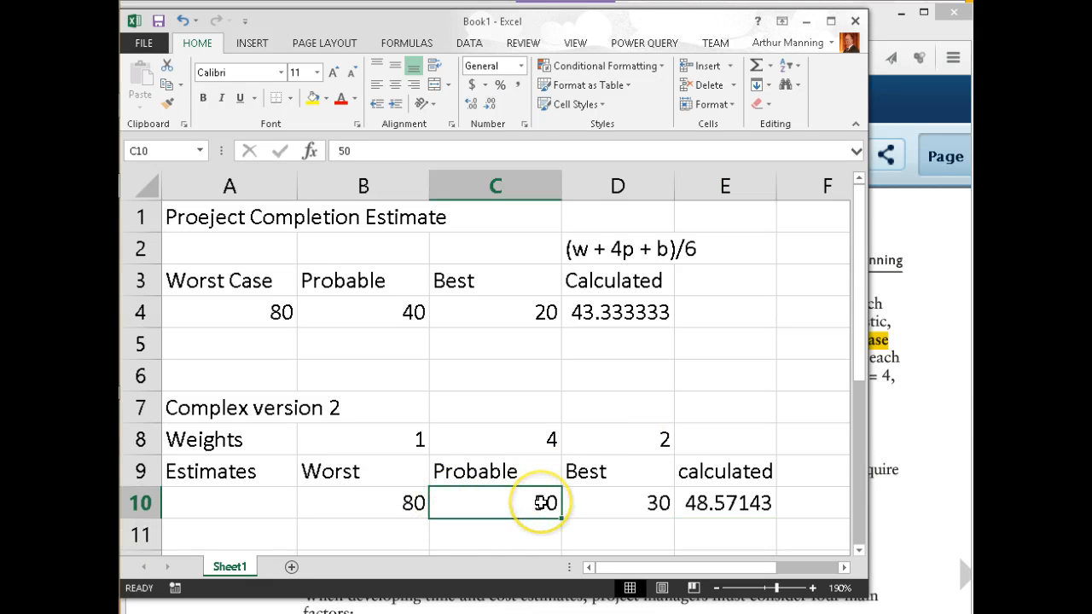
pyautogui.write('40')
pyautogui.click(623, 508)
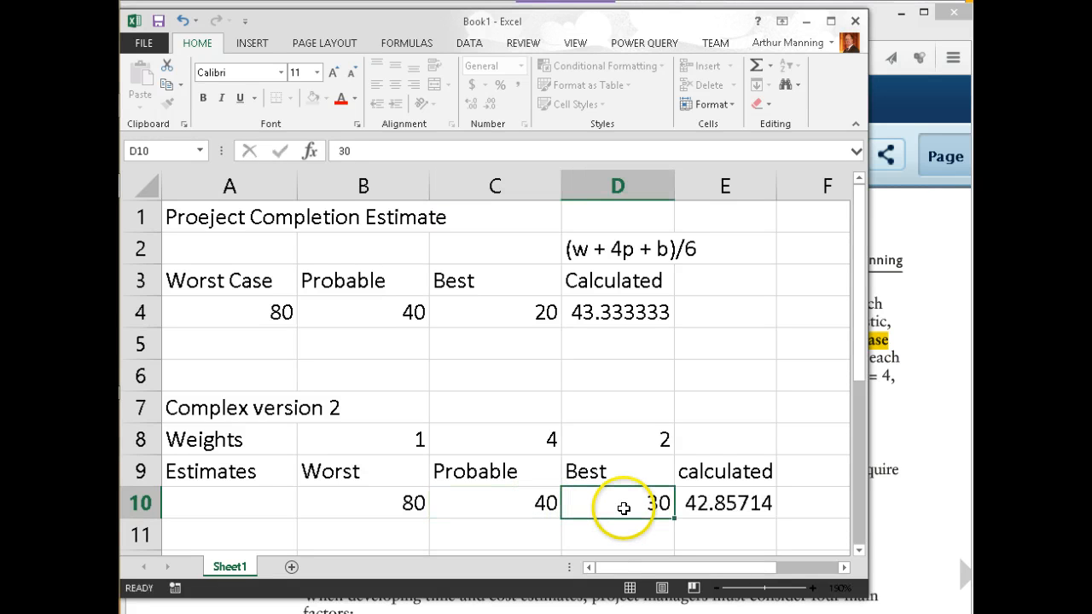
pyautogui.write('2')
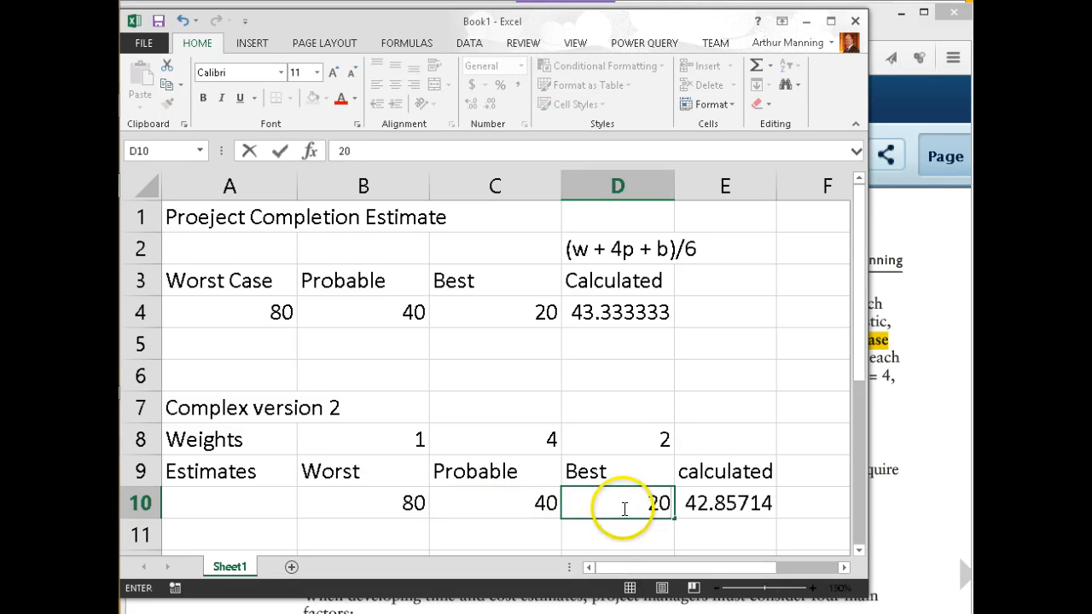
pyautogui.press('Return')
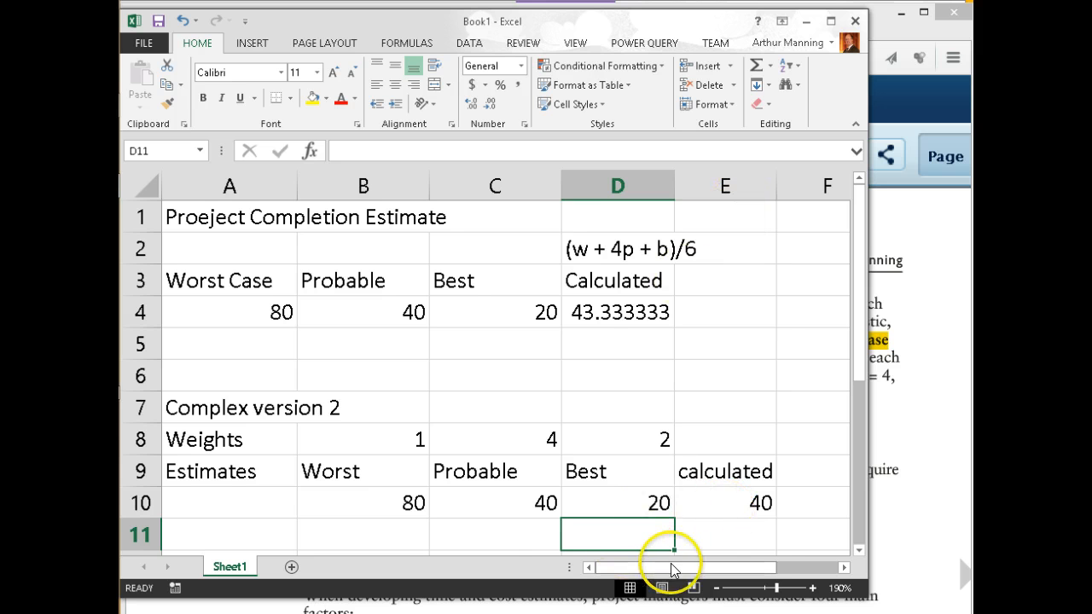
# Edit the E10 formula, then set the Best weight in D8 to 1, giving 43.33333
pyautogui.moveTo(672, 570); pyautogui.dragTo(780, 572)
pyautogui.click(486, 506)
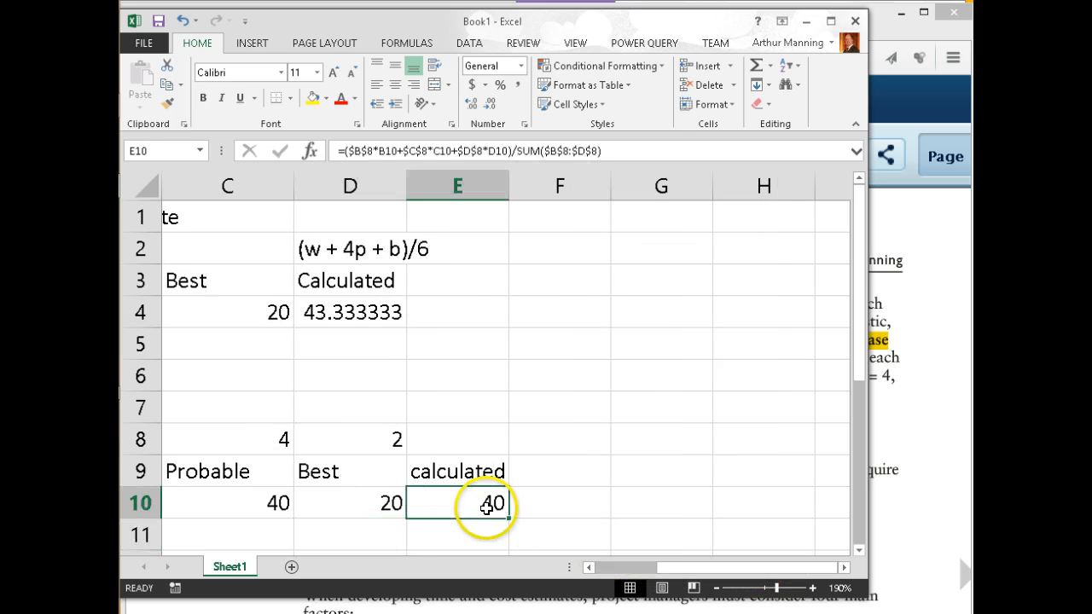
pyautogui.doubleClick(487, 506)
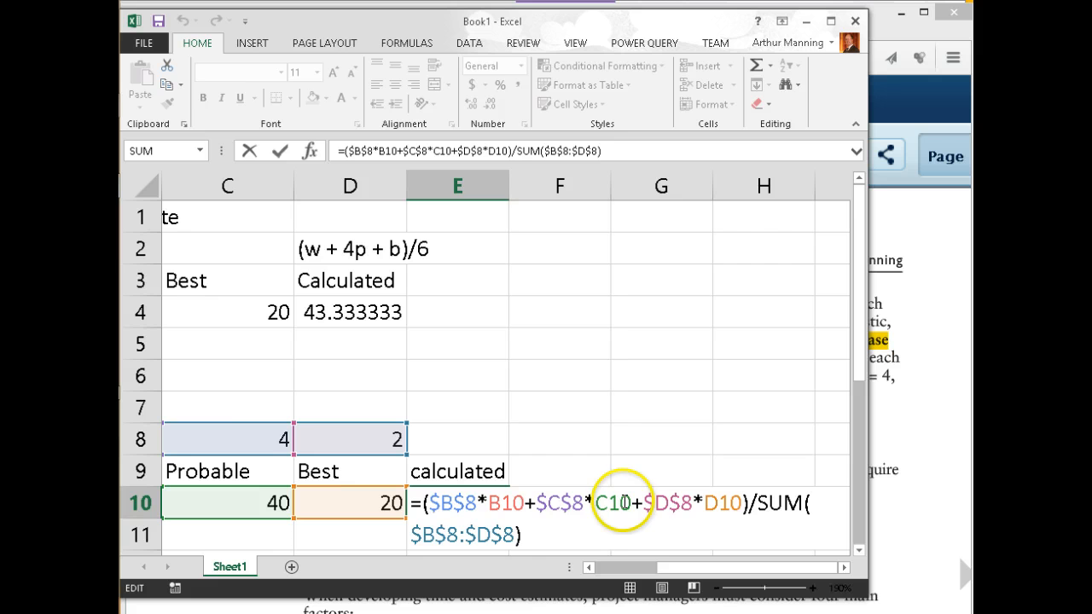
pyautogui.moveTo(693, 569); pyautogui.dragTo(630, 570)
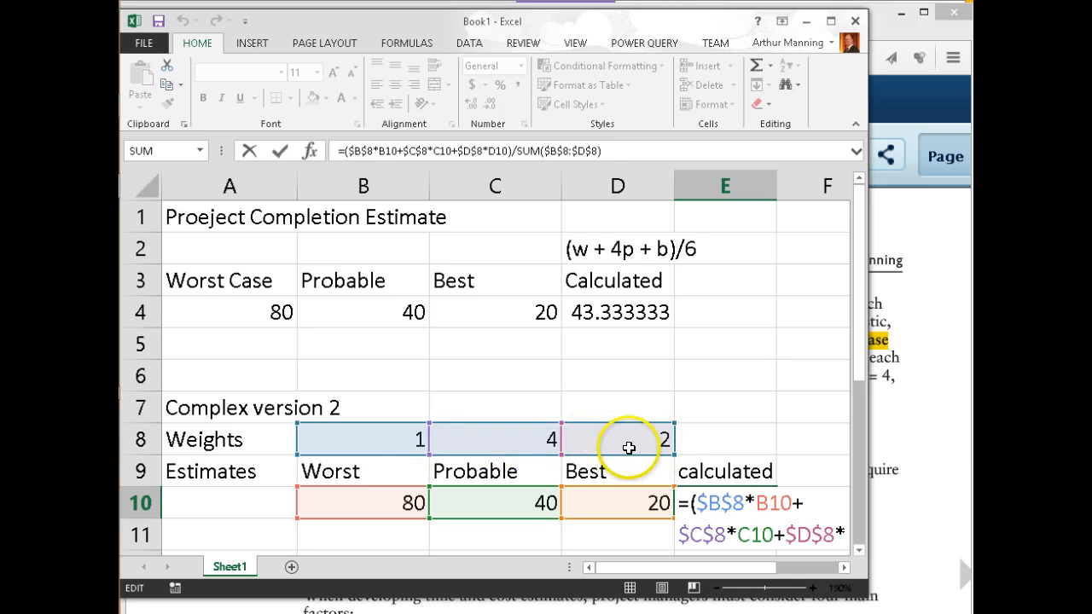
pyautogui.click(629, 448)
pyautogui.write('1')
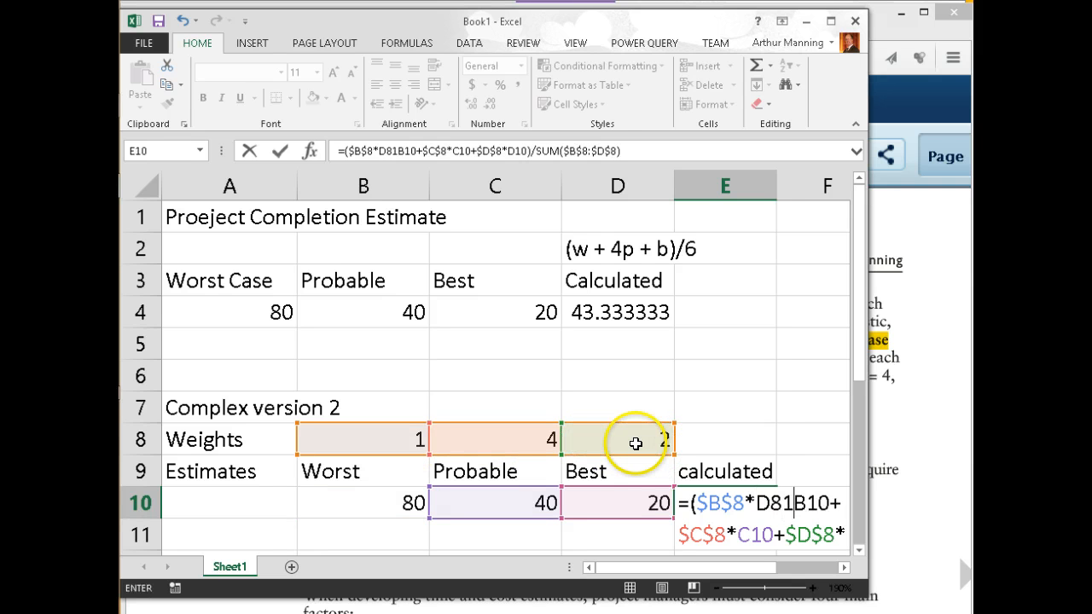
pyautogui.press('Return')
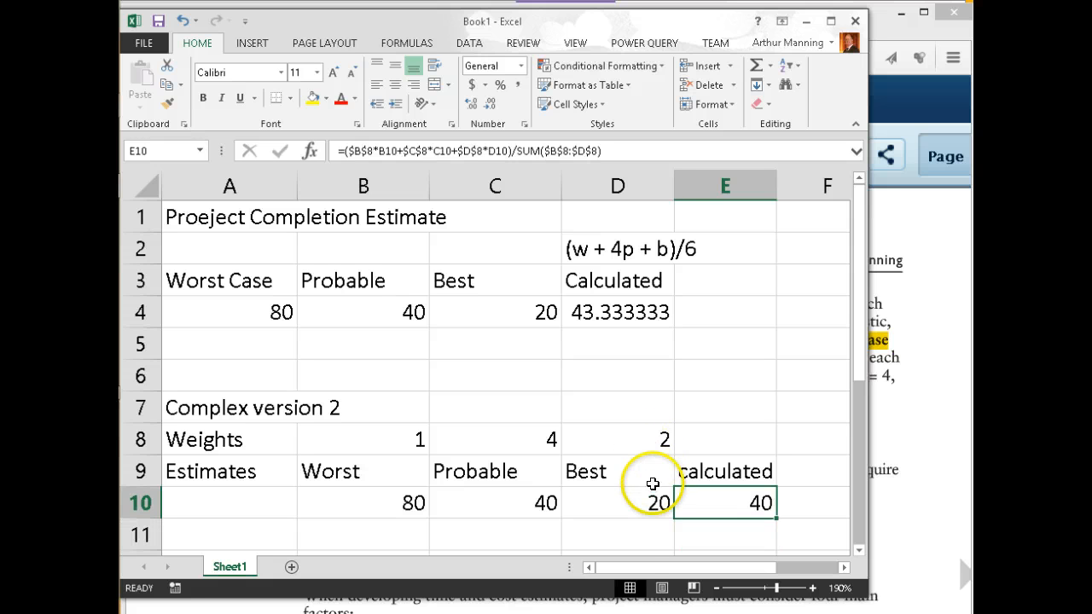
pyautogui.click(647, 478)
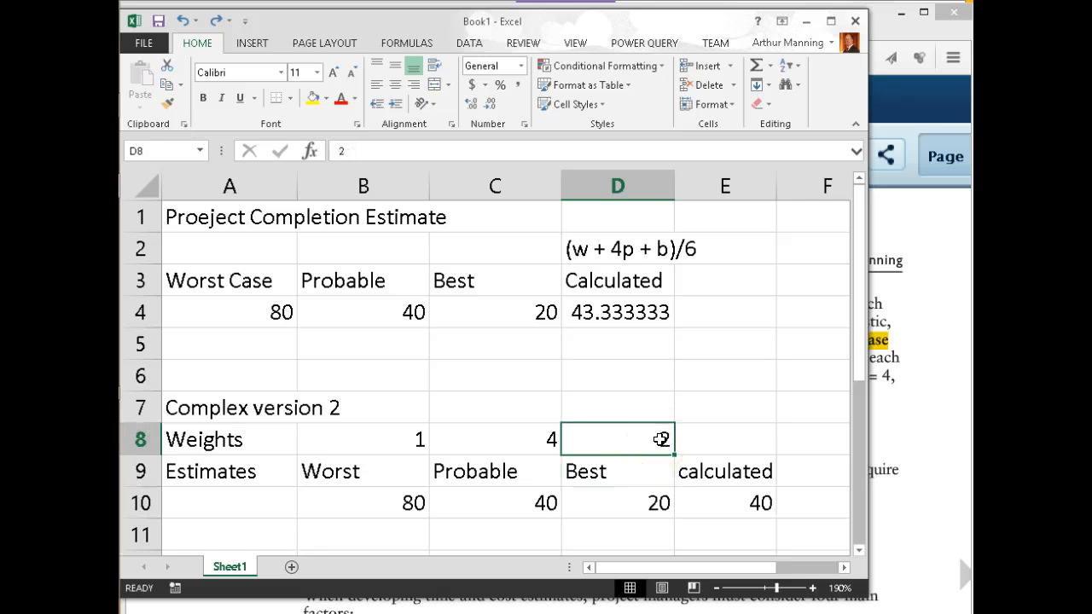
pyautogui.write('1')
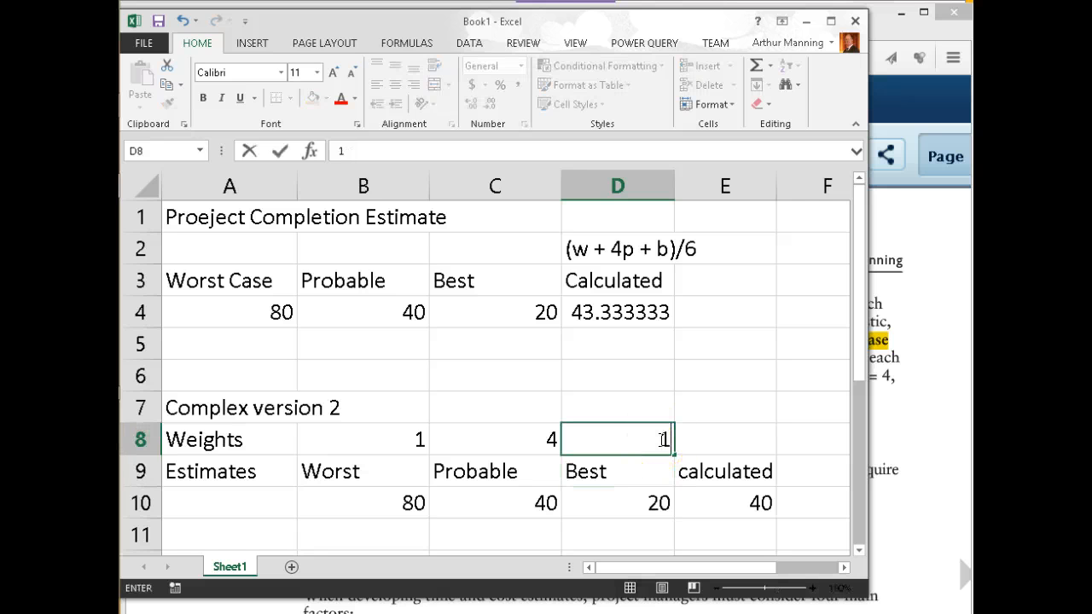
pyautogui.press('Return')
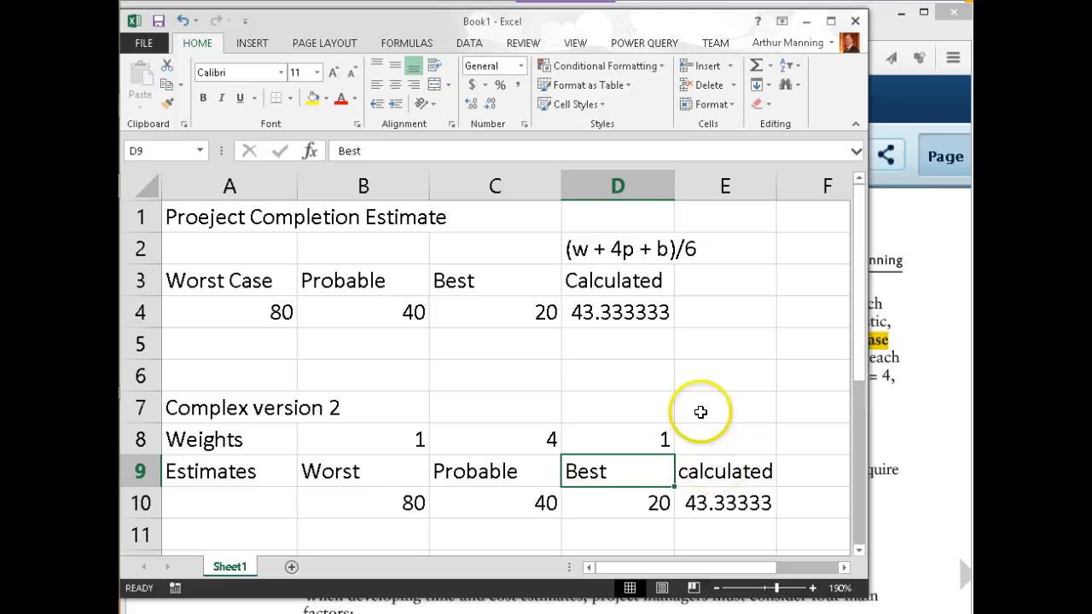
# Append '(allows for weighting adjustment)' to the A7 title, then view D4's formula for comparison
pyautogui.click(380, 407)
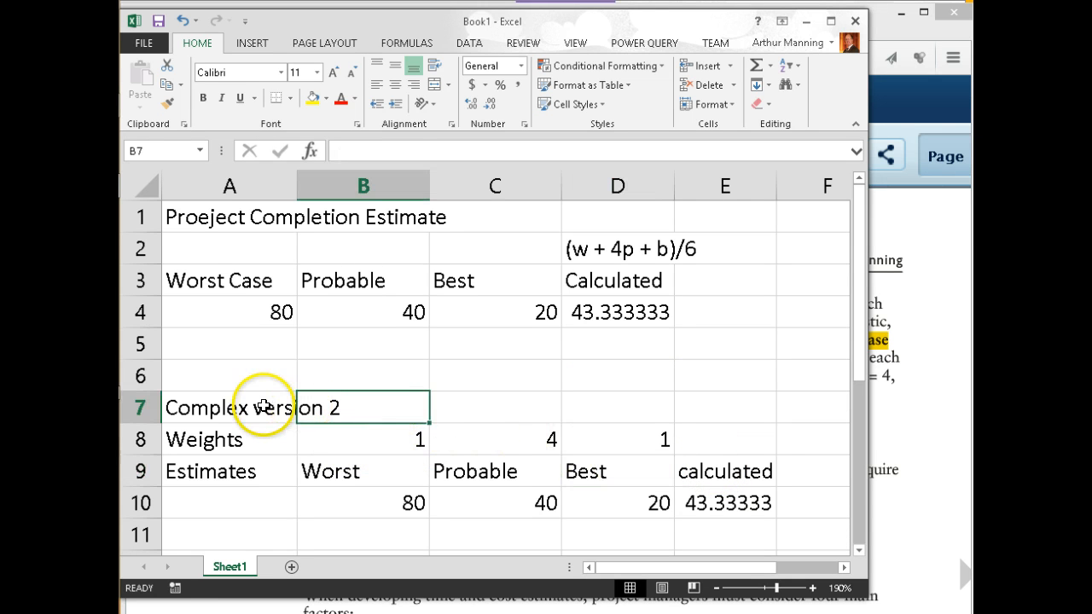
pyautogui.click(265, 407)
pyautogui.doubleClick(266, 407)
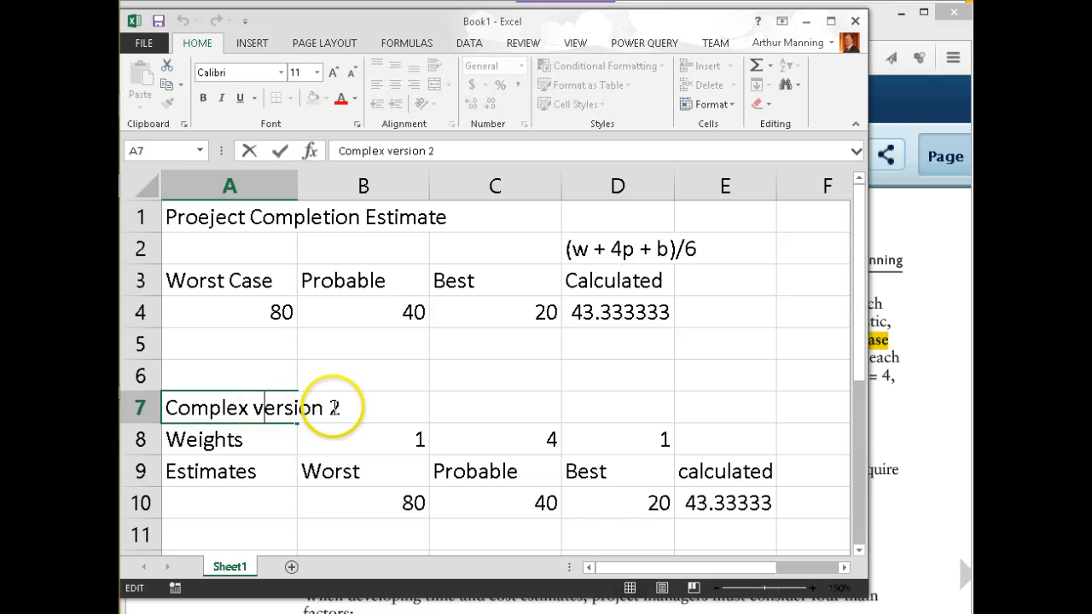
pyautogui.click(331, 409)
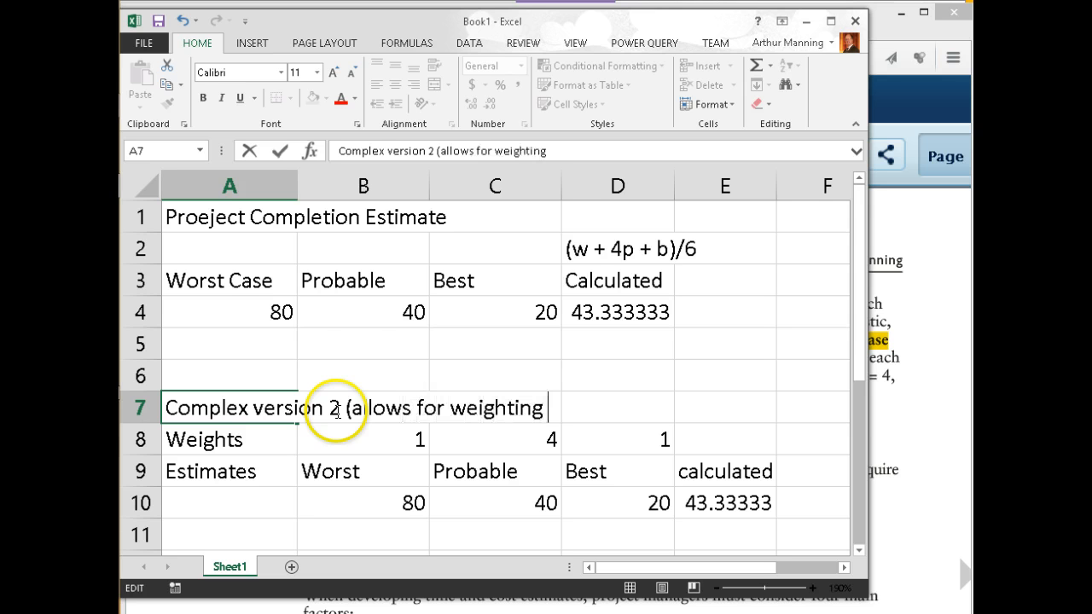
pyautogui.write('ment')
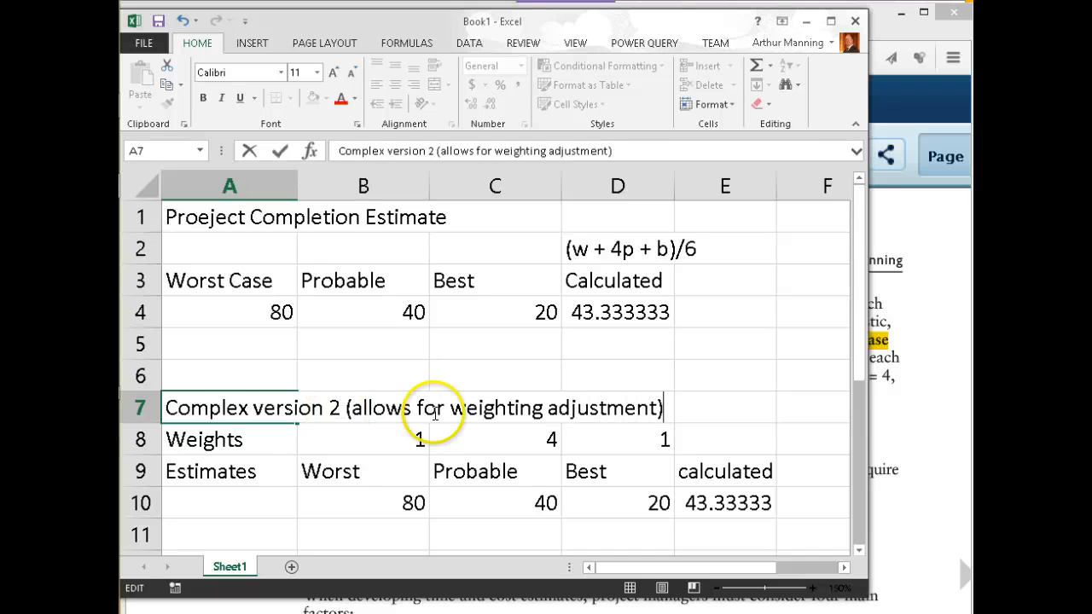
pyautogui.click(264, 362)
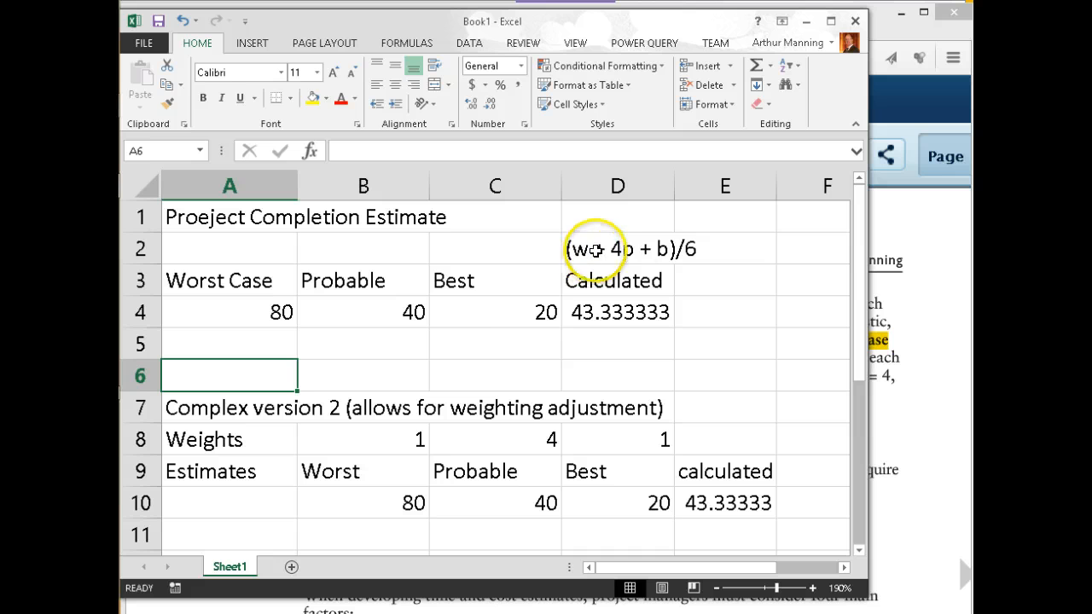
pyautogui.doubleClick(597, 312)
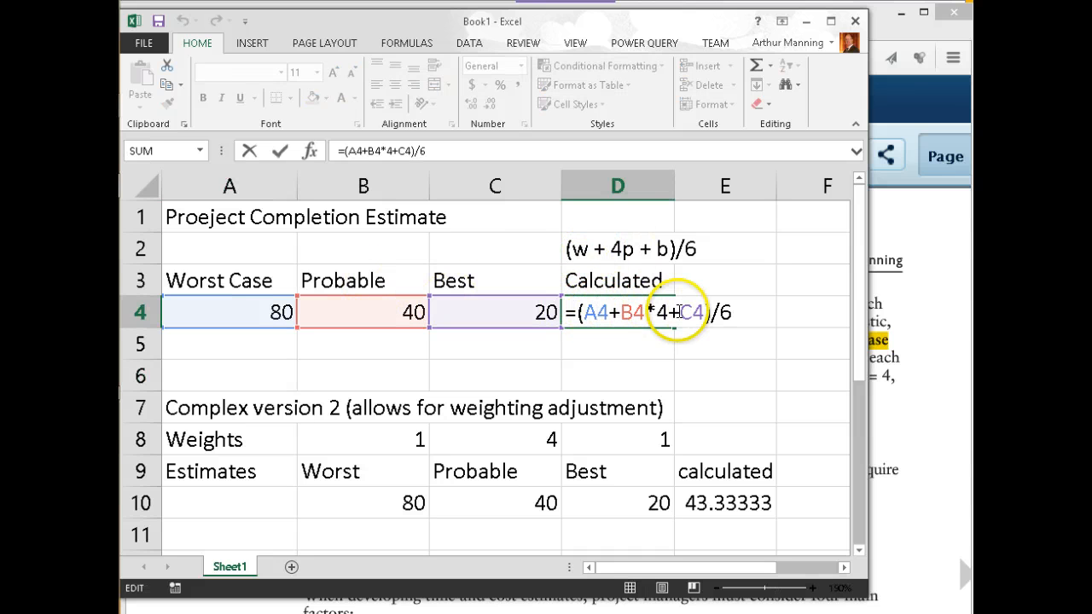
# Check the D4 and E10 estimate formulas, leave them unchanged, and bring up the textbook's weighted-estimate page
pyautogui.click(617, 338)
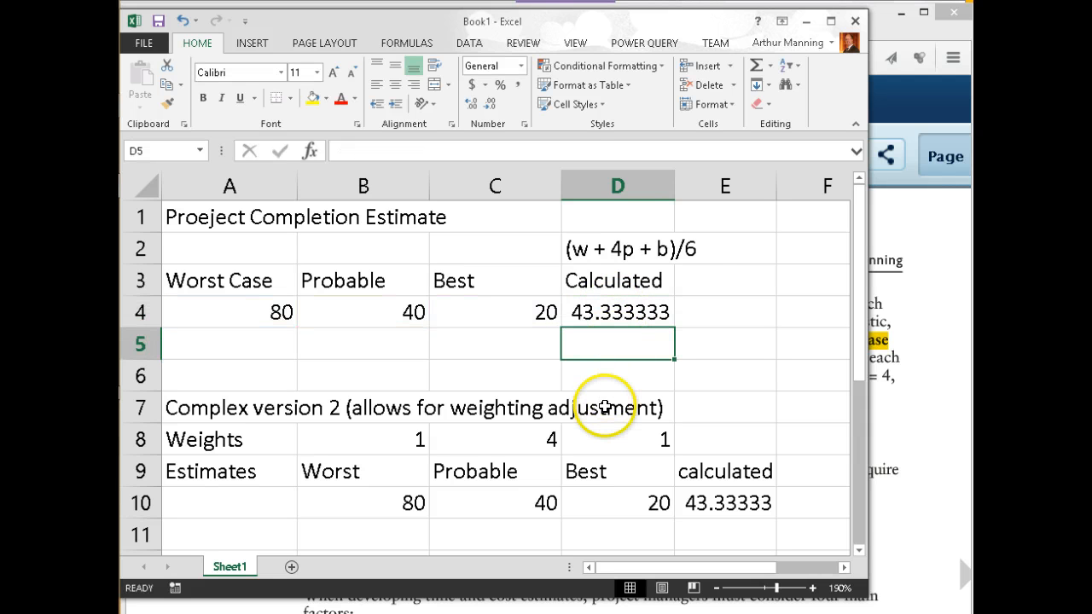
pyautogui.doubleClick(707, 503)
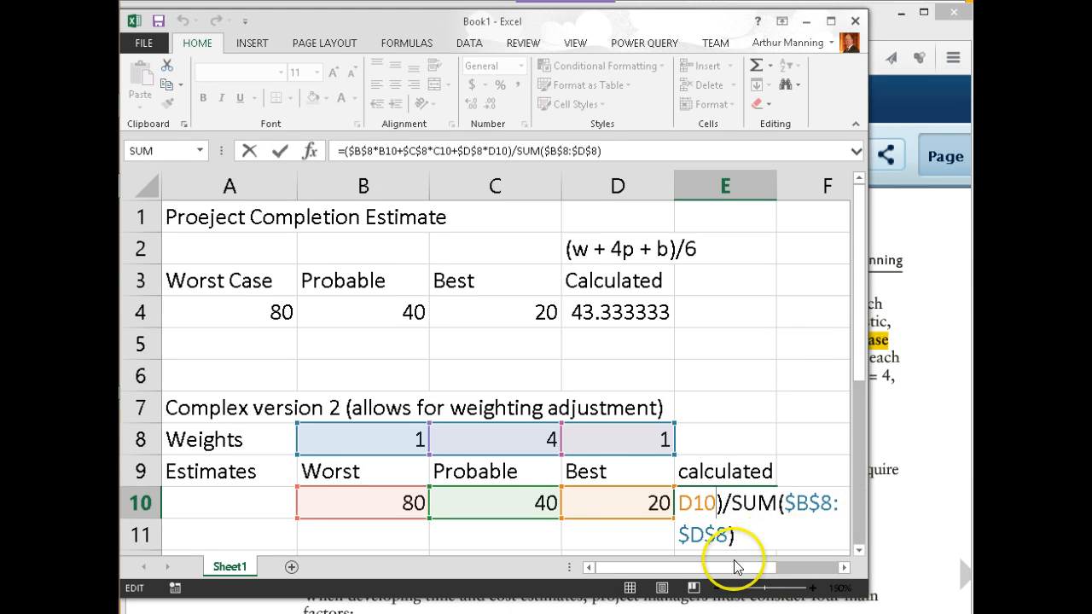
pyautogui.moveTo(730, 570); pyautogui.dragTo(802, 568)
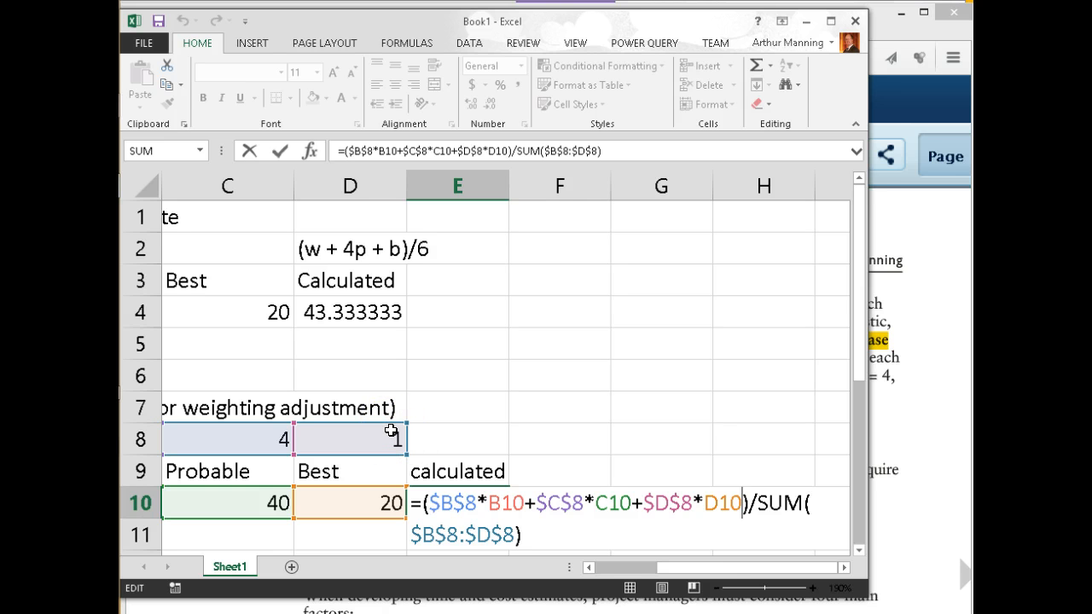
pyautogui.press('Return')
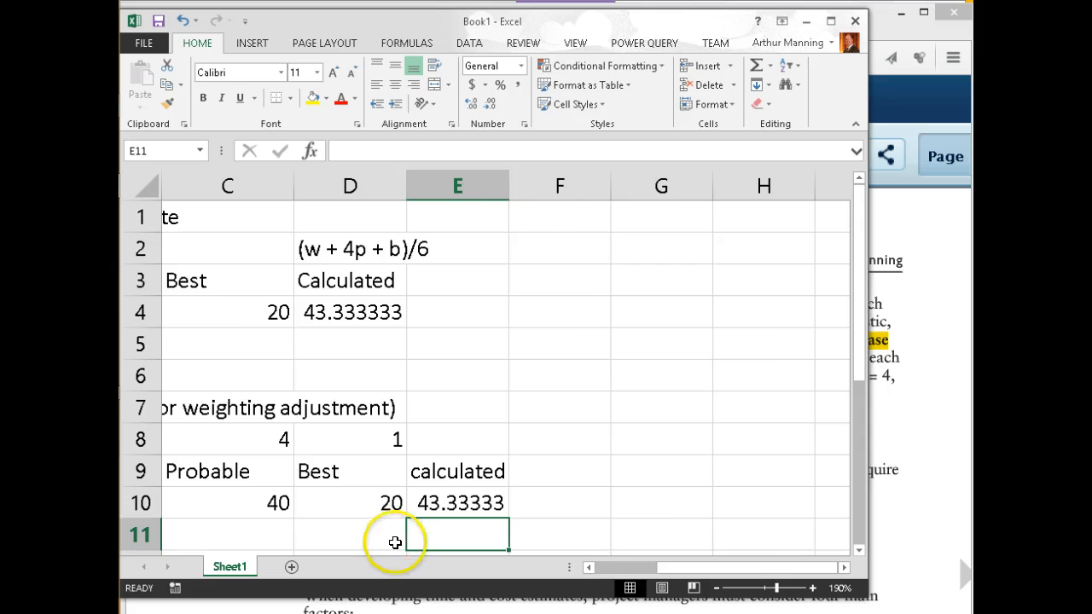
pyautogui.click(624, 568)
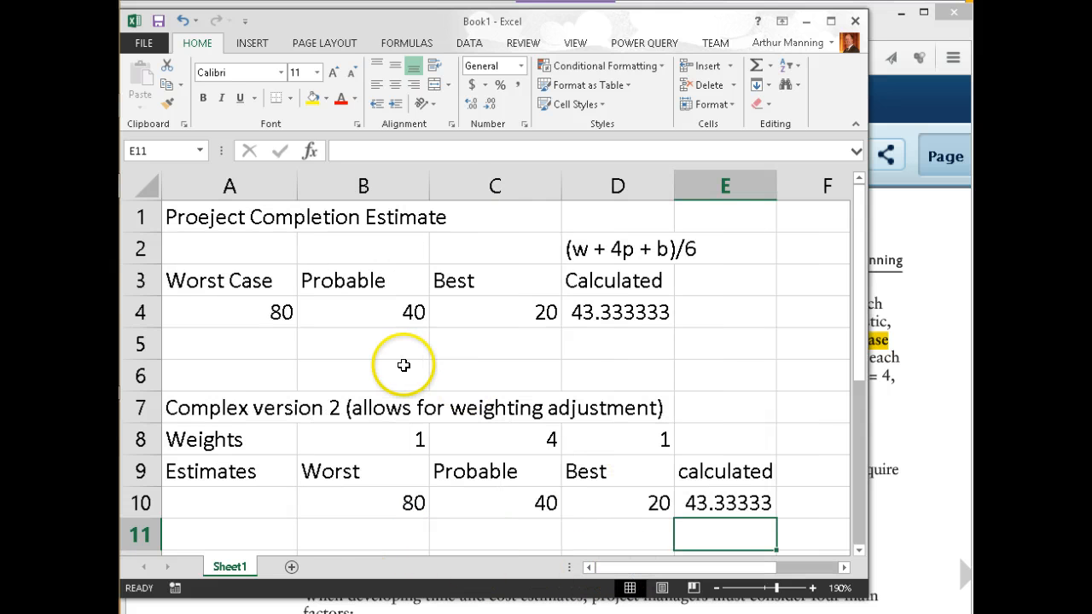
pyautogui.hotkey('alt', 'Tab')
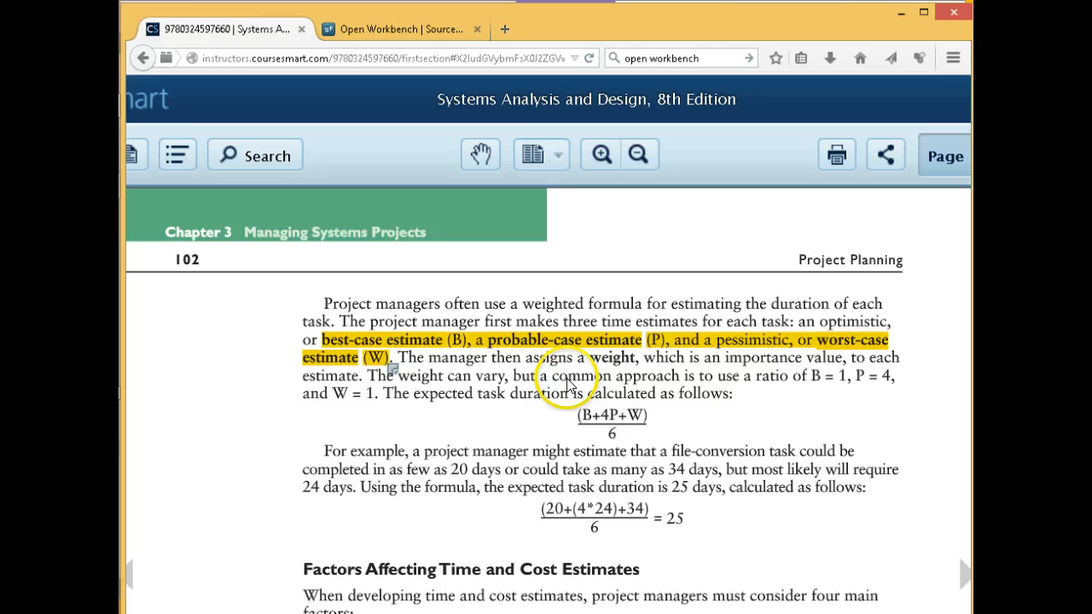
# After reading the (B+4P+W)/6 passage on page 102, return to the Excel estimate workbook
pyautogui.hotkey('alt', 'Tab')
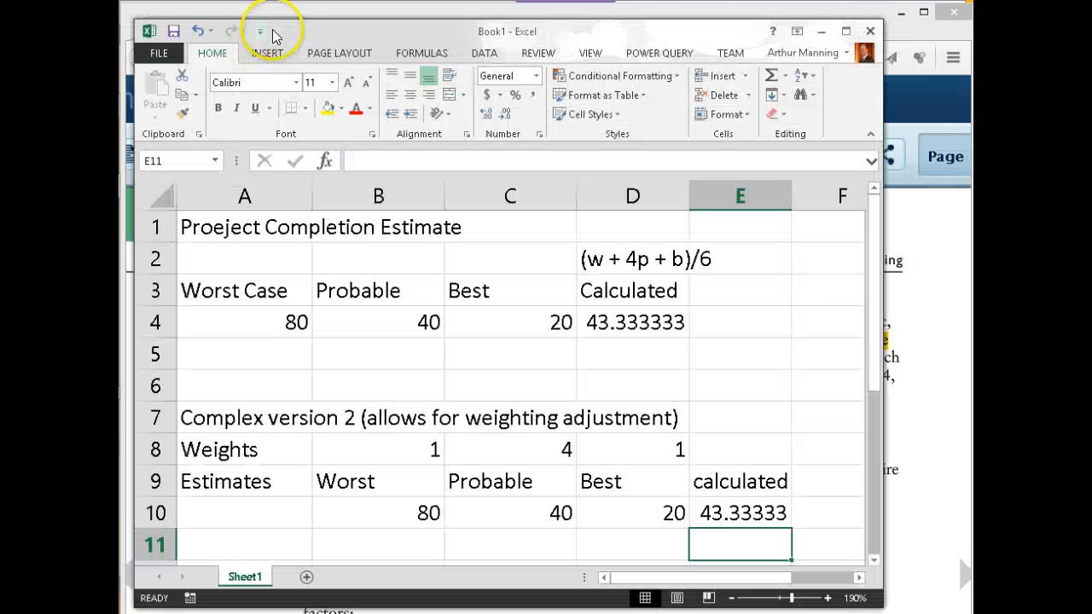
# Enlarge the Excel window so E10's =($B$8*B10+$C$8*C10+$D$8*D10)/SUM($B$8:$D$8) shows fully
pyautogui.click(725, 514)
pyautogui.doubleClick(721, 521)
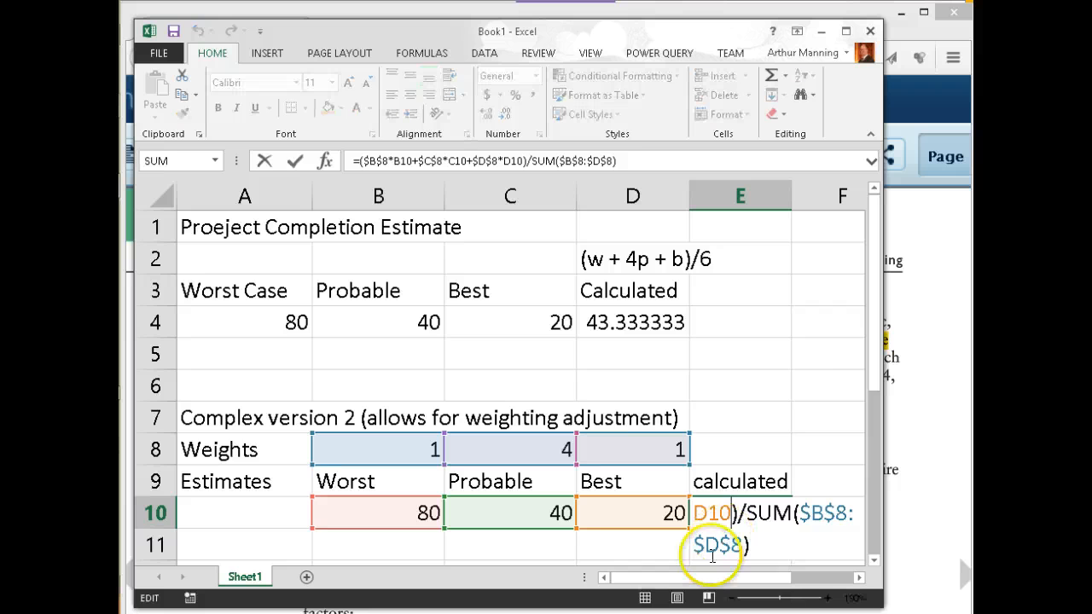
pyautogui.moveTo(689, 583); pyautogui.dragTo(804, 577)
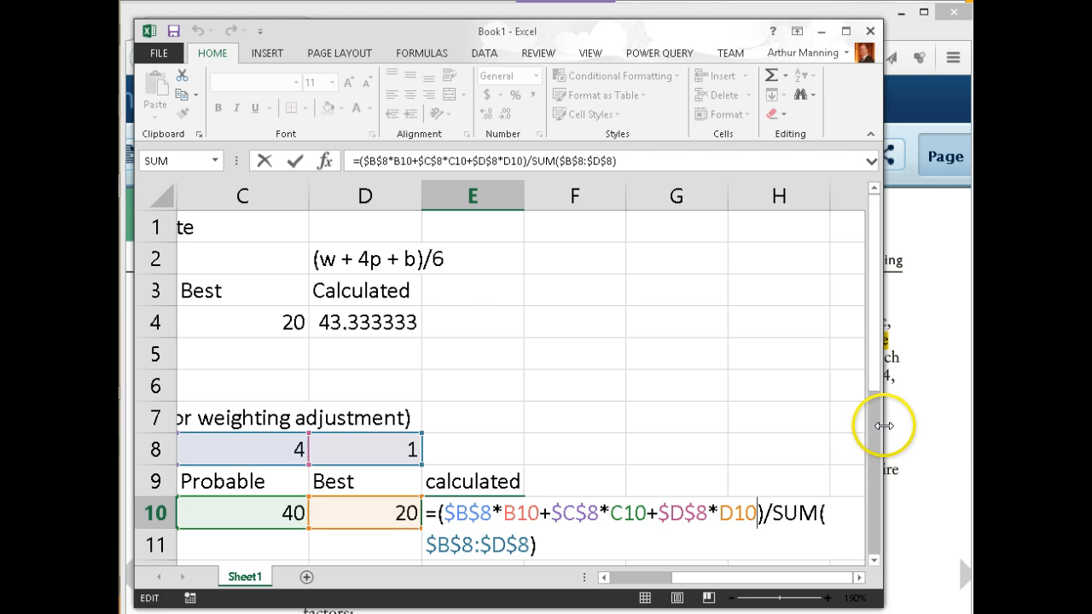
pyautogui.moveTo(884, 426); pyautogui.dragTo(941, 431)
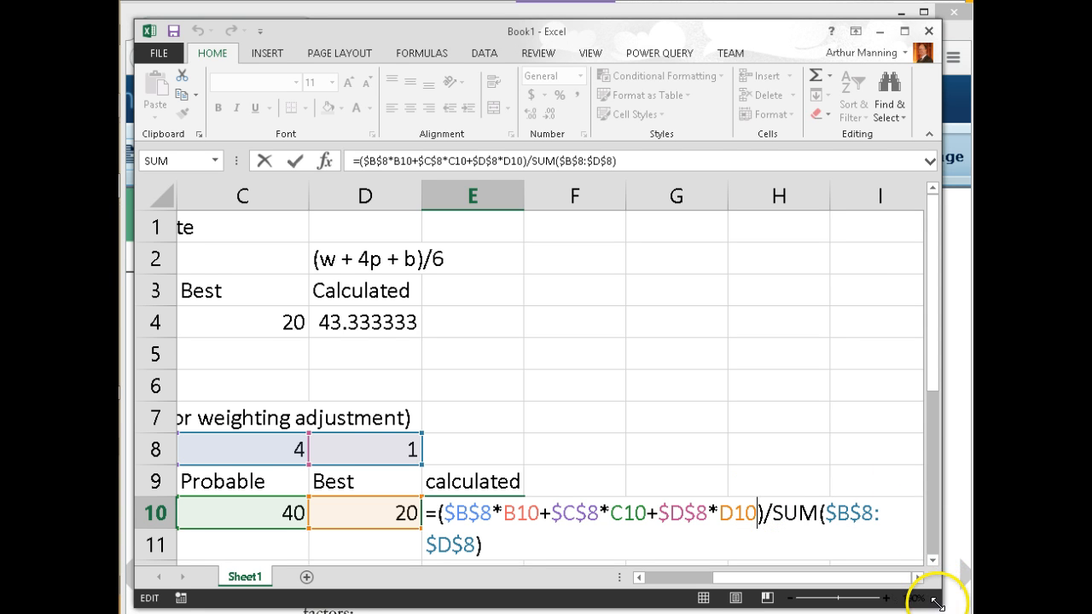
pyautogui.moveTo(949, 598); pyautogui.dragTo(971, 611)
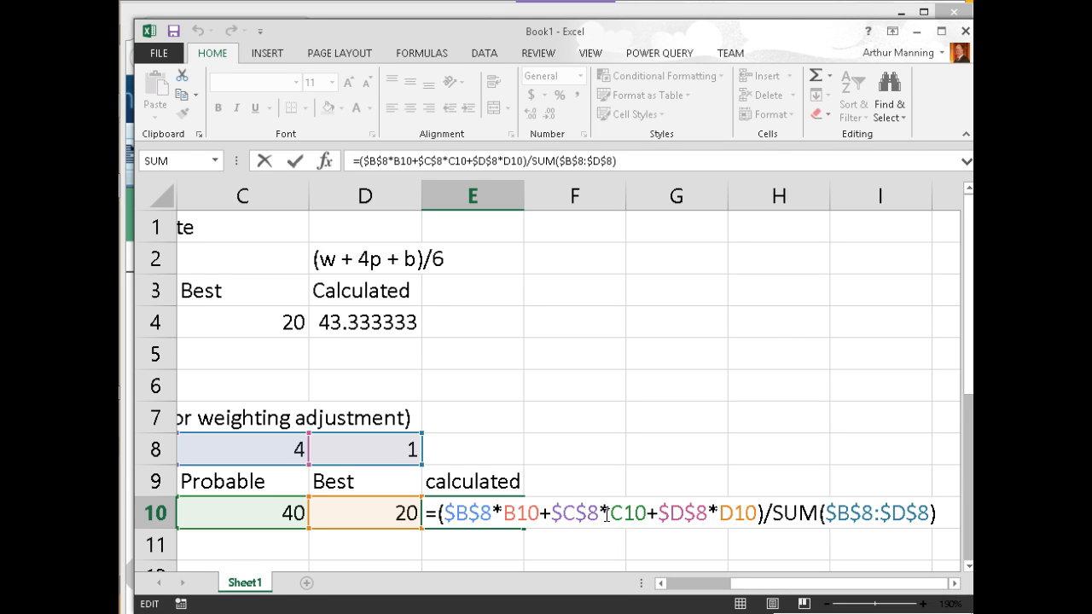
pyautogui.click(657, 530)
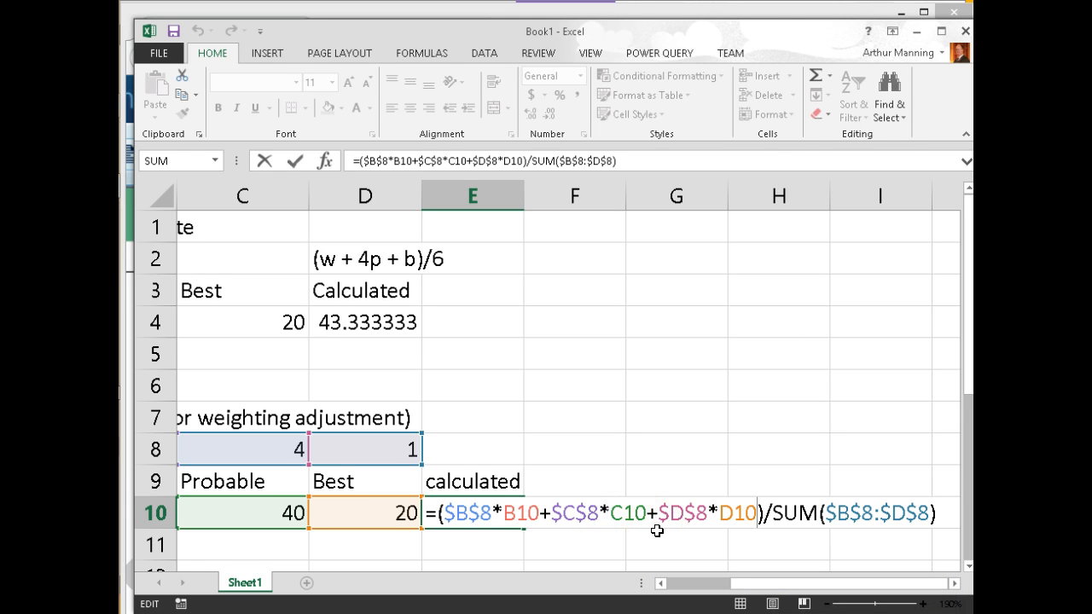